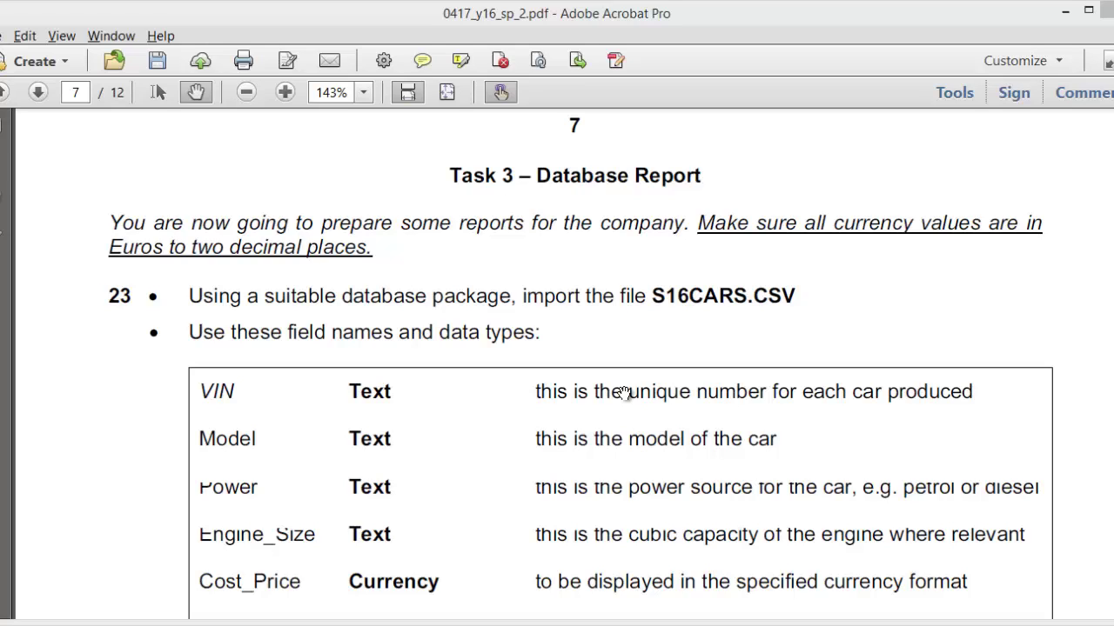
# Step: Switch to the 0417_2_SourceFiles folder, maximize its window and look over the source files for S16CARS.csv
pyautogui.hotkey('alt', 'Tab')
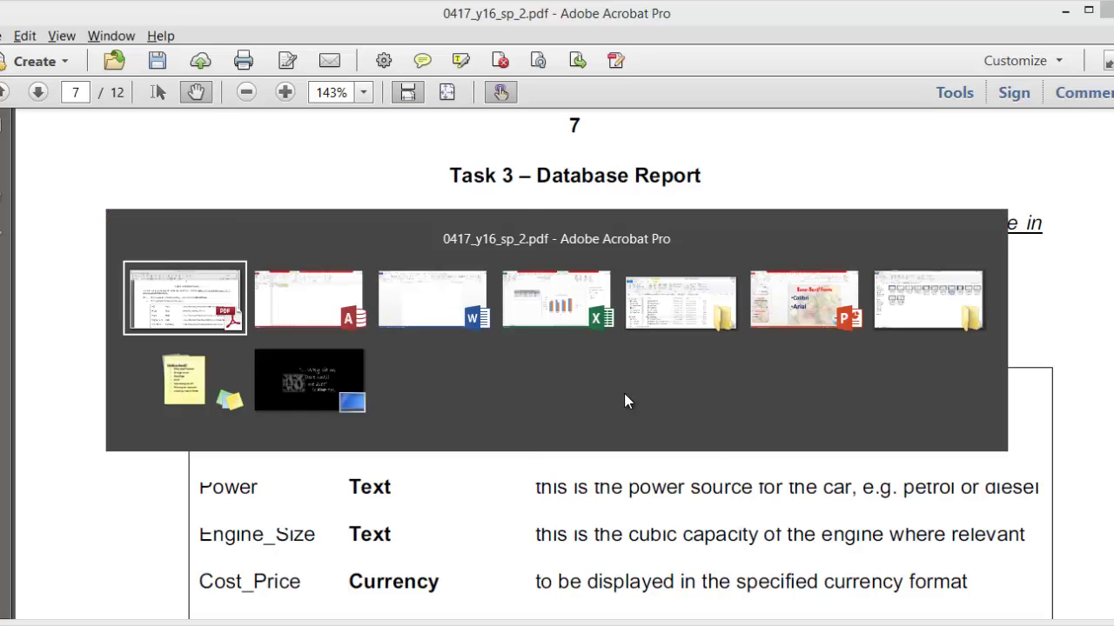
pyautogui.hotkey('alt', 'Tab')
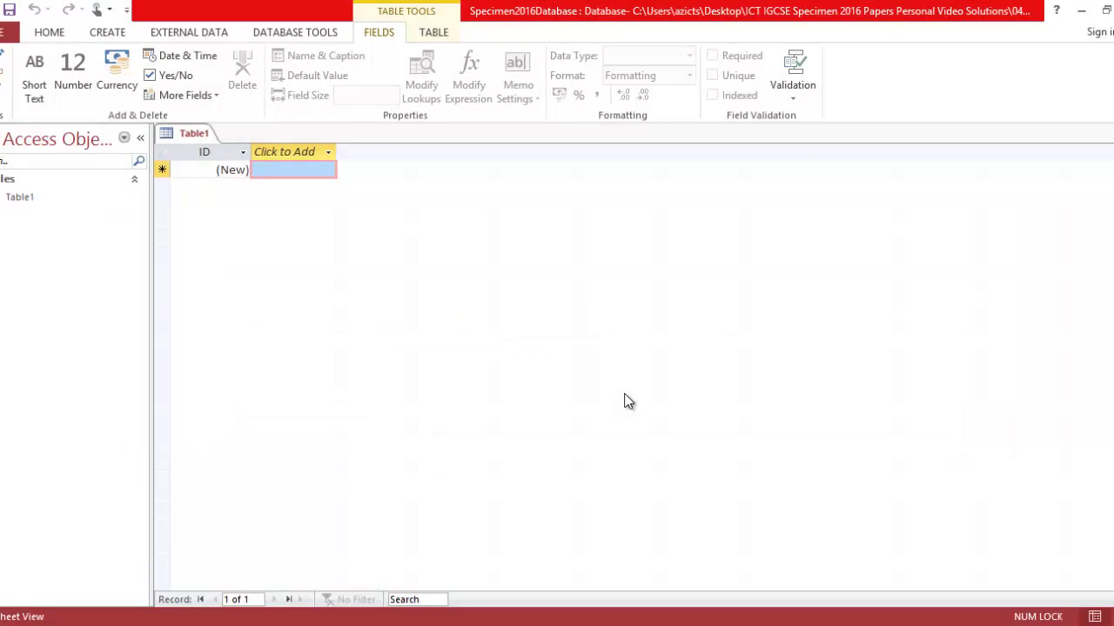
pyautogui.hotkey('alt', 'Tab')
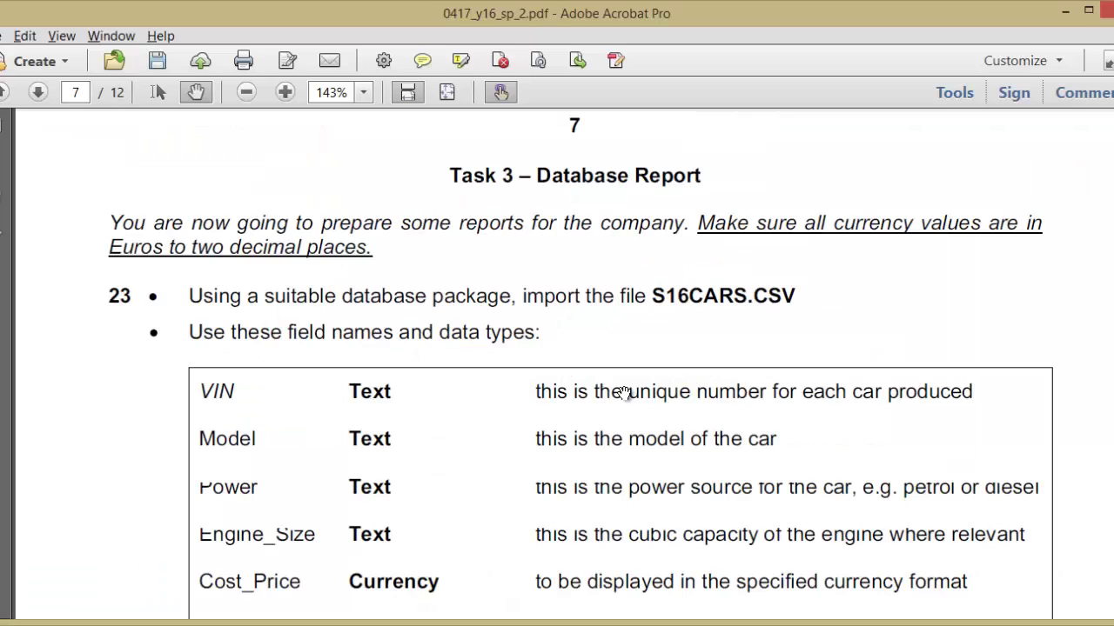
pyautogui.hotkey('alt', 'Tab')
pyautogui.hotkey('alt', 'Tab')
pyautogui.hotkey('alt', 'Tab')
pyautogui.hotkey('alt', 'Tab')
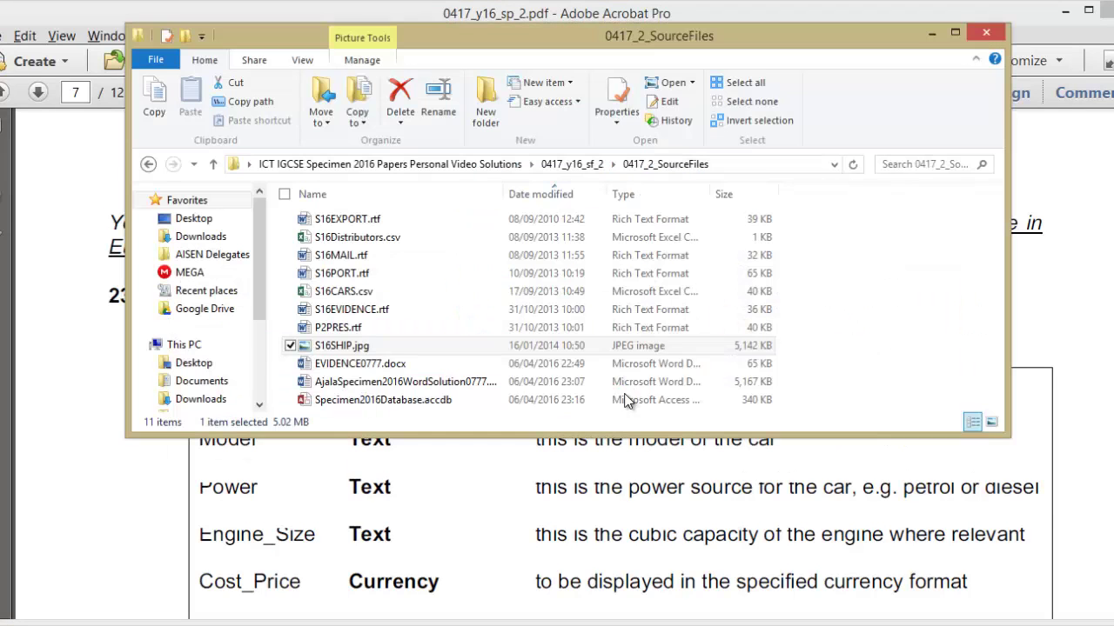
pyautogui.doubleClick(510, 36)
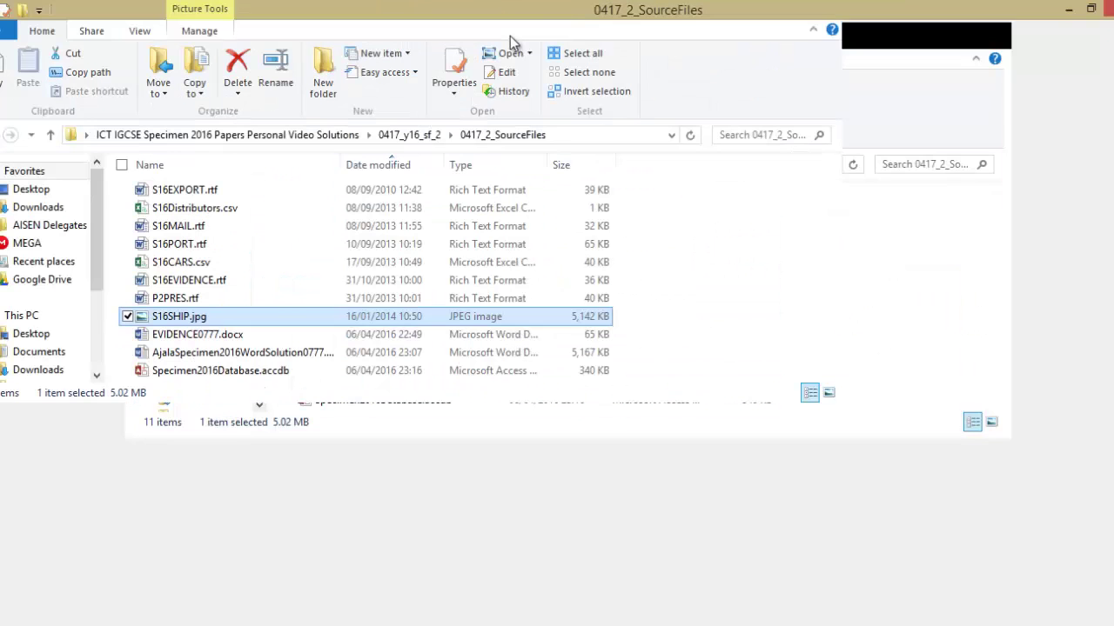
pyautogui.click(249, 470)
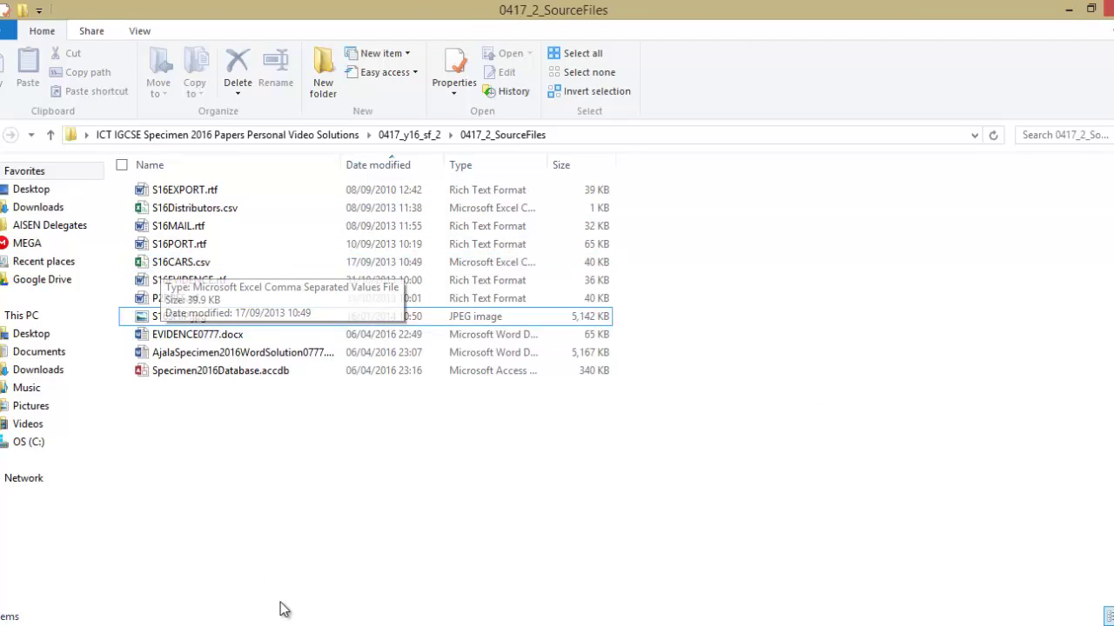
# Step: Switch to the Access database and start importing external data from a text file
pyautogui.hotkey('alt', 'Tab')
pyautogui.hotkey('alt', 'Tab')
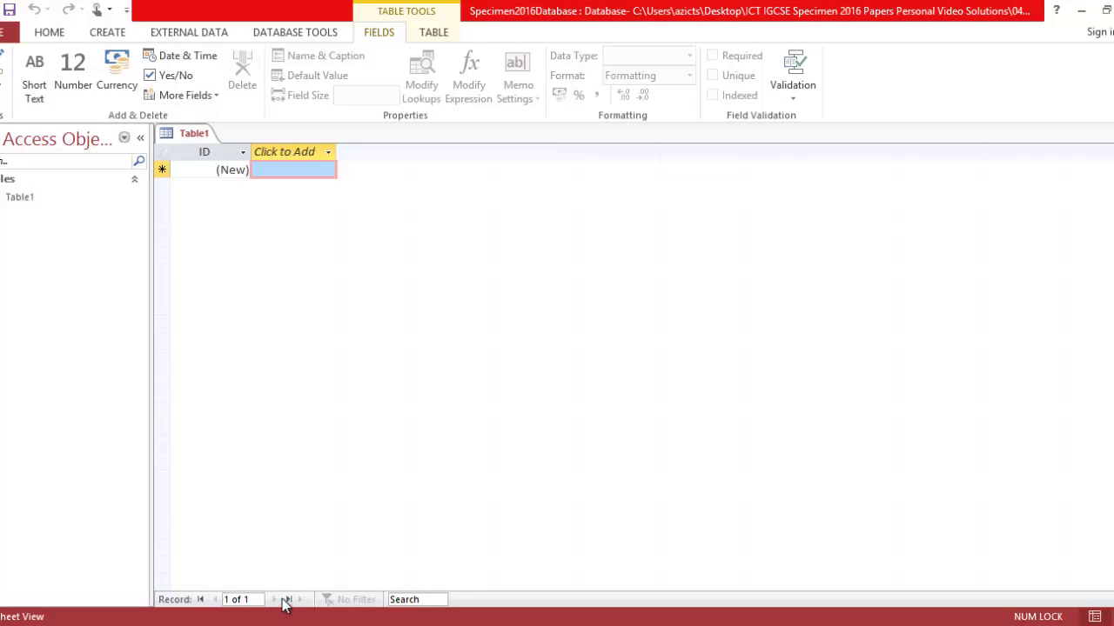
pyautogui.click(171, 32)
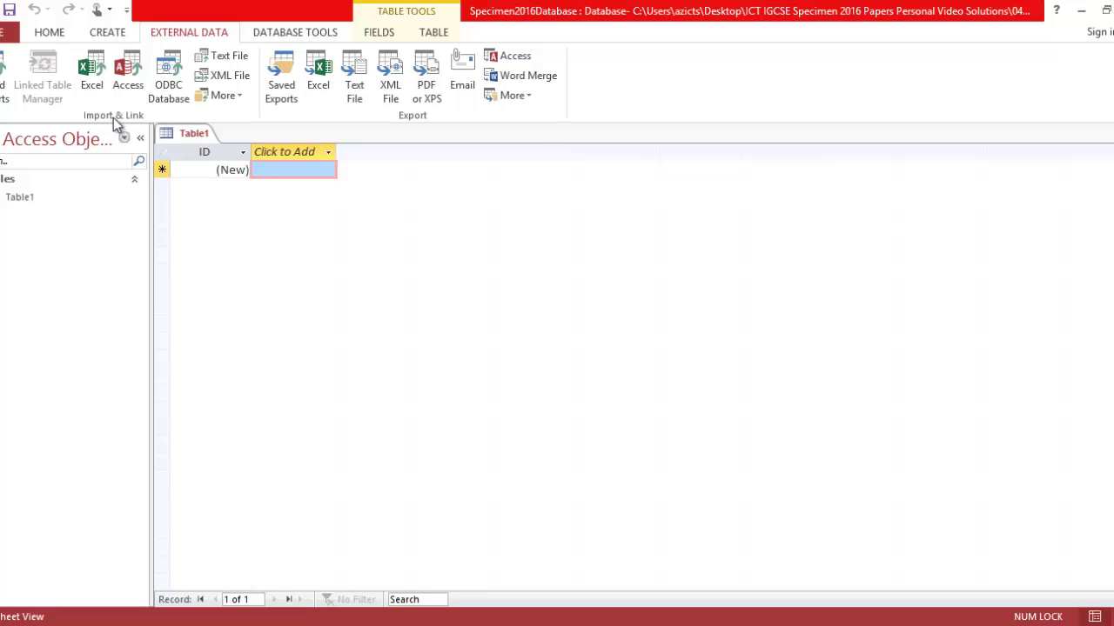
pyautogui.click(219, 55)
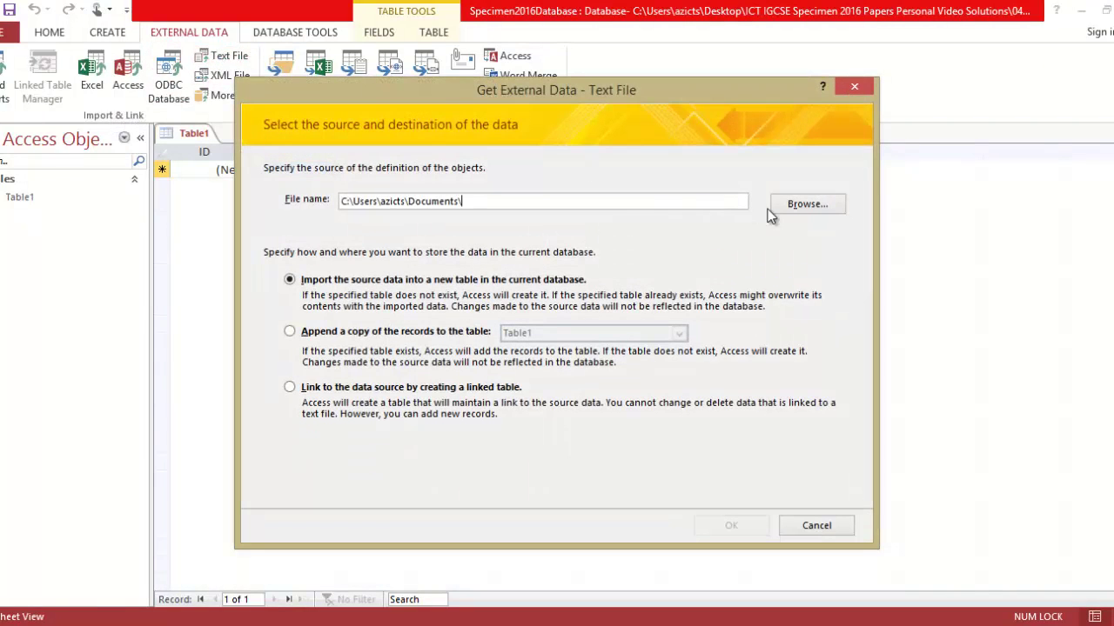
# Step: Choose S16CARS.csv from the Desktop folder path 0417_y16_sf_2, 0417_2_SourceFiles as the import source
pyautogui.click(812, 205)
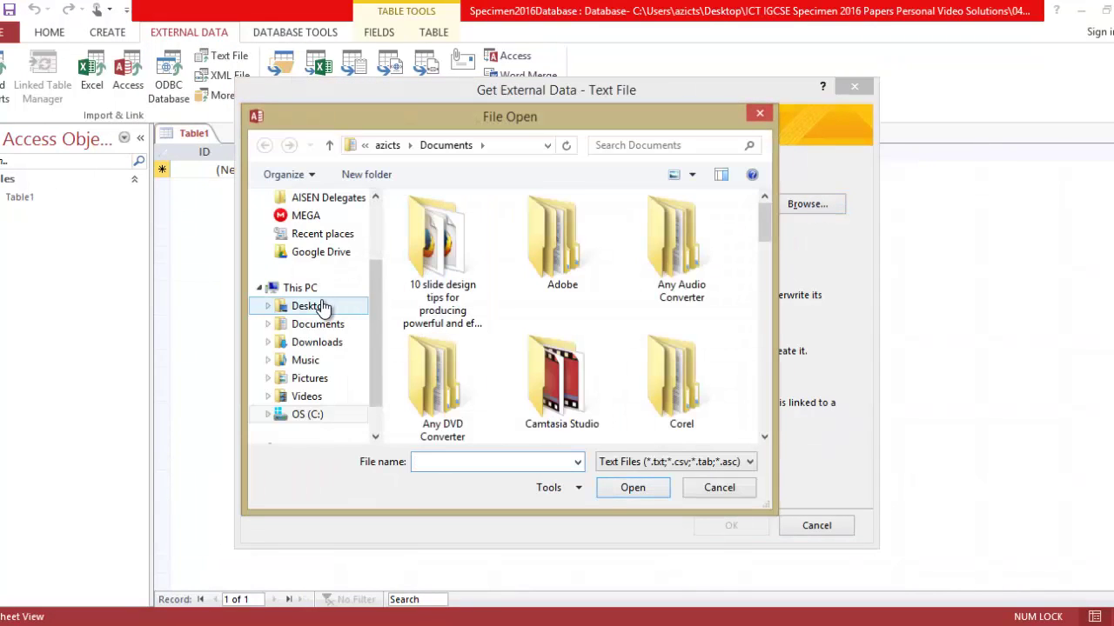
pyautogui.click(320, 307)
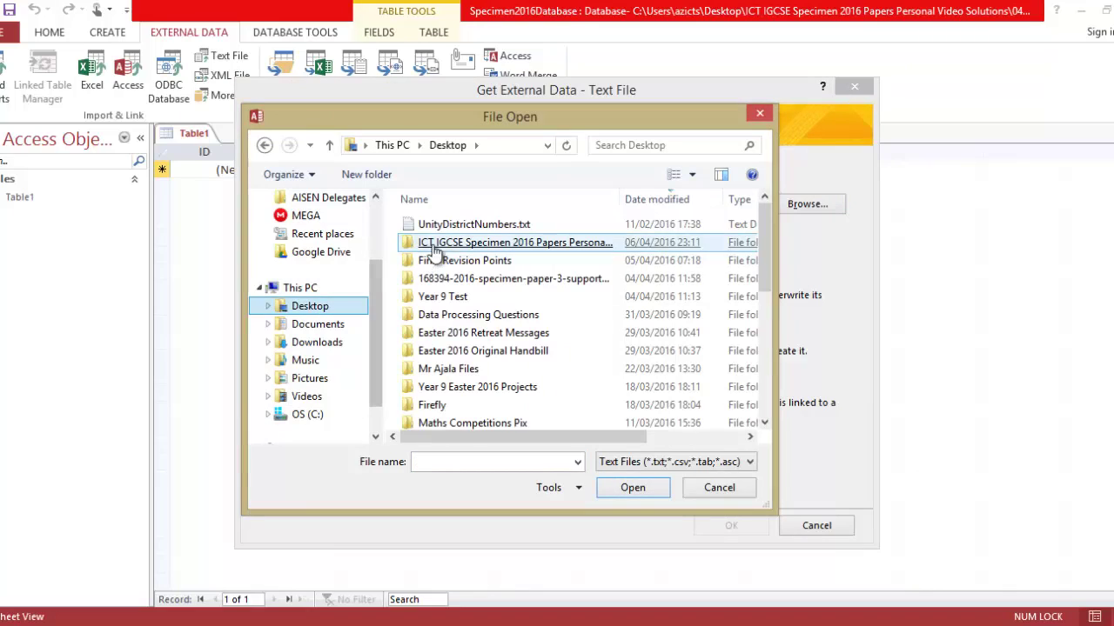
pyautogui.doubleClick(438, 248)
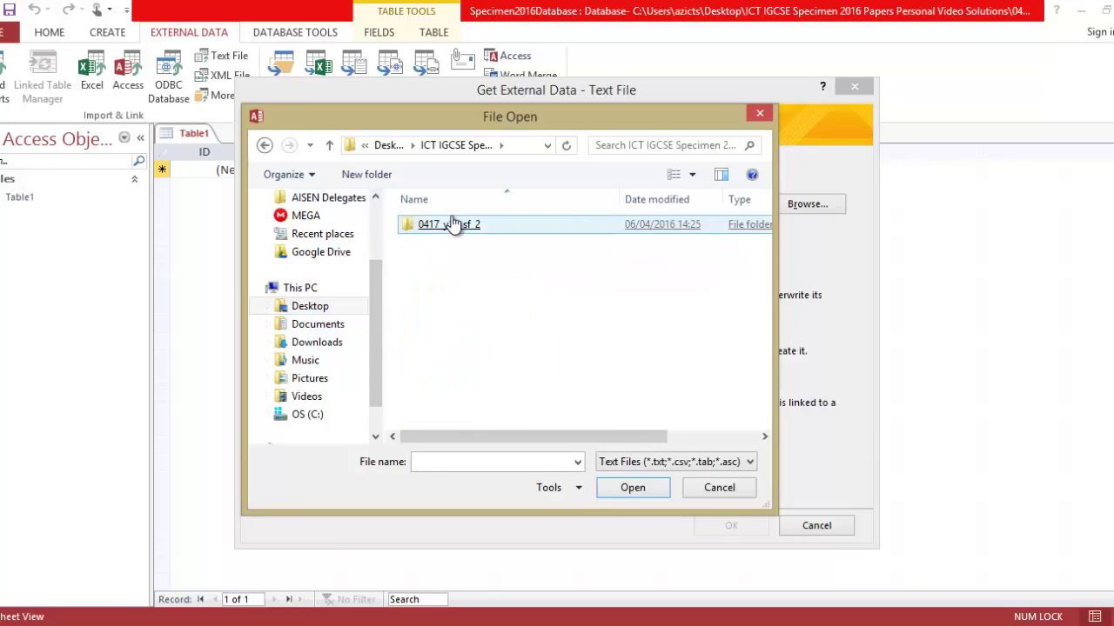
pyautogui.doubleClick(453, 225)
pyautogui.click(453, 228)
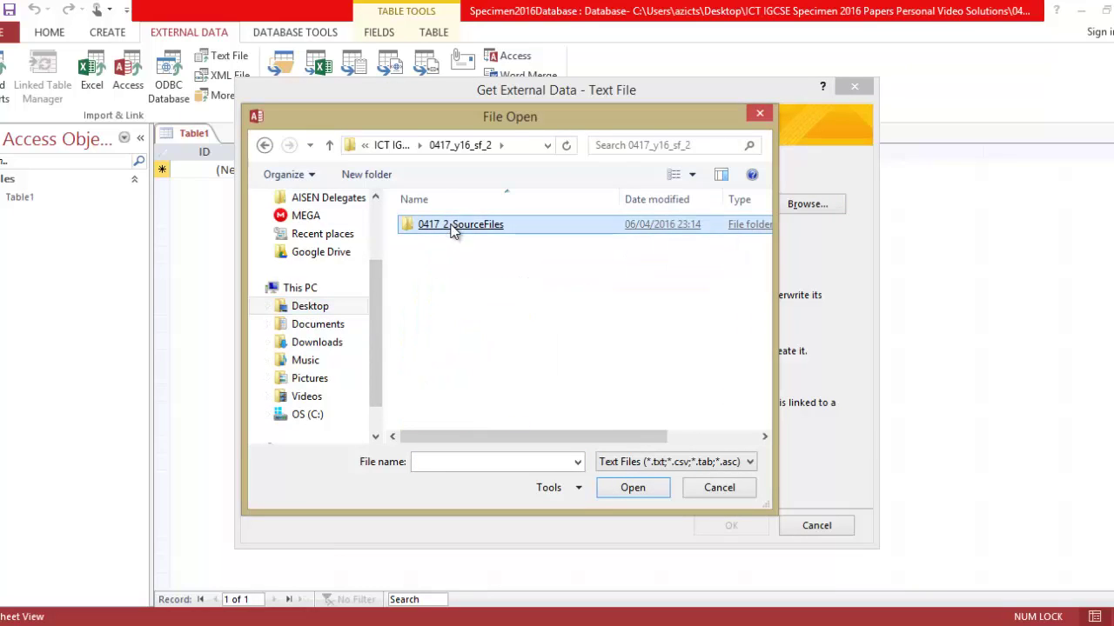
pyautogui.doubleClick(453, 226)
pyautogui.click(455, 228)
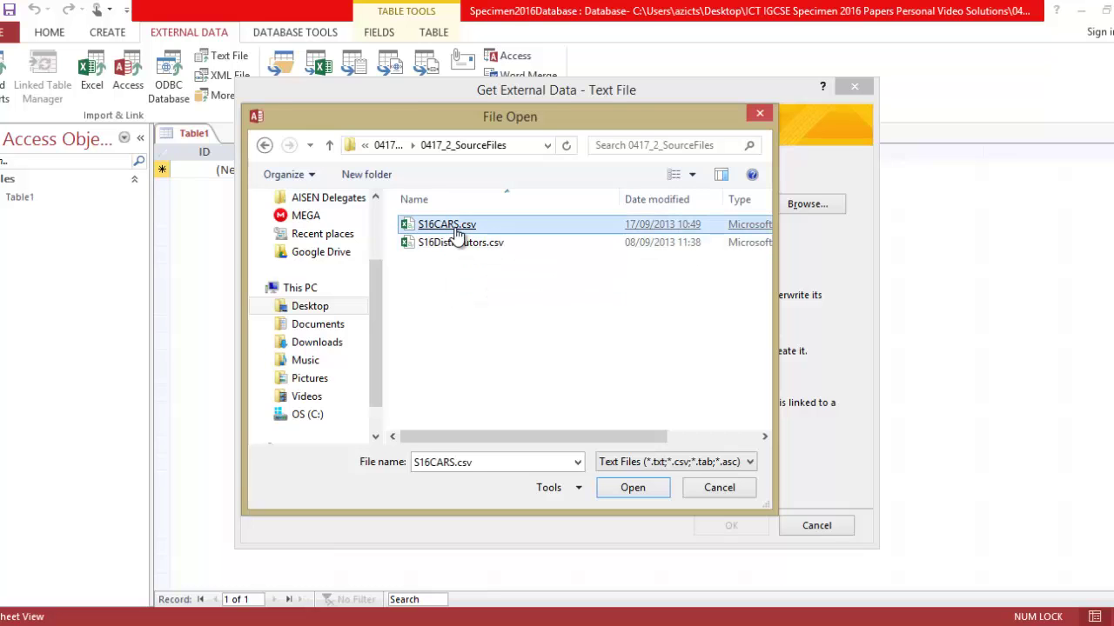
pyautogui.doubleClick(455, 228)
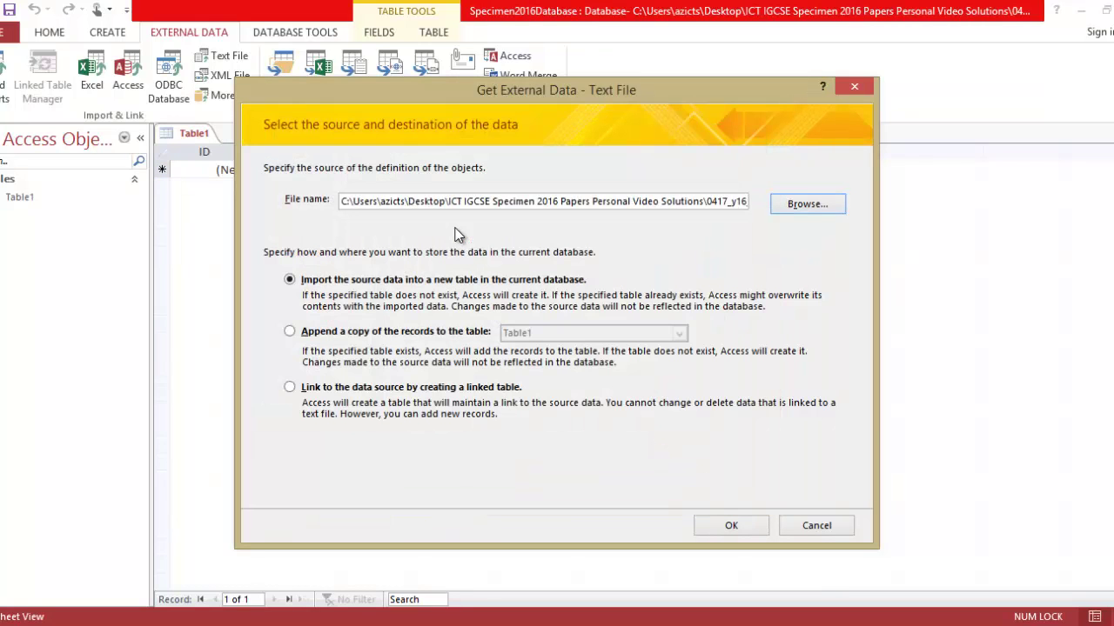
# Step: Switch to the task PDF in Acrobat and review the field names and data types required for S16CARS.CSV
pyautogui.hotkey('alt', 'Tab')
pyautogui.hotkey('alt', 'Tab')
pyautogui.hotkey('alt', 'Tab')
pyautogui.hotkey('alt', 'Tab')
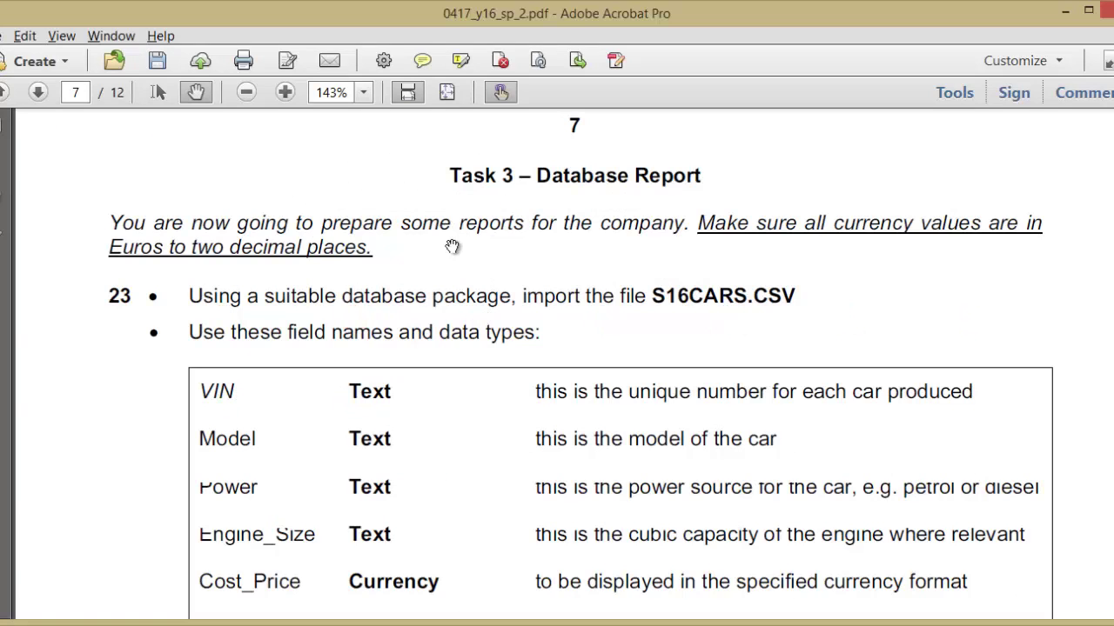
pyautogui.scroll(-2, 423, 405)
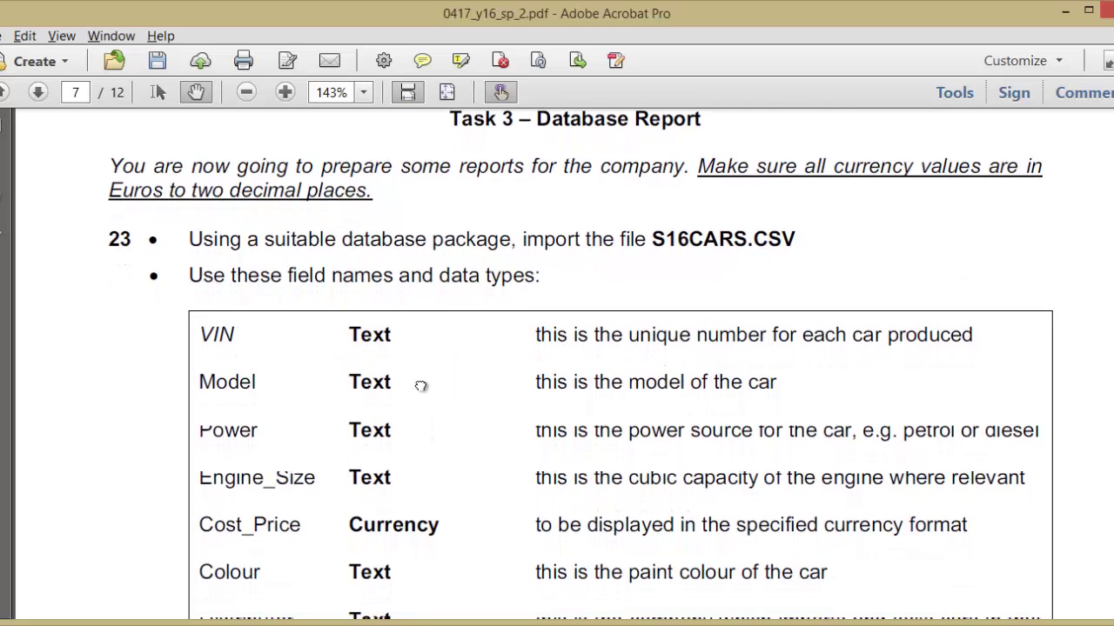
pyautogui.scroll(-2, 423, 369)
pyautogui.scroll(-2, 423, 313)
pyautogui.hotkey('alt', 'Tab')
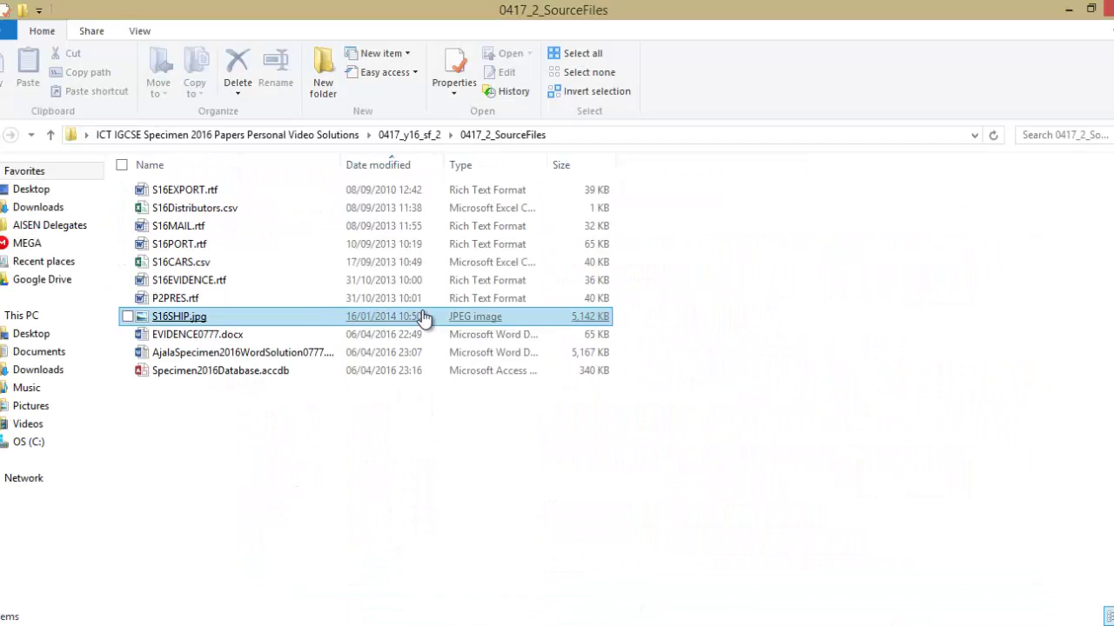
# Step: Back in Access, import into a new table as comma-delimited text with the first row containing field names
pyautogui.hotkey('alt', 'Tab')
pyautogui.hotkey('alt', 'Tab')
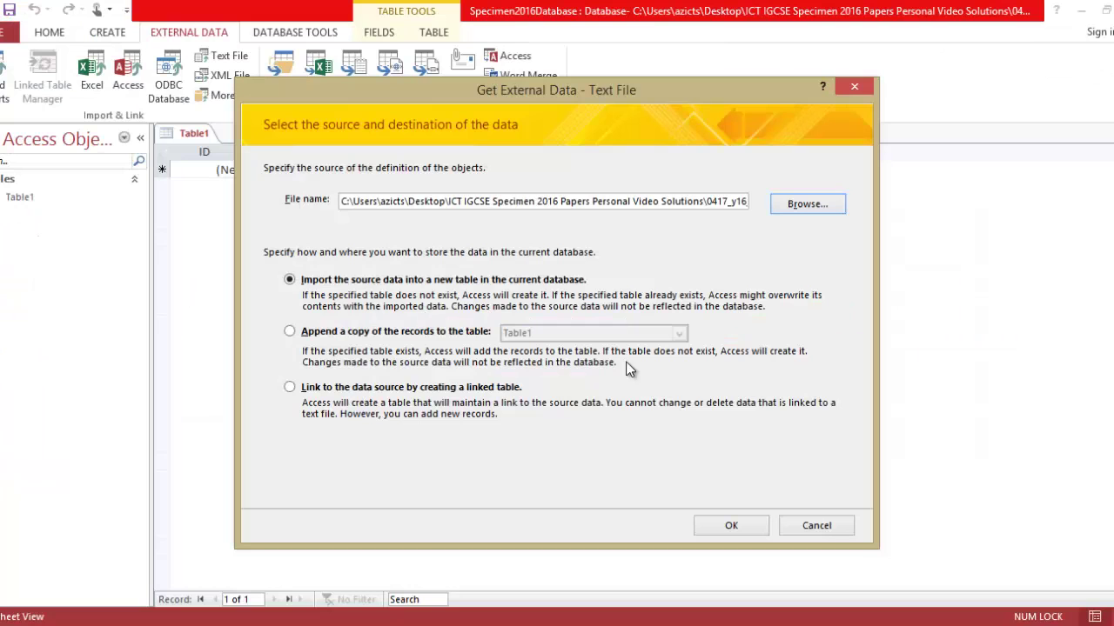
pyautogui.click(731, 525)
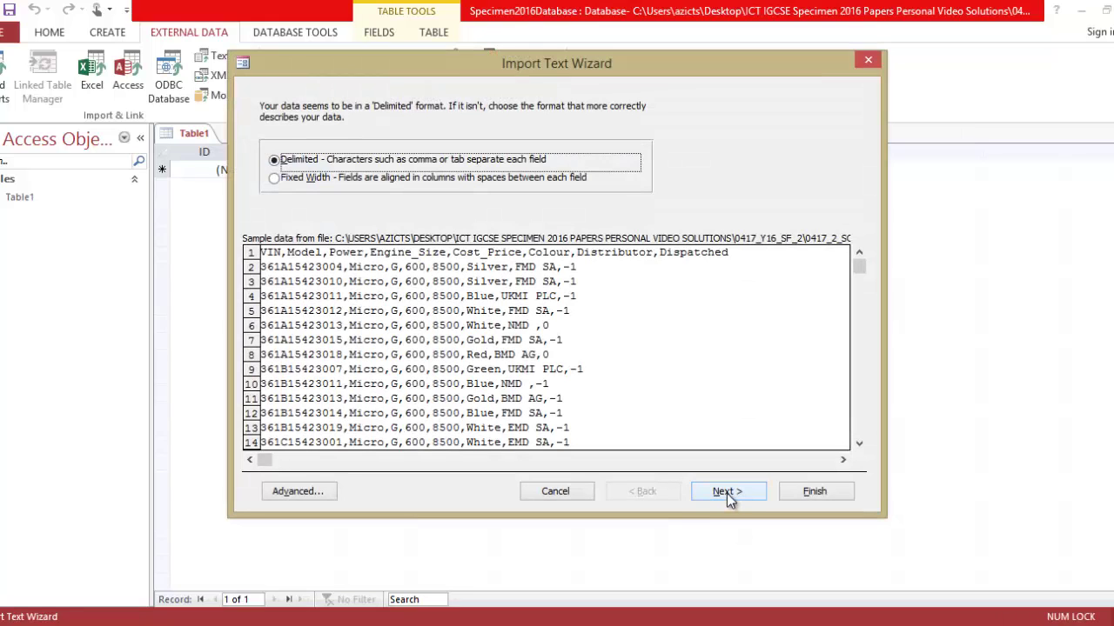
pyautogui.click(728, 493)
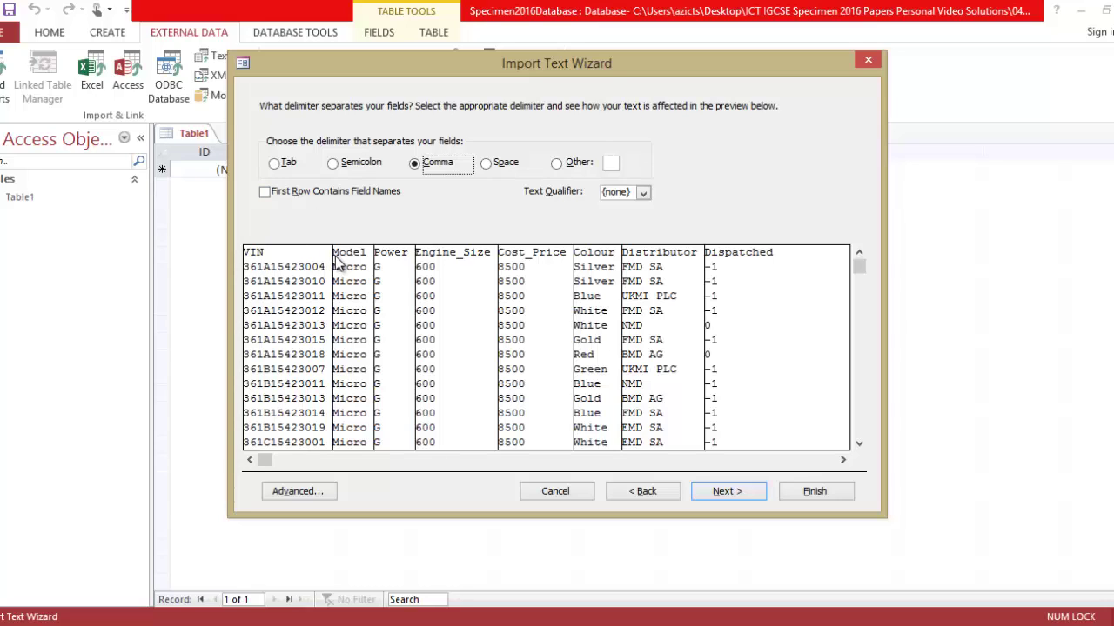
pyautogui.click(265, 191)
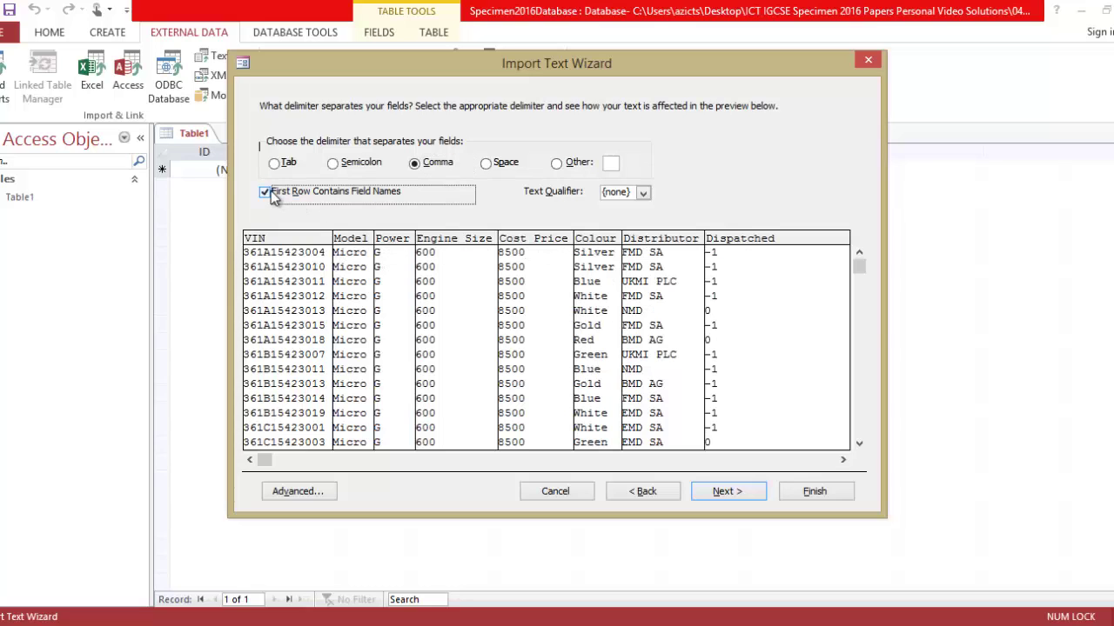
pyautogui.click(742, 492)
# Step: Open the advanced import specification for S16CARS and consult the required field table in the task PDF
pyautogui.click(329, 494)
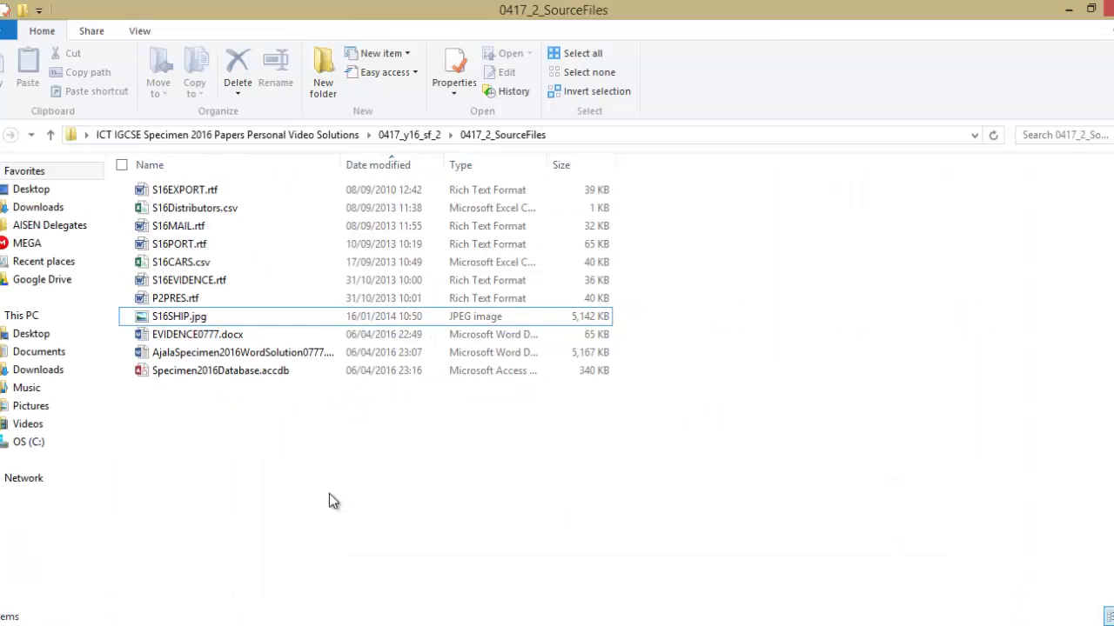
pyautogui.hotkey('alt', 'Tab')
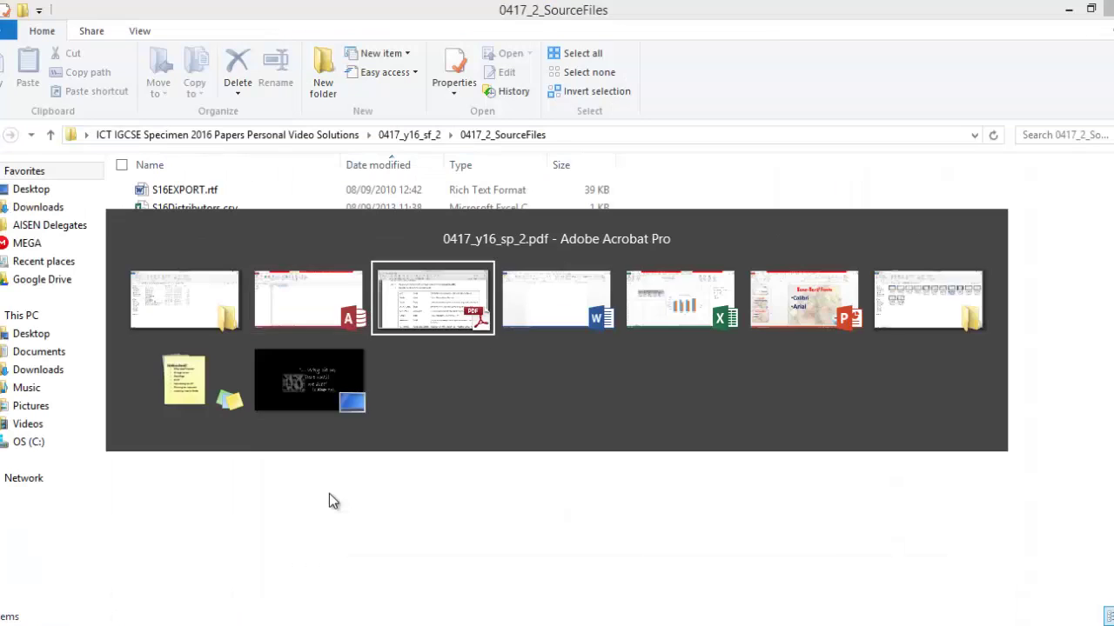
pyautogui.moveTo(397, 401); pyautogui.dragTo(391, 308)
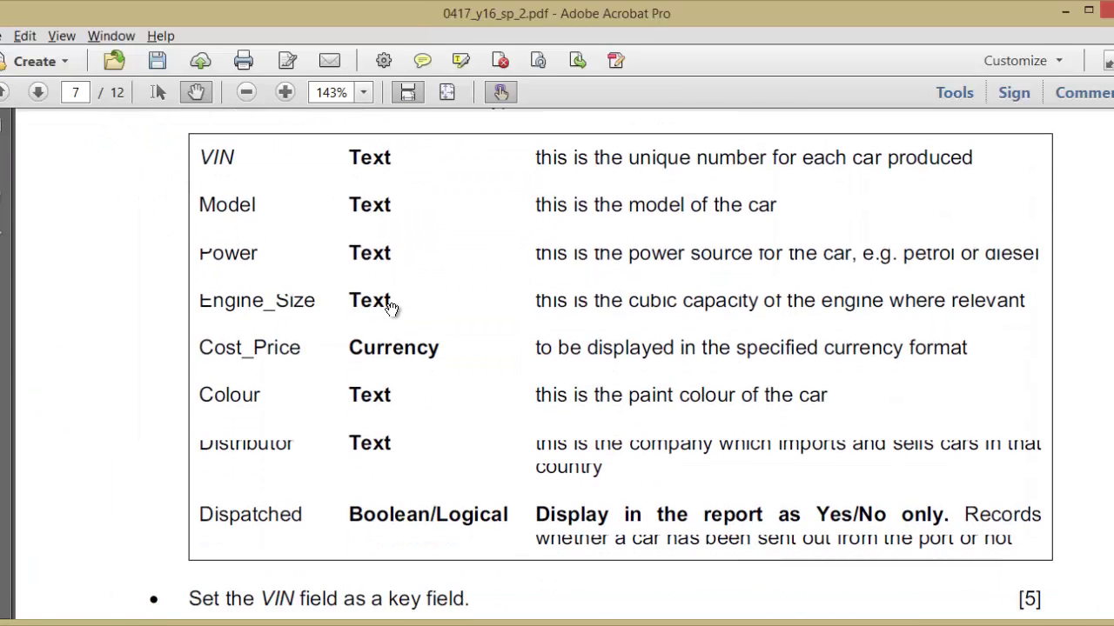
pyautogui.hotkey('alt', 'Tab')
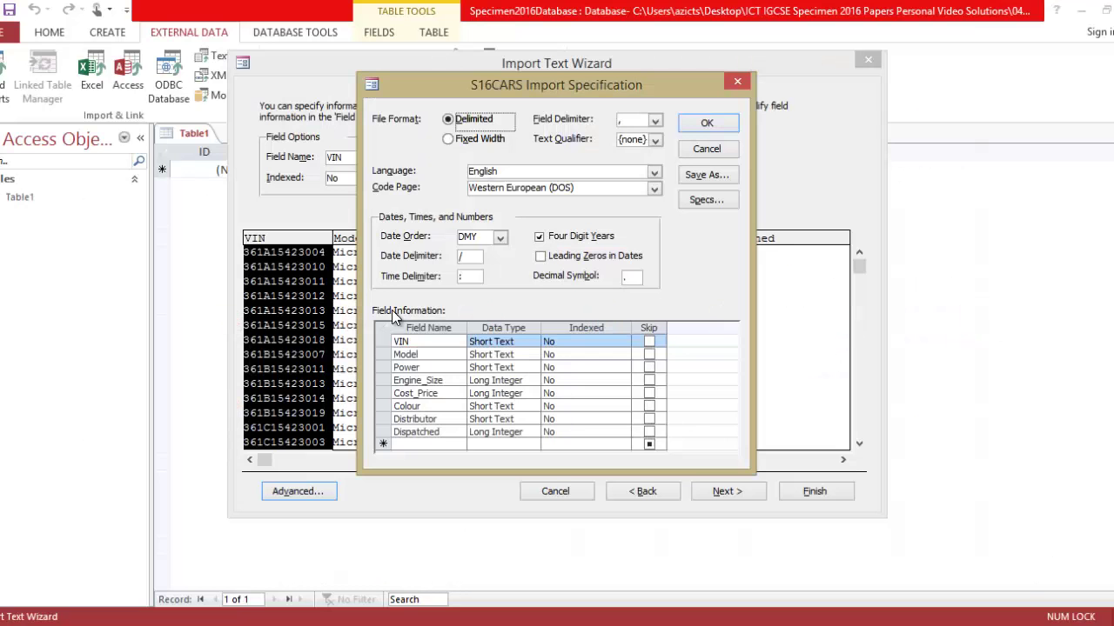
# Step: Check the data types of the VIN, Model and Power fields against the field table in the task PDF
pyautogui.click(494, 342)
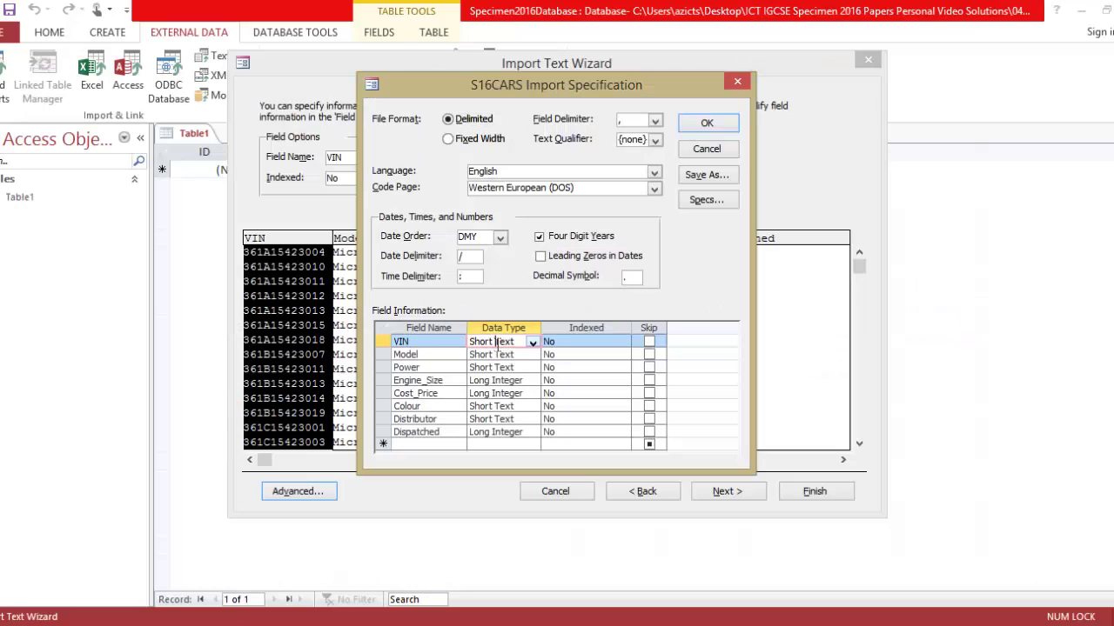
pyautogui.click(510, 354)
pyautogui.hotkey('alt', 'Tab')
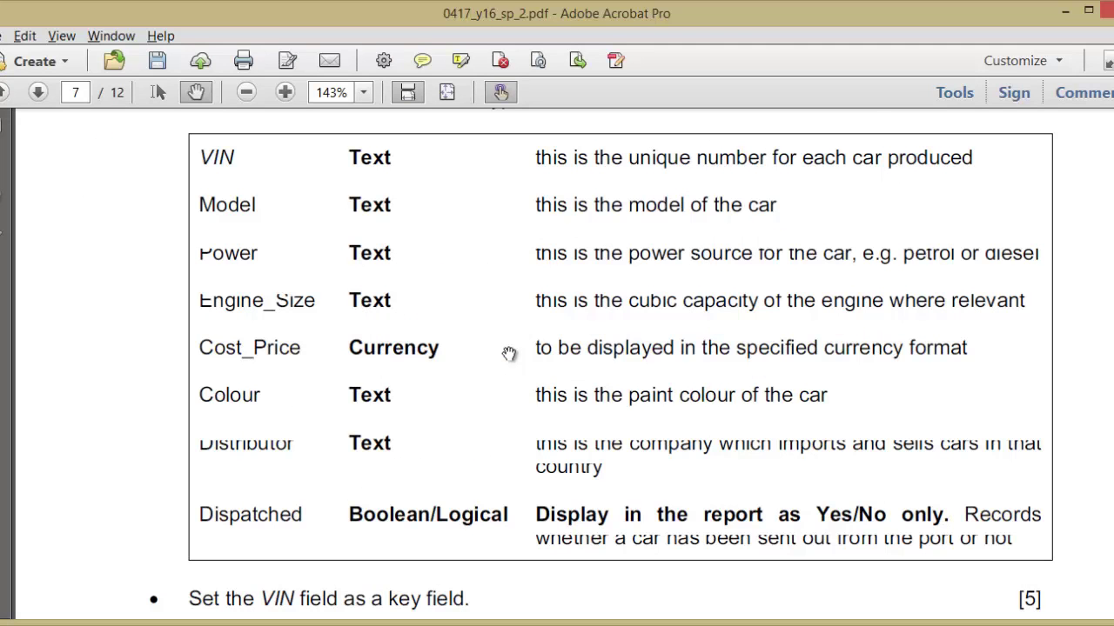
pyautogui.hotkey('alt', 'Tab')
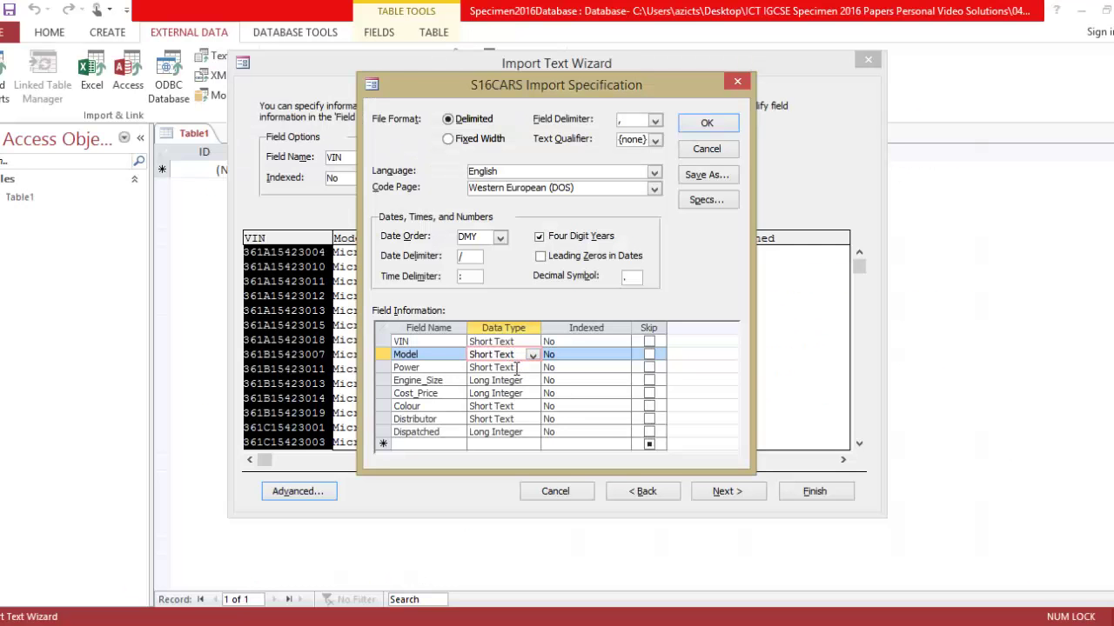
pyautogui.click(517, 367)
pyautogui.hotkey('alt', 'Tab')
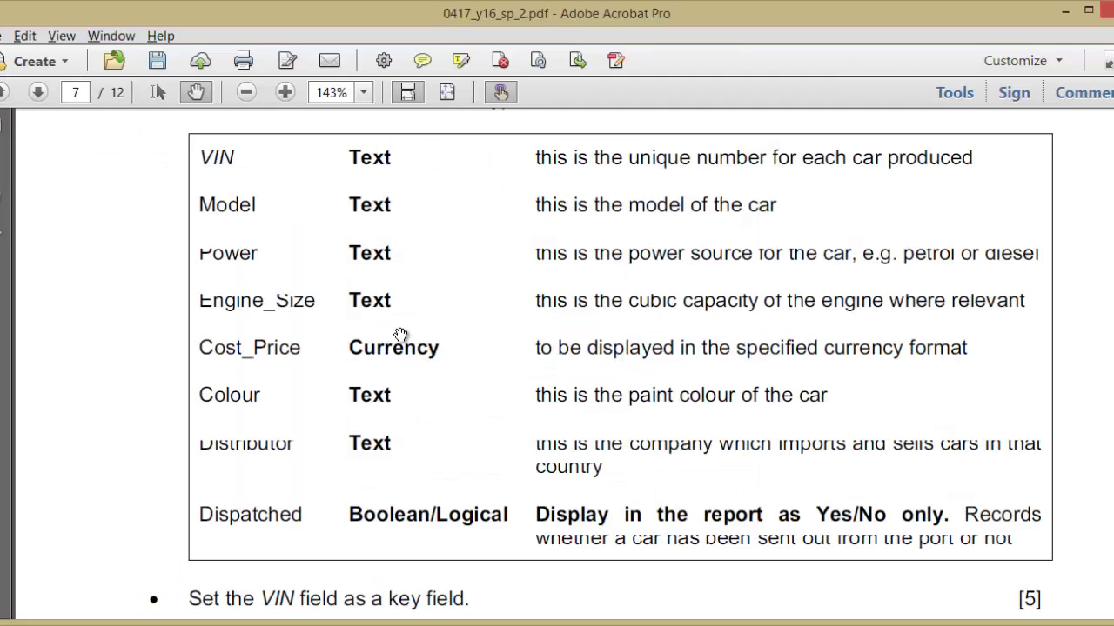
pyautogui.hotkey('alt', 'Tab')
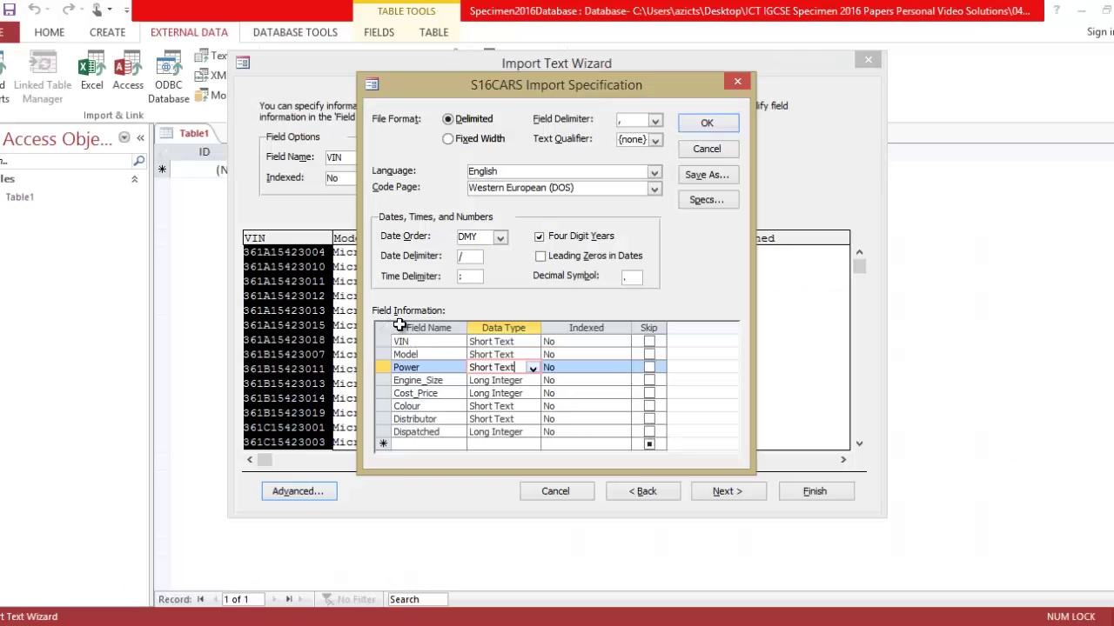
# Step: Set the Engine_Size field's data type to Short Text and consult the PDF for the next field's type
pyautogui.click(530, 381)
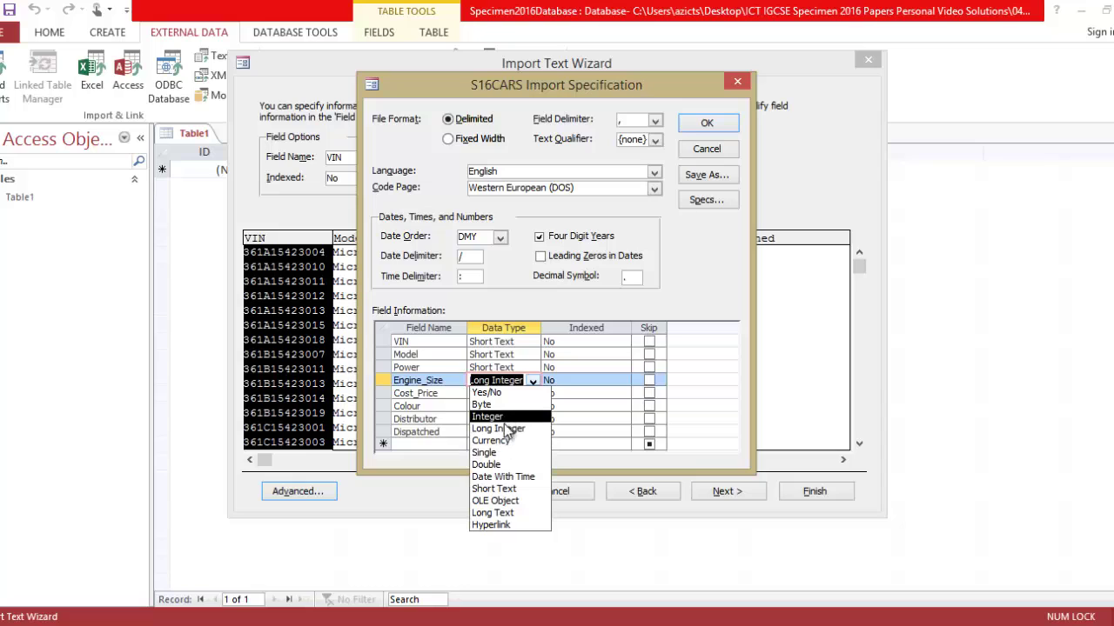
pyautogui.click(509, 490)
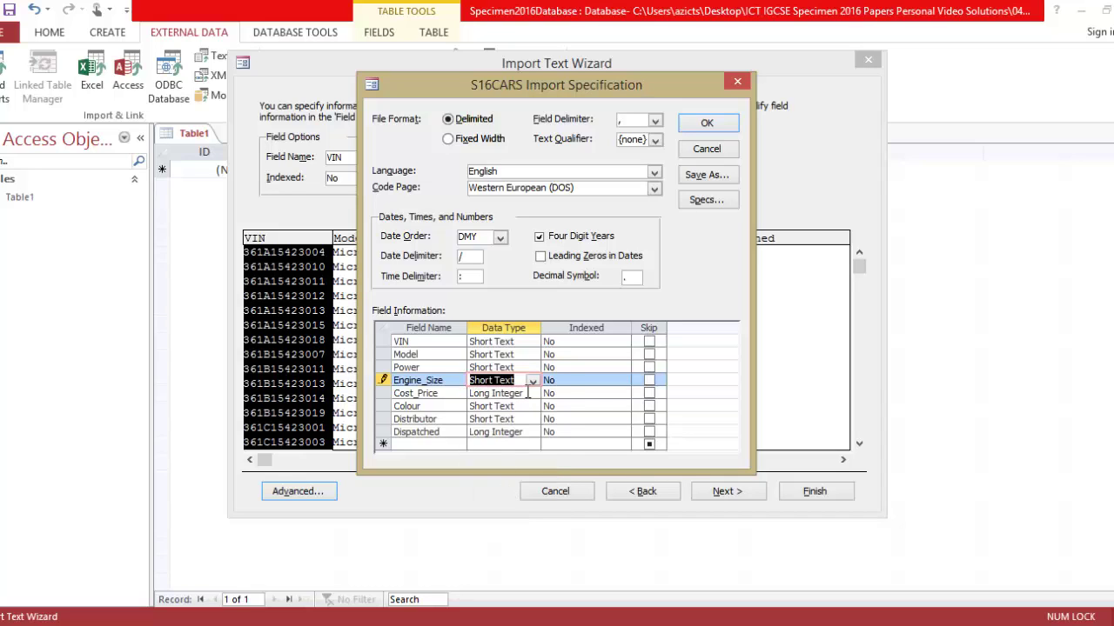
pyautogui.hotkey('alt', 'Tab')
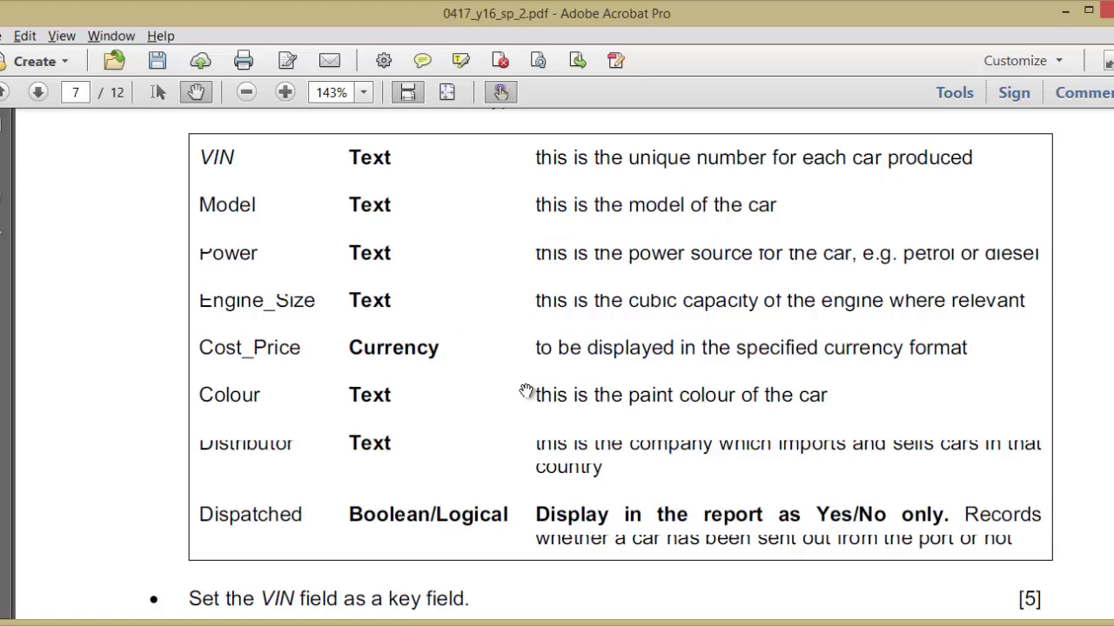
pyautogui.hotkey('alt', 'Tab')
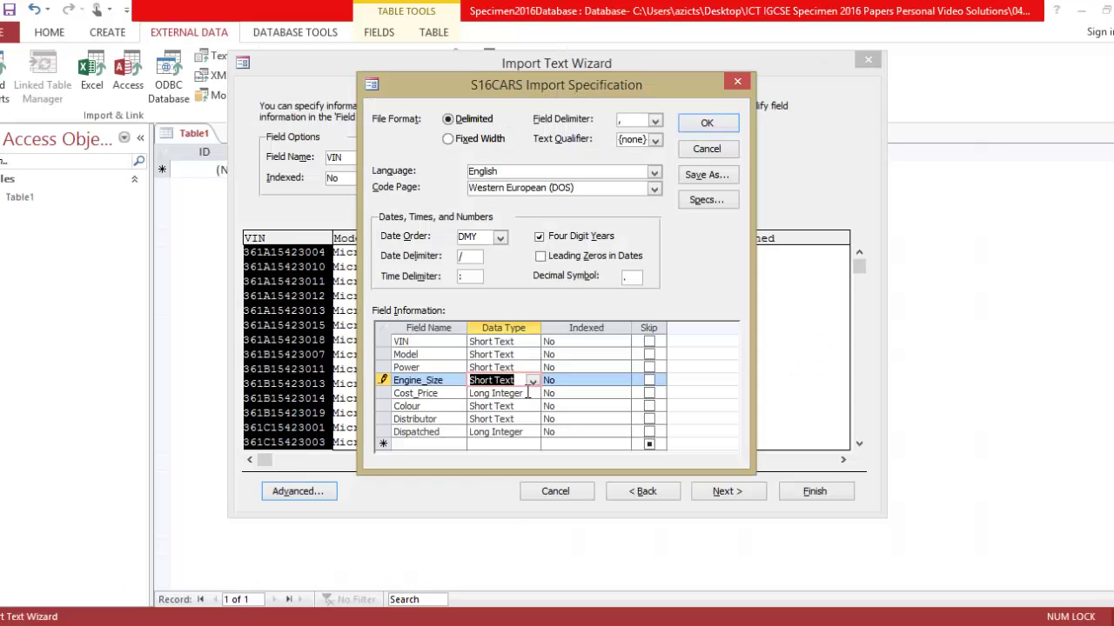
# Step: Set the Cost_Price field's data type to Currency and check it against the field table in the task PDF
pyautogui.click(527, 393)
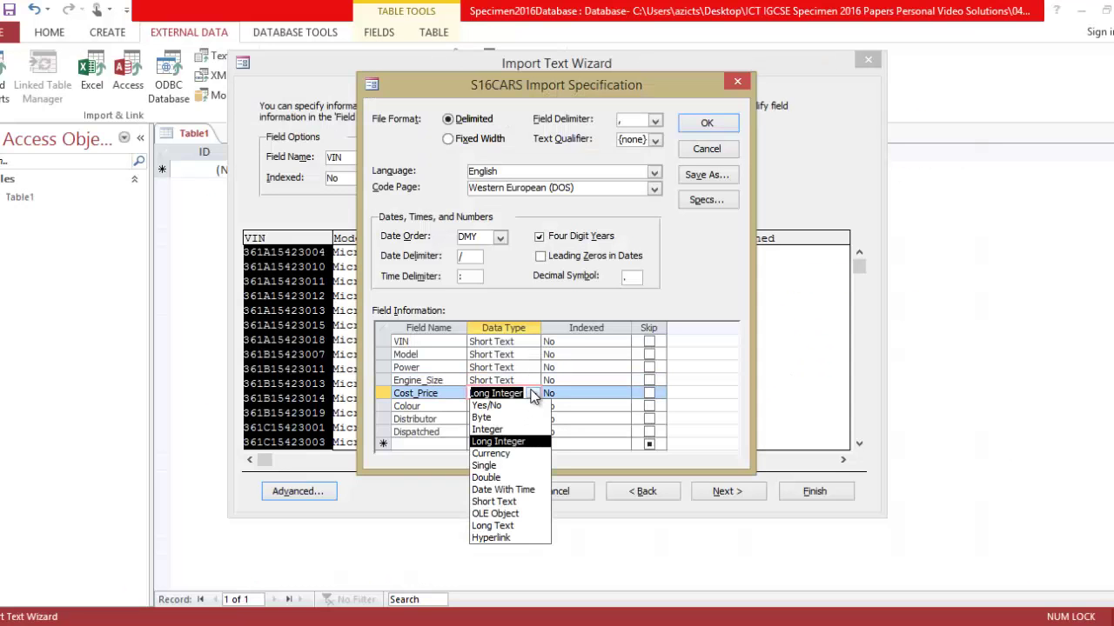
pyautogui.click(522, 453)
pyautogui.hotkey('alt', 'Tab')
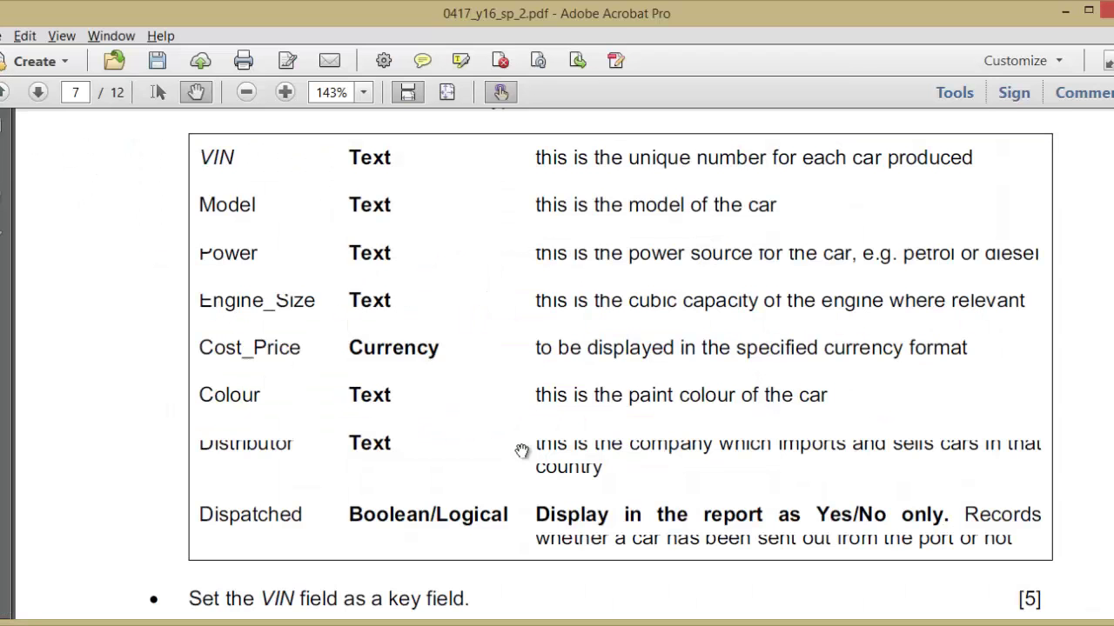
pyautogui.hotkey('alt', 'Tab')
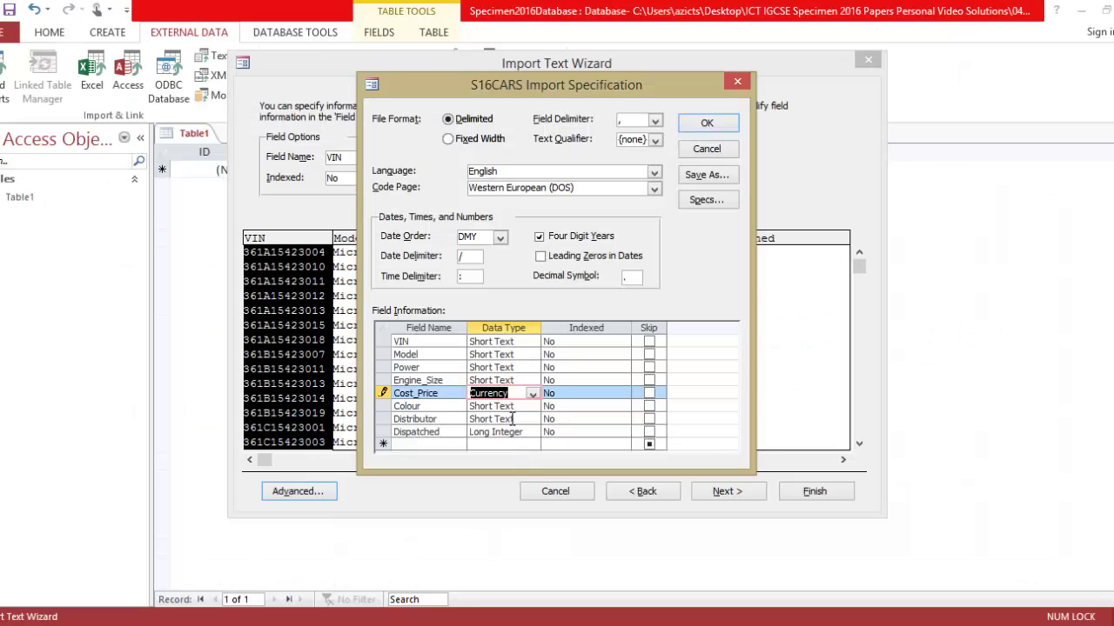
# Step: Consult the PDF for the remaining field types, set Dispatched to Yes/No and accept the import specification
pyautogui.hotkey('alt', 'Tab')
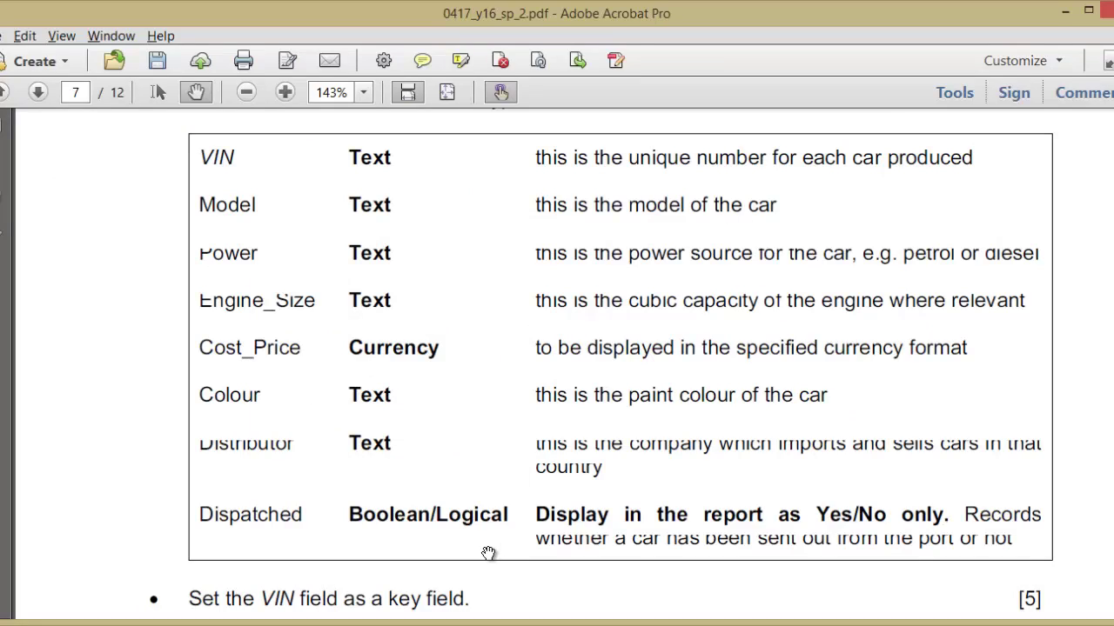
pyautogui.hotkey('alt', 'Tab')
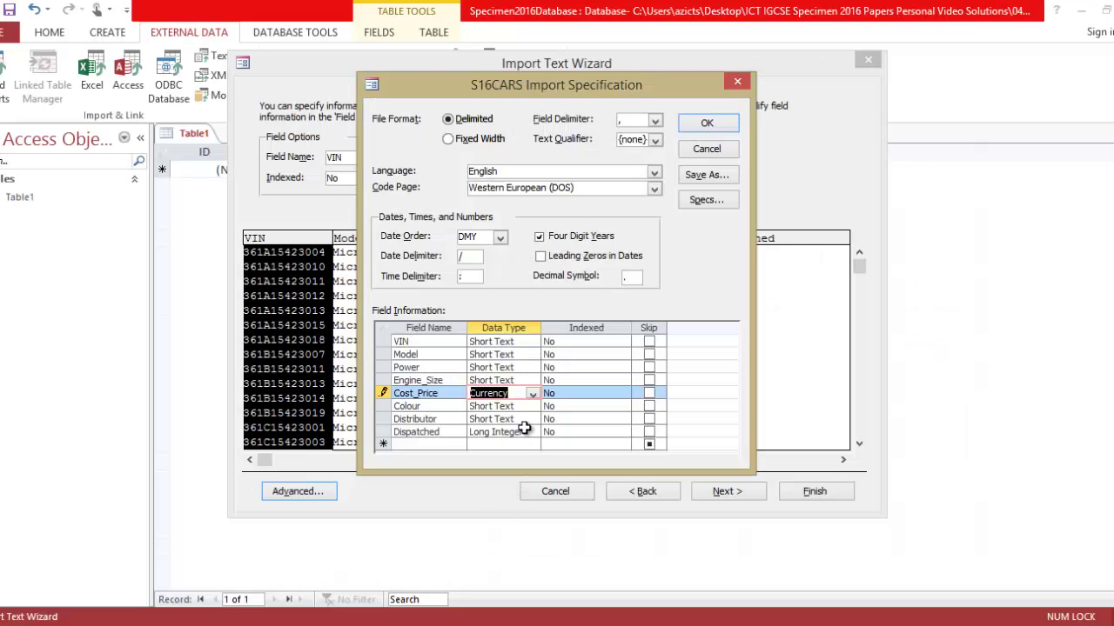
pyautogui.click(525, 430)
pyautogui.click(533, 432)
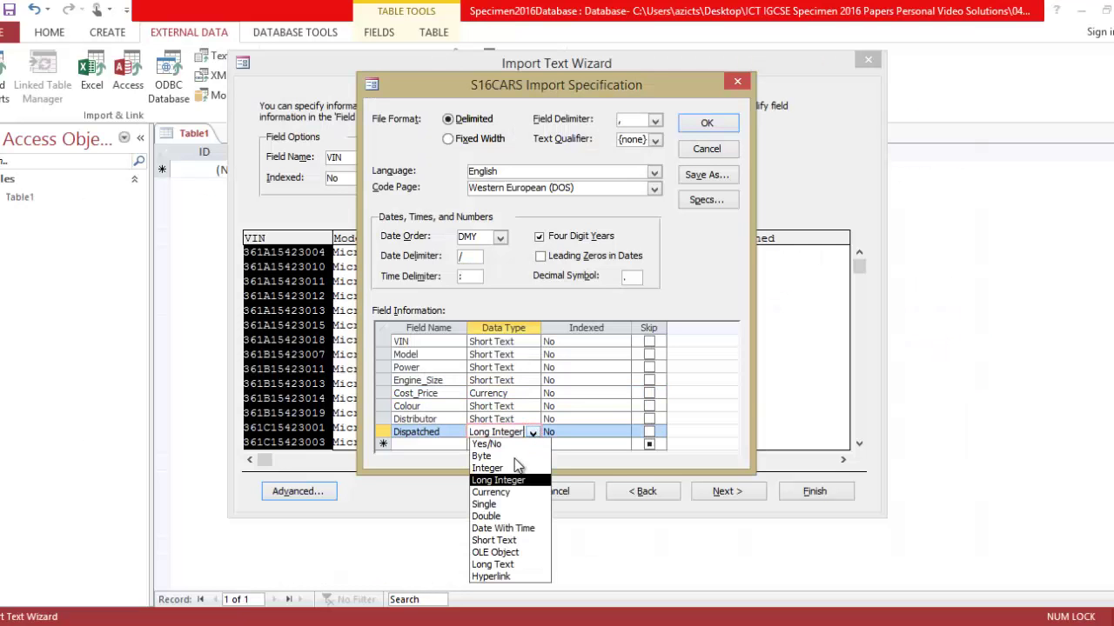
pyautogui.click(515, 443)
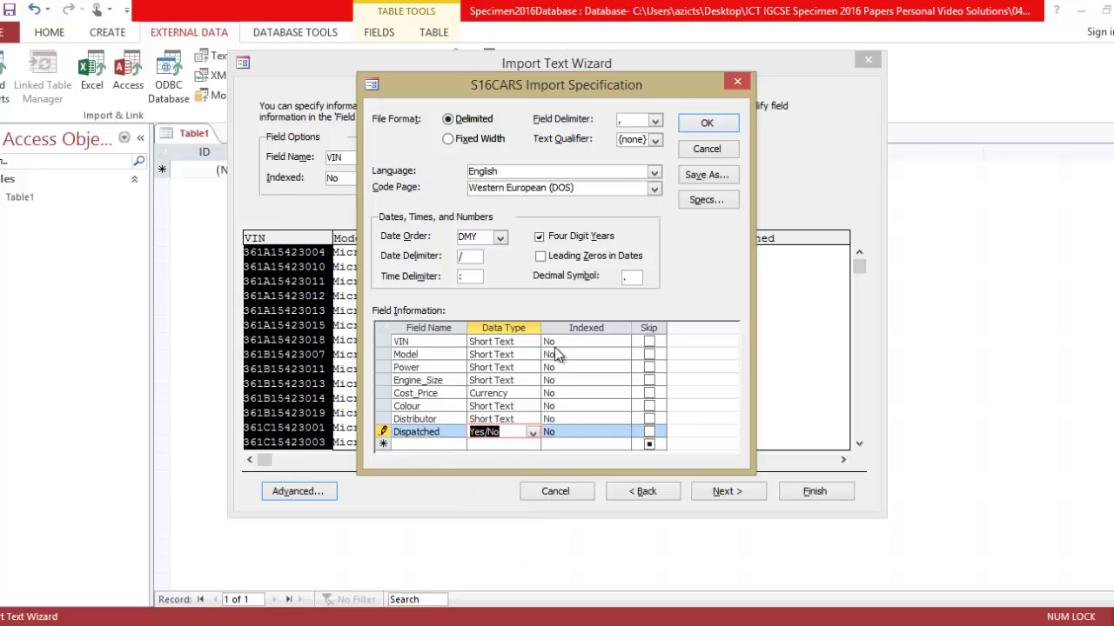
pyautogui.click(705, 124)
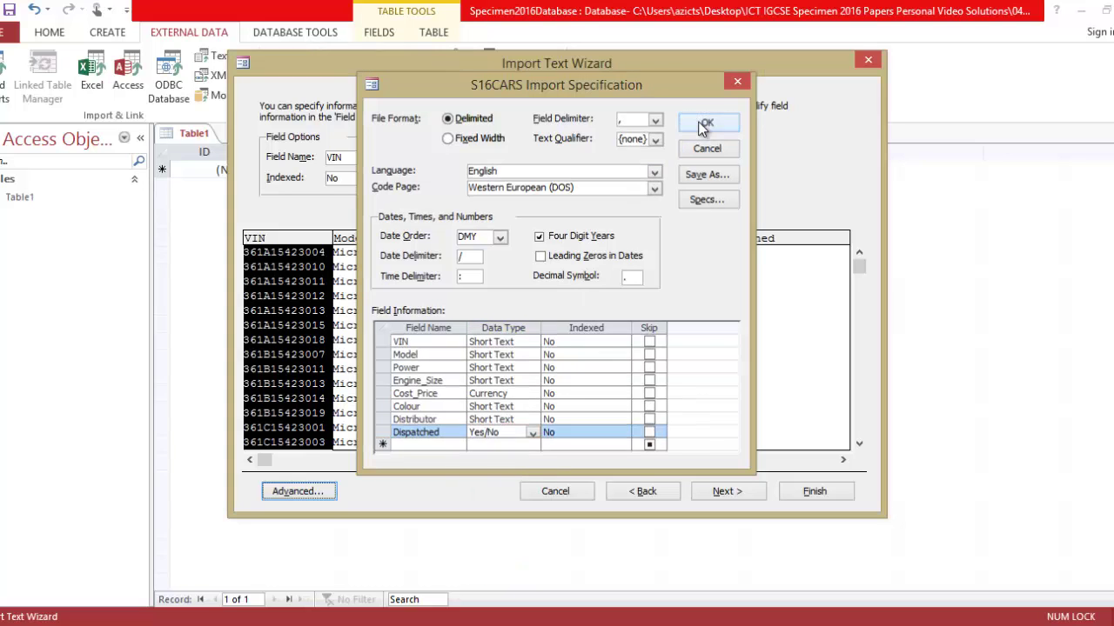
# Step: Consult the task PDF for the required key field and choose VIN as the imported table's own primary key
pyautogui.hotkey('alt', 'Tab')
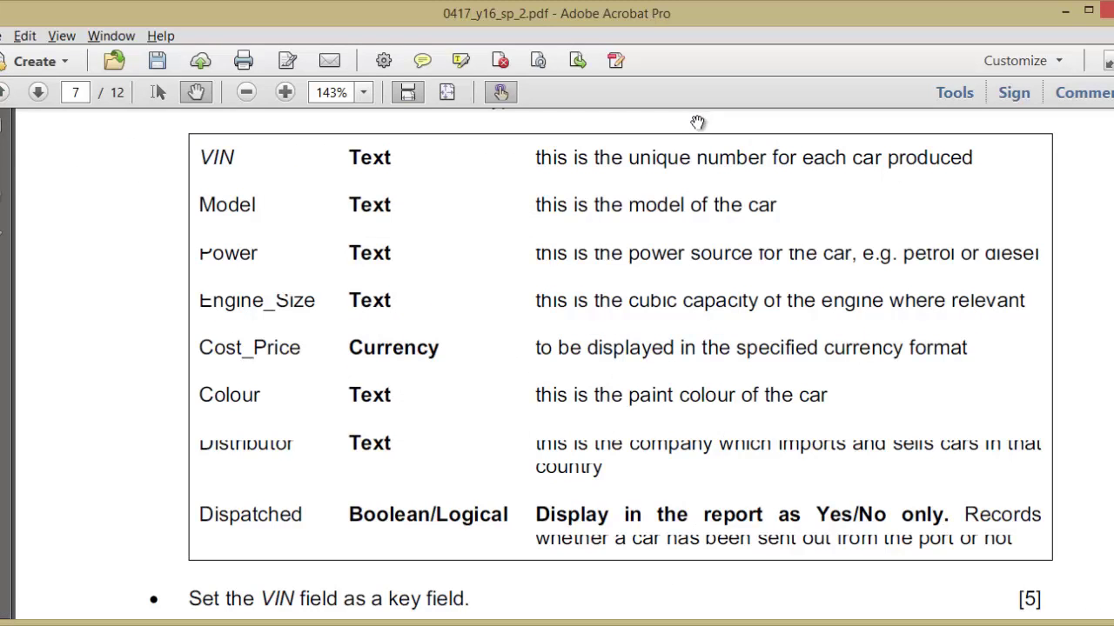
pyautogui.hotkey('alt', 'Tab')
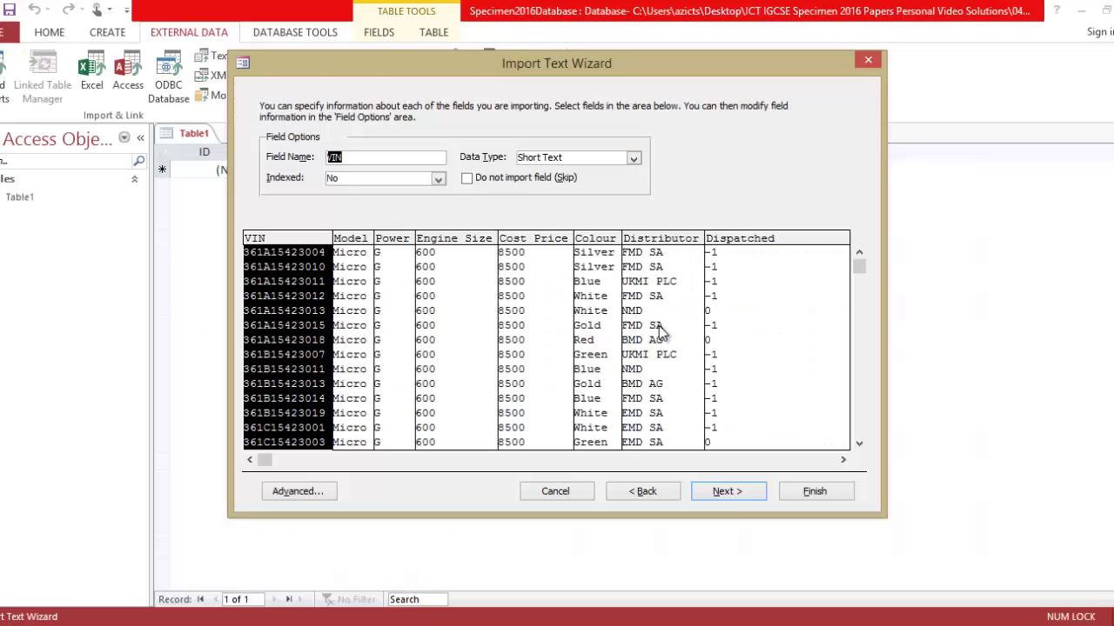
pyautogui.click(731, 492)
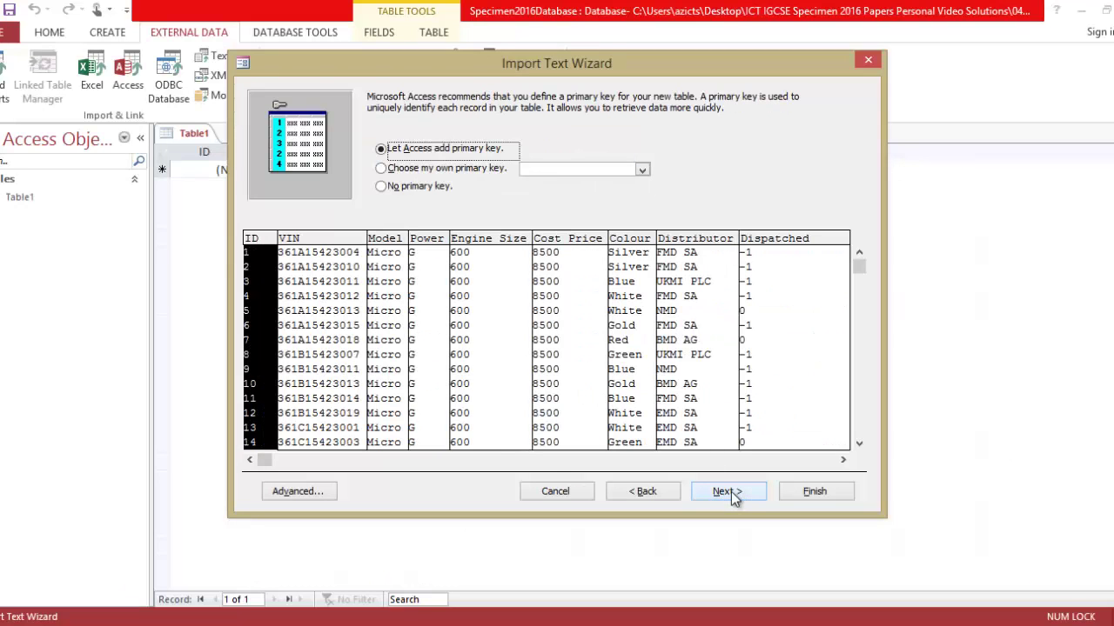
pyautogui.hotkey('alt', 'Tab')
pyautogui.scroll(-3, 731, 491)
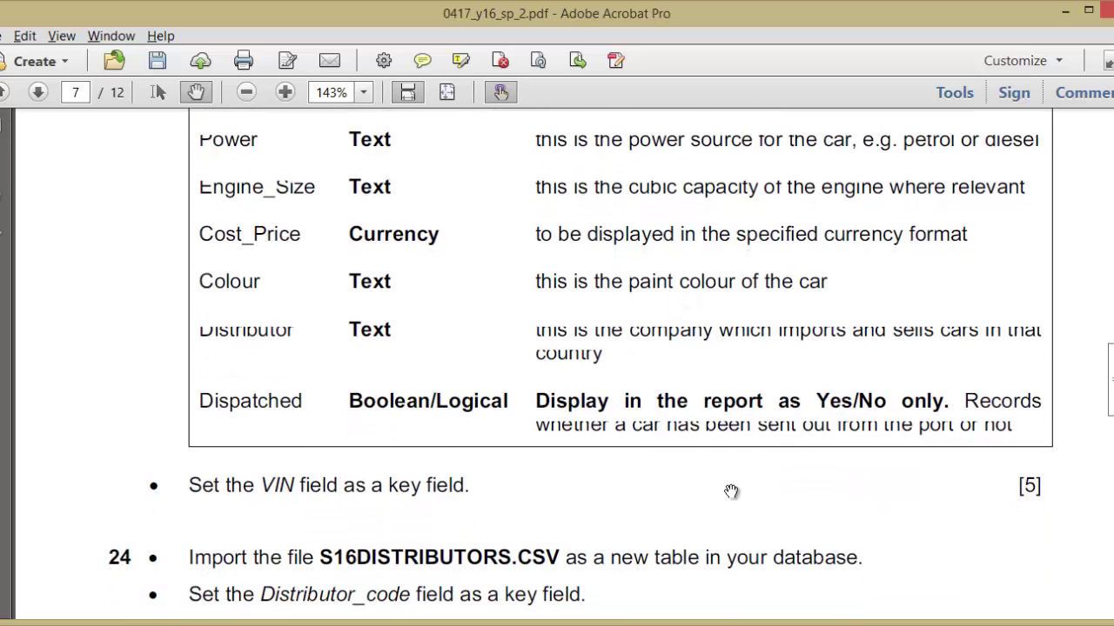
pyautogui.hotkey('alt', 'Tab')
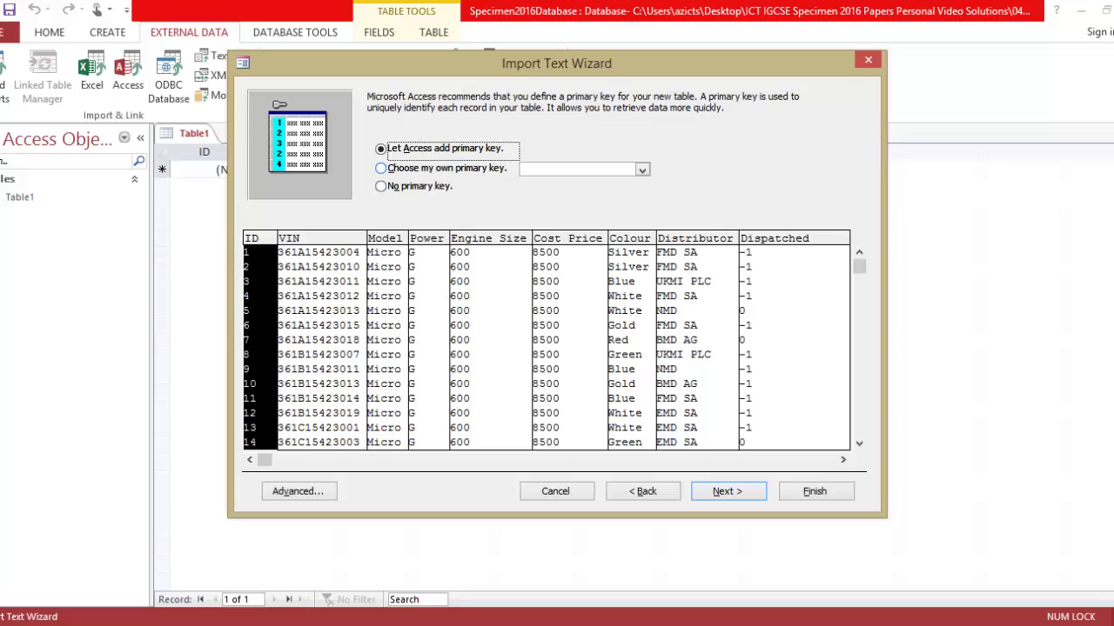
pyautogui.hotkey('alt', 'c')
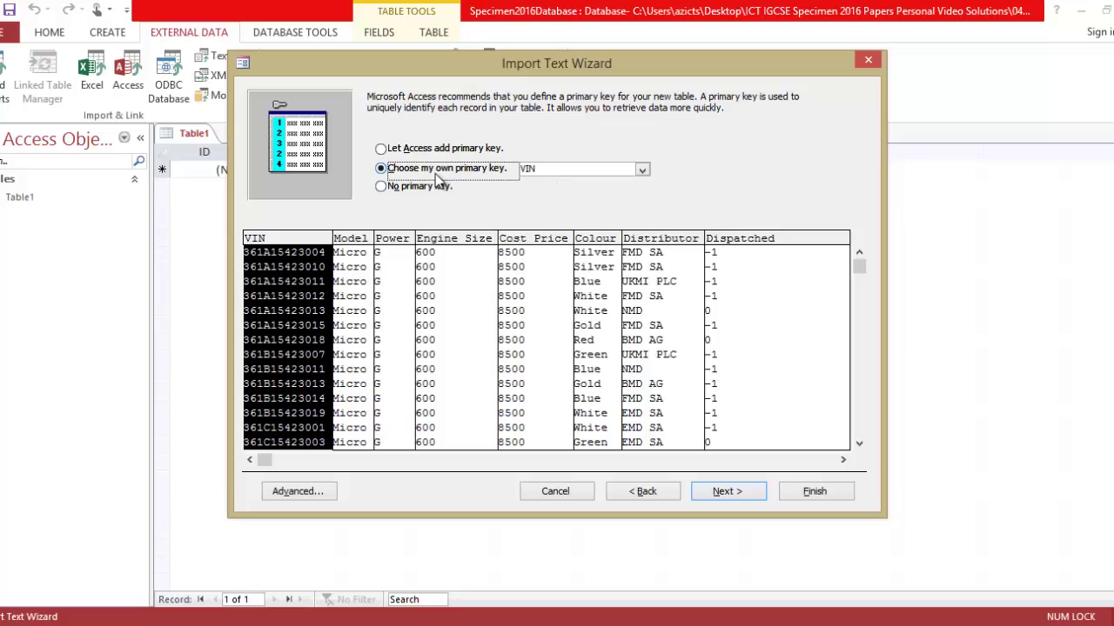
pyautogui.click(643, 168)
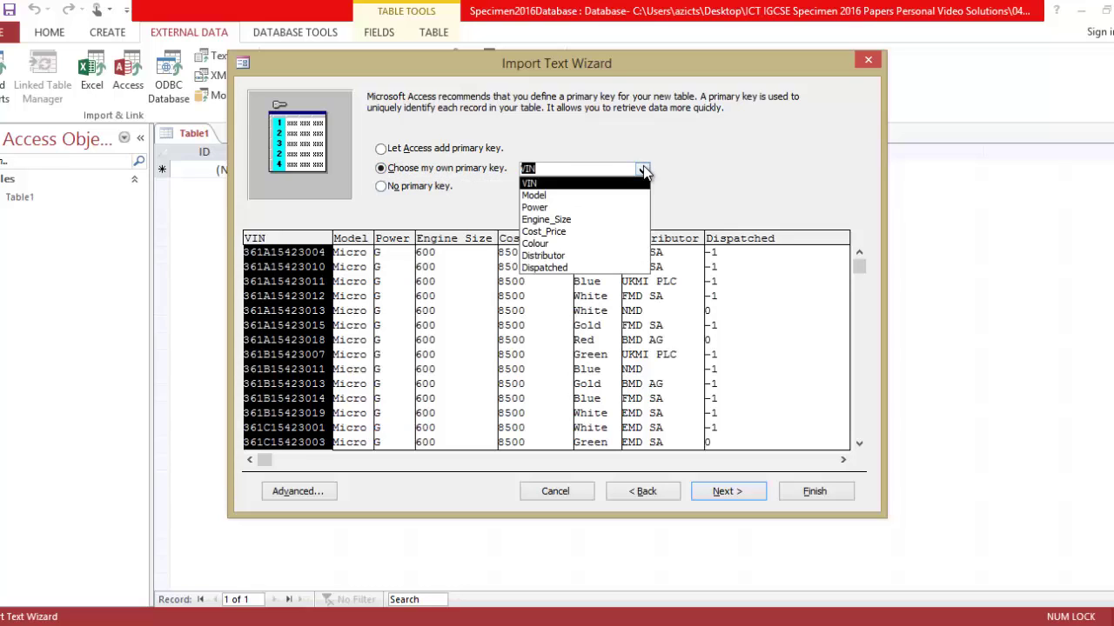
pyautogui.click(642, 168)
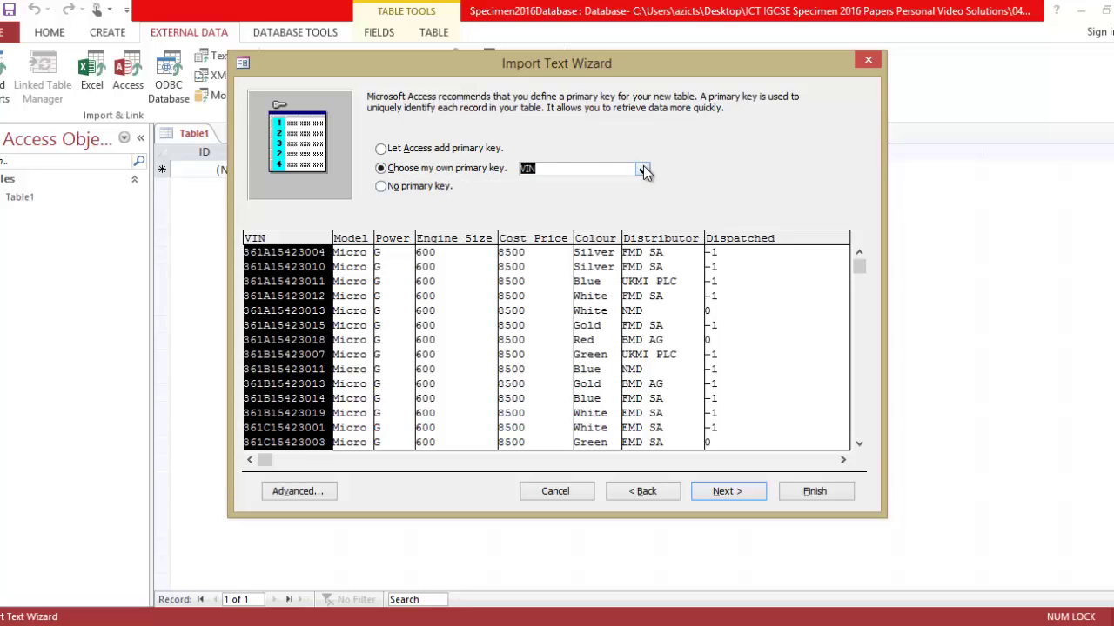
pyautogui.click(727, 492)
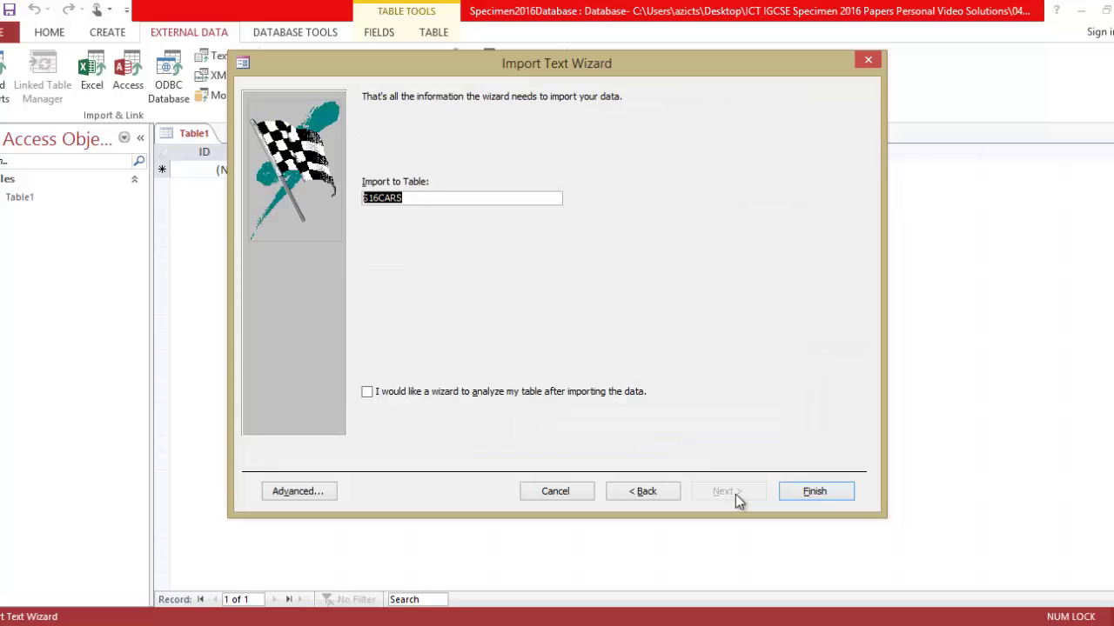
# Step: Finish importing into the S16CARS table without saving the import steps, and open that table
pyautogui.click(815, 491)
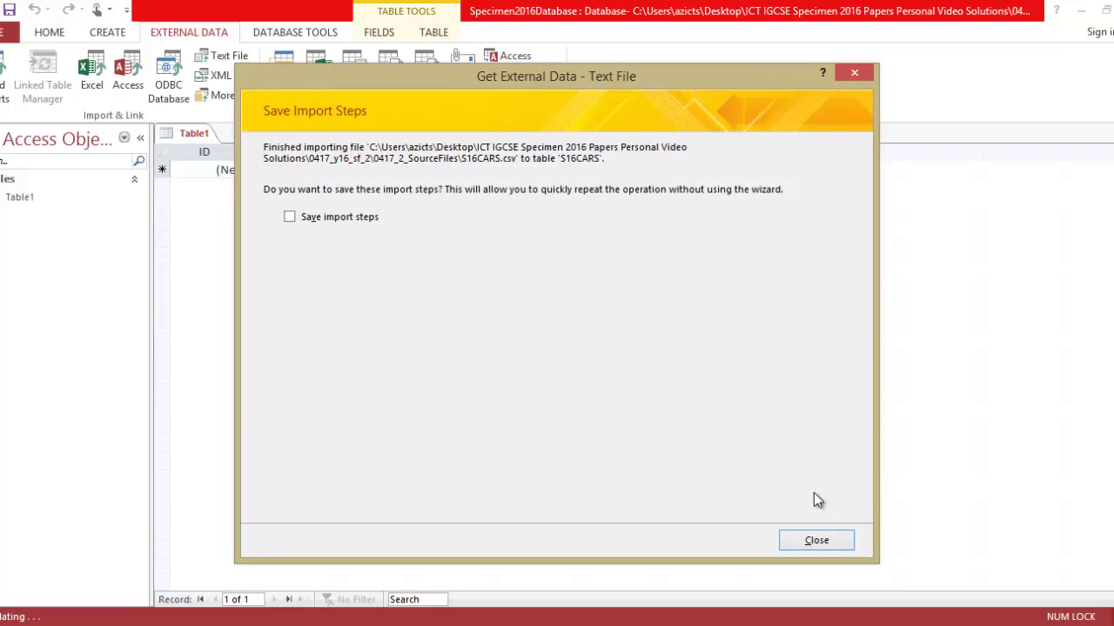
pyautogui.click(837, 540)
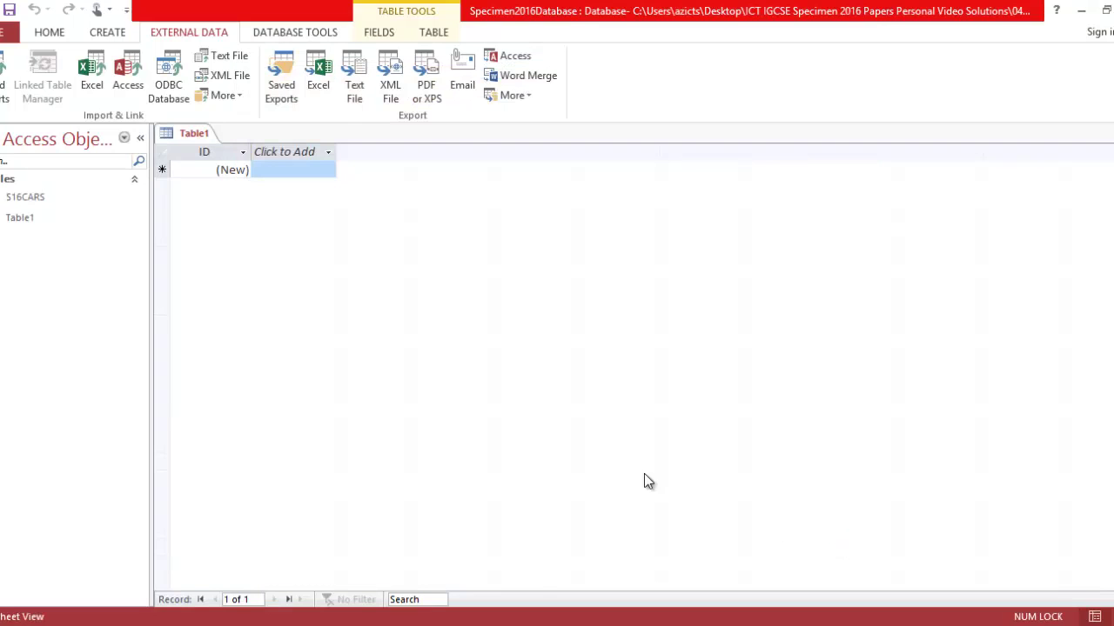
pyautogui.click(42, 200)
pyautogui.doubleClick(42, 200)
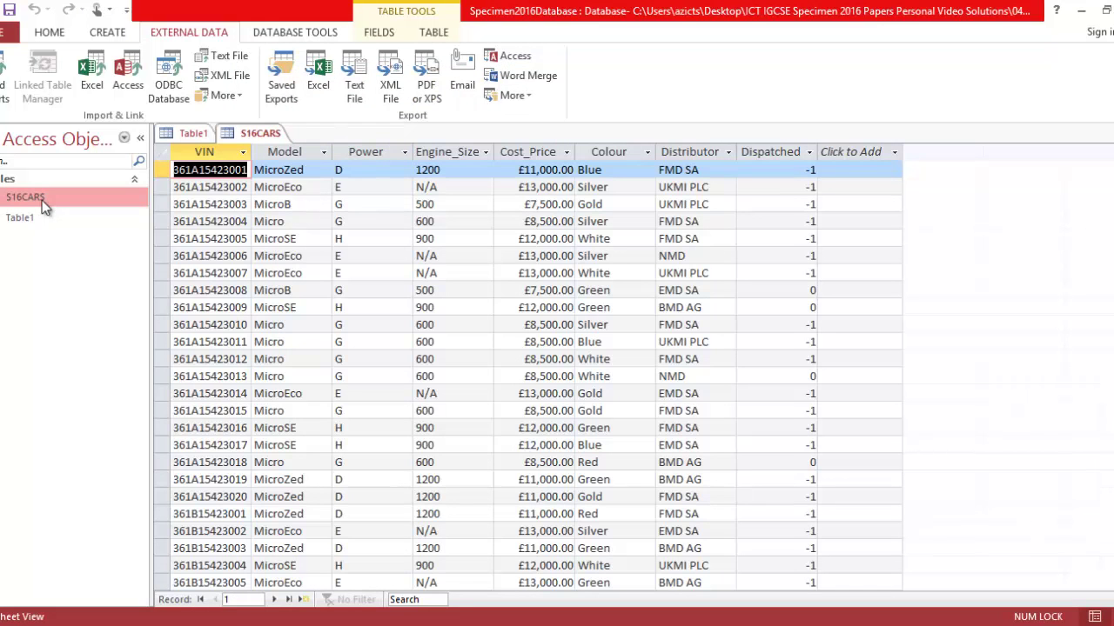
# Step: Read task 24 in the PDF and, back in Access, choose S16Distributors.csv for a text import into a new table
pyautogui.hotkey('alt', 'Tab')
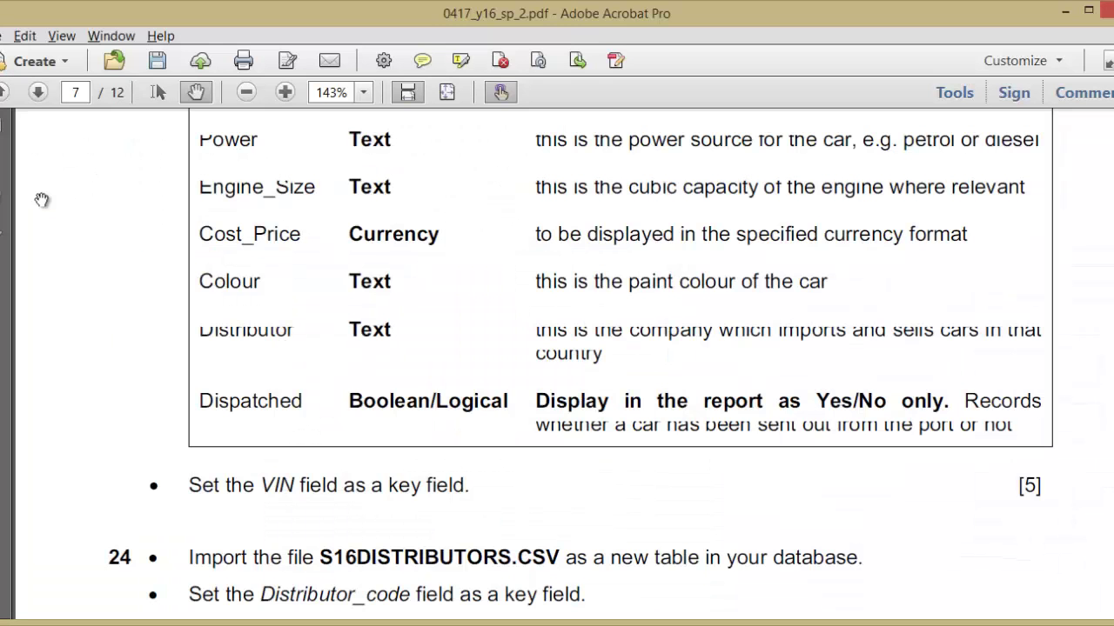
pyautogui.scroll(-4, 110, 454)
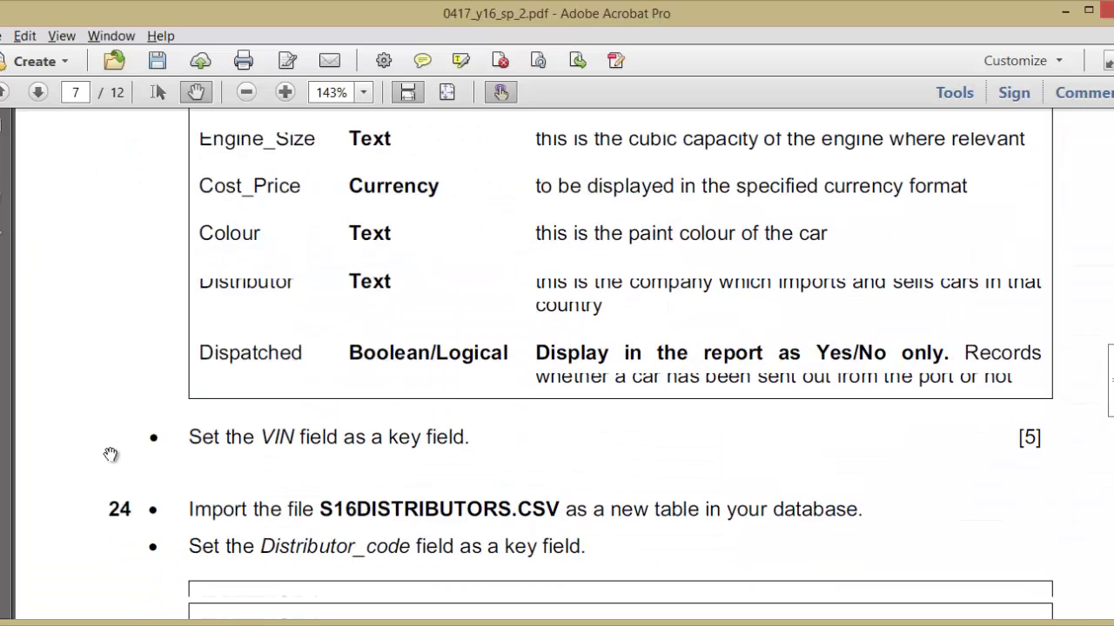
pyautogui.scroll(-3, 111, 455)
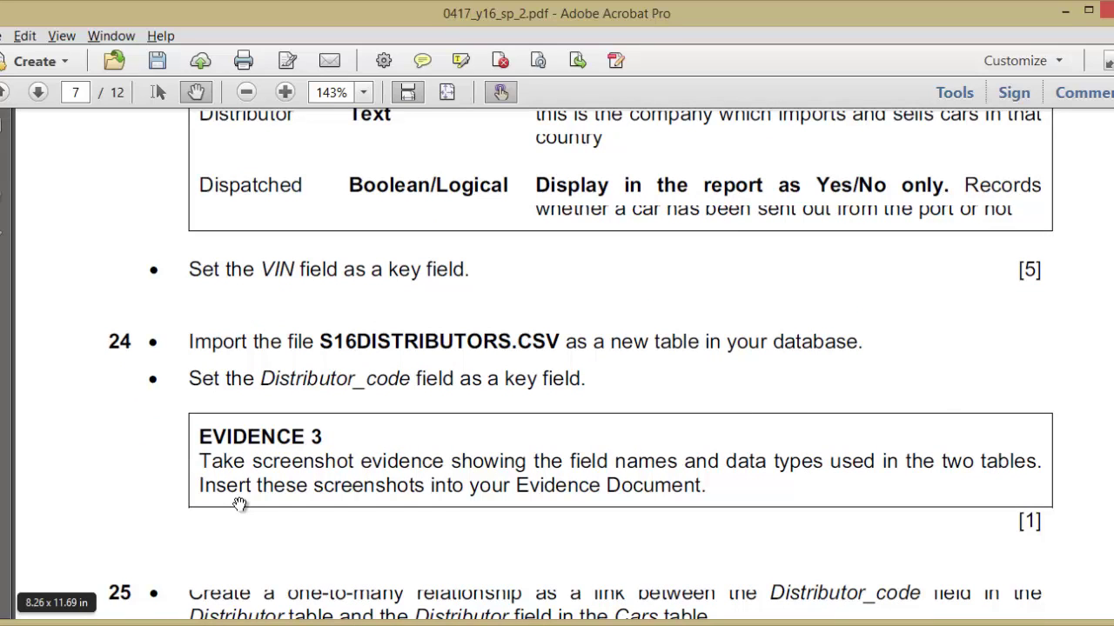
pyautogui.hotkey('alt', 'Tab')
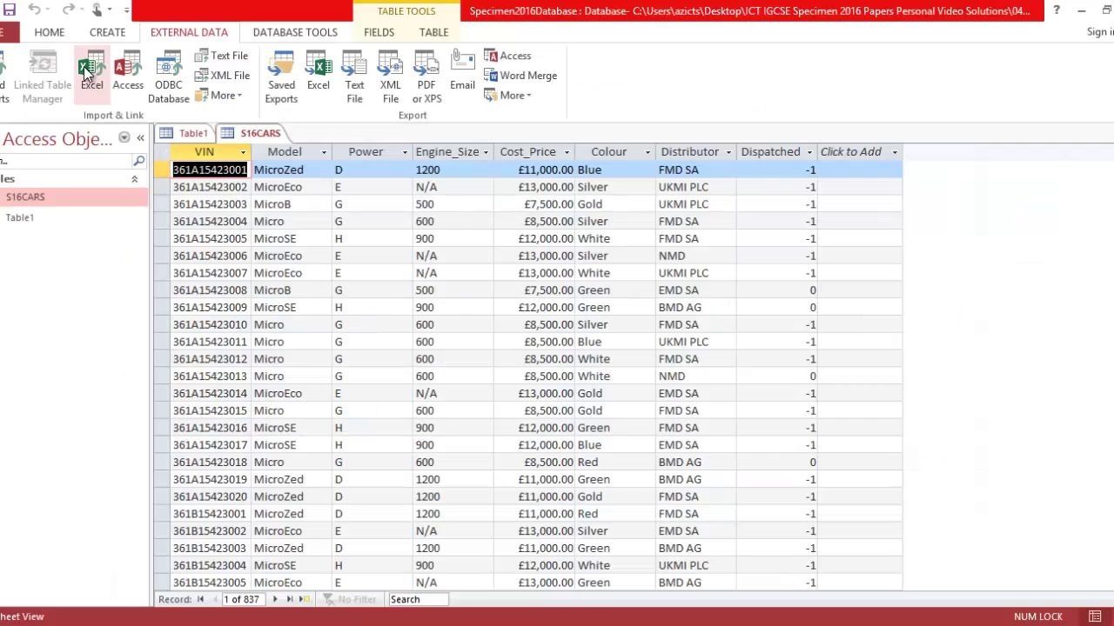
pyautogui.click(233, 61)
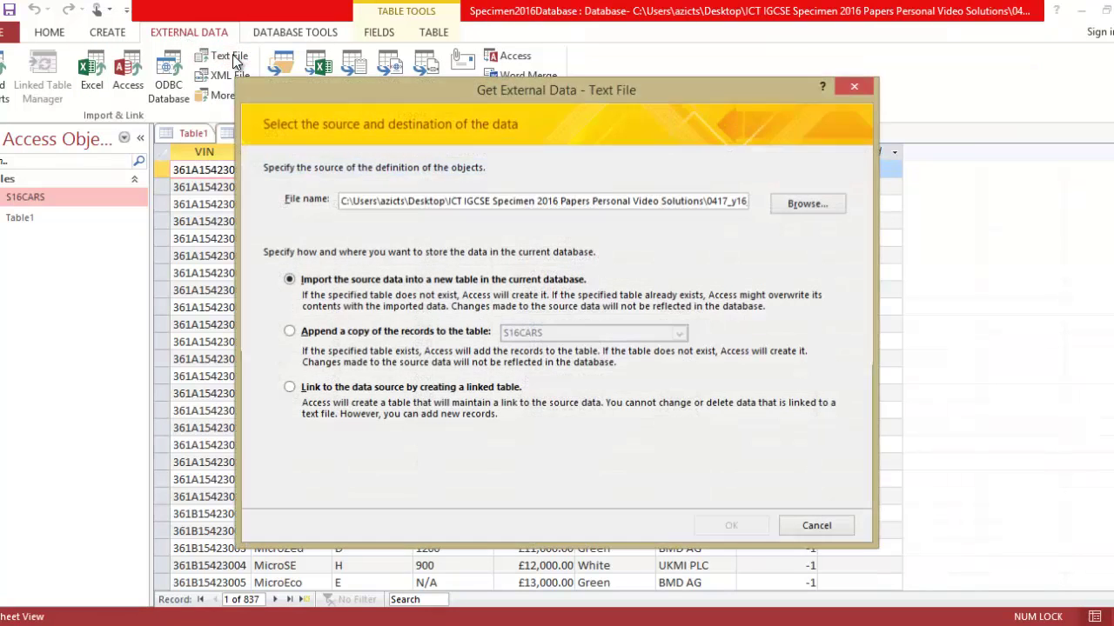
pyautogui.click(797, 207)
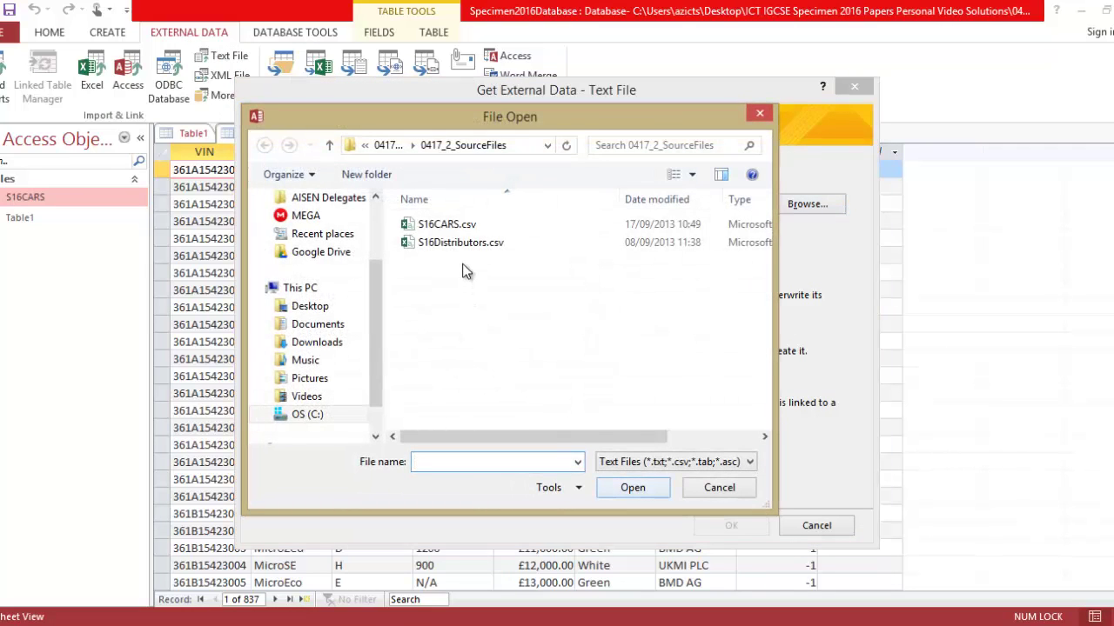
pyautogui.doubleClick(470, 245)
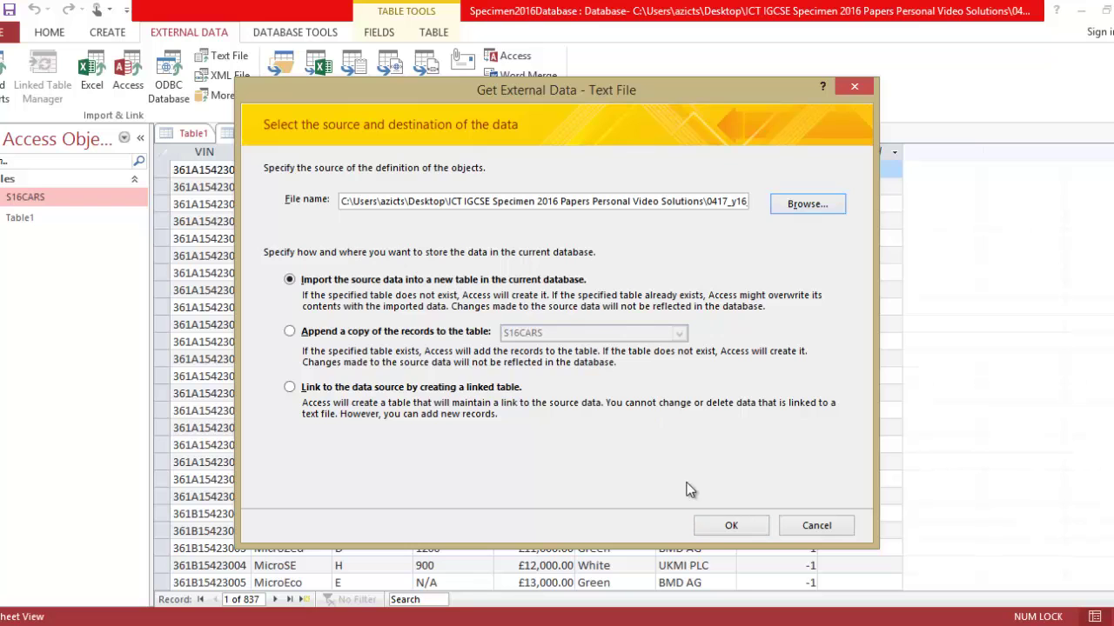
pyautogui.click(719, 518)
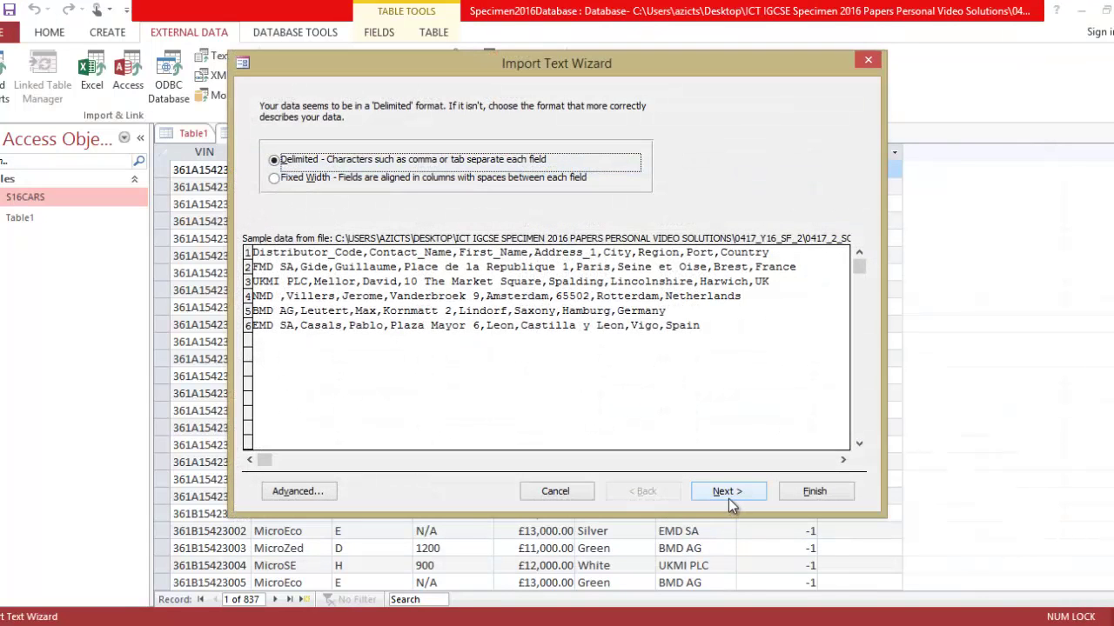
# Step: Import the distributor data as comma-delimited with the first row containing field names, and check the key field required in the PDF
pyautogui.click(728, 492)
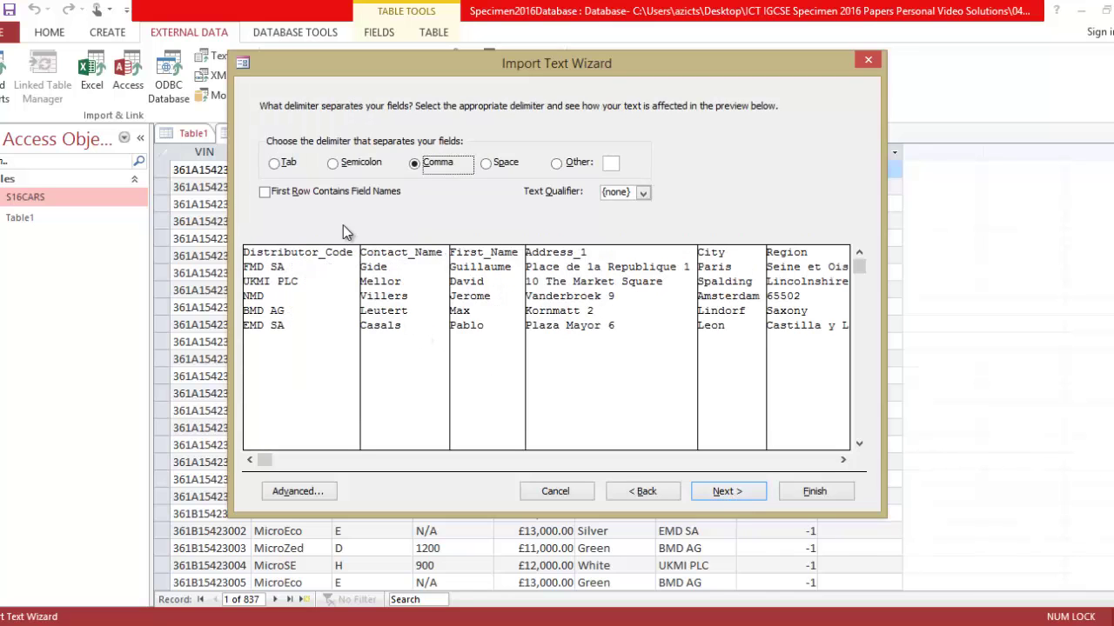
pyautogui.click(336, 192)
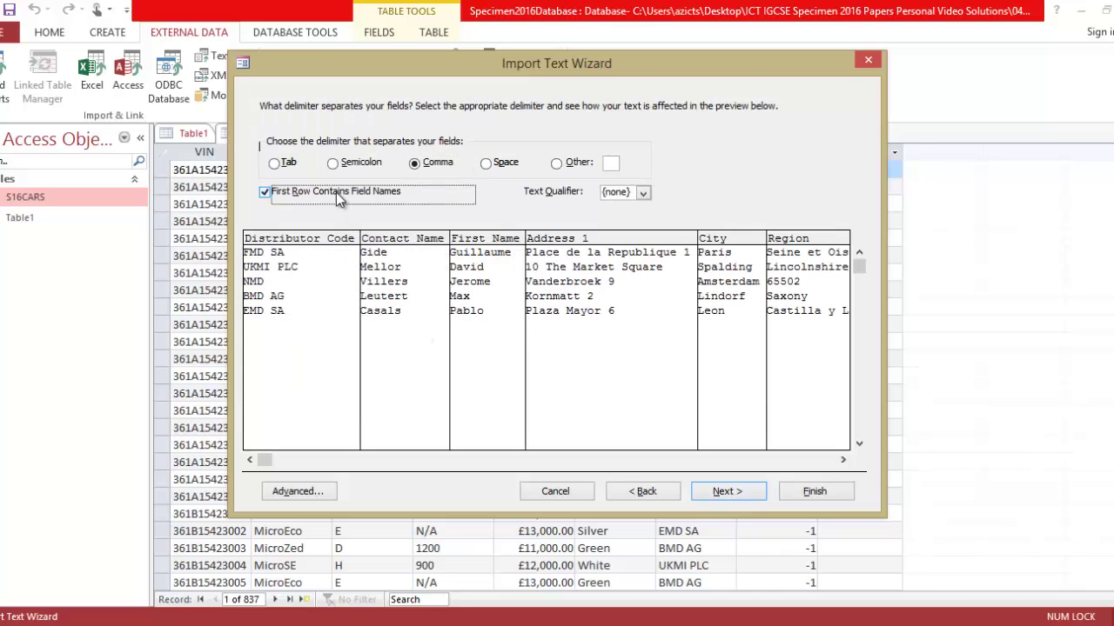
pyautogui.hotkey('alt', 'Tab')
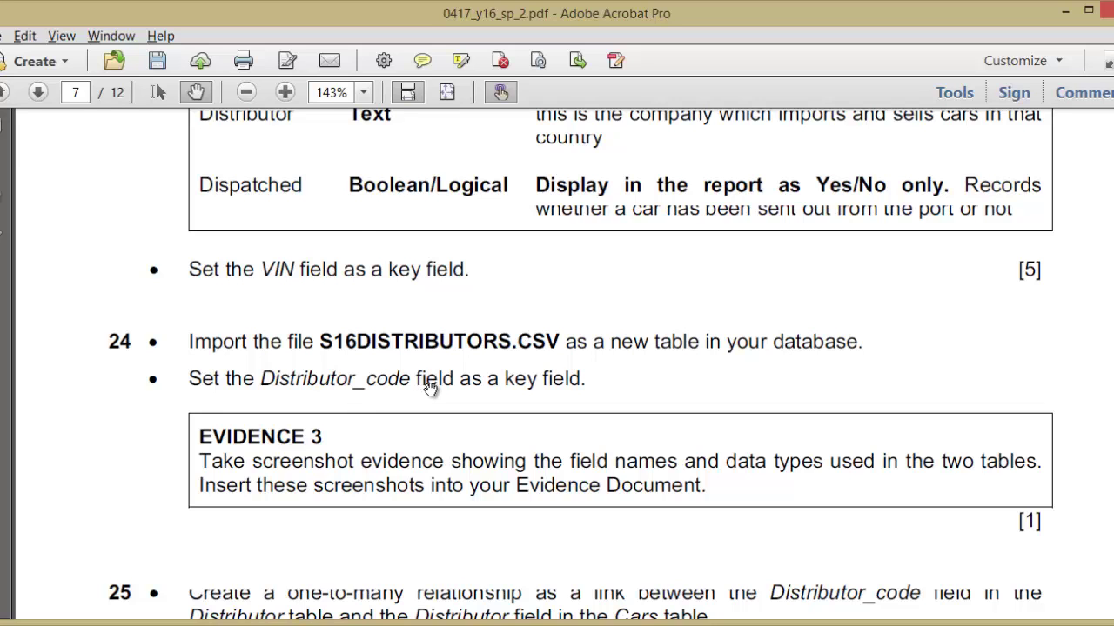
pyautogui.hotkey('alt', 'Tab')
# Step: Keep the default field options and choose Distributor_Code as the distributors table's own primary key
pyautogui.click(718, 491)
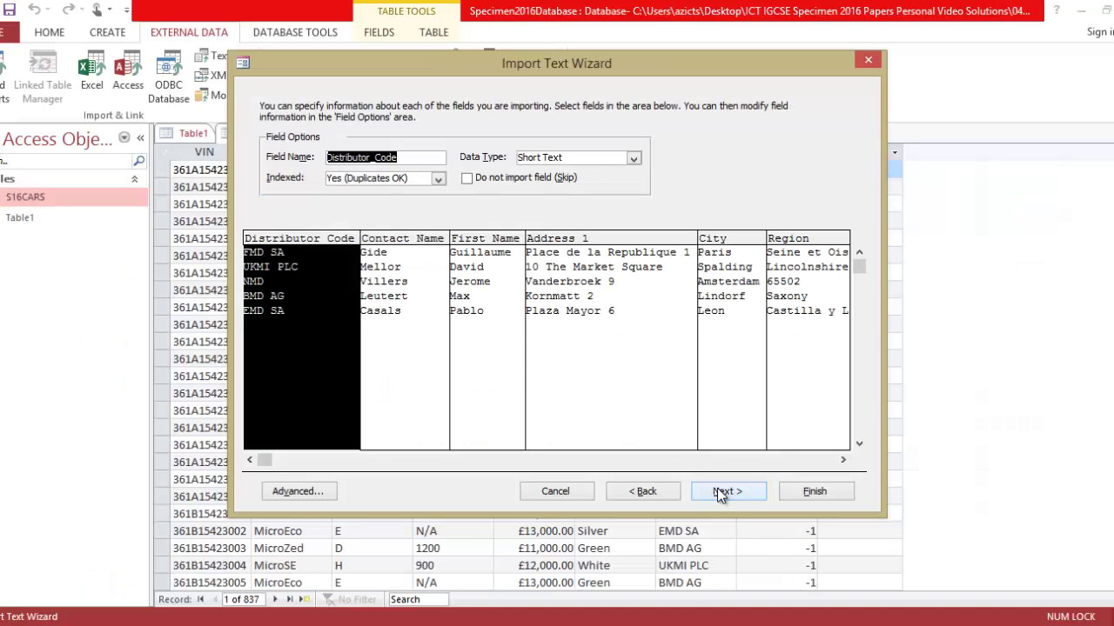
pyautogui.click(717, 493)
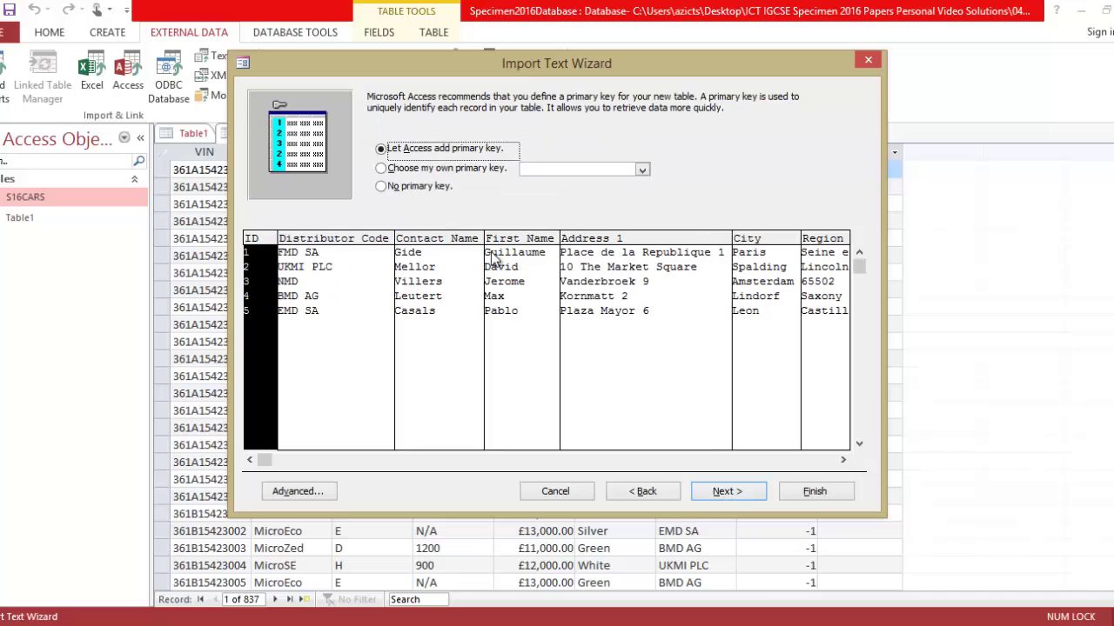
pyautogui.click(448, 170)
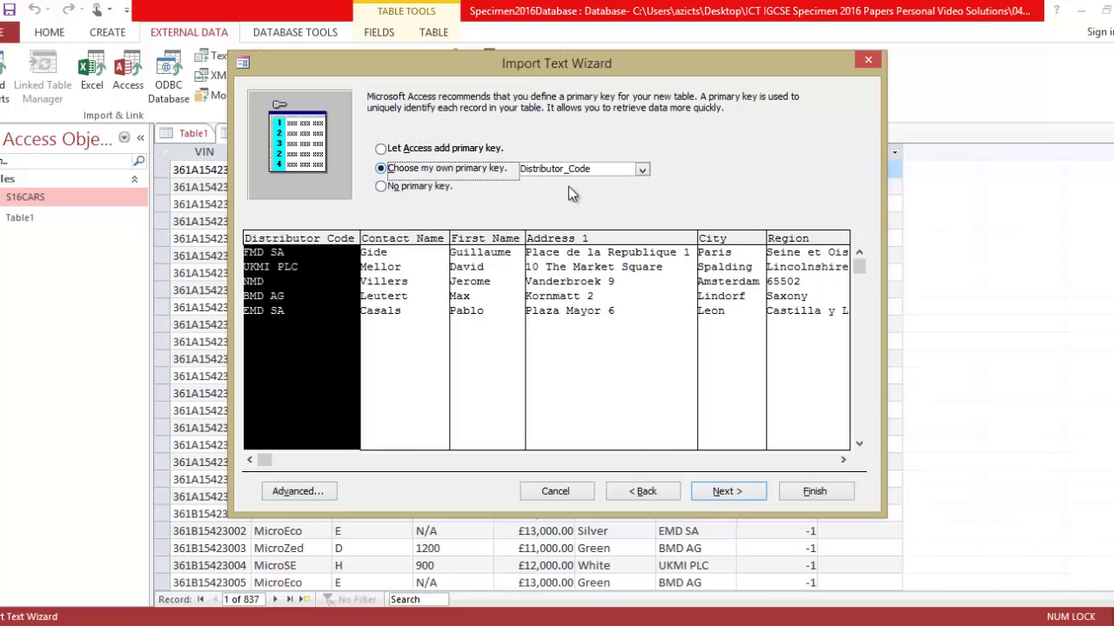
pyautogui.click(735, 492)
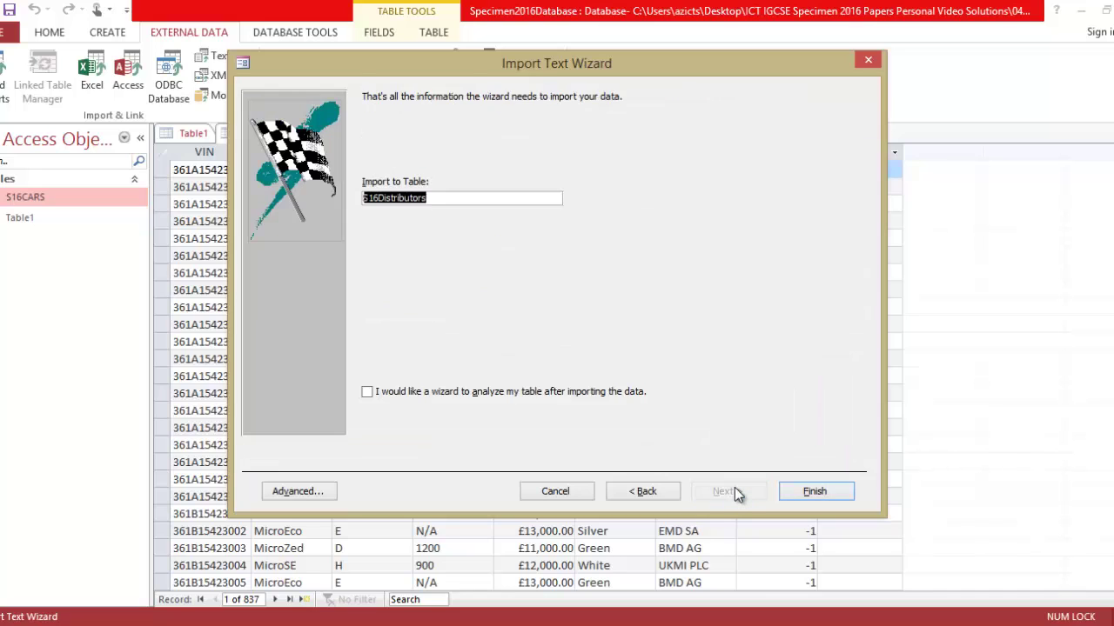
# Step: Finish importing into the S16Distributors table without saving the import steps, and read the Evidence 3 instructions in the PDF
pyautogui.click(828, 488)
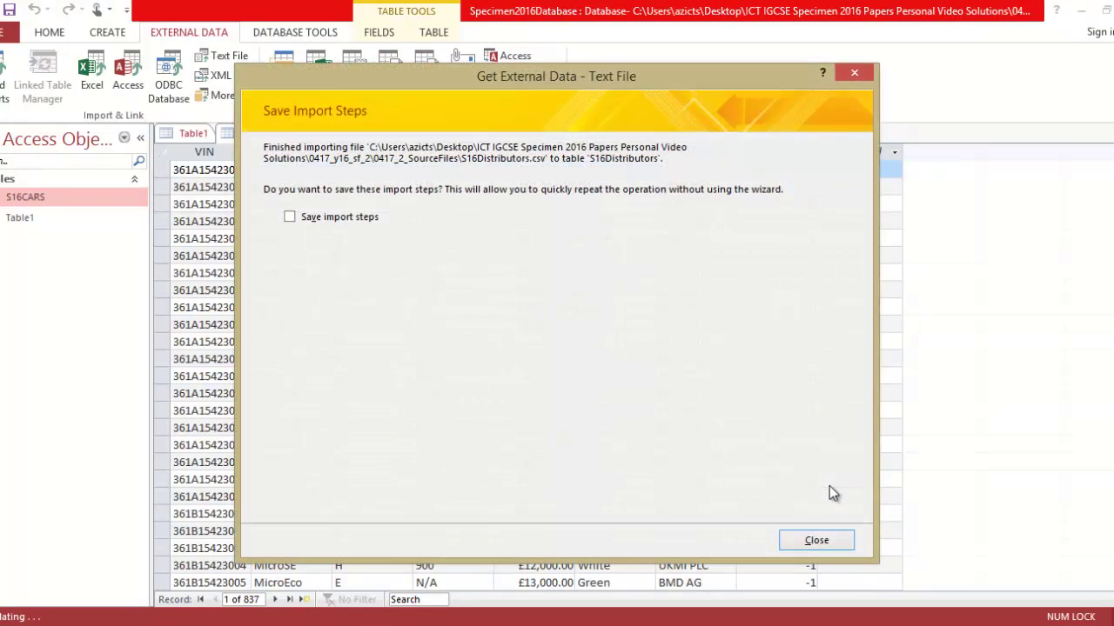
pyautogui.click(824, 539)
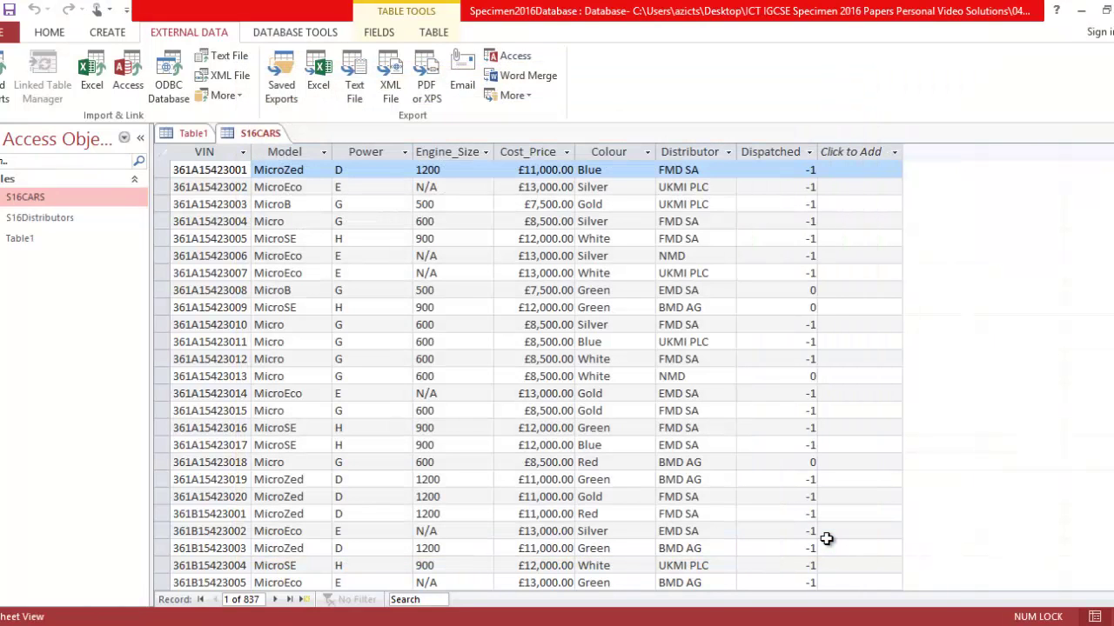
pyautogui.hotkey('alt', 'Tab')
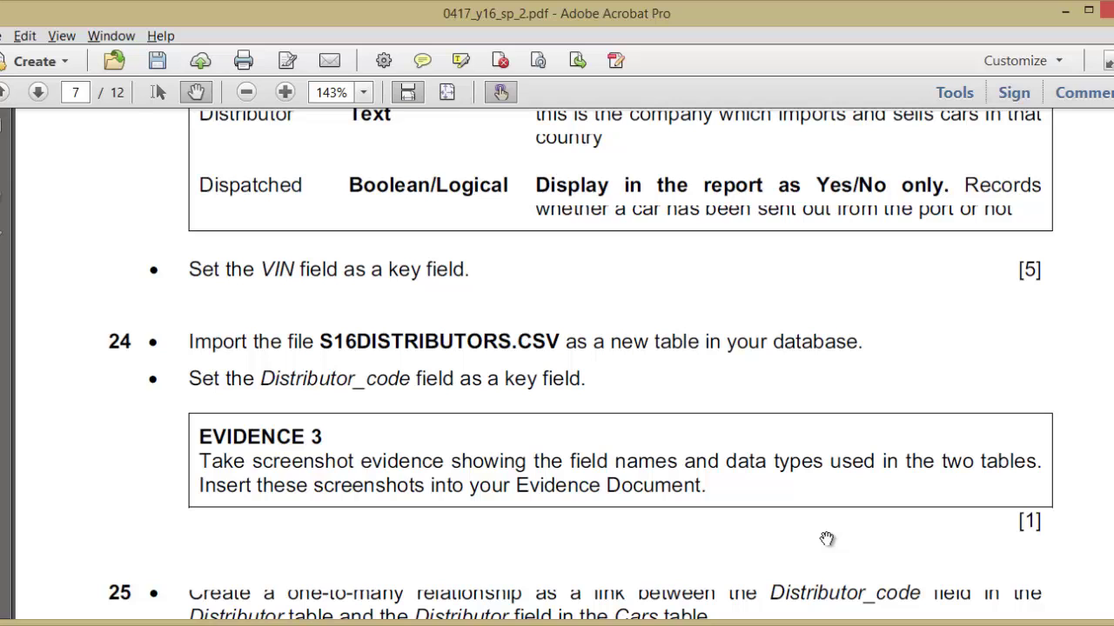
pyautogui.hotkey('alt', 'Tab')
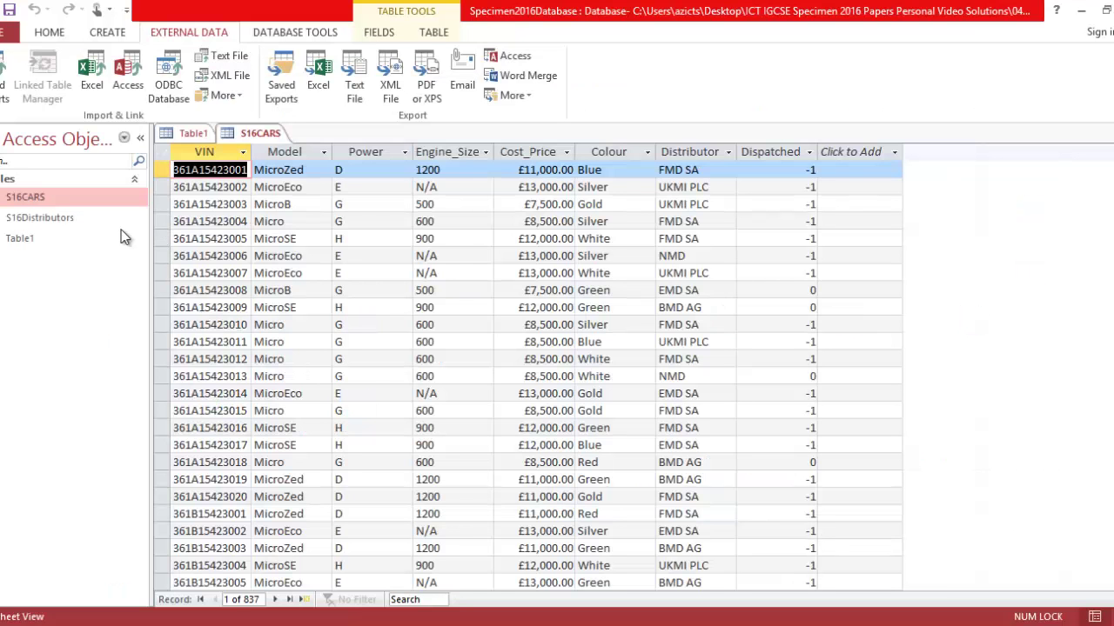
# Step: Open the S16CARS table in Design View and compare its fields and data types with the PDF's field list
pyautogui.rightClick(61, 202)
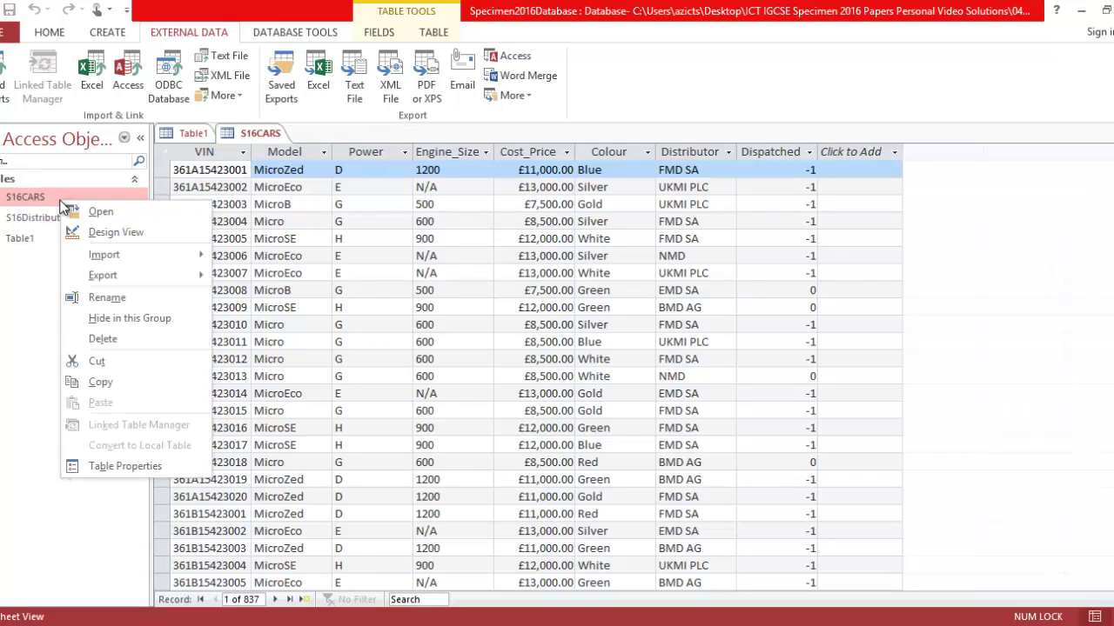
pyautogui.click(99, 233)
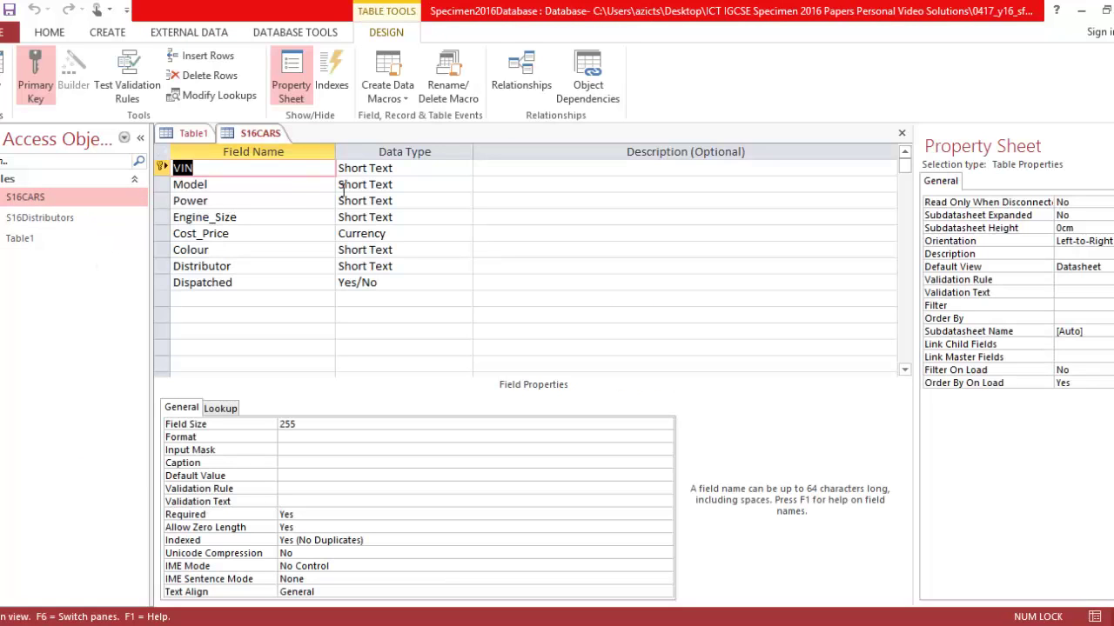
pyautogui.hotkey('alt', 'Tab')
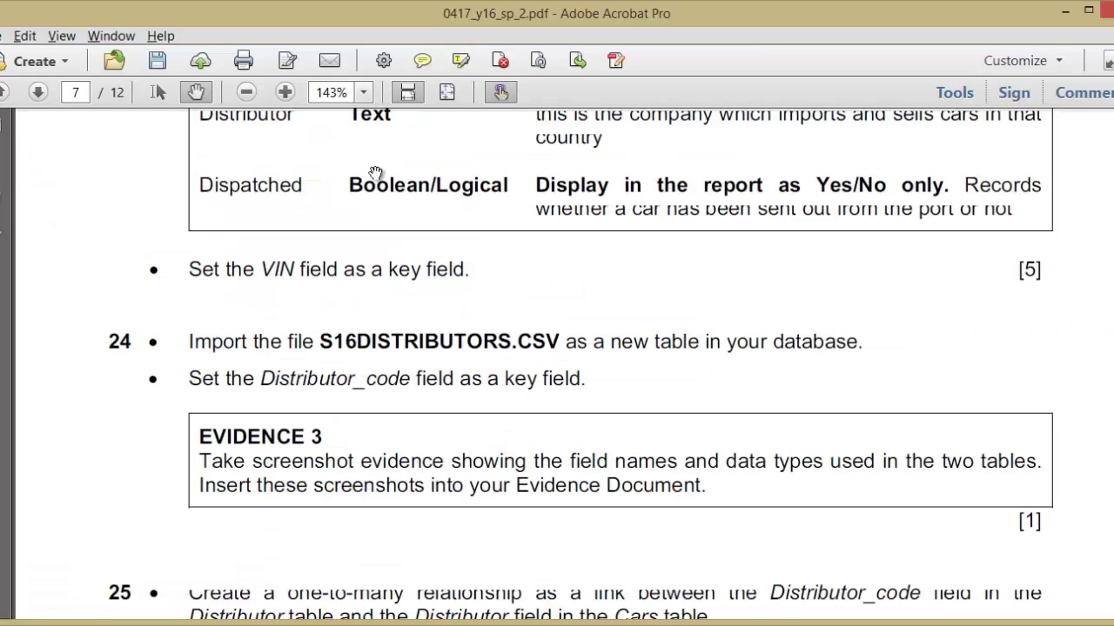
pyautogui.scroll(5, 376, 172)
pyautogui.scroll(1, 376, 172)
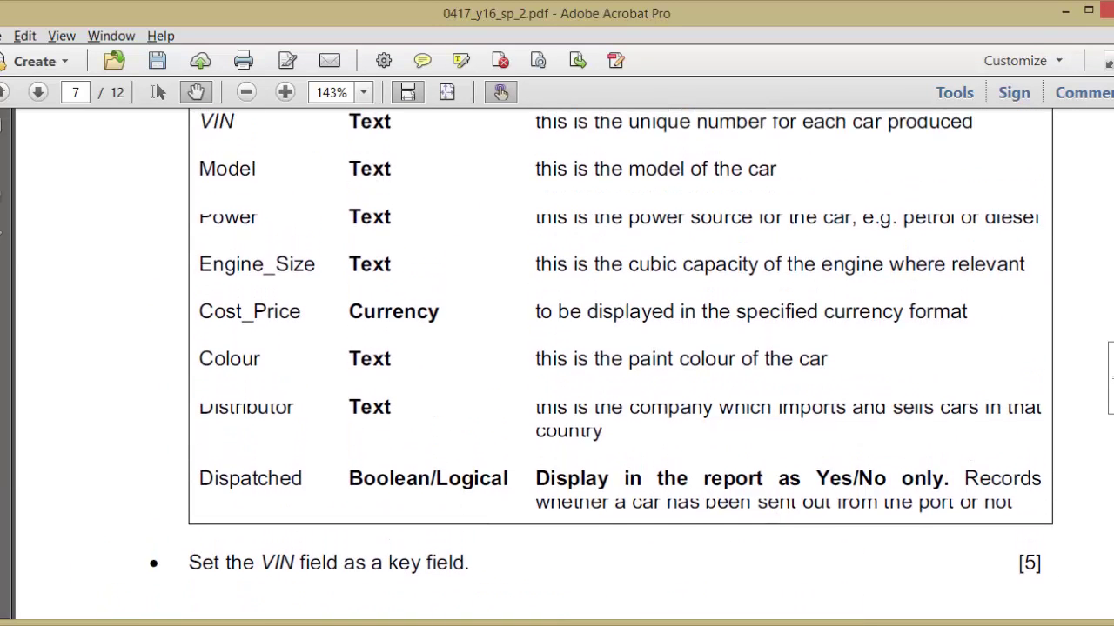
pyautogui.scroll(2, 376, 173)
pyautogui.hotkey('alt', 'Tab')
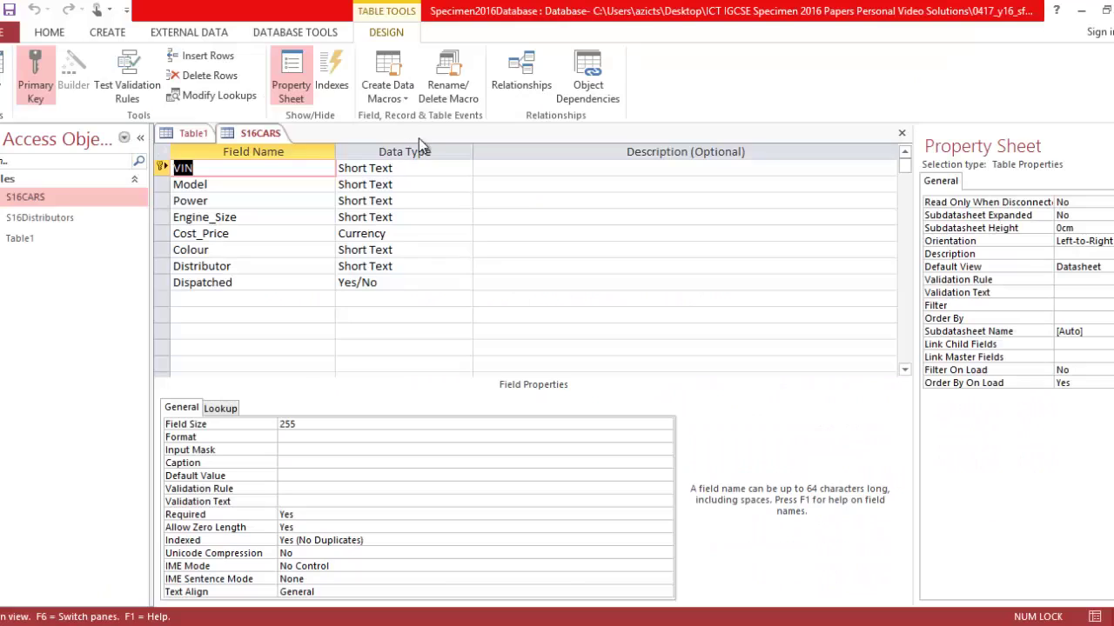
# Step: Set the Cost_Price field's format to Euro with 2 decimal places
pyautogui.click(396, 233)
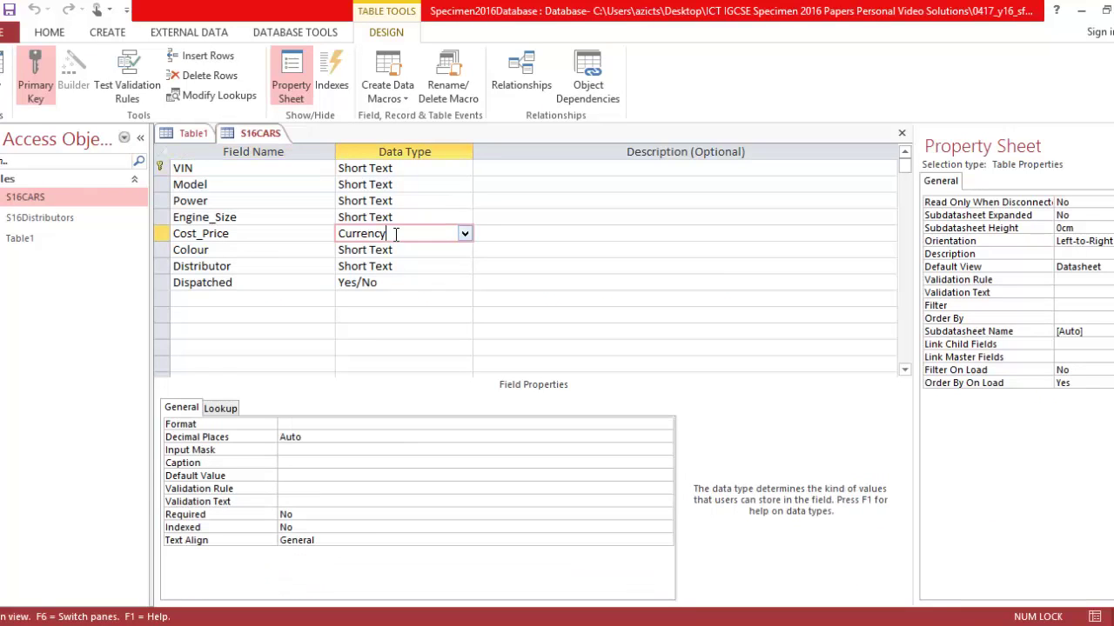
pyautogui.click(344, 424)
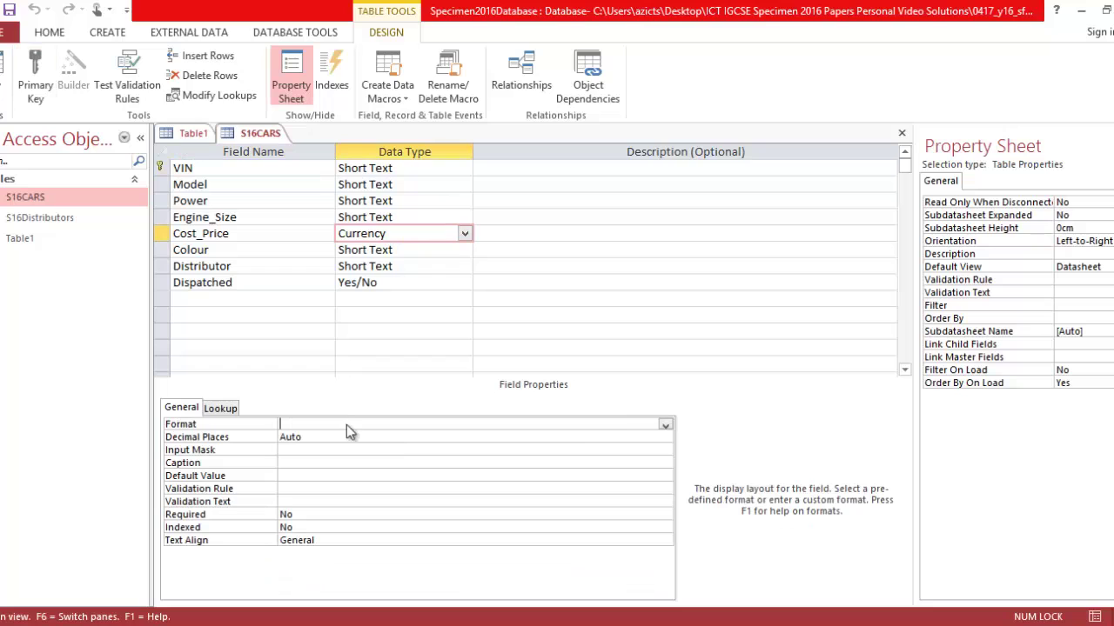
pyautogui.click(665, 426)
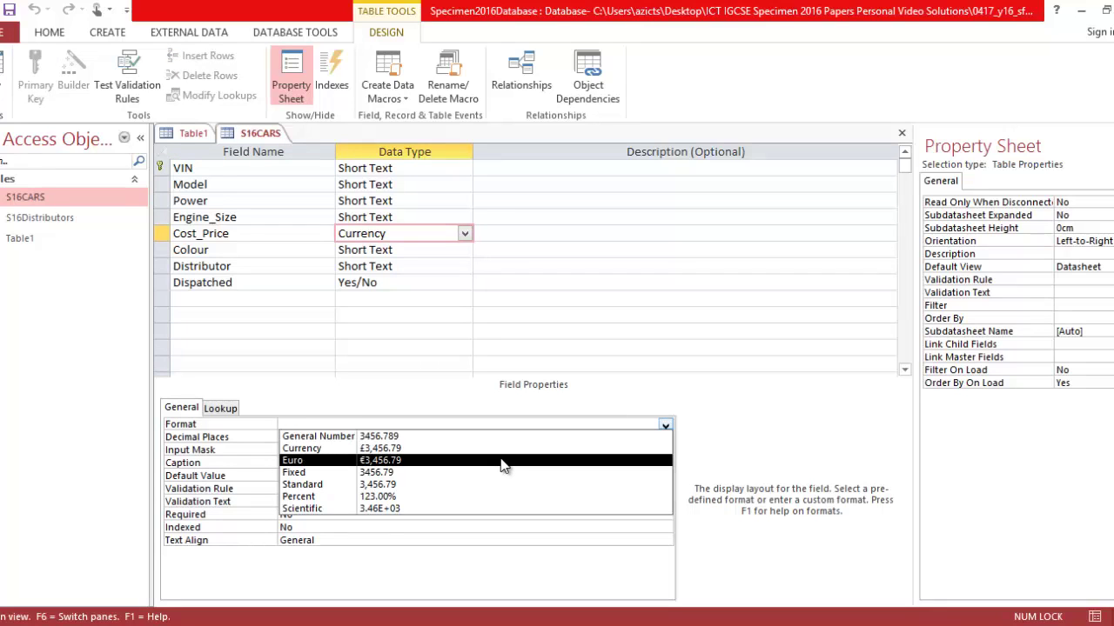
pyautogui.click(502, 461)
pyautogui.click(482, 437)
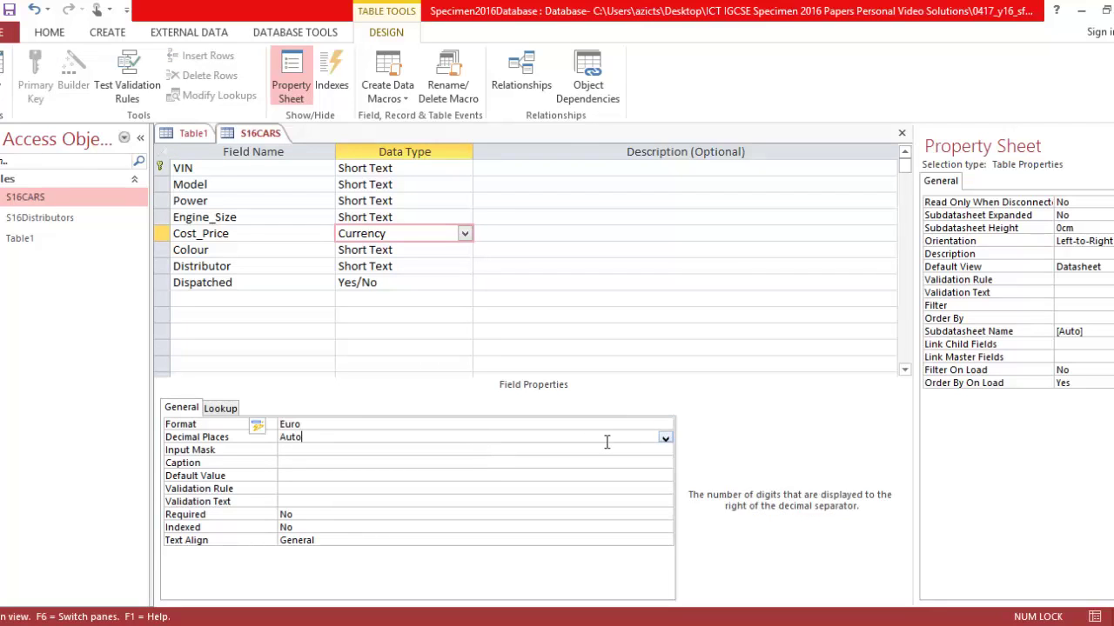
pyautogui.click(665, 442)
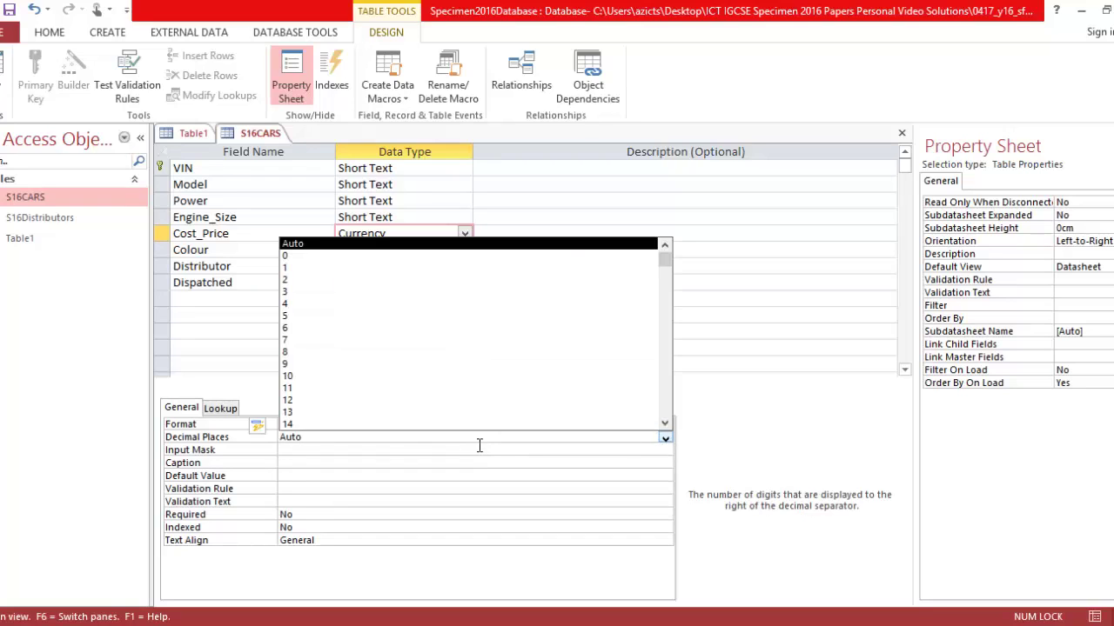
pyautogui.click(321, 280)
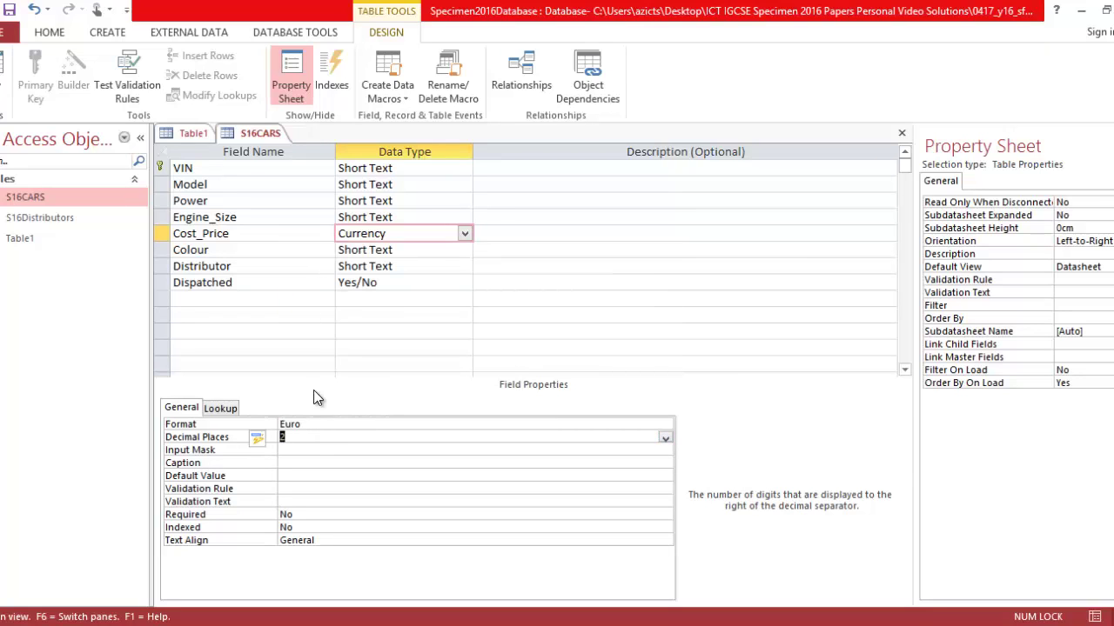
pyautogui.click(320, 450)
# Step: Check the Dispatched field's requirement in the PDF and set that field's format to Yes/No, reviewing its lookup display control
pyautogui.hotkey('alt', 'Tab')
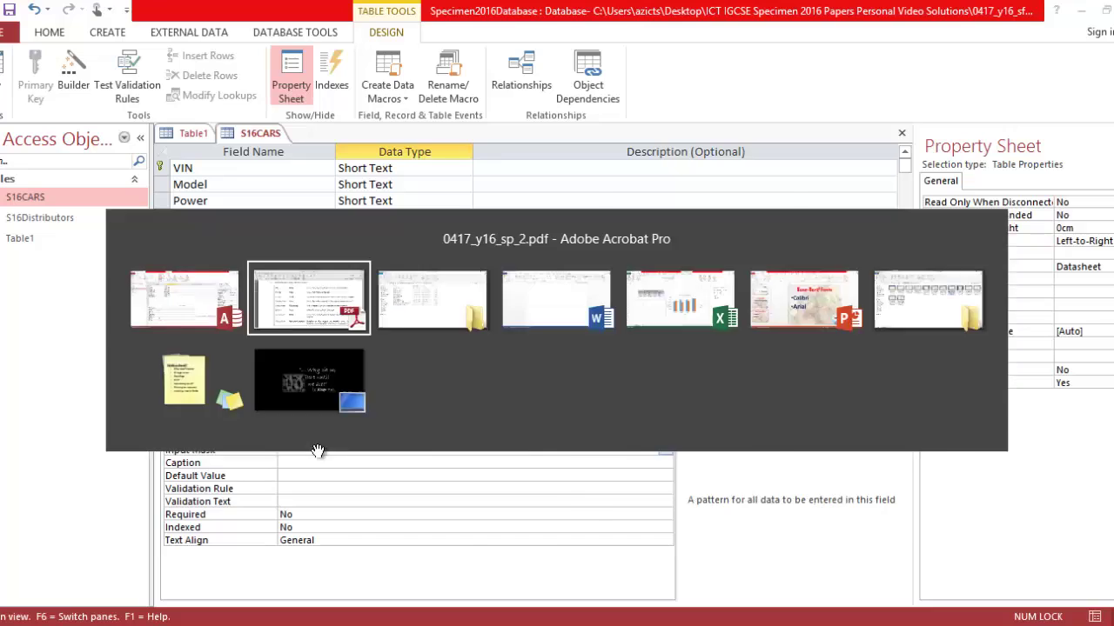
pyautogui.hotkey('alt', 'Tab')
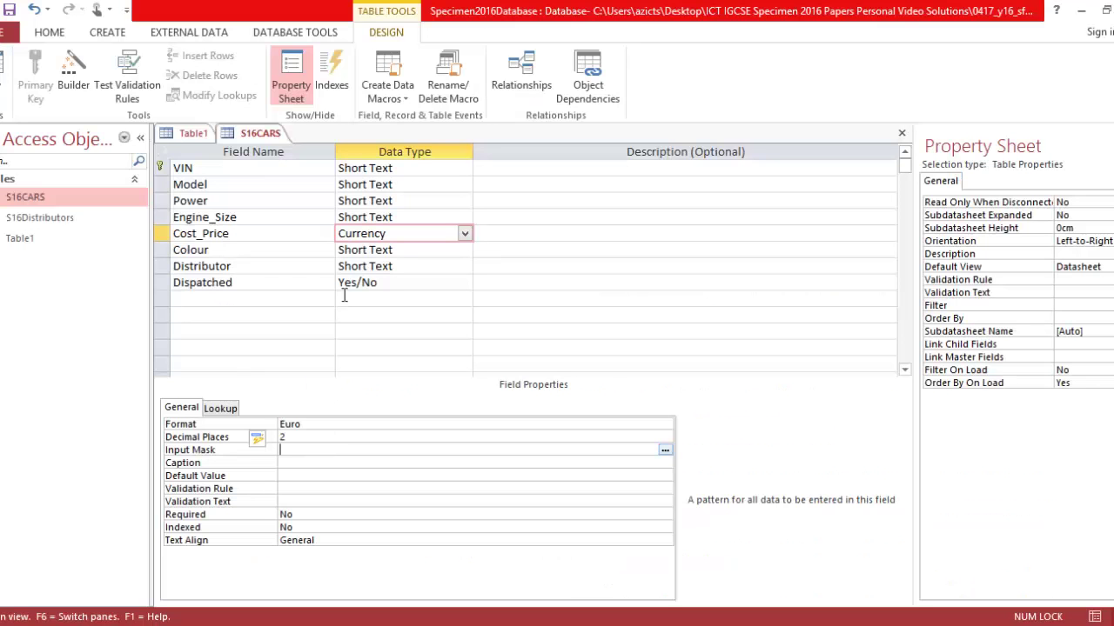
pyautogui.hotkey('alt', 'Tab')
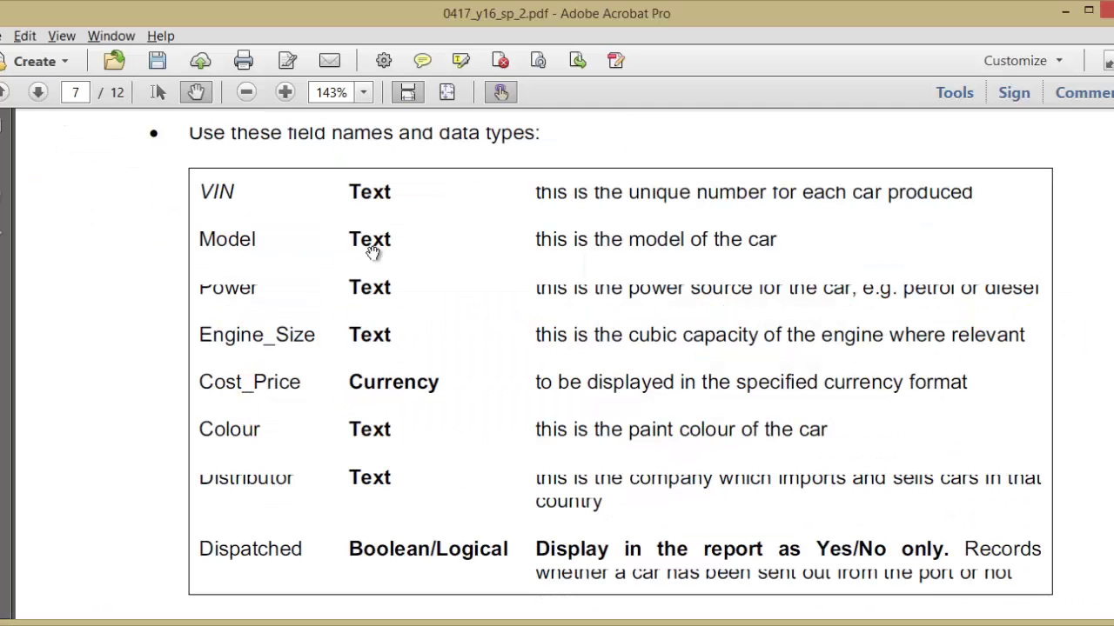
pyautogui.hotkey('alt', 'Tab')
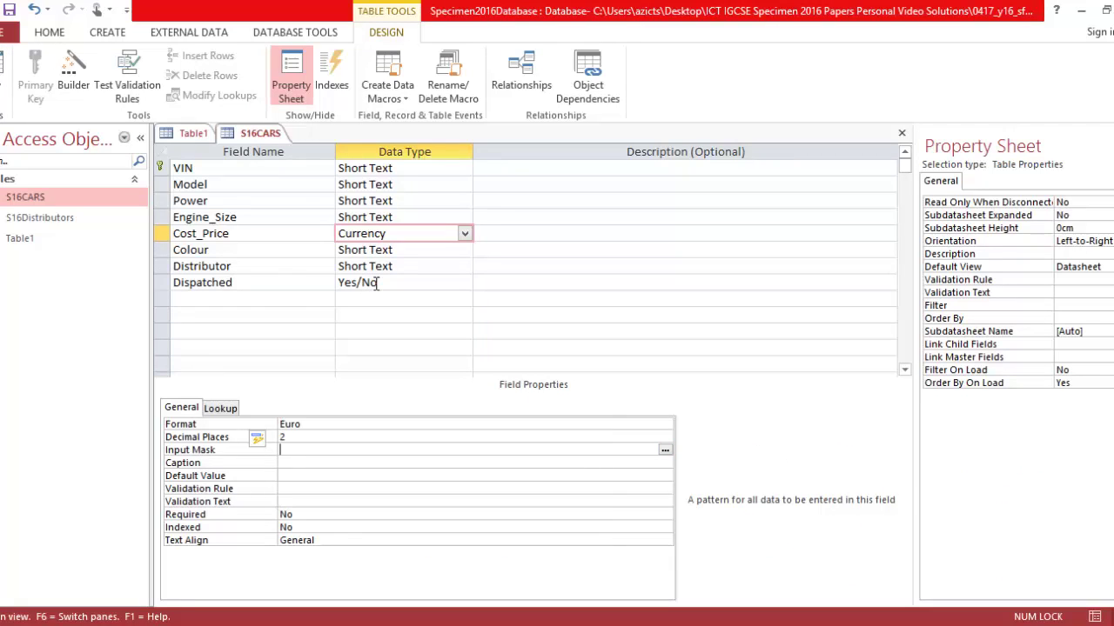
pyautogui.click(376, 283)
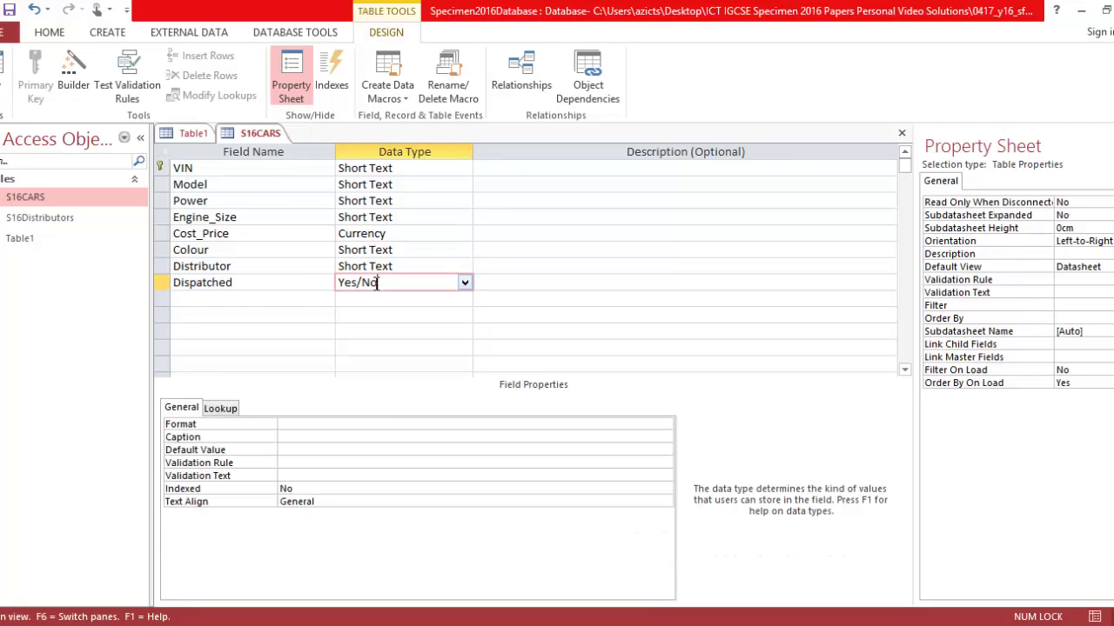
pyautogui.click(309, 423)
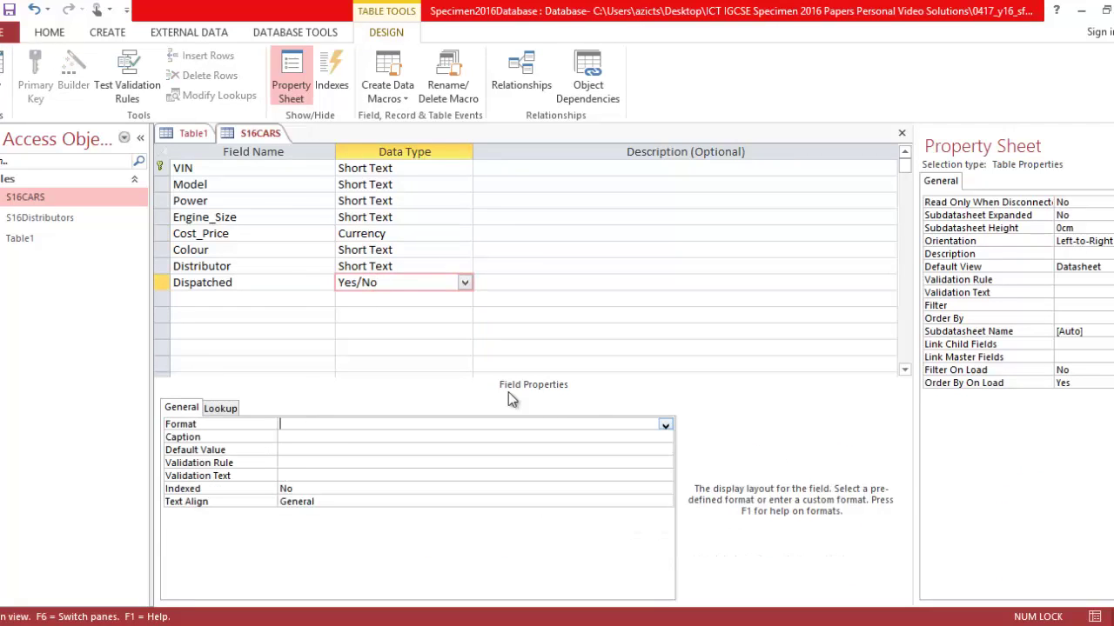
pyautogui.click(665, 425)
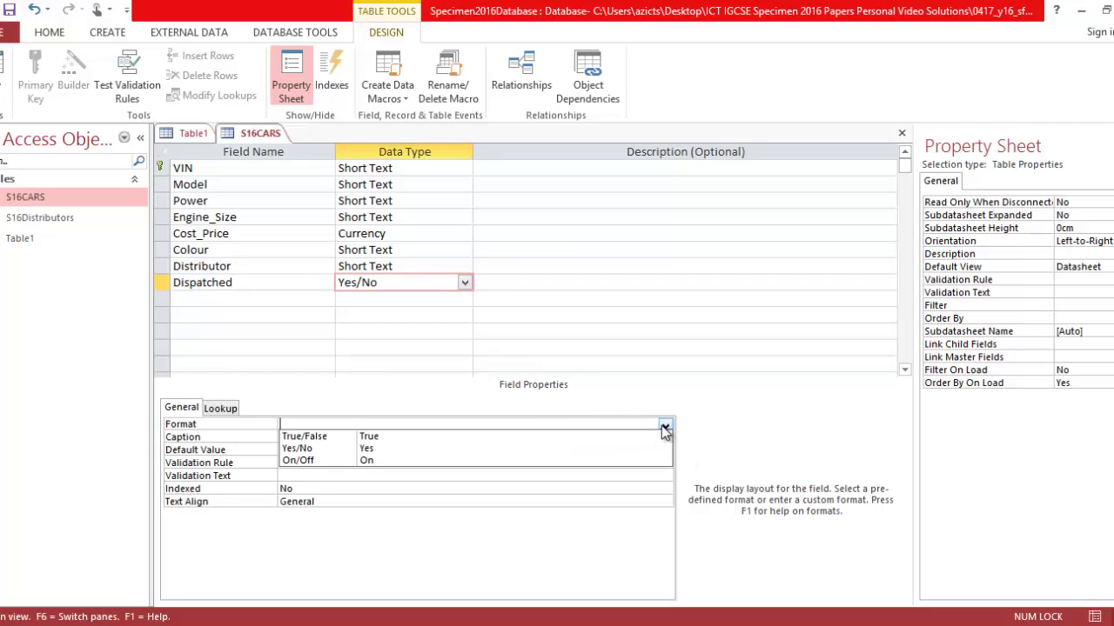
pyautogui.click(532, 448)
pyautogui.click(224, 408)
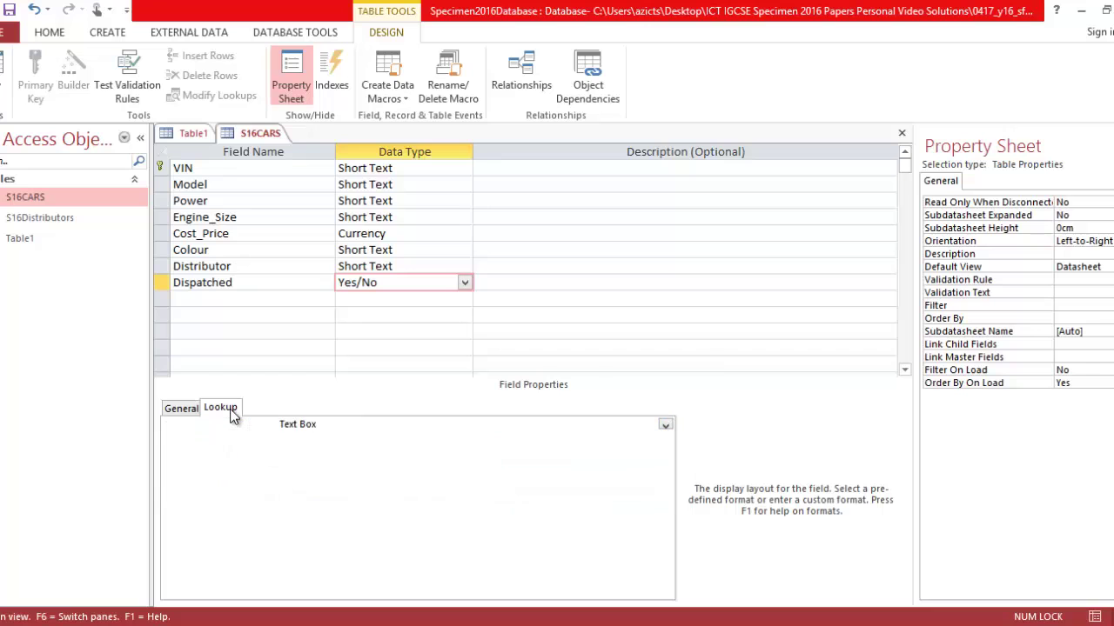
pyautogui.click(181, 409)
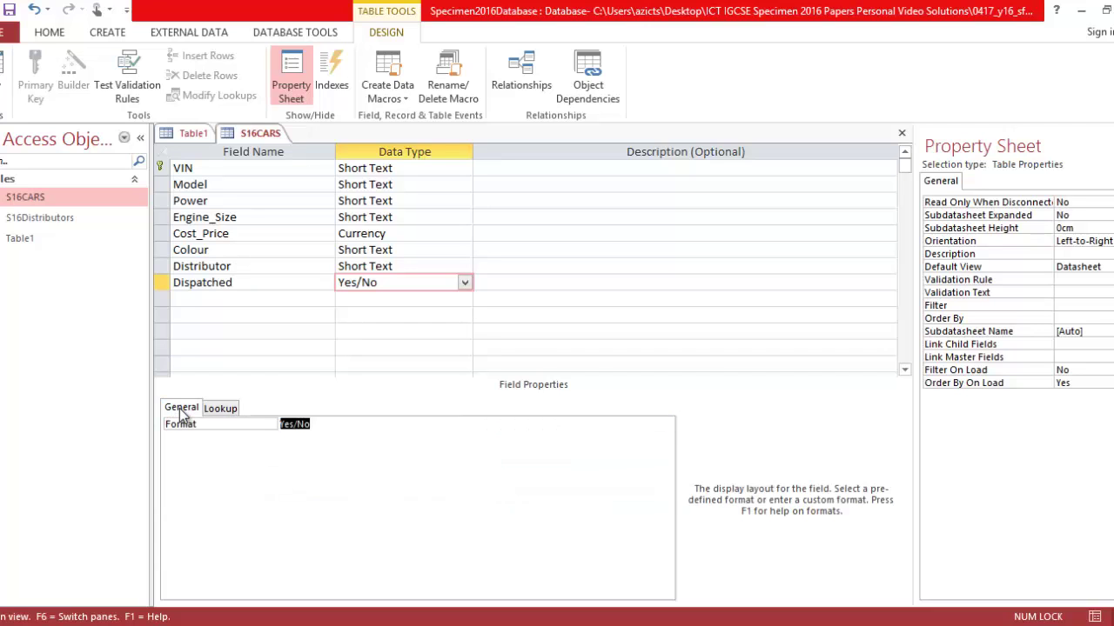
# Step: Recheck the field list in the PDF and capture a screenshot of the S16CARS design with its field properties
pyautogui.hotkey('alt', 'Tab')
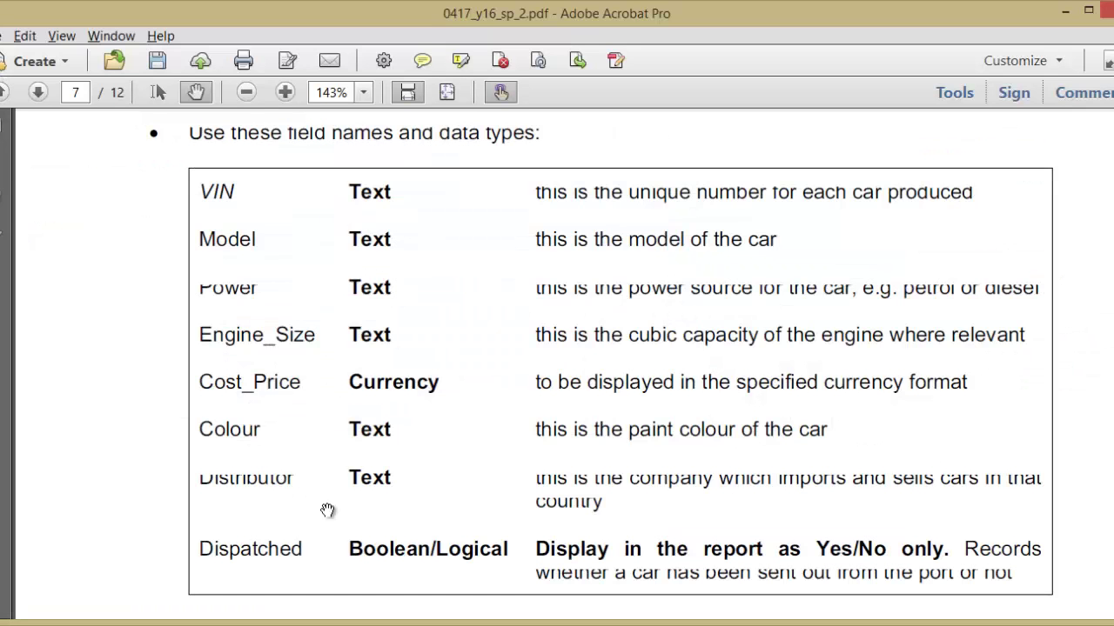
pyautogui.hotkey('alt', 'Tab')
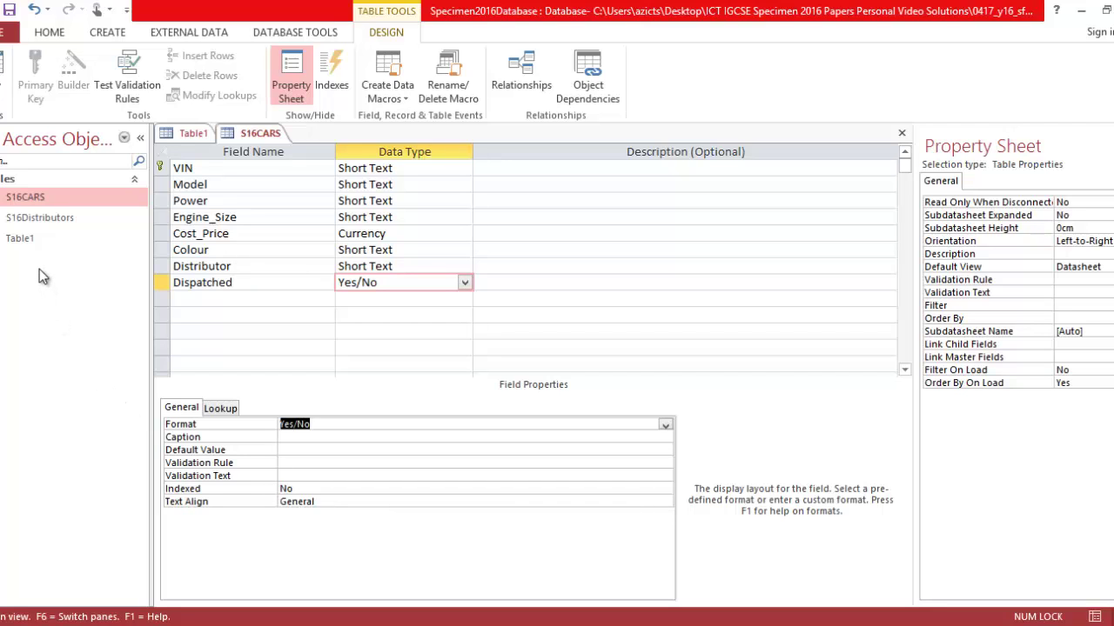
pyautogui.press('Print')
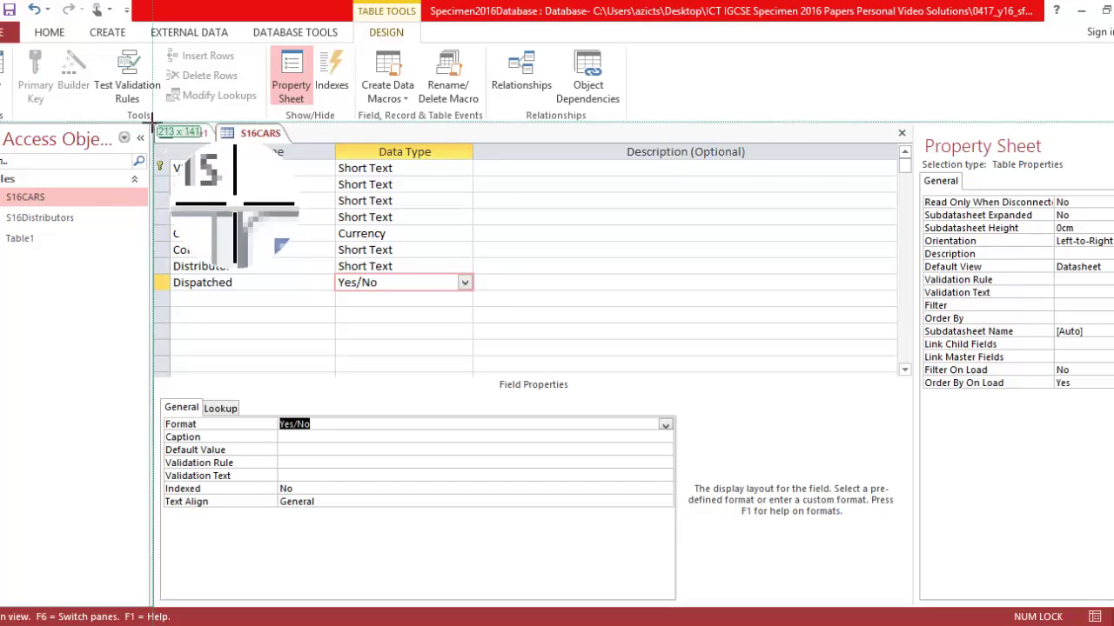
pyautogui.moveTo(154, 124); pyautogui.dragTo(672, 516)
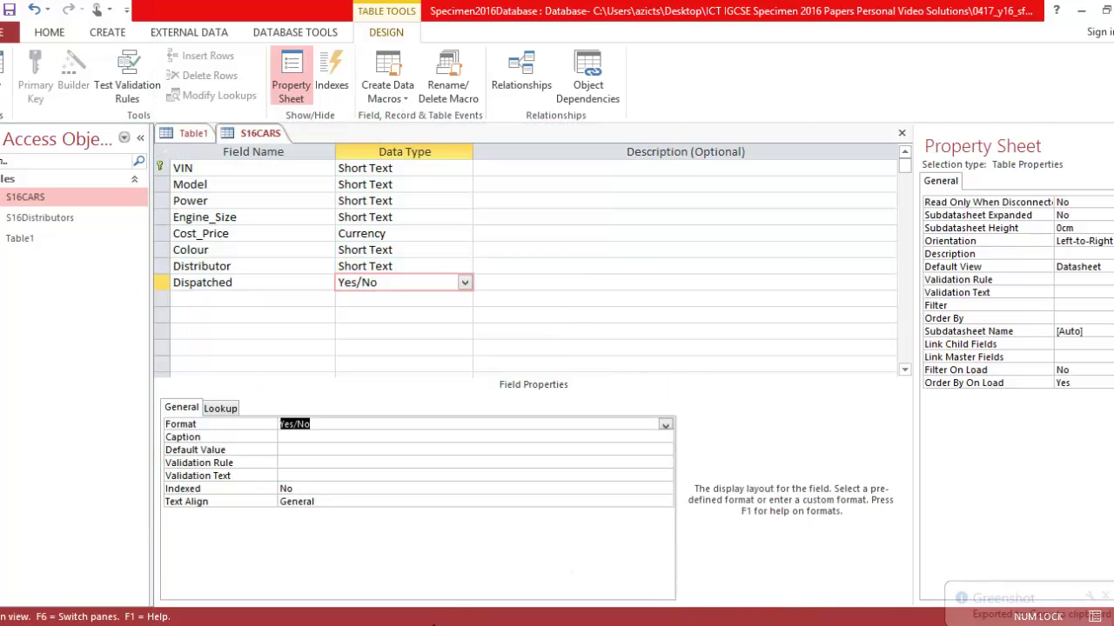
# Step: Switch to EVIDENCE0777.docx in Word and paste the screenshot under the Step 28 Cars table heading
pyautogui.moveTo(358, 619)
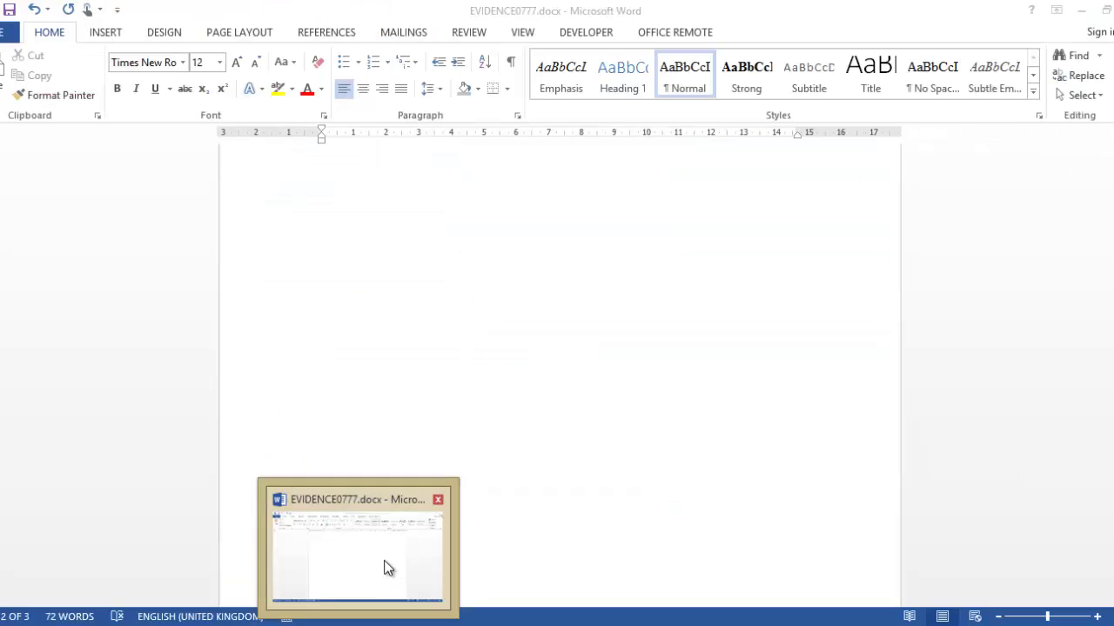
pyautogui.click(388, 568)
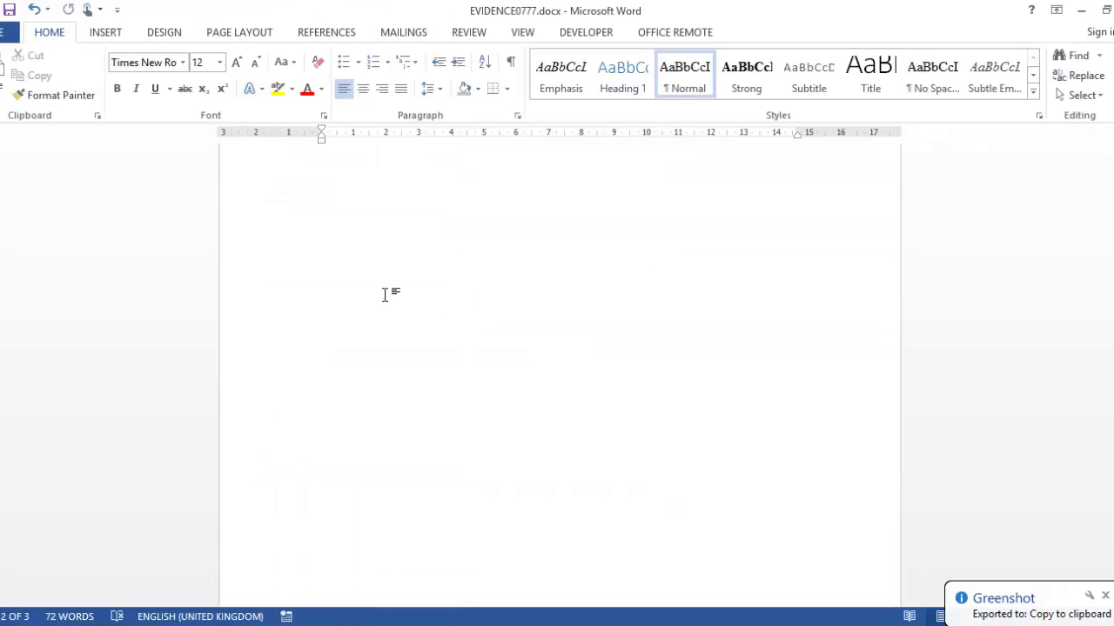
pyautogui.scroll(8, 387, 295)
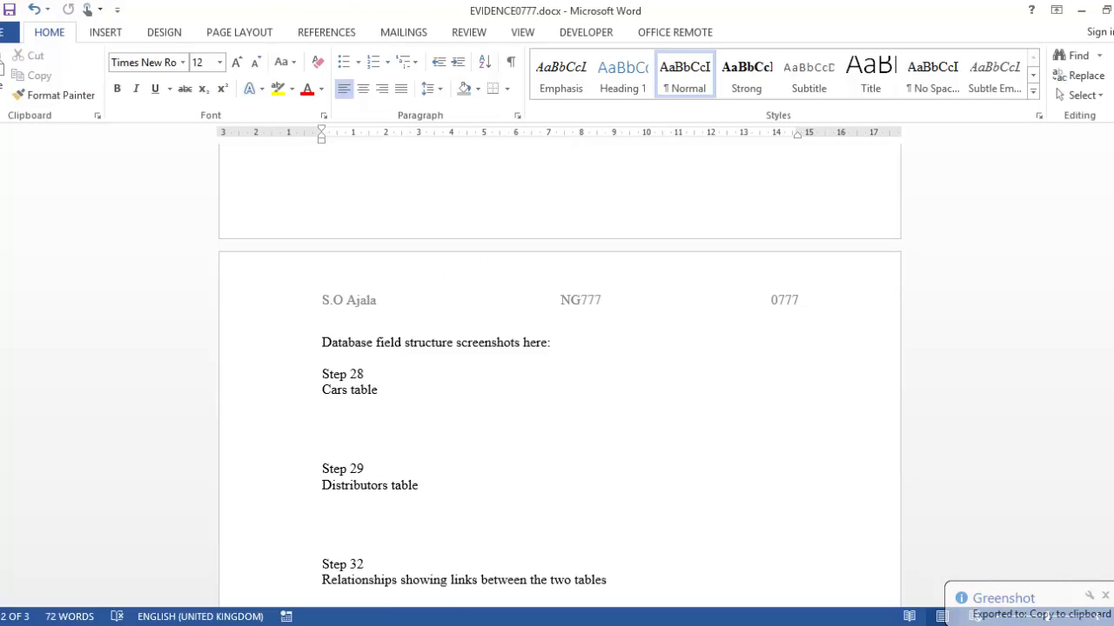
pyautogui.scroll(-6, 386, 295)
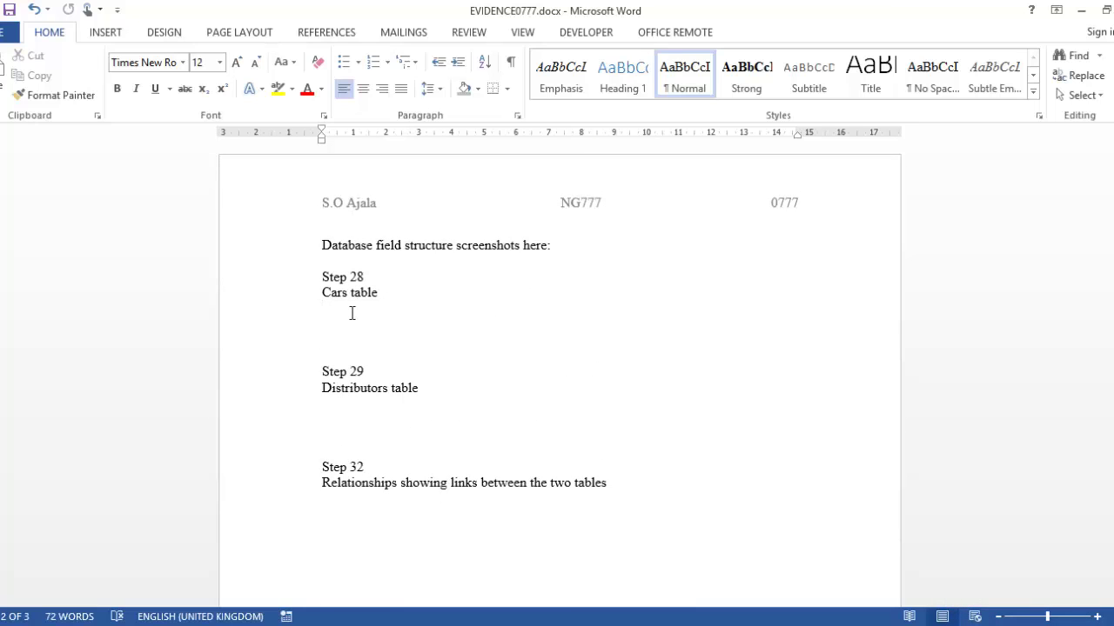
pyautogui.hotkey('ctrl', 'v')
# Step: Place the insertion point under the Step 29 Distributors table heading and switch back to Access
pyautogui.scroll(-8, 348, 317)
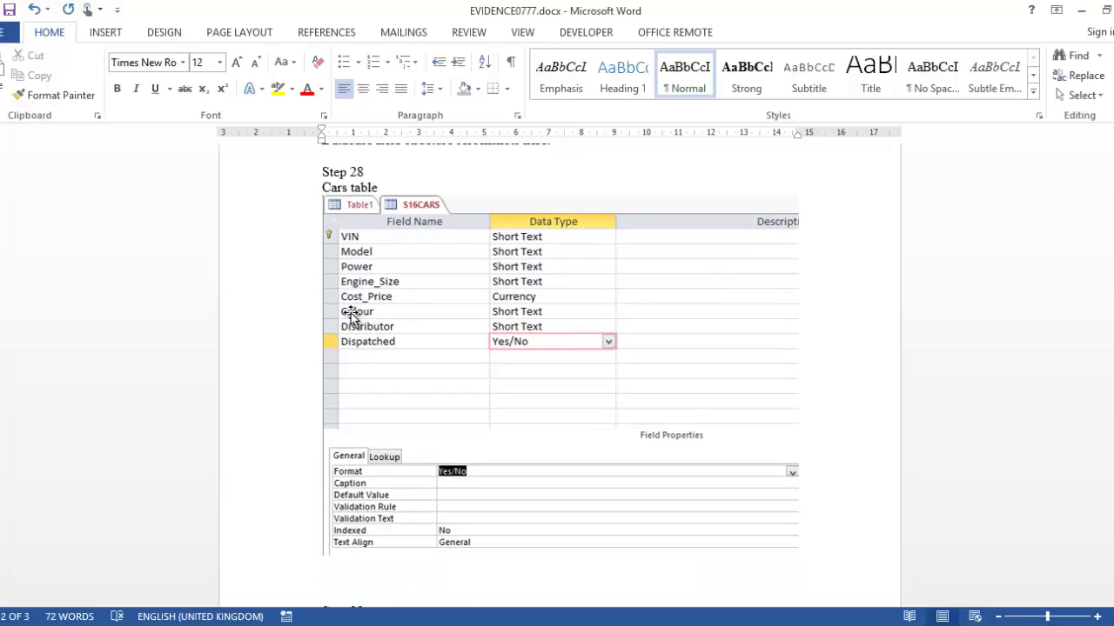
pyautogui.click(348, 324)
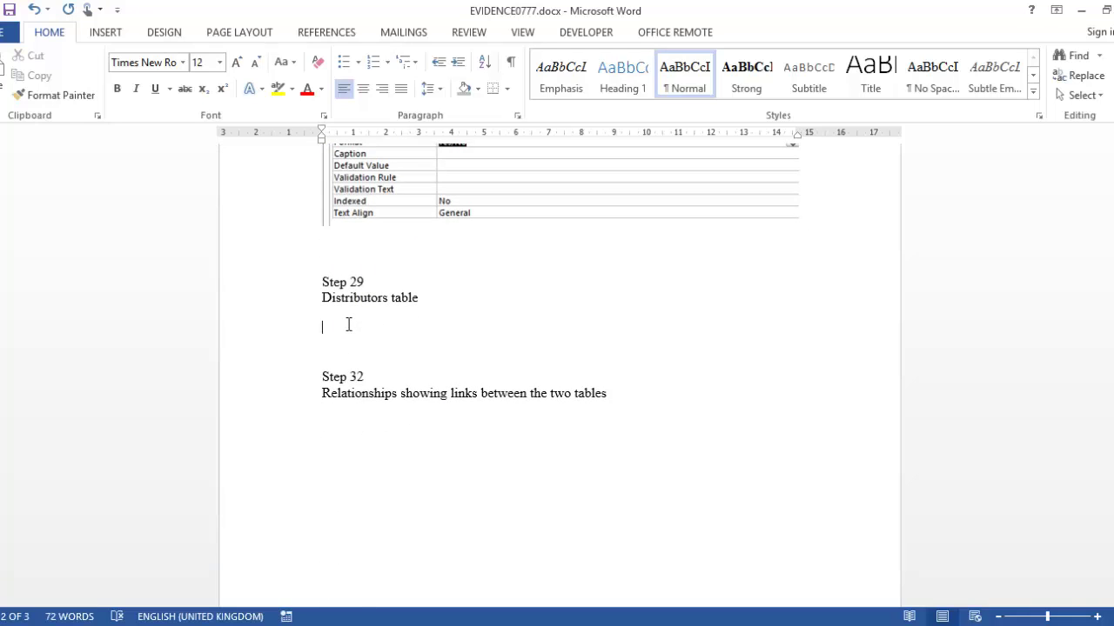
pyautogui.hotkey('alt', 'Tab')
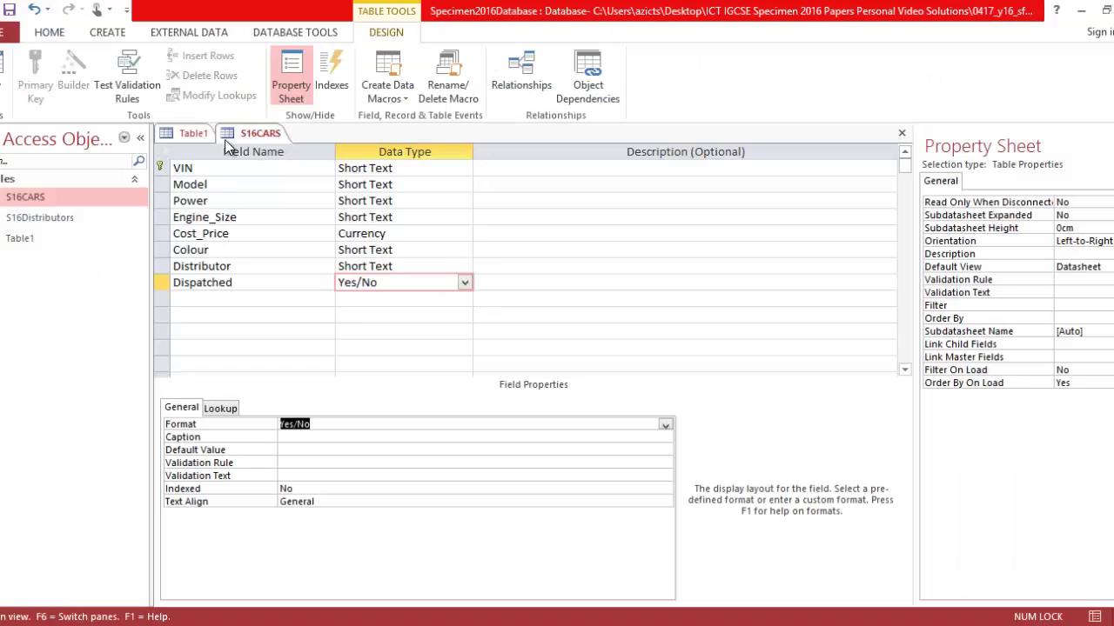
# Step: Save the S16CARS table design and display the table's records in Datasheet View
pyautogui.rightClick(247, 137)
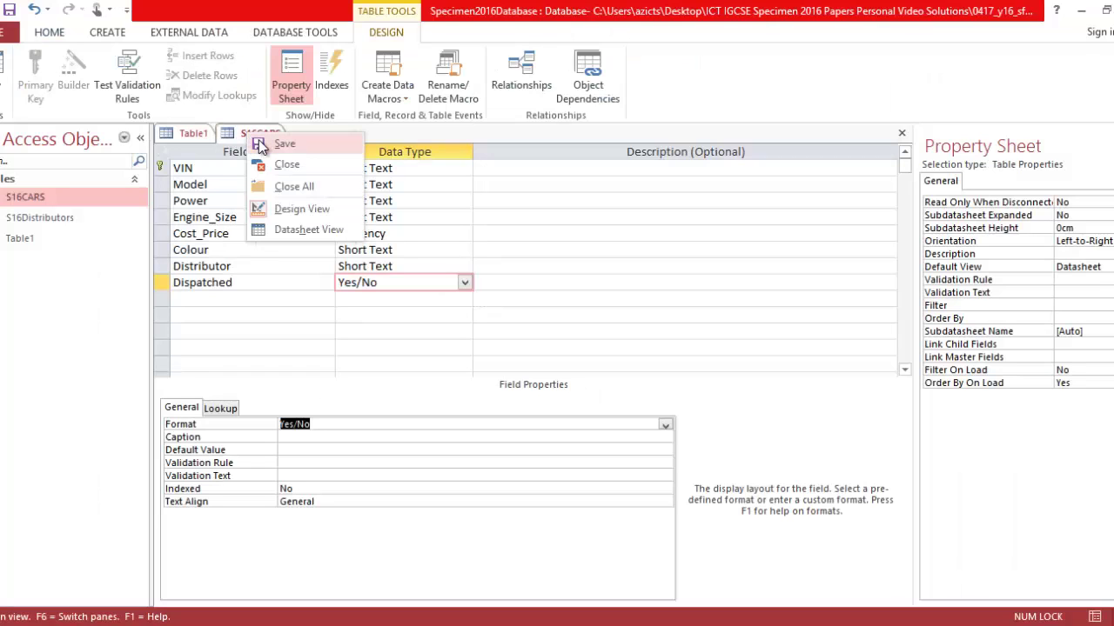
pyautogui.click(284, 143)
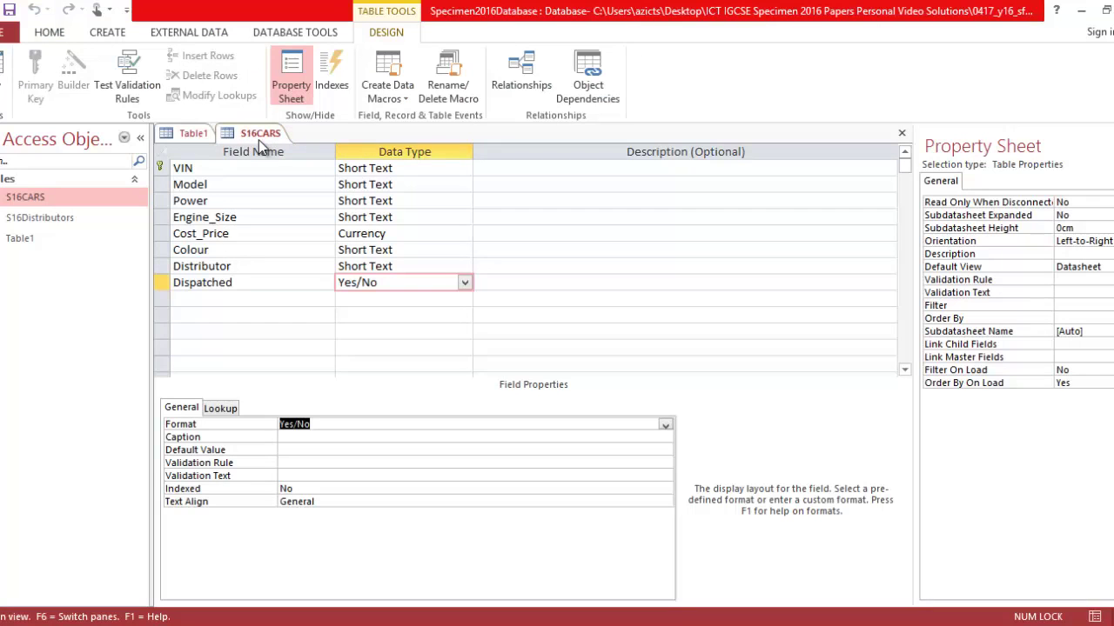
pyautogui.doubleClick(113, 195)
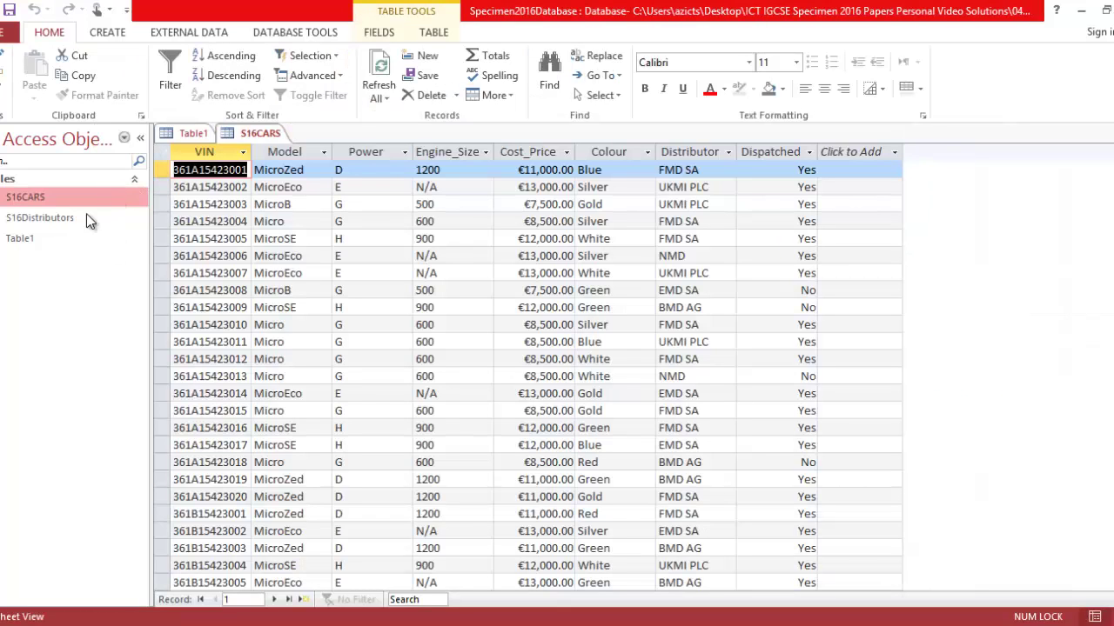
# Step: Open the S16Distributors table and switch it to Design View
pyautogui.doubleClick(40, 217)
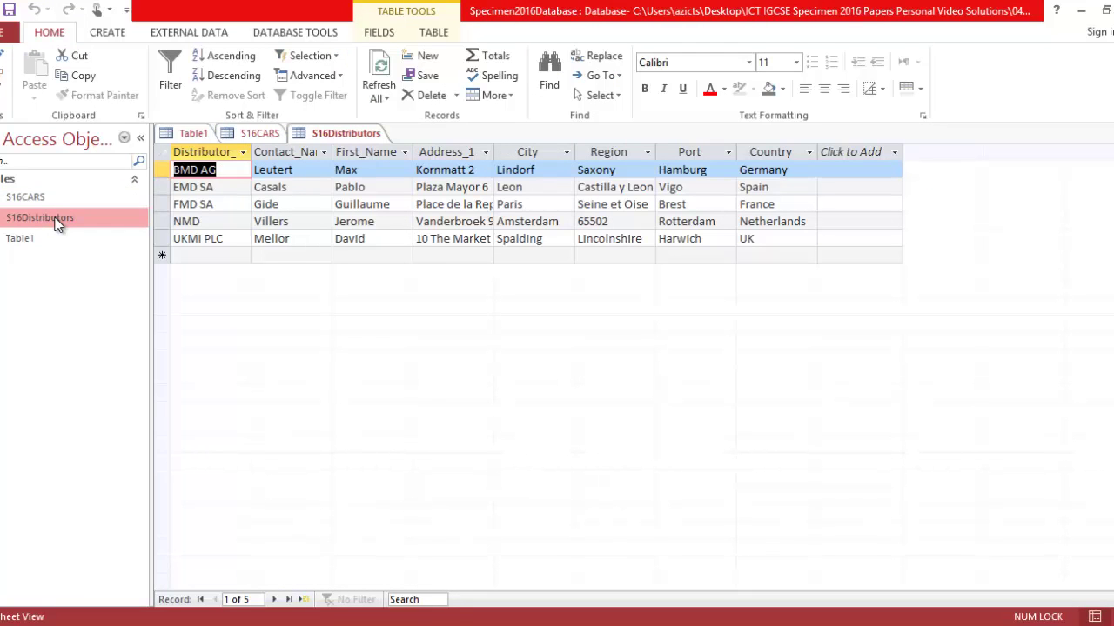
pyautogui.rightClick(57, 221)
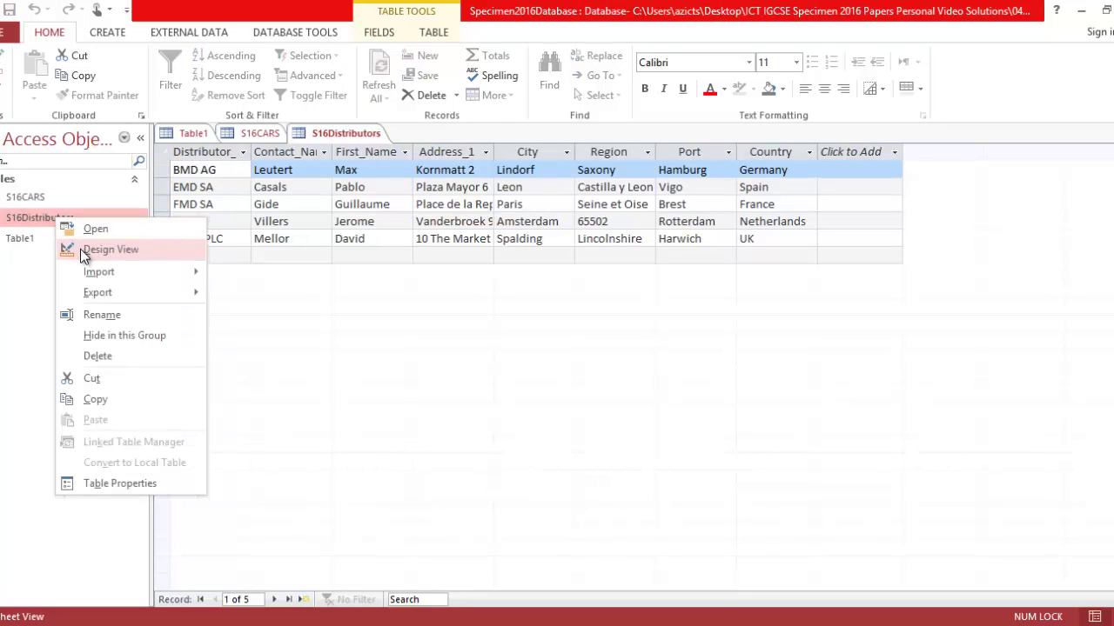
pyautogui.click(80, 248)
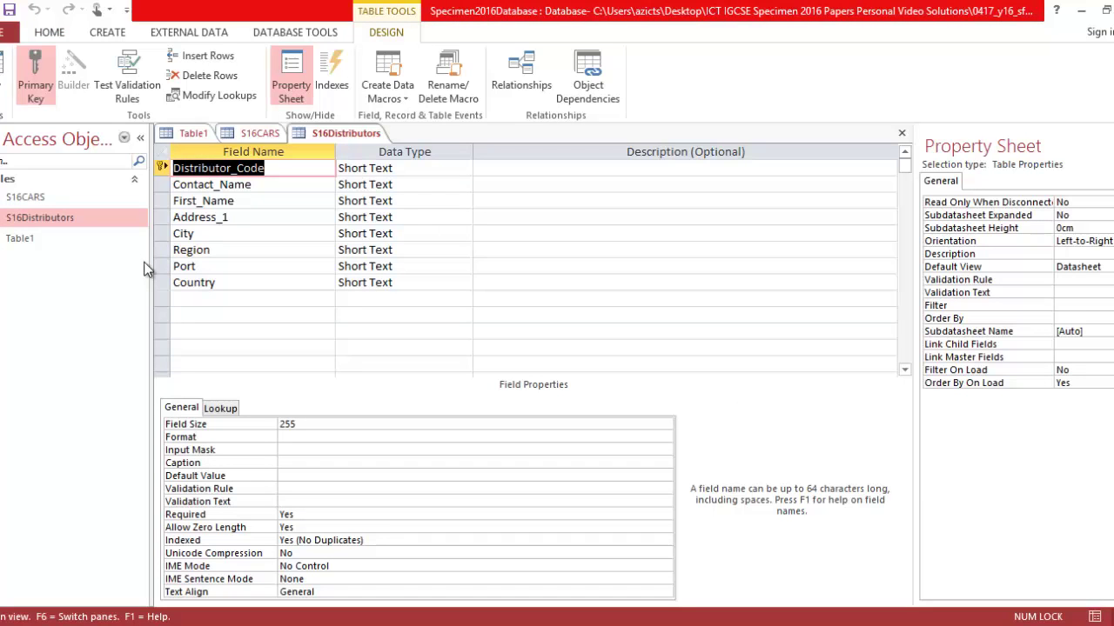
# Step: Capture the S16Distributors field names and data types and paste the screenshot under the Step 29 Distributors table heading in EVIDENCE0777.docx in Word
pyautogui.press('Print')
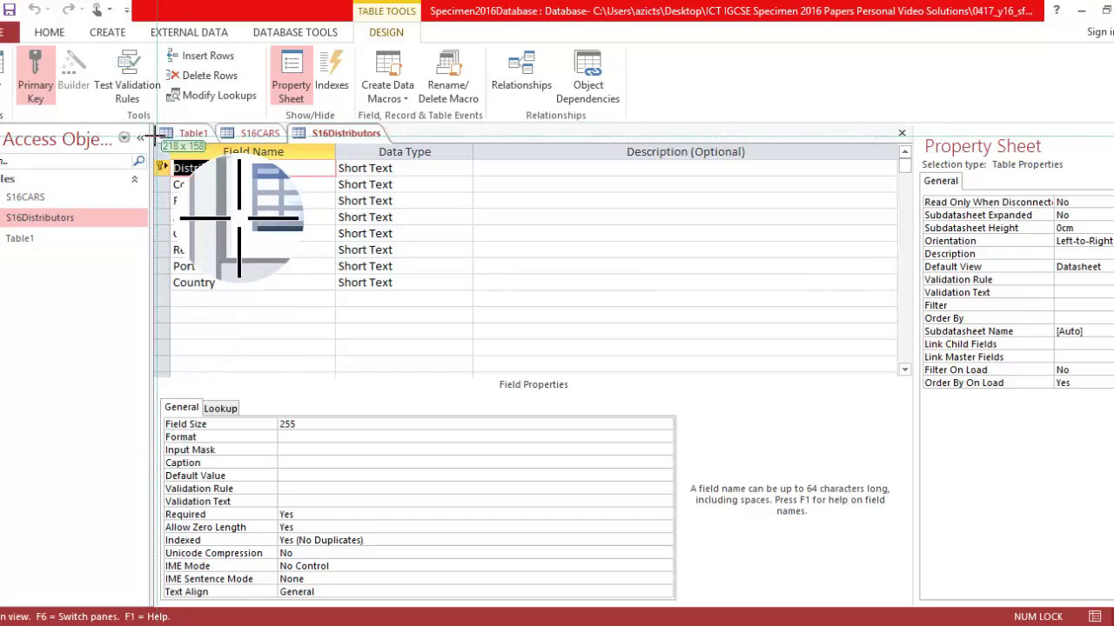
pyautogui.moveTo(154, 127); pyautogui.dragTo(496, 311)
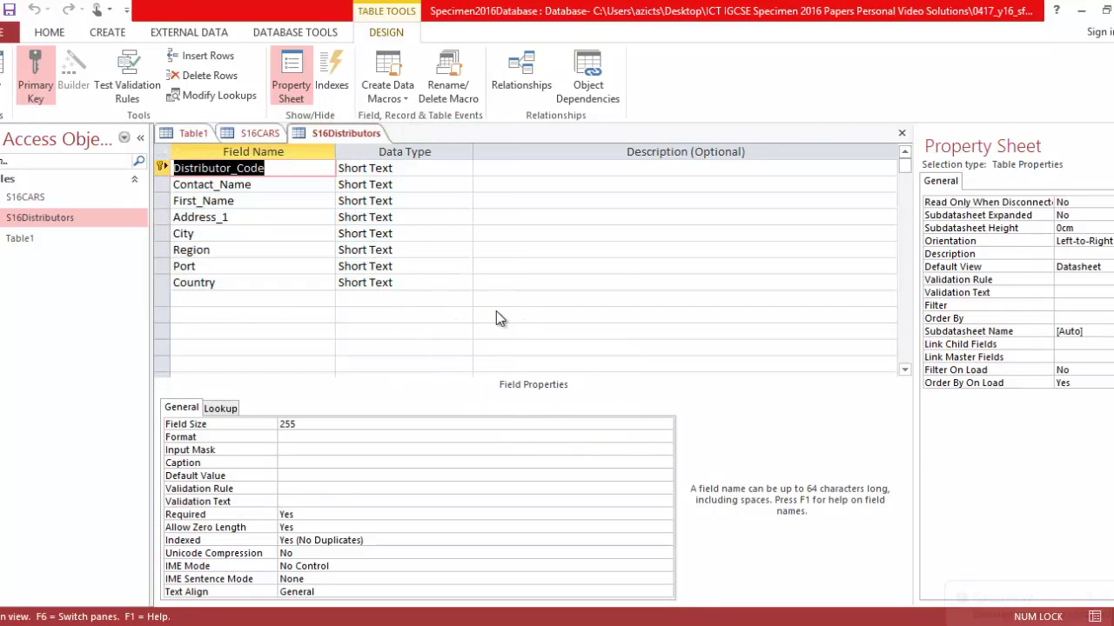
pyautogui.hotkey('alt', 'Tab')
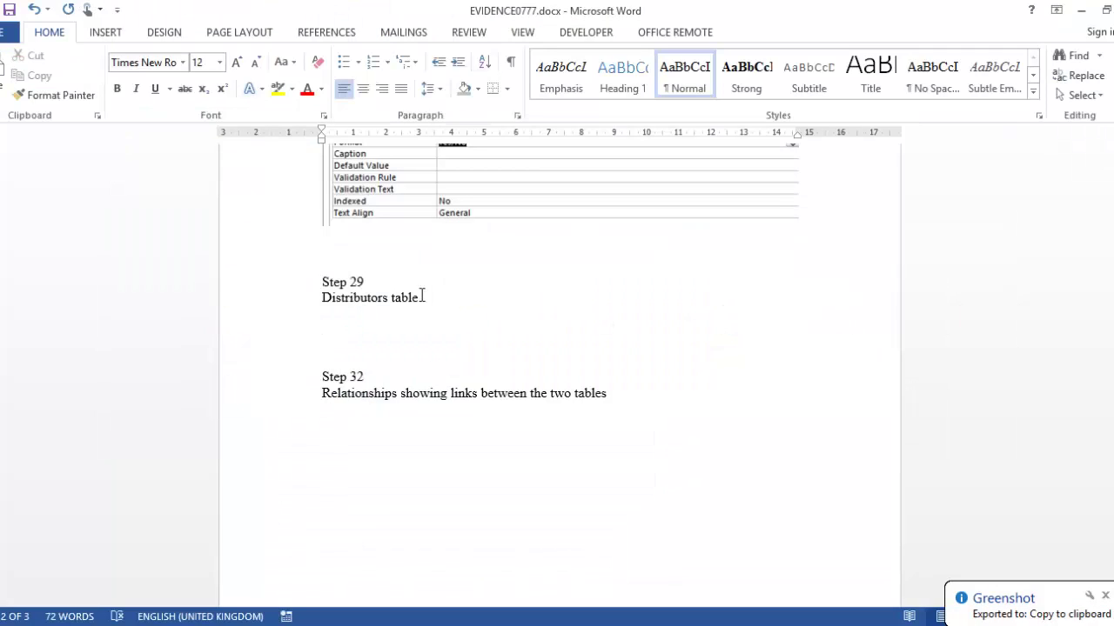
pyautogui.hotkey('ctrl', 'v')
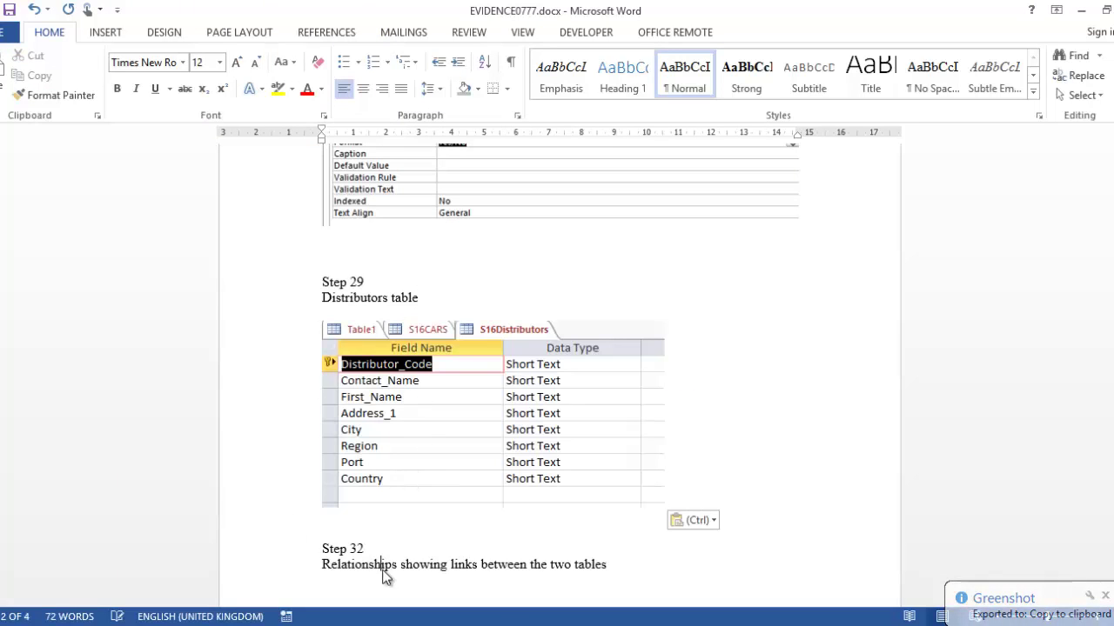
# Step: Switch to 0417_y16_sp_2.pdf in Acrobat and read the Evidence 3 instructions and question 25 on the table relationship
pyautogui.hotkey('alt', 'Tab')
pyautogui.hotkey('alt', 'Tab')
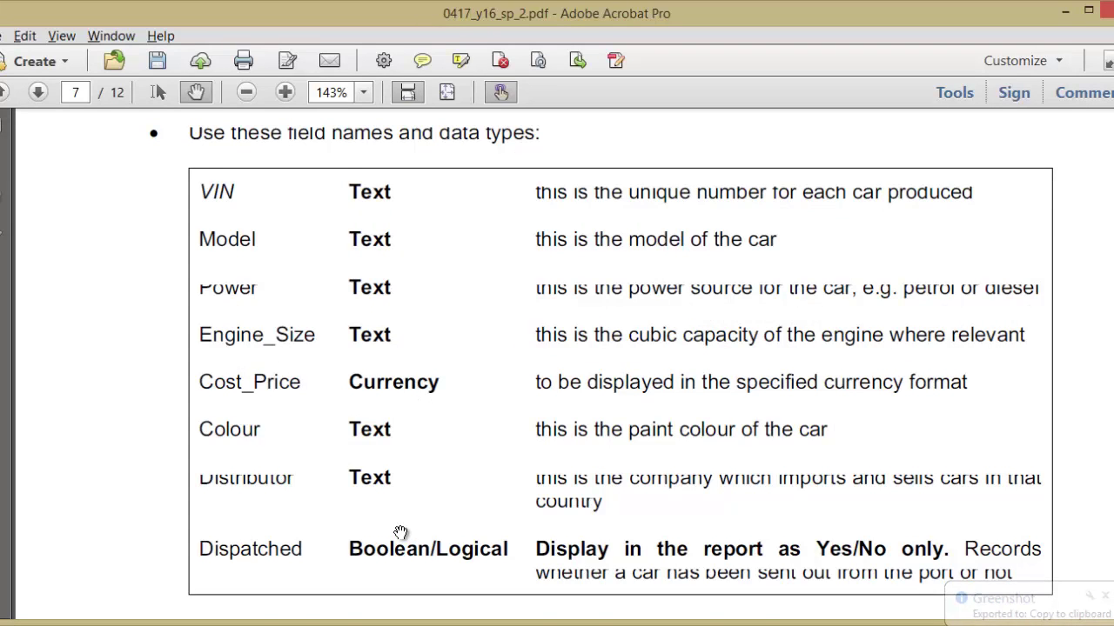
pyautogui.scroll(-3, 398, 542)
pyautogui.moveTo(395, 530); pyautogui.dragTo(383, 345)
pyautogui.scroll(-4, 423, 359)
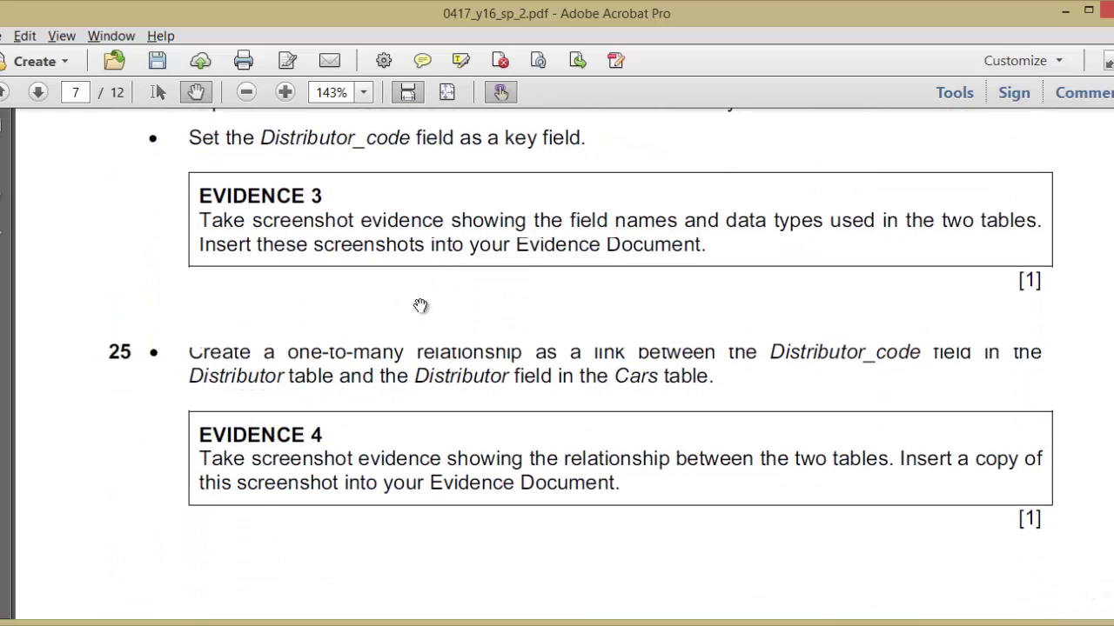
pyautogui.scroll(-3, 443, 256)
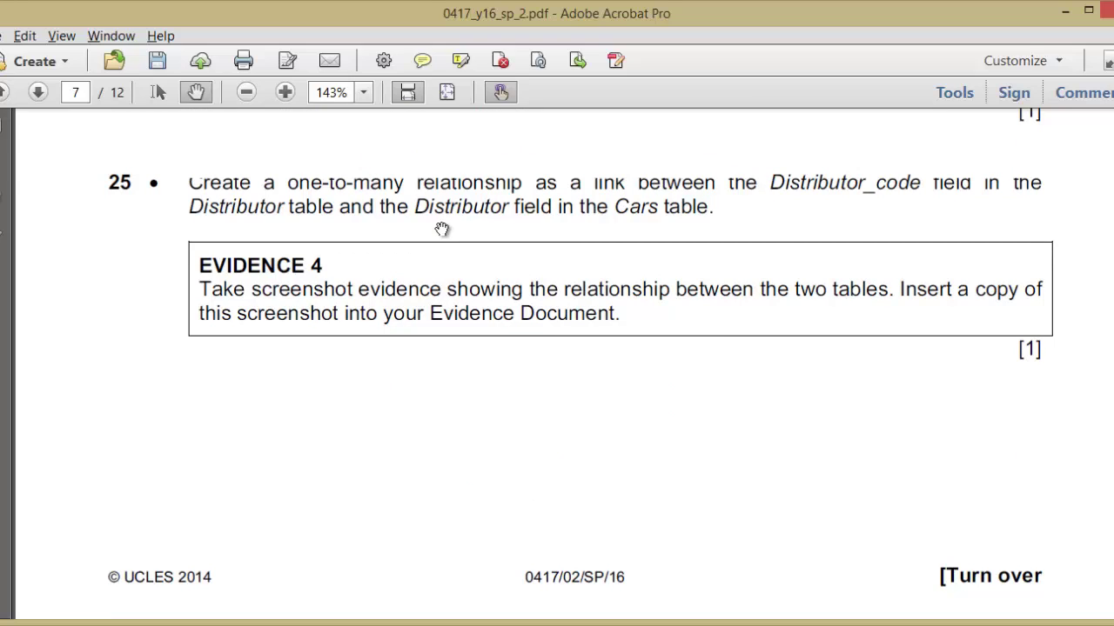
pyautogui.scroll(-2, 442, 228)
pyautogui.scroll(1, 442, 229)
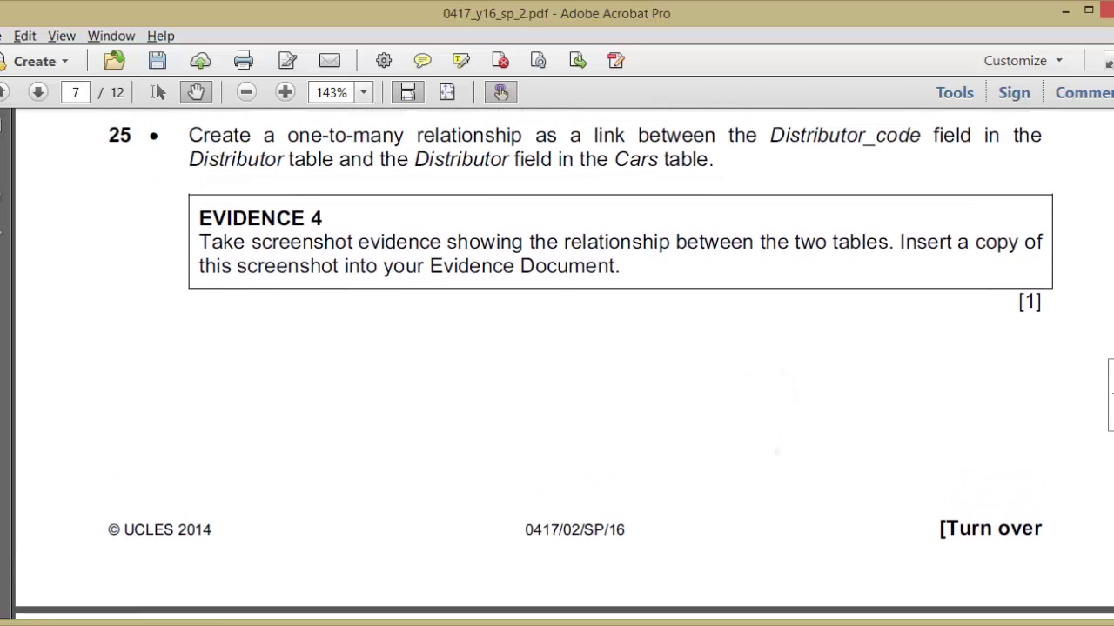
pyautogui.scroll(1, 442, 228)
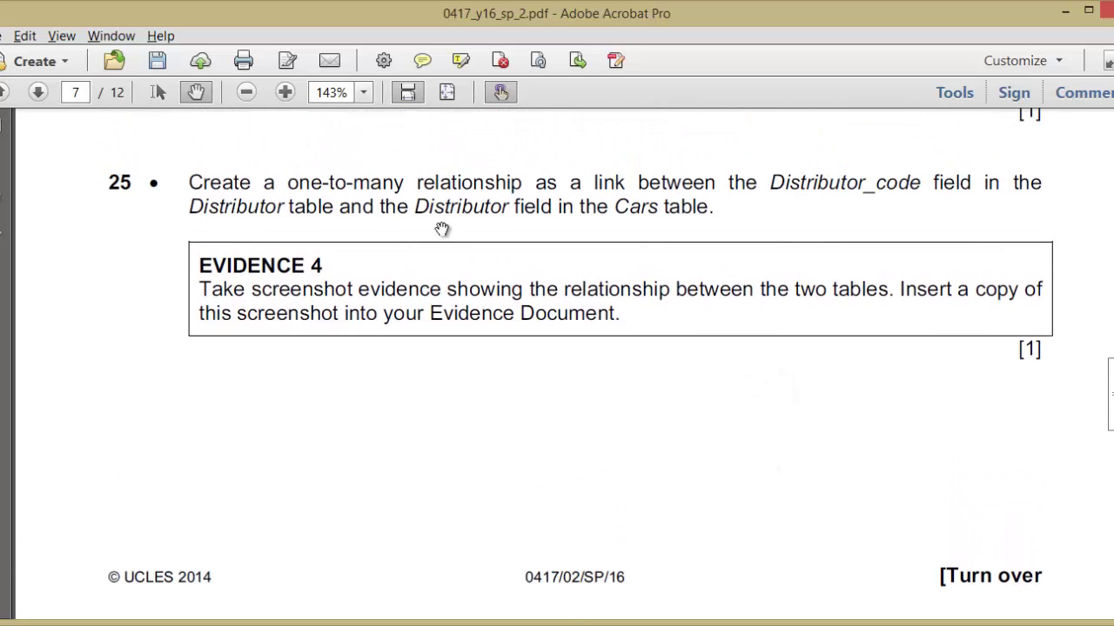
# Step: Switch to Access and review the records of the S16CARS and S16Distributors tables for the fields they share
pyautogui.hotkey('alt', 'Tab')
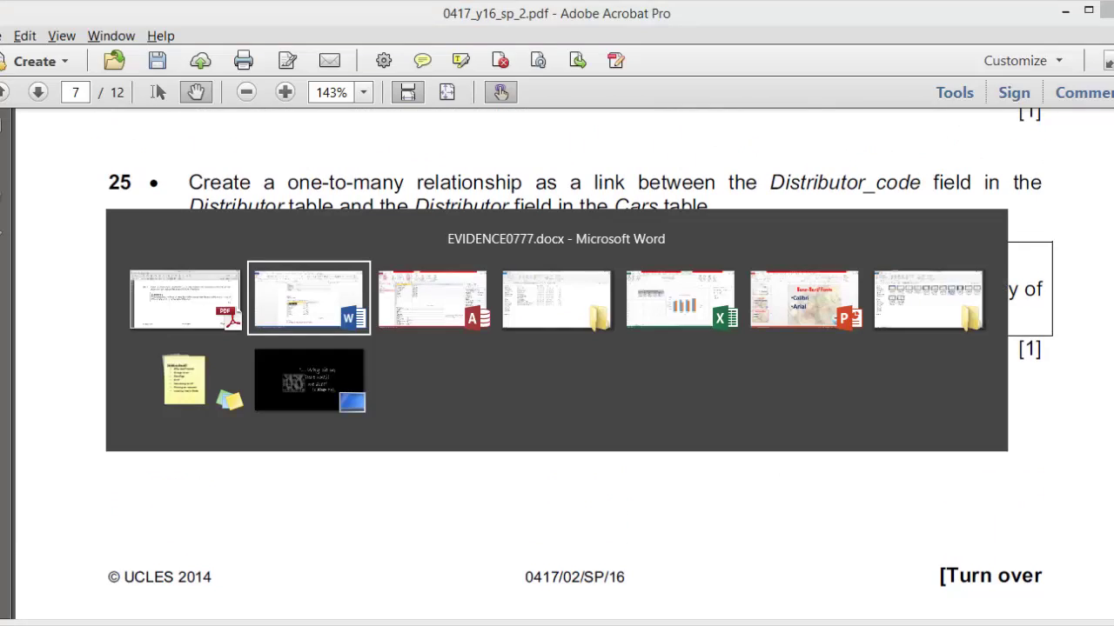
pyautogui.hotkey('alt', 'Tab')
pyautogui.hotkey('alt', 'Tab')
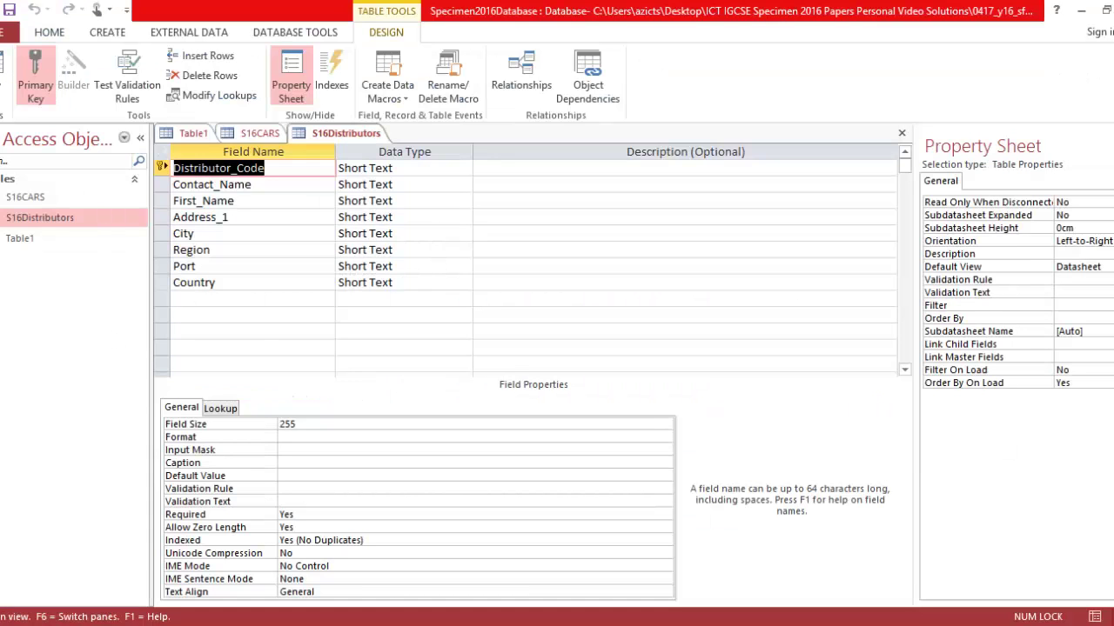
pyautogui.doubleClick(58, 202)
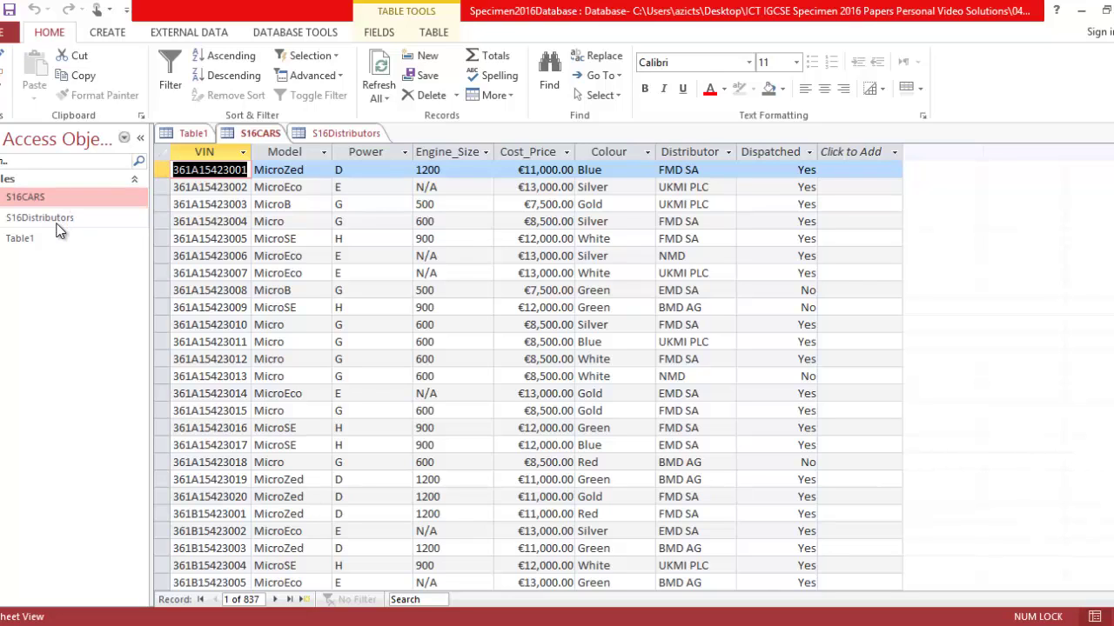
pyautogui.doubleClick(55, 221)
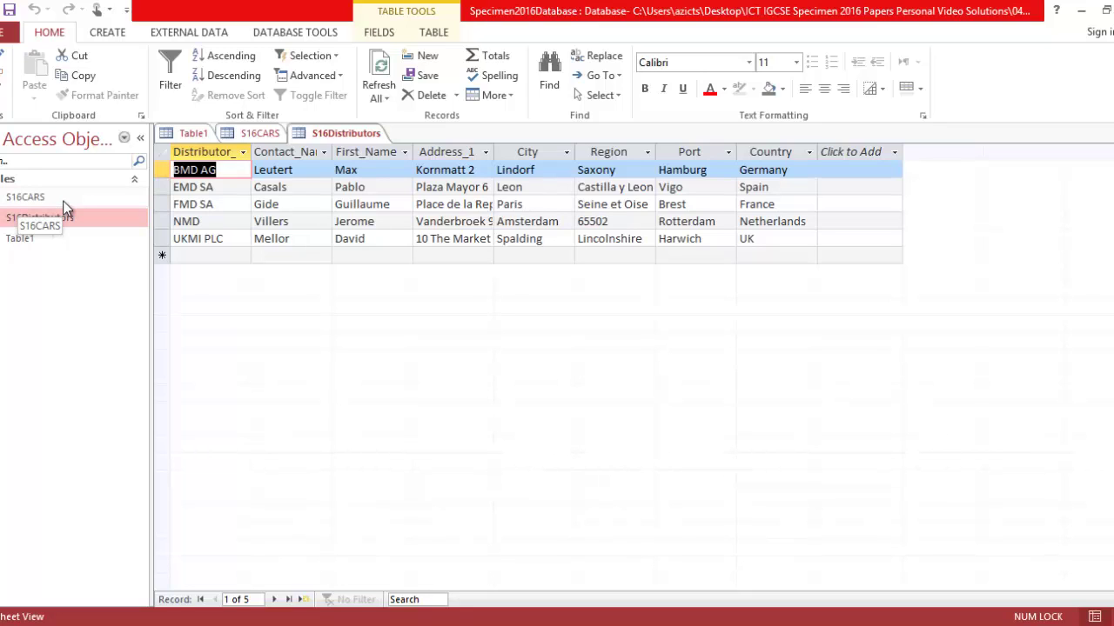
pyautogui.click(64, 203)
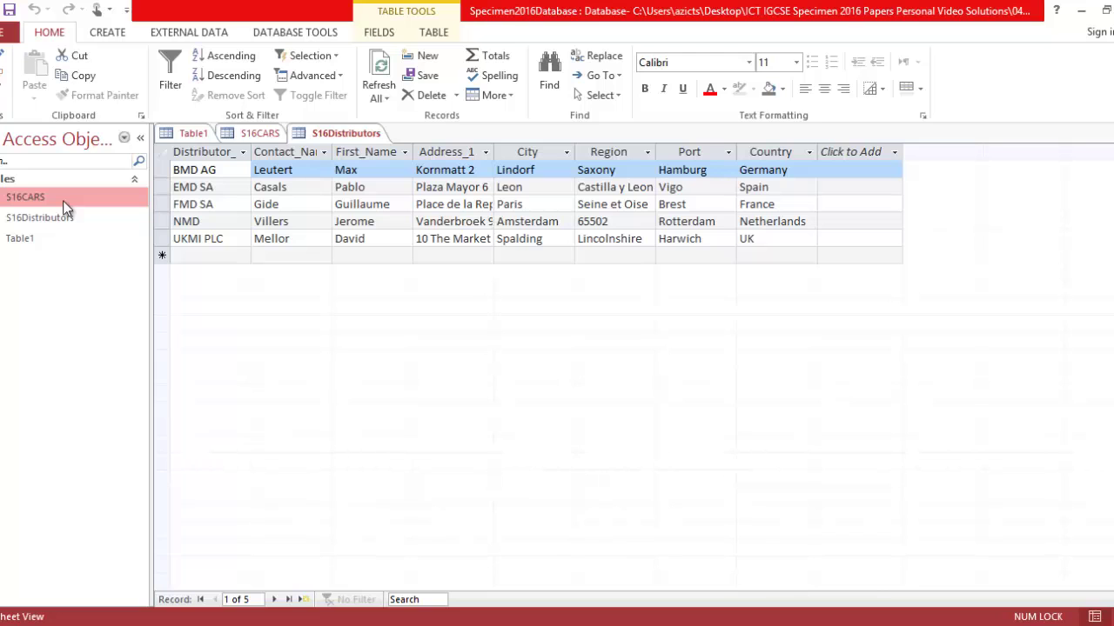
# Step: Recheck question 25's one-to-many relationship requirement in the PDF and return to the Access database
pyautogui.hotkey('alt', 'Tab')
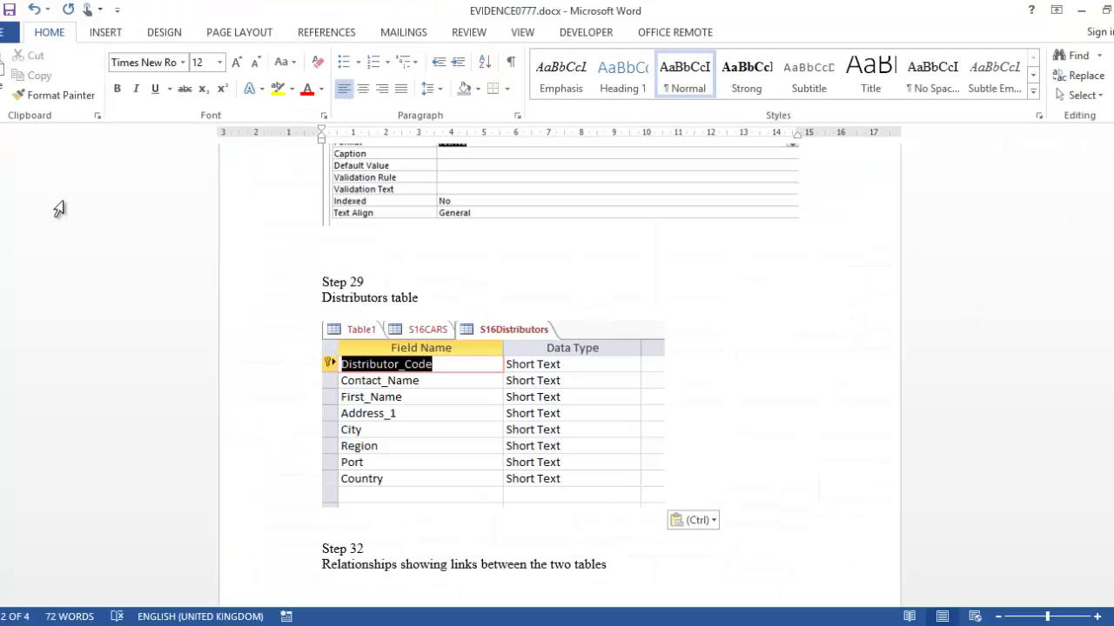
pyautogui.hotkey('alt', 'Tab')
pyautogui.hotkey('alt', 'Tab')
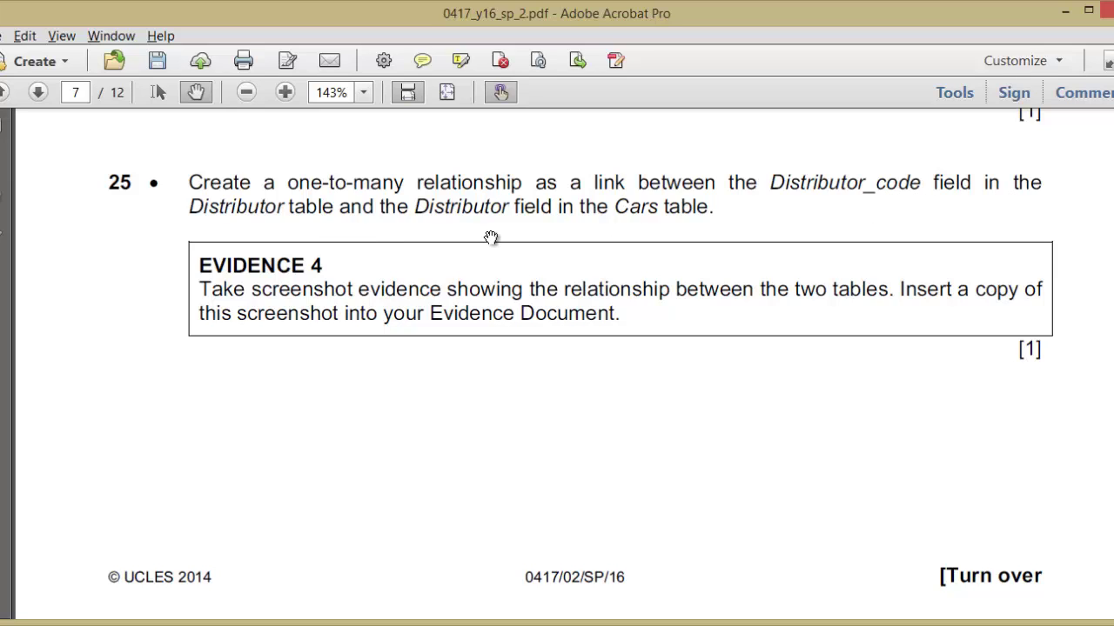
pyautogui.hotkey('alt', 'Tab')
pyautogui.hotkey('alt', 'Tab')
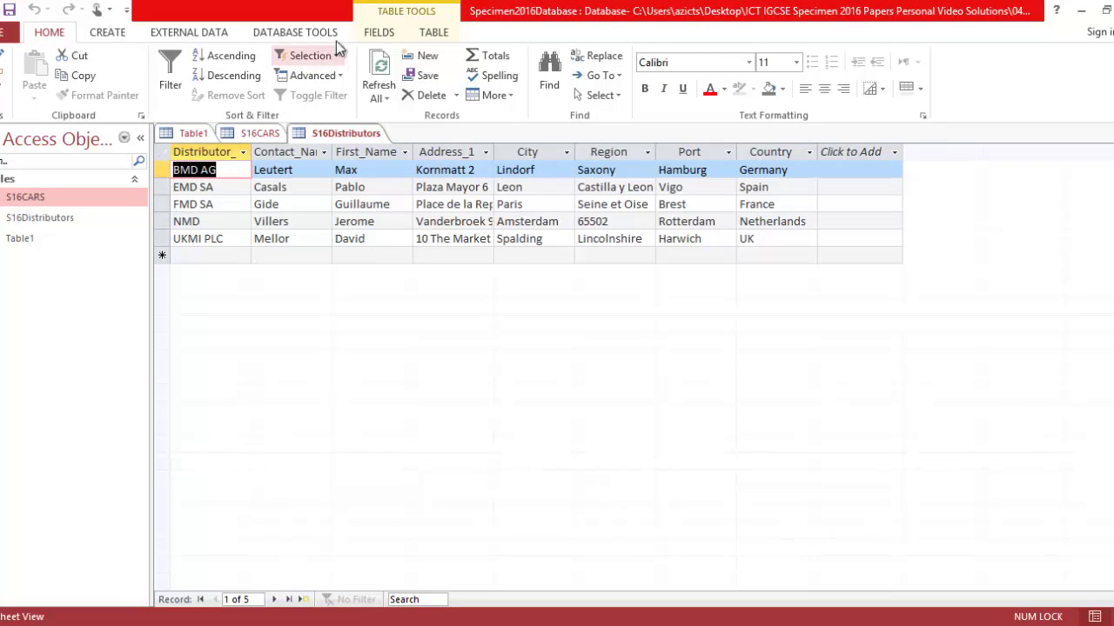
# Step: Open the Relationships layout and add the S16CARS and S16Distributors tables to it
pyautogui.click(314, 36)
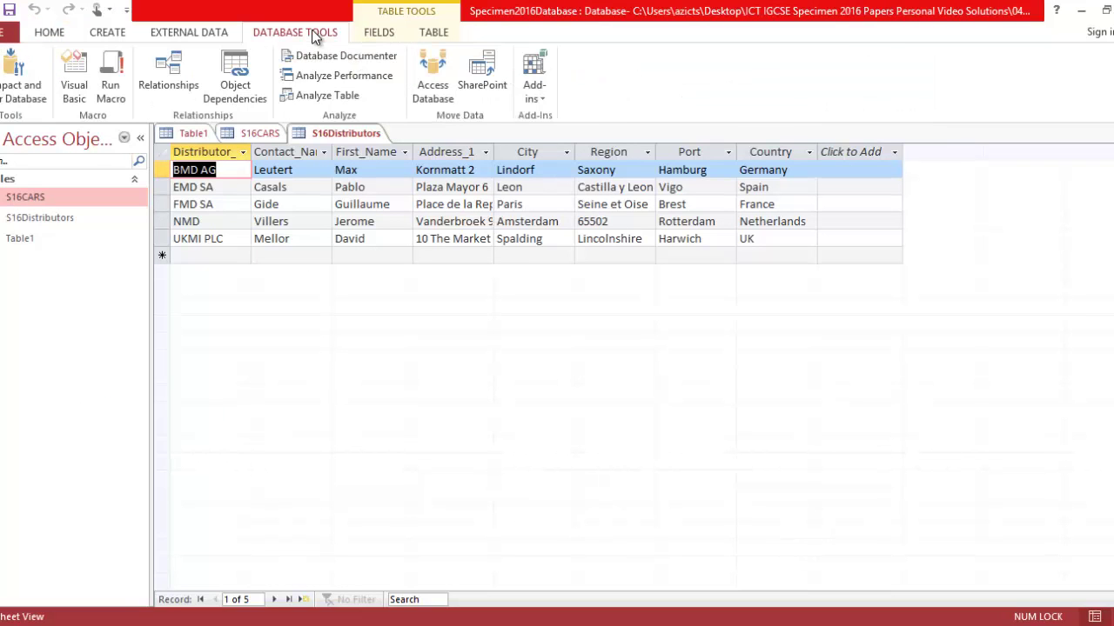
pyautogui.click(169, 68)
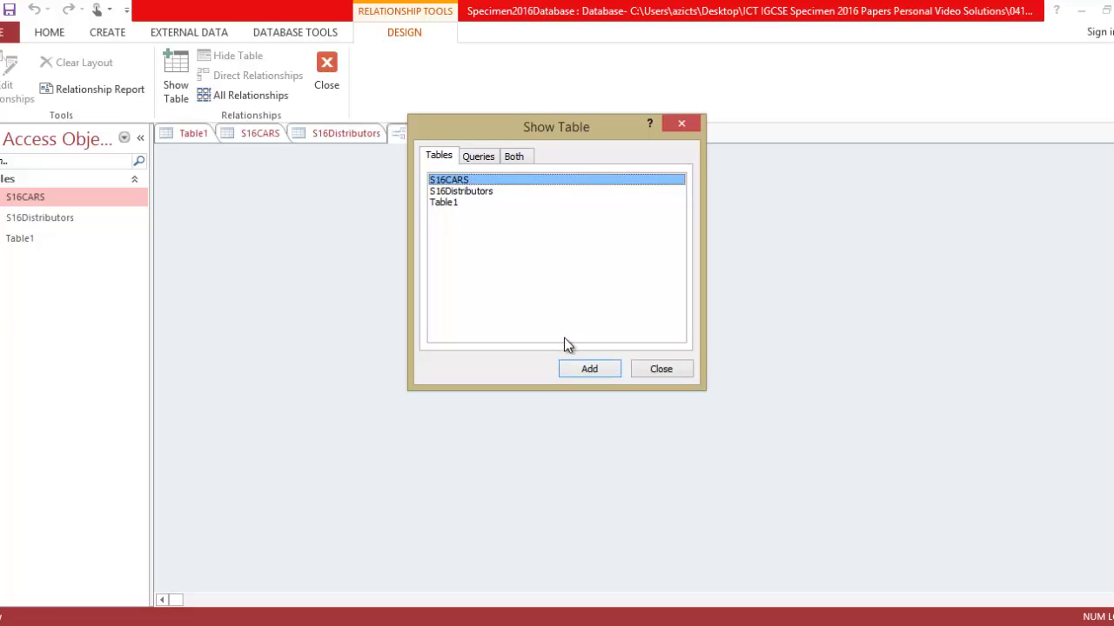
pyautogui.click(585, 369)
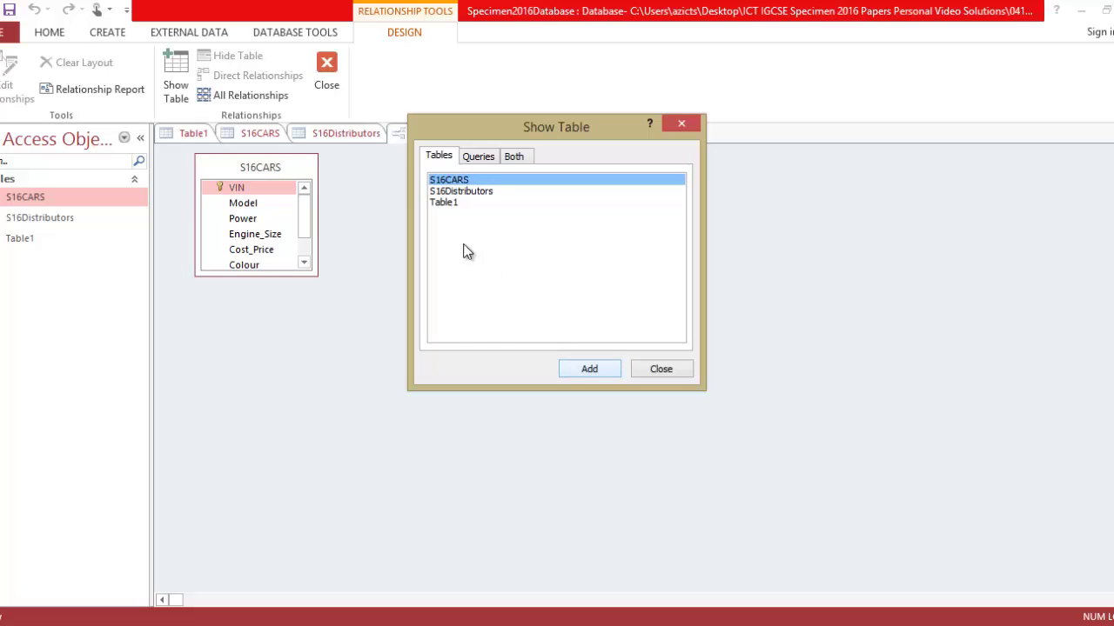
pyautogui.click(463, 191)
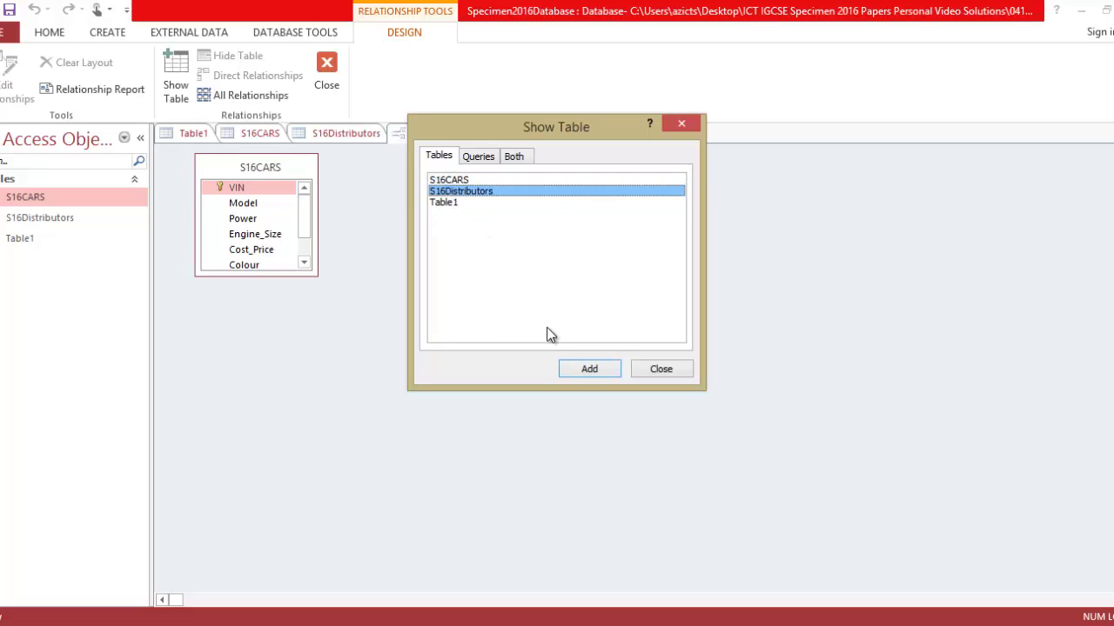
pyautogui.click(588, 369)
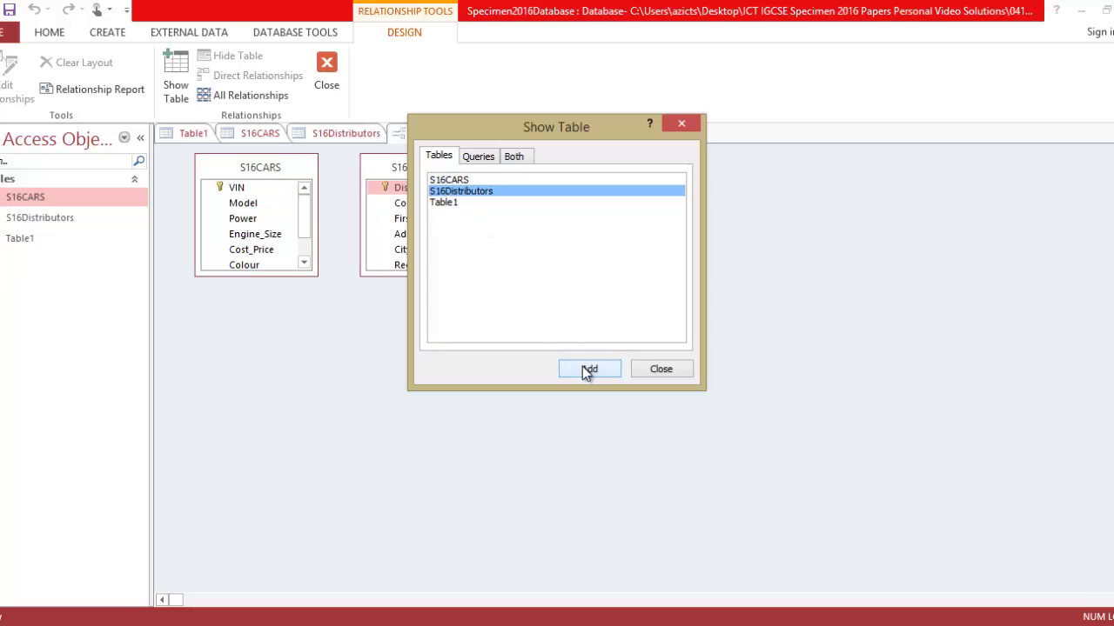
pyautogui.click(659, 366)
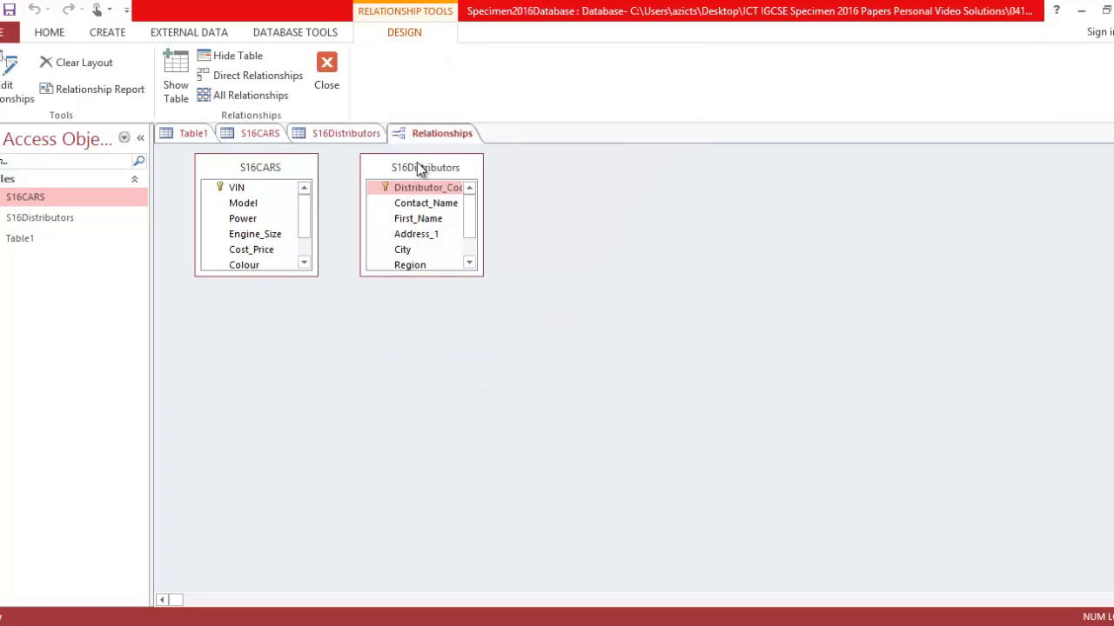
# Step: Space the S16CARS and S16Distributors tables apart in the Relationships layout and lengthen both to show all their fields
pyautogui.moveTo(421, 161); pyautogui.dragTo(588, 183)
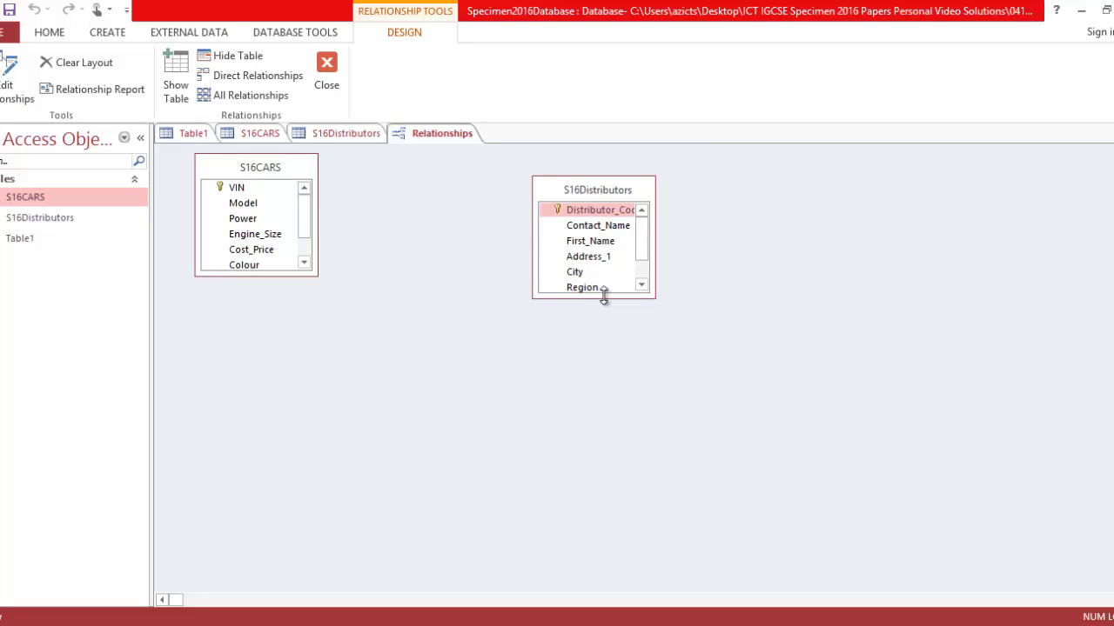
pyautogui.moveTo(601, 299); pyautogui.dragTo(613, 375)
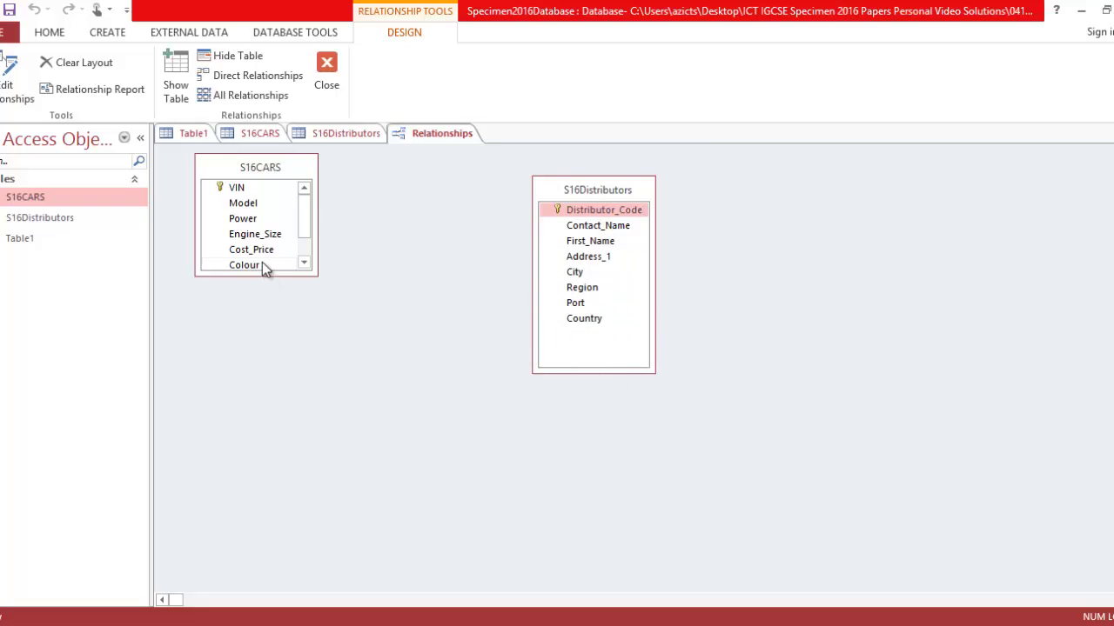
pyautogui.moveTo(262, 277); pyautogui.dragTo(266, 349)
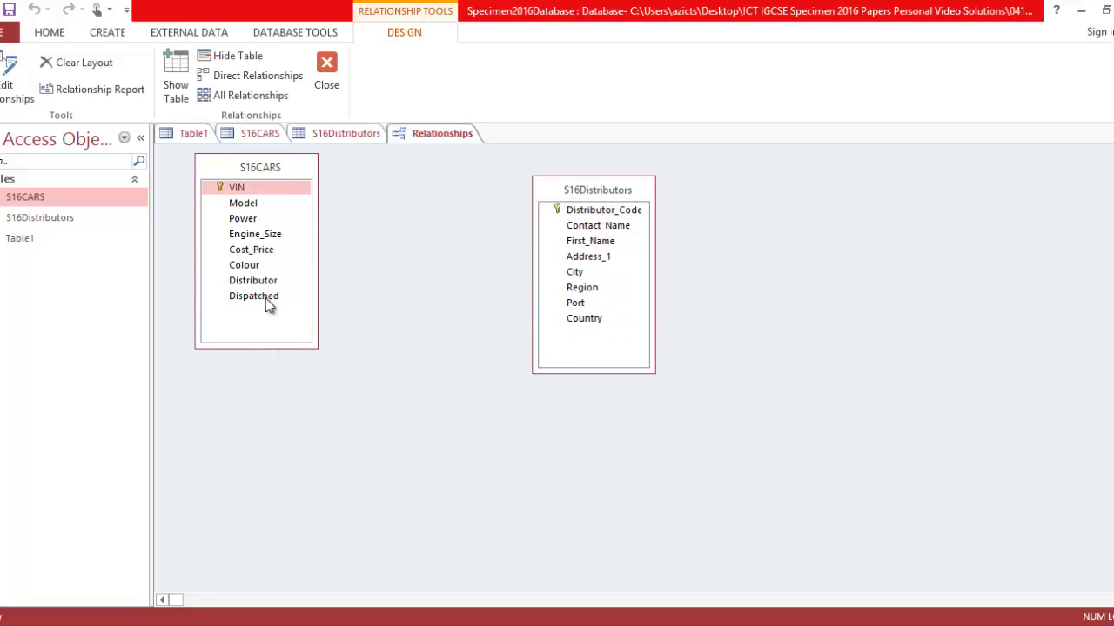
pyautogui.moveTo(285, 175); pyautogui.dragTo(608, 206)
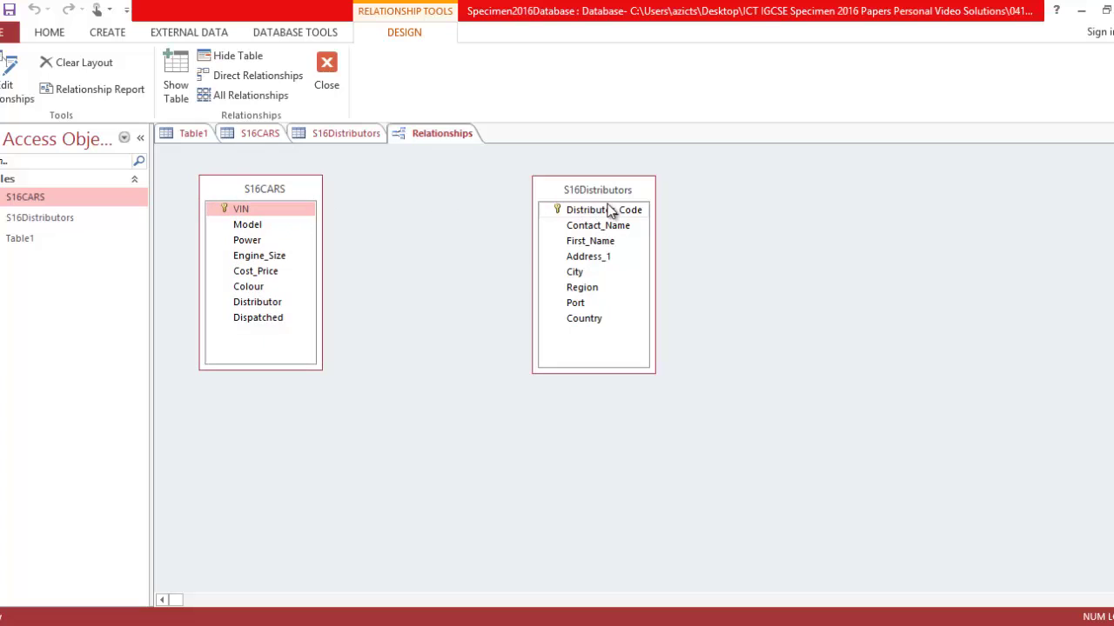
# Step: Check in the PDF which fields question 25 links and return to the Relationships layout in Access
pyautogui.hotkey('alt', 'Tab')
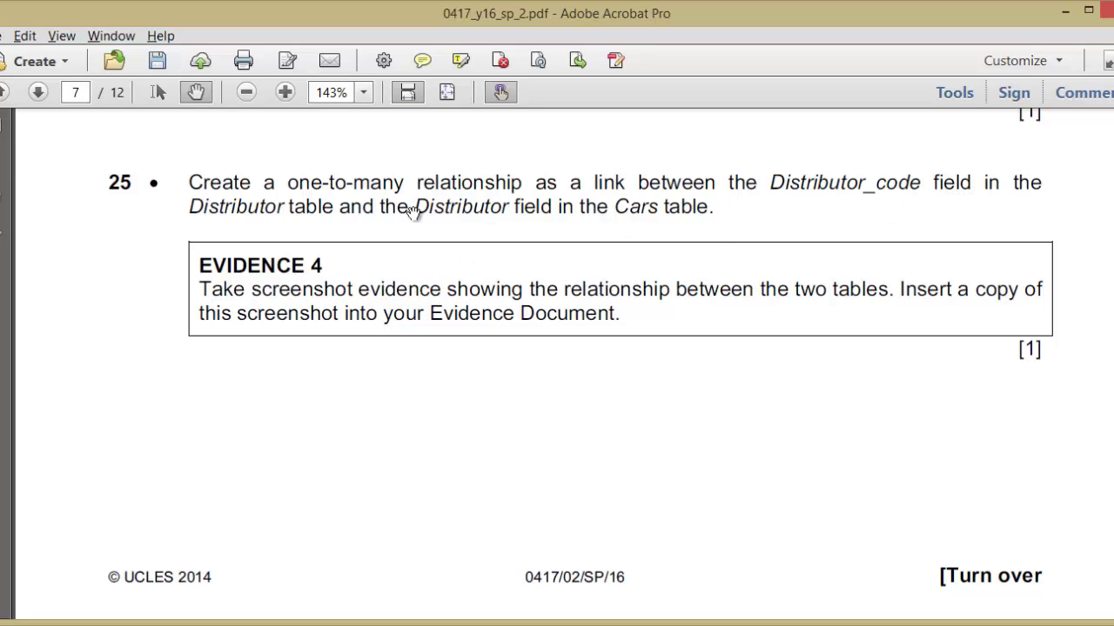
pyautogui.hotkey('alt', 'Tab')
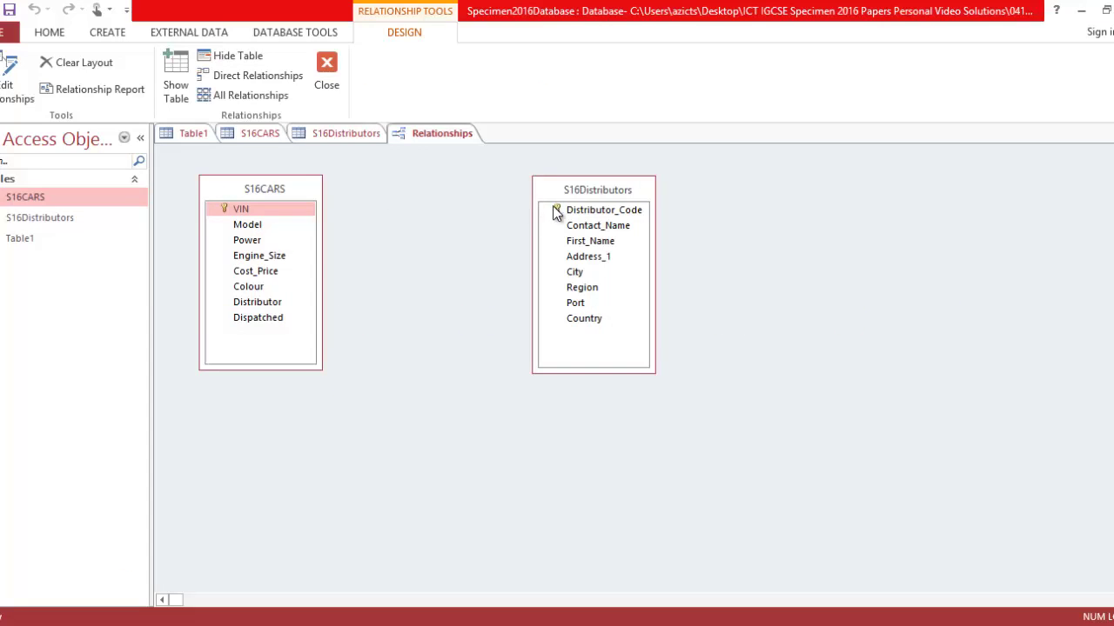
# Step: Create a one-to-many relationship from Distributor_Code in S16Distributors to Distributor in S16CARS, without enforcing referential integrity
pyautogui.click(598, 212)
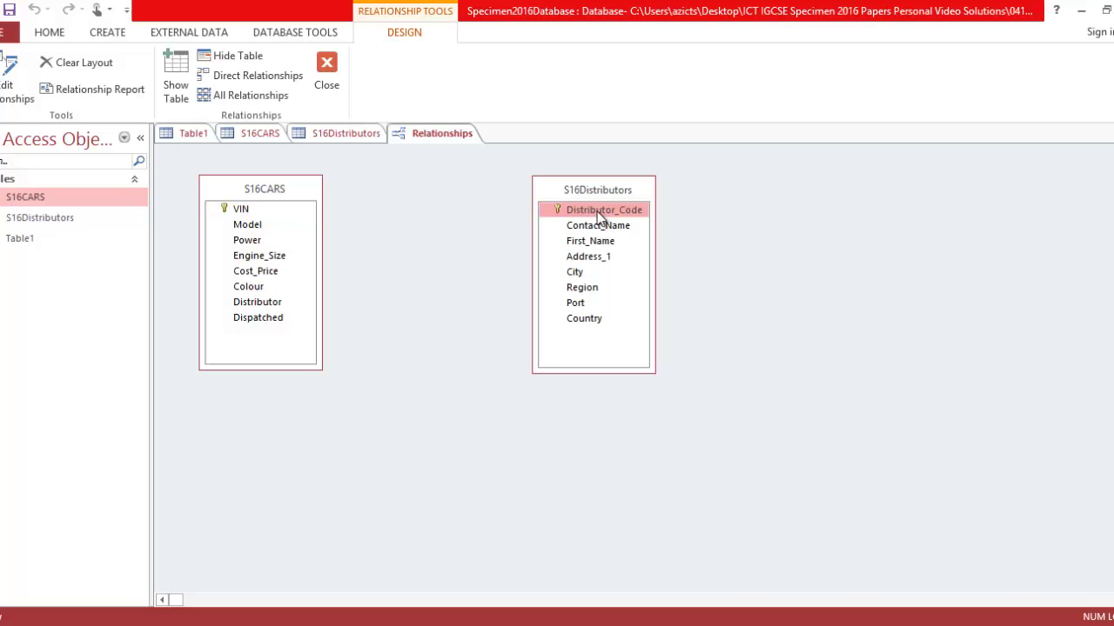
pyautogui.hotkey('alt', 'Tab')
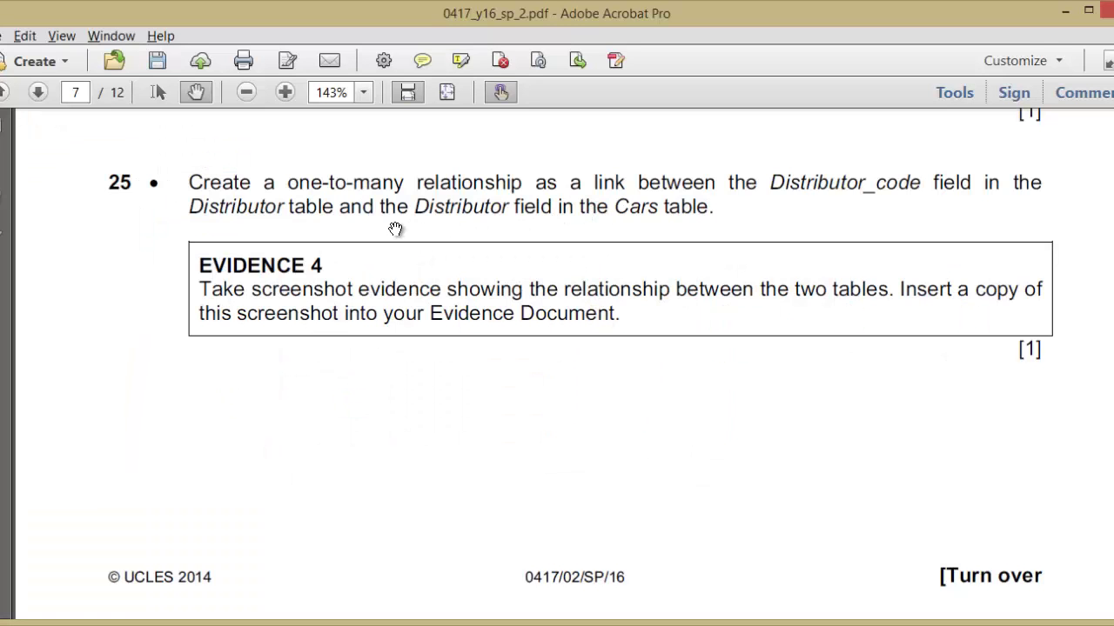
pyautogui.hotkey('alt', 'Tab')
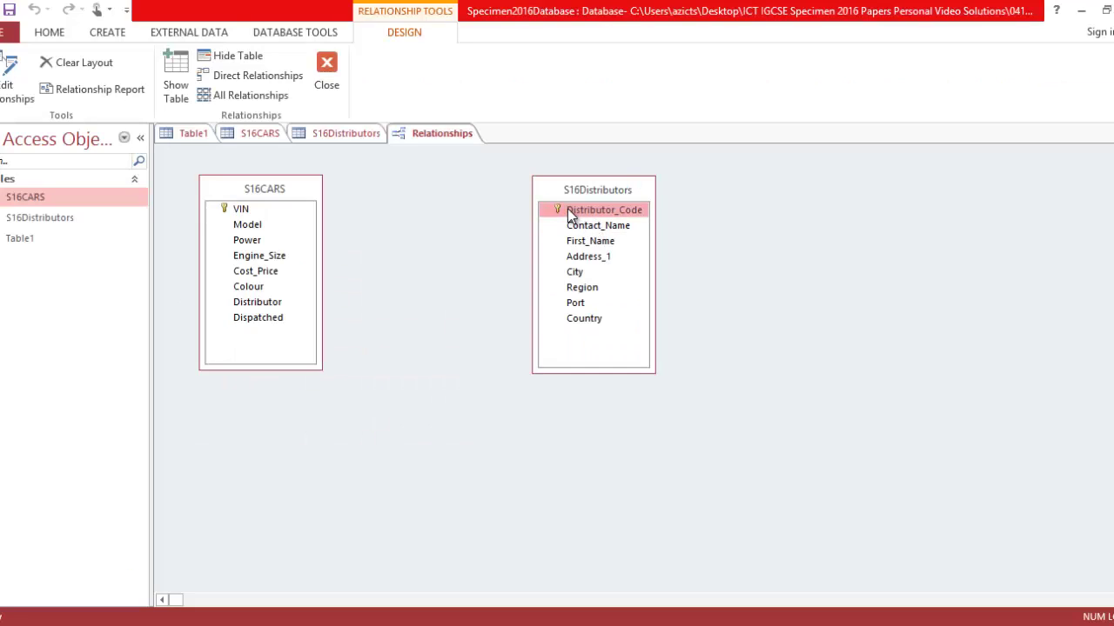
pyautogui.moveTo(567, 212); pyautogui.dragTo(273, 307)
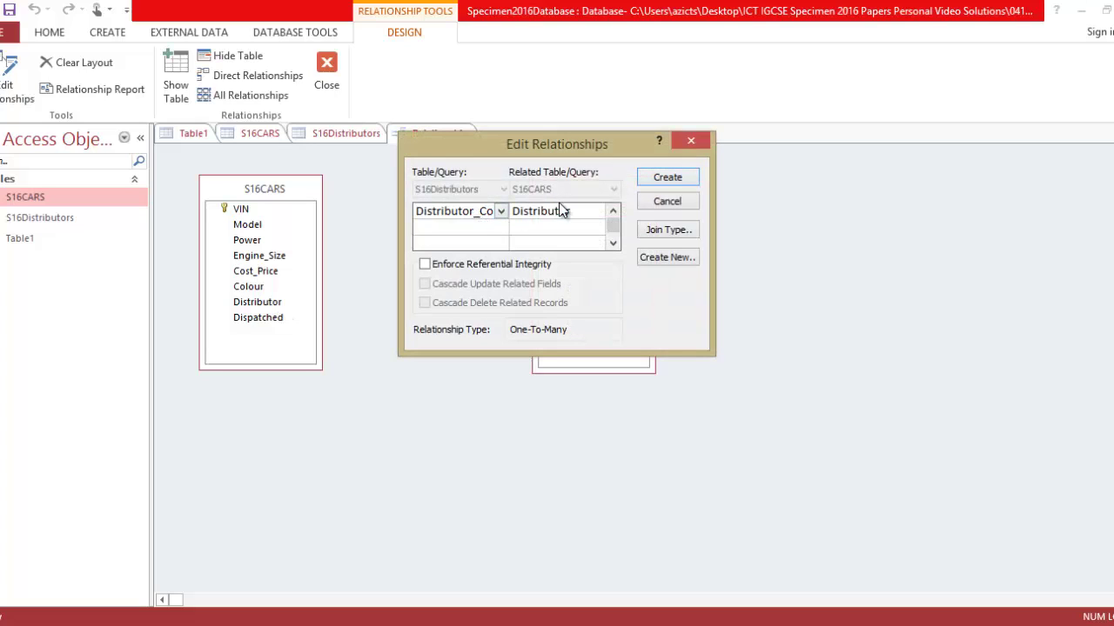
pyautogui.click(666, 177)
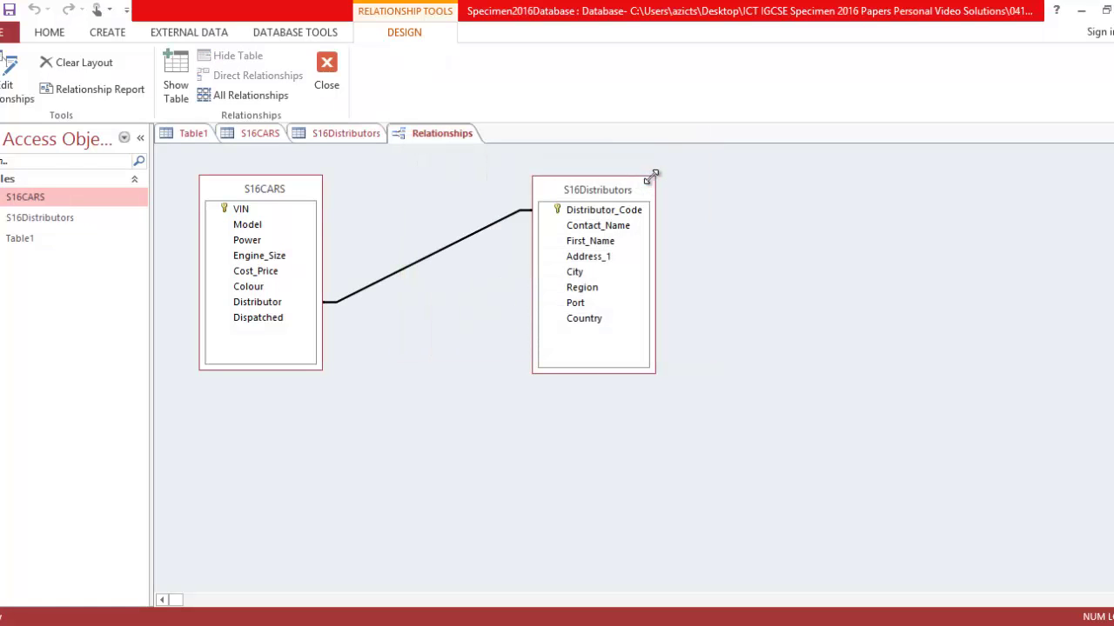
# Step: Lengthen the S16CARS table slightly in the Relationships layout and highlight each of the two linked fields in turn
pyautogui.moveTo(254, 370); pyautogui.dragTo(255, 376)
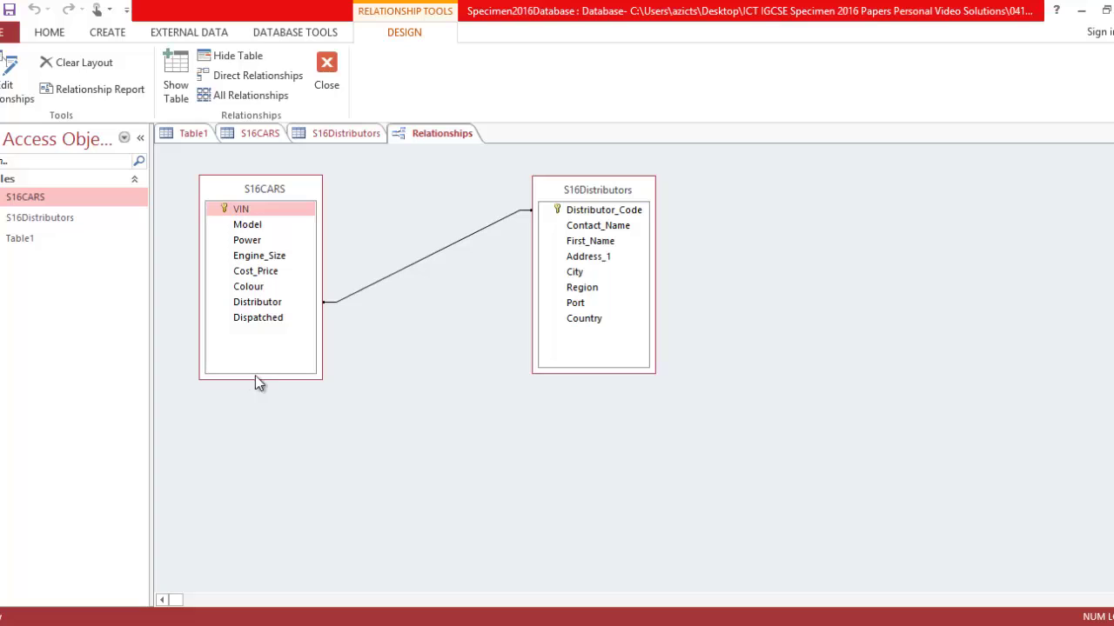
pyautogui.click(273, 309)
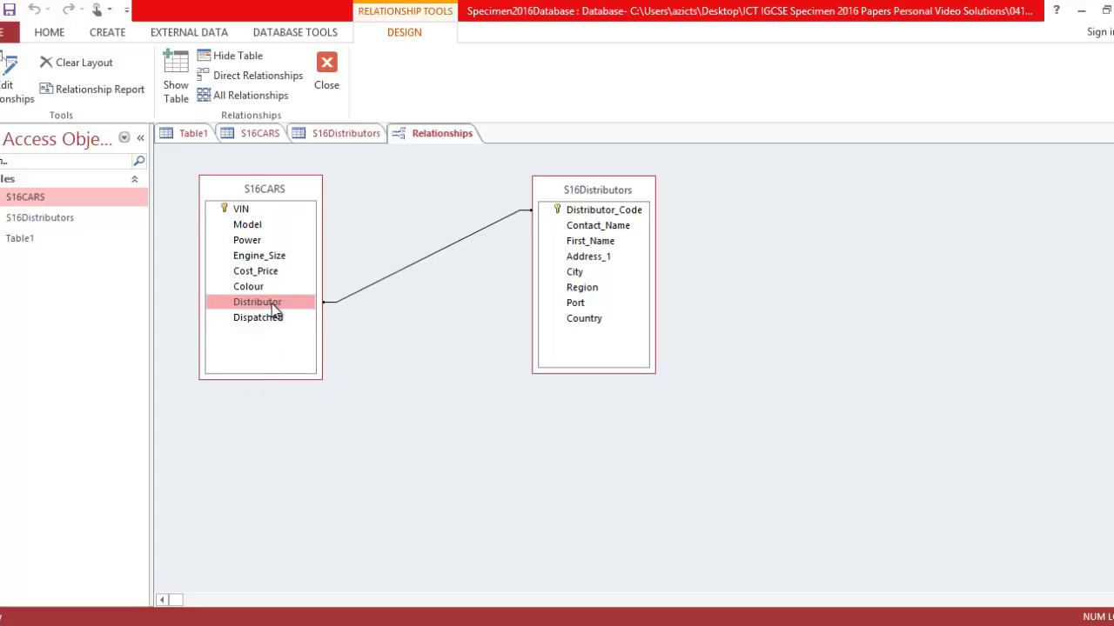
pyautogui.click(605, 217)
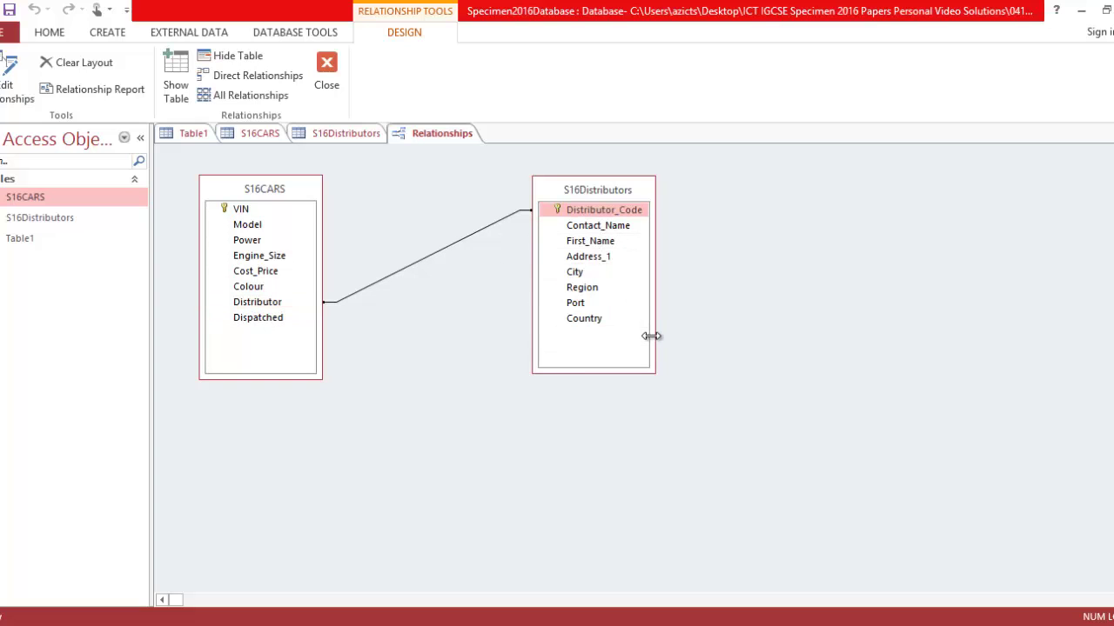
# Step: Check the Evidence 4 requirement in the PDF, then capture the linked tables and paste the image under Step 32 in the Word evidence document
pyautogui.hotkey('alt', 'Tab')
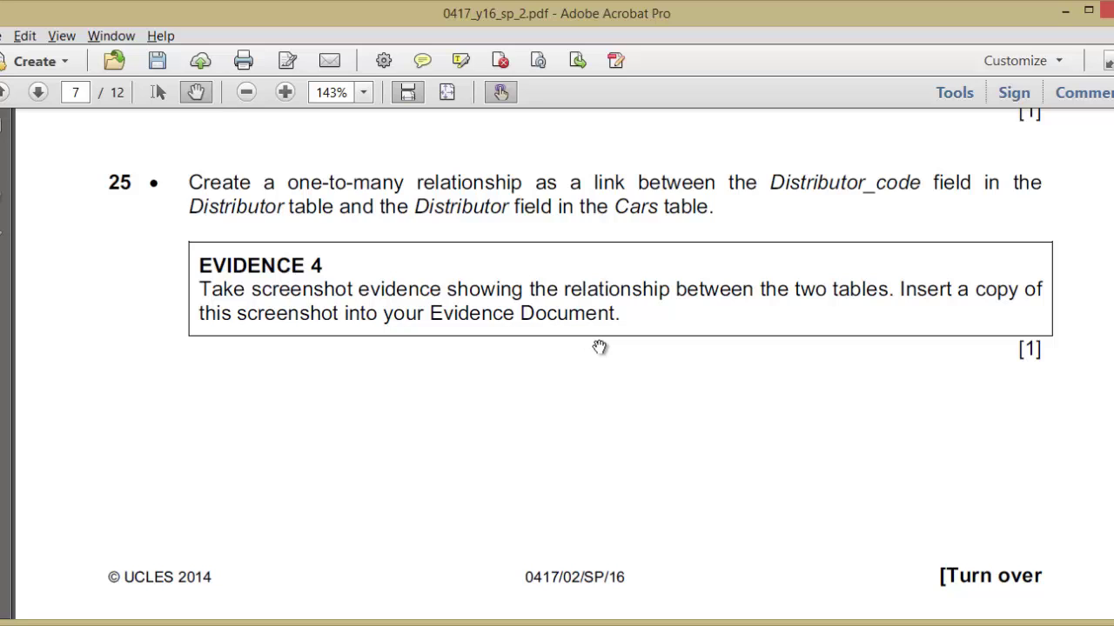
pyautogui.hotkey('alt', 'Tab')
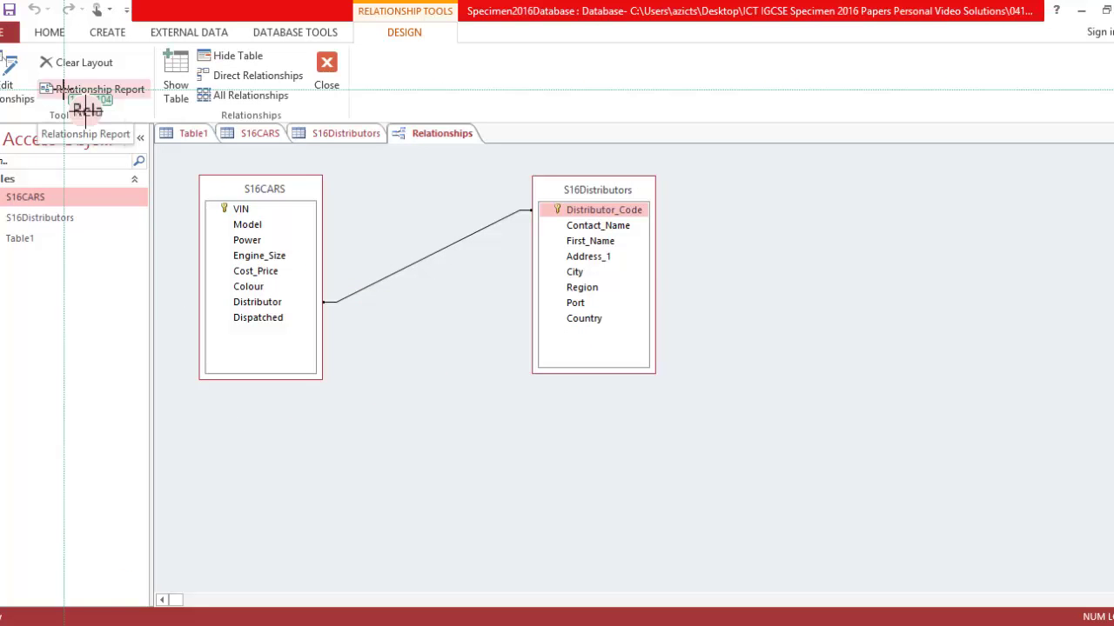
pyautogui.press('Print')
pyautogui.moveTo(183, 165); pyautogui.dragTo(666, 385)
pyautogui.hotkey('alt', 'Tab')
pyautogui.hotkey('alt', 'Tab')
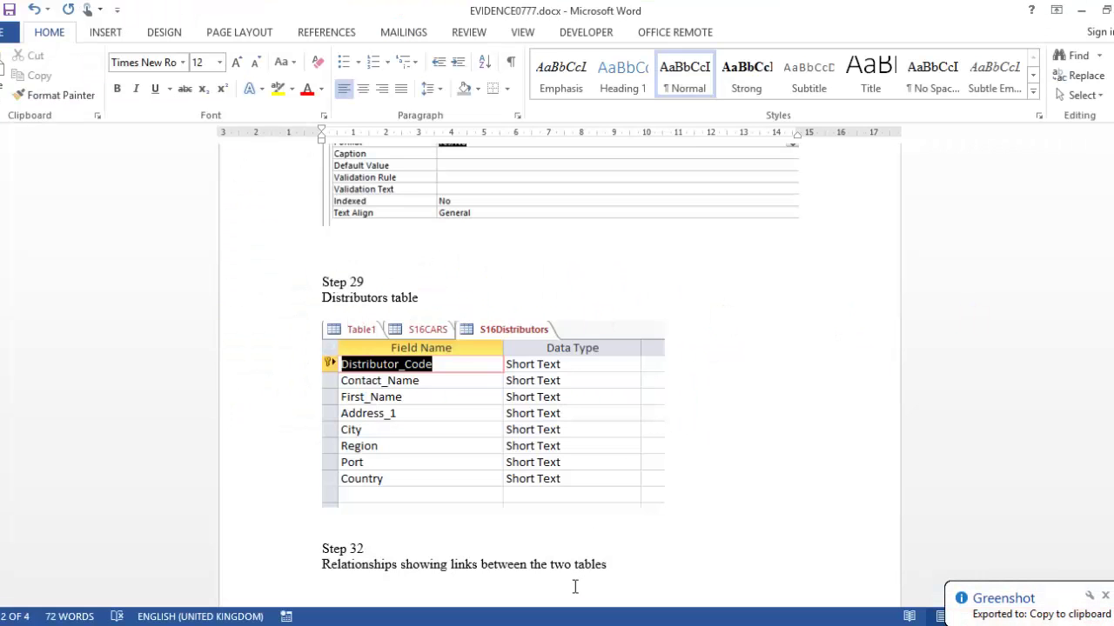
pyautogui.click(573, 588)
pyautogui.hotkey('ctrl', 'v')
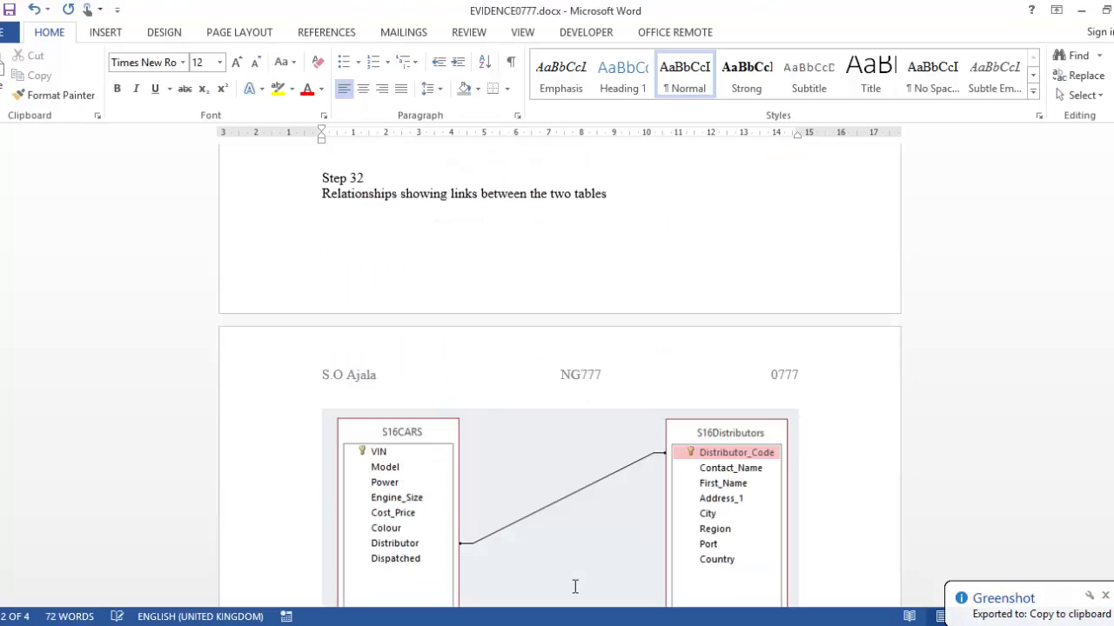
# Step: Insert blank lines above the Step 32 heading to move it onto the same page as the relationship screenshot
pyautogui.scroll(4, 574, 589)
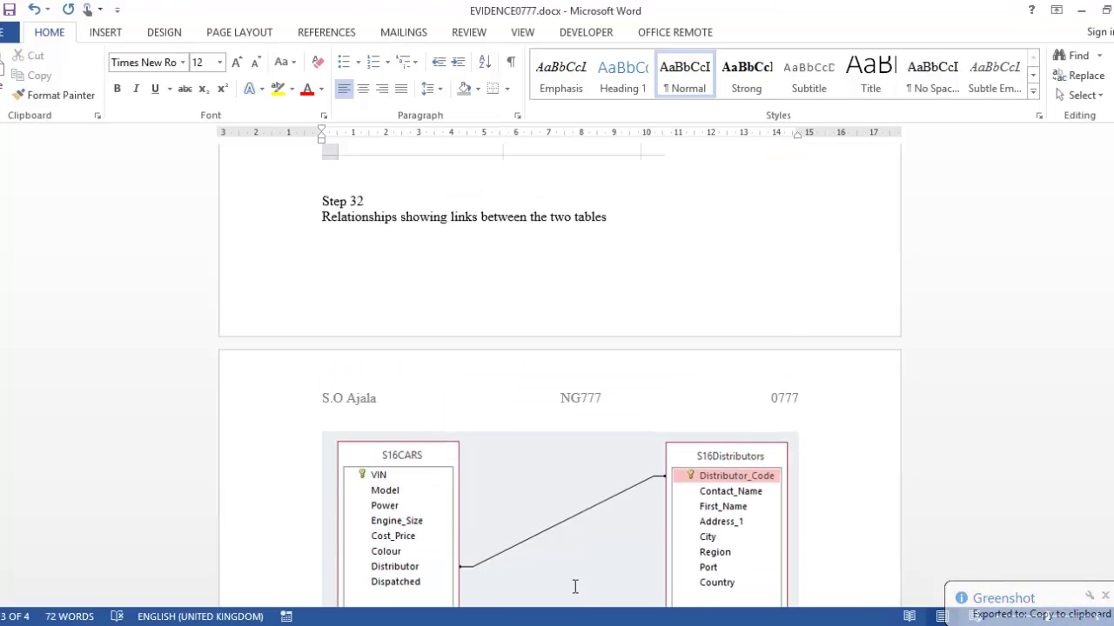
pyautogui.click(319, 295)
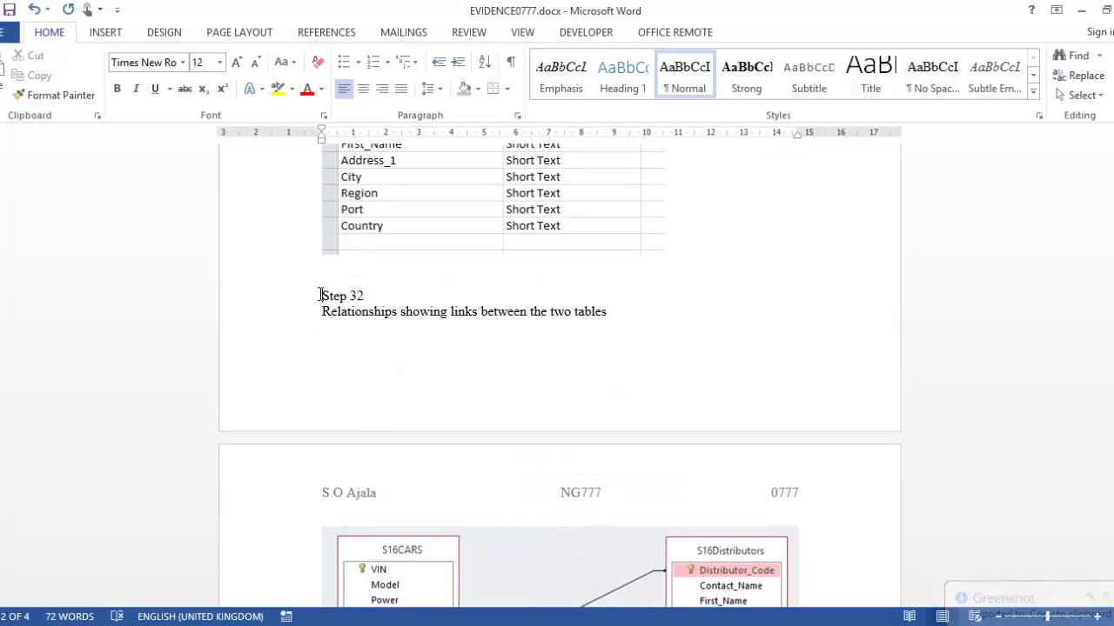
pyautogui.press('Return')
pyautogui.press('Return')
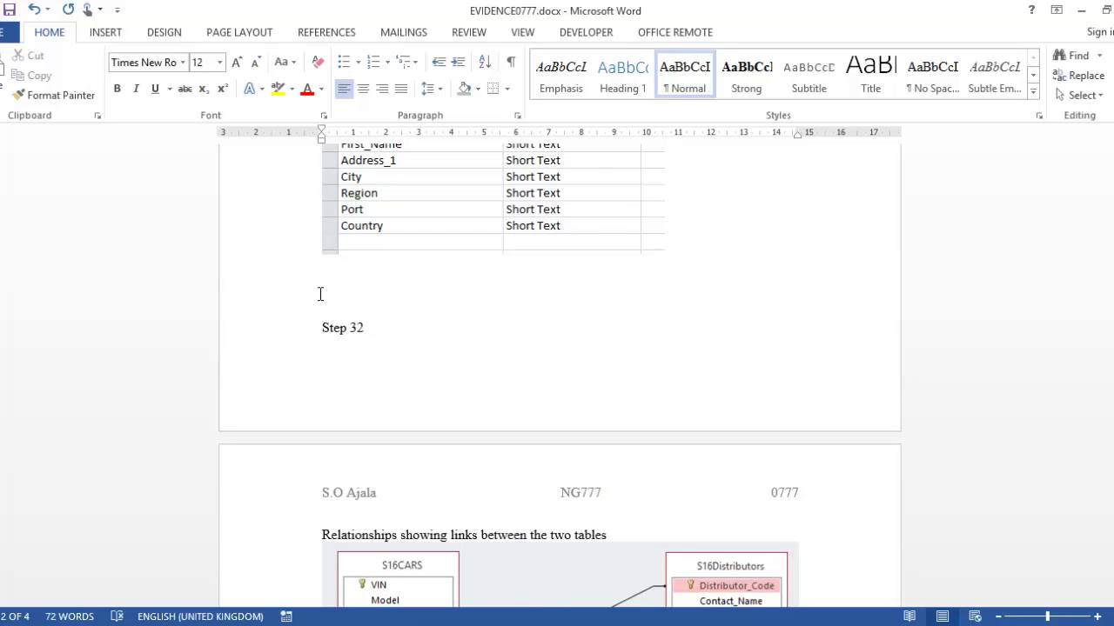
pyautogui.press('Return')
pyautogui.scroll(-14, 320, 294)
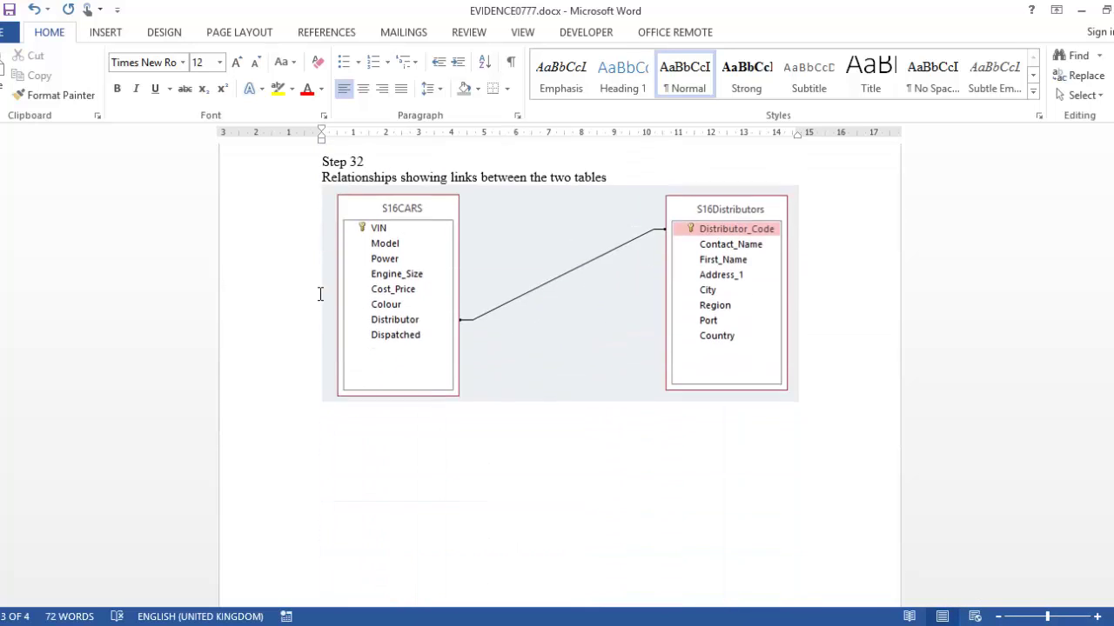
# Step: Switch to the PDF, read question 26's three records for the S16Cars table, and return to the Access database
pyautogui.press('alt')
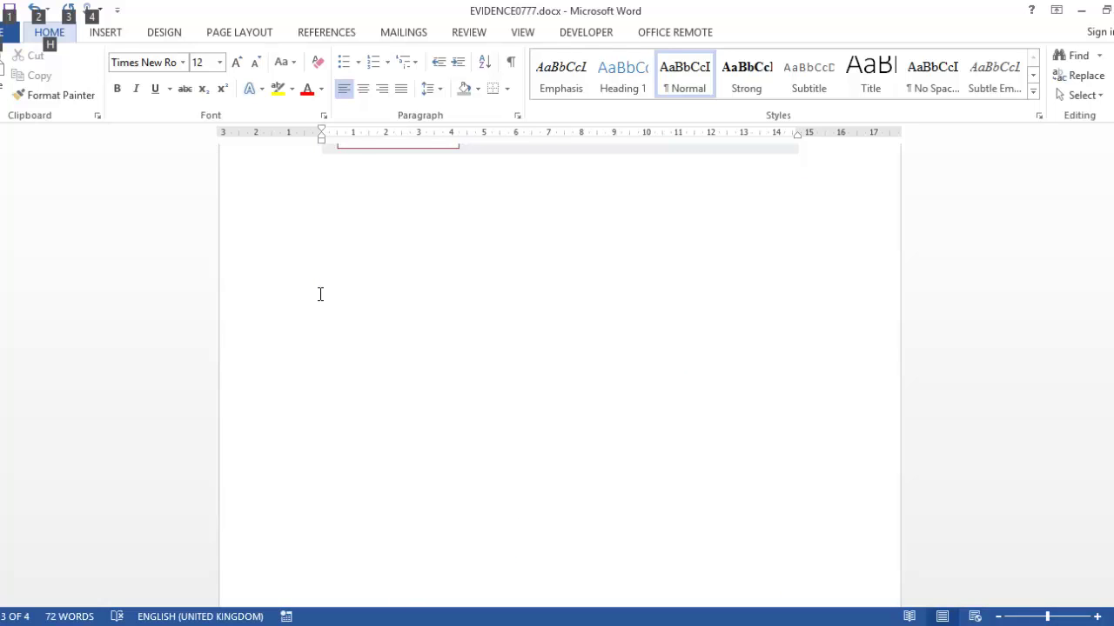
pyautogui.hotkey('alt', 'Tab')
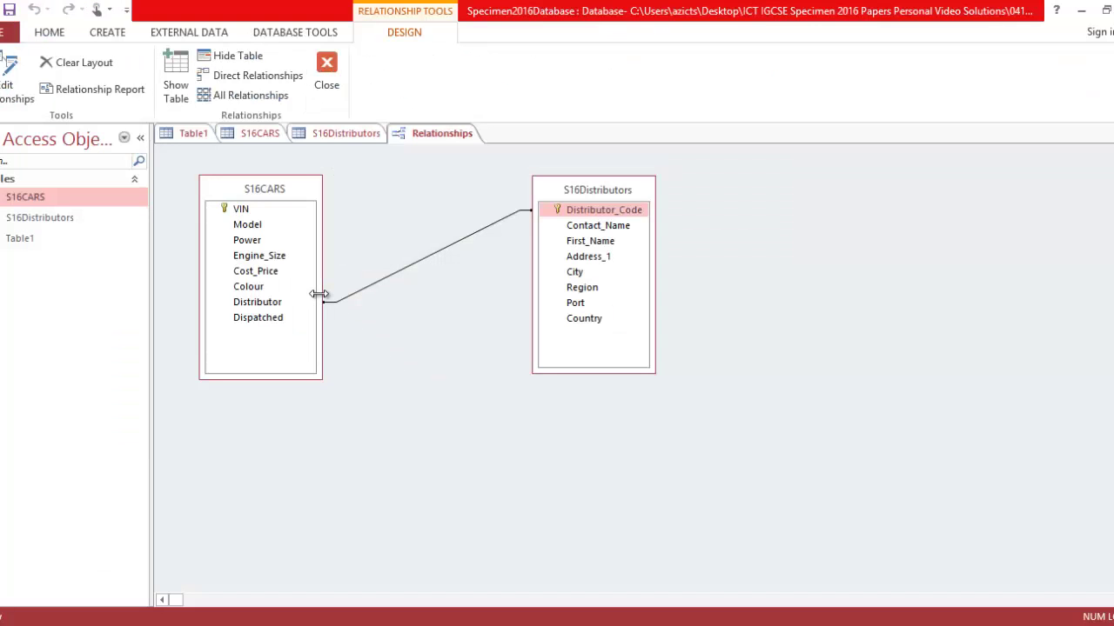
pyautogui.hotkey('alt', 'Tab')
pyautogui.press('Tab')
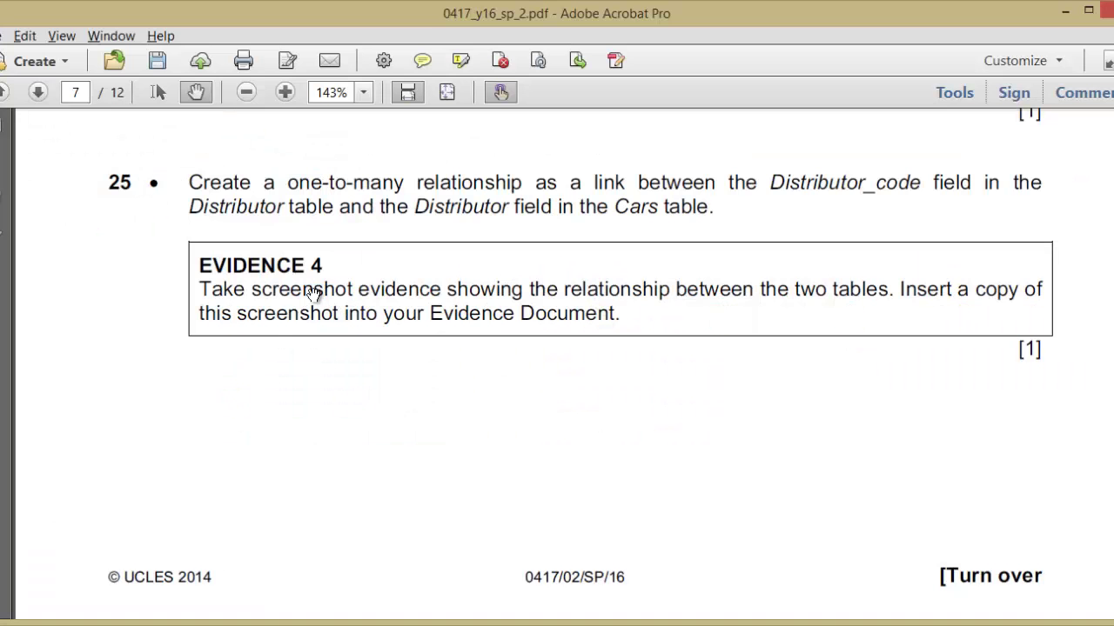
pyautogui.scroll(-5, 274, 261)
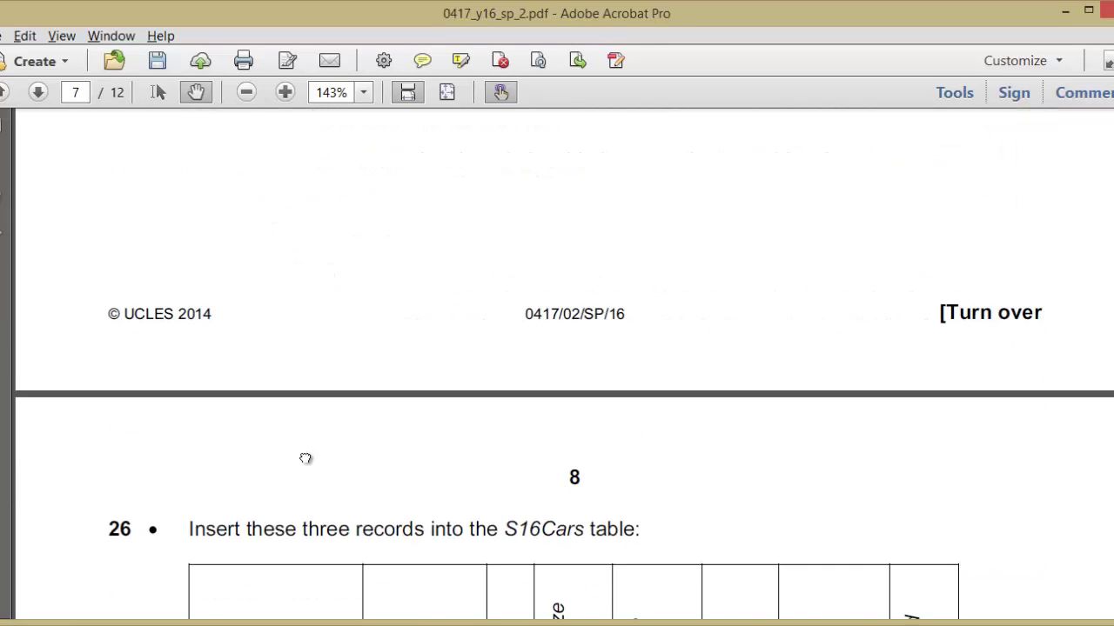
pyautogui.scroll(-1, 302, 247)
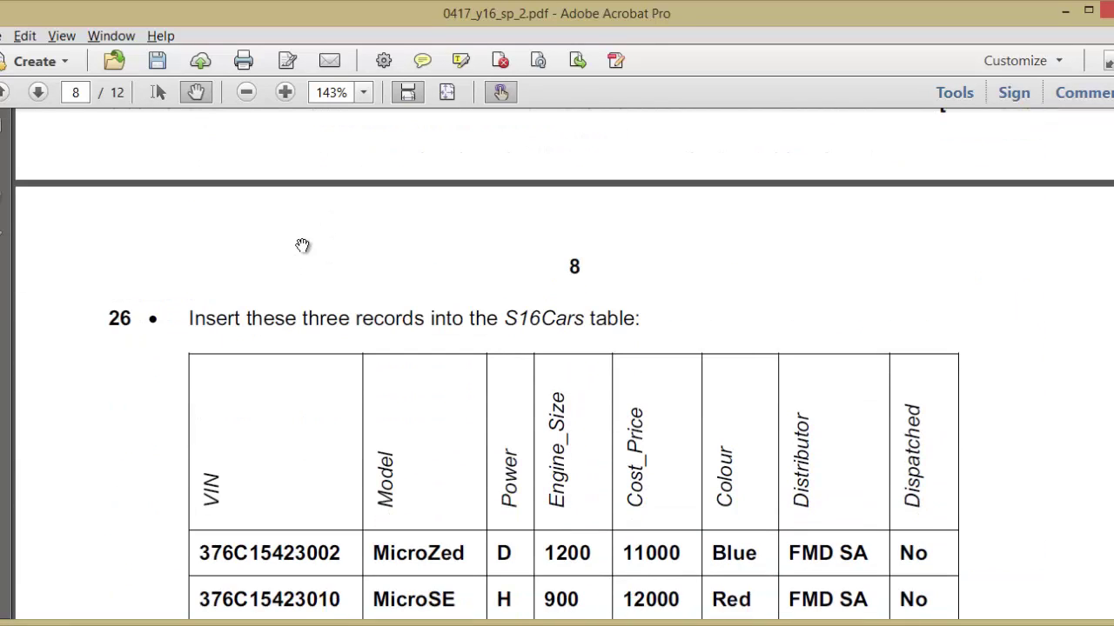
pyautogui.scroll(-2, 339, 383)
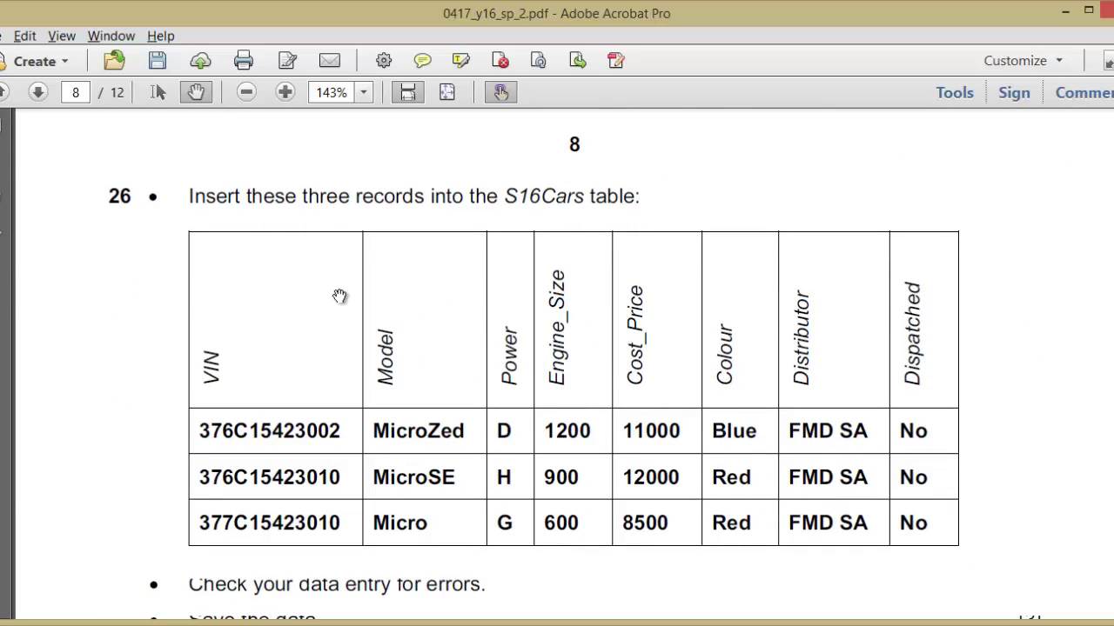
pyautogui.hotkey('alt', 'Tab')
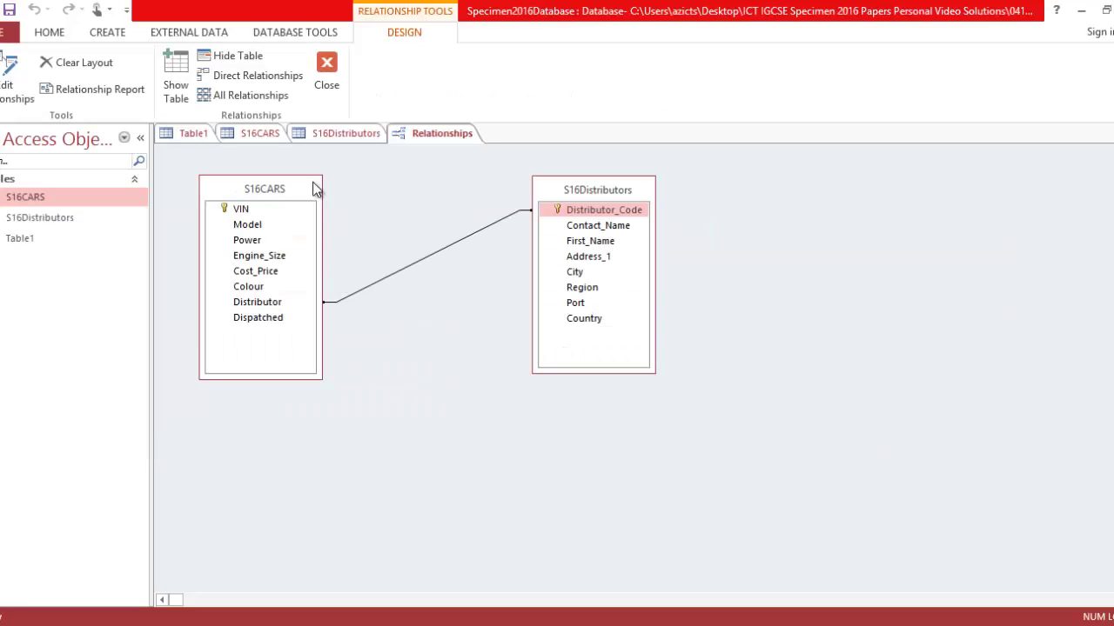
# Step: Show the S16CARS table's data and go to the VIN field of a new record after the last one
pyautogui.click(263, 138)
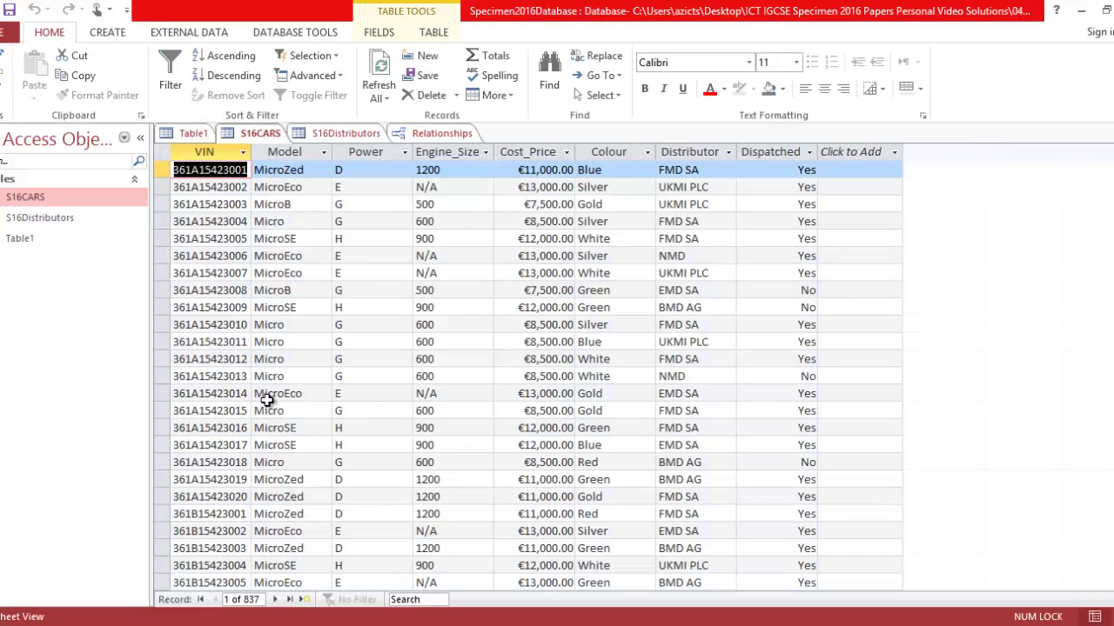
pyautogui.hotkey('ctrl', 'End')
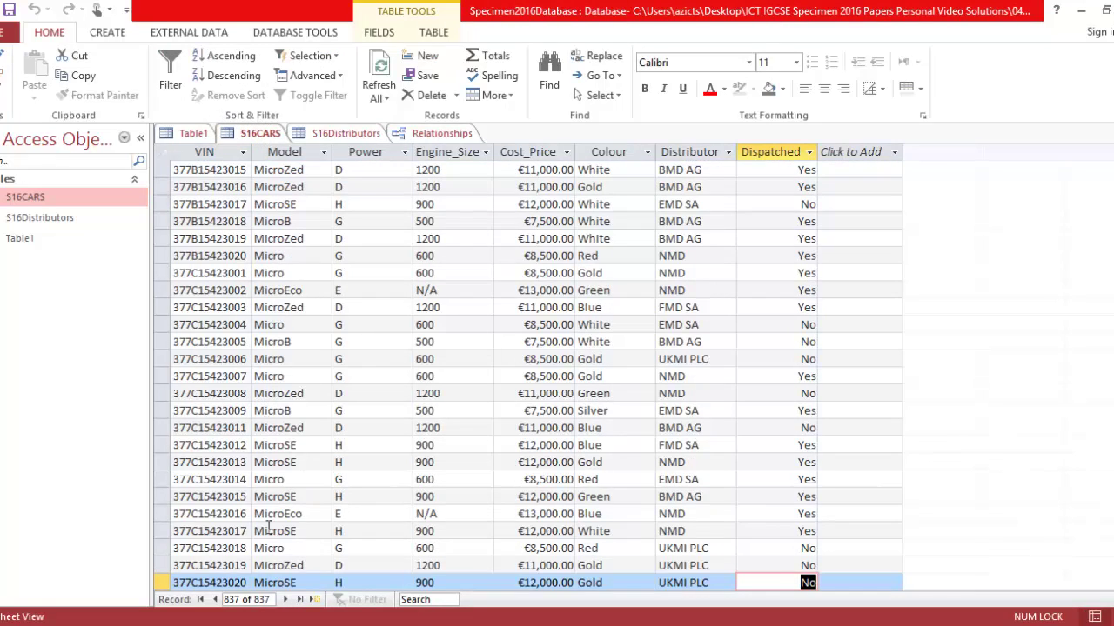
pyautogui.click(287, 600)
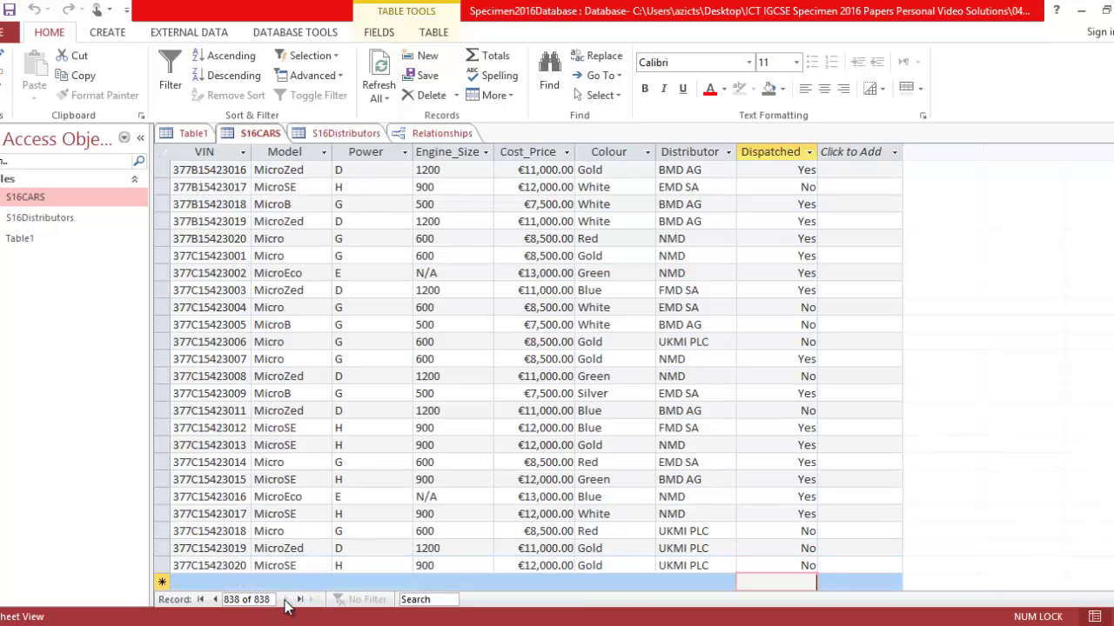
pyautogui.click(210, 584)
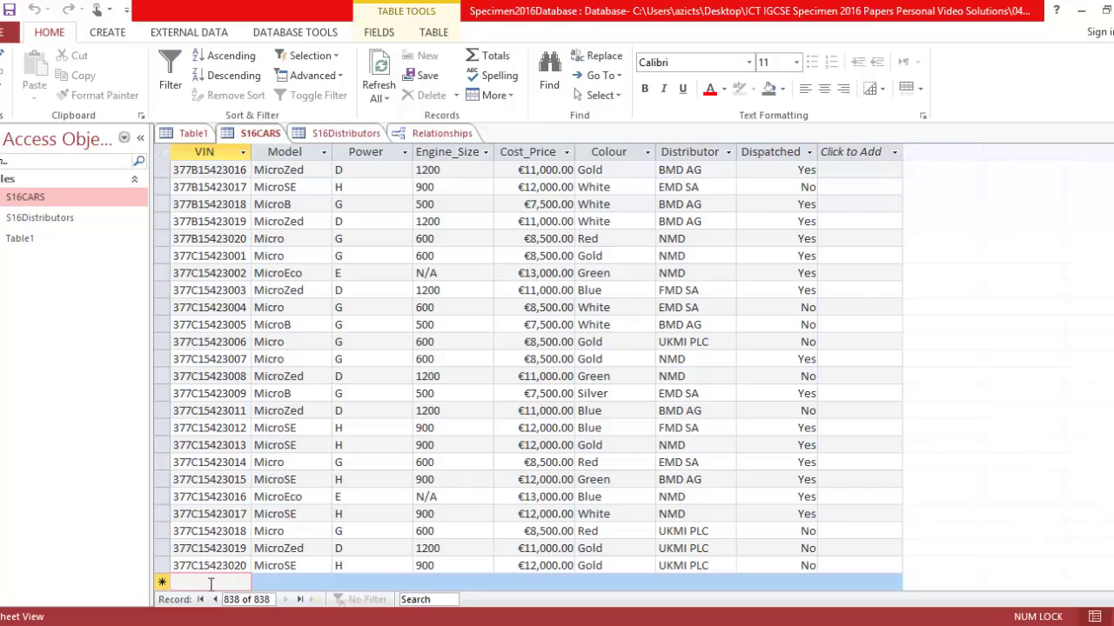
# Step: Copy the VIN 376C15423002 from question 26's table in the PDF into the new S16CARS record
pyautogui.hotkey('alt', 'Tab')
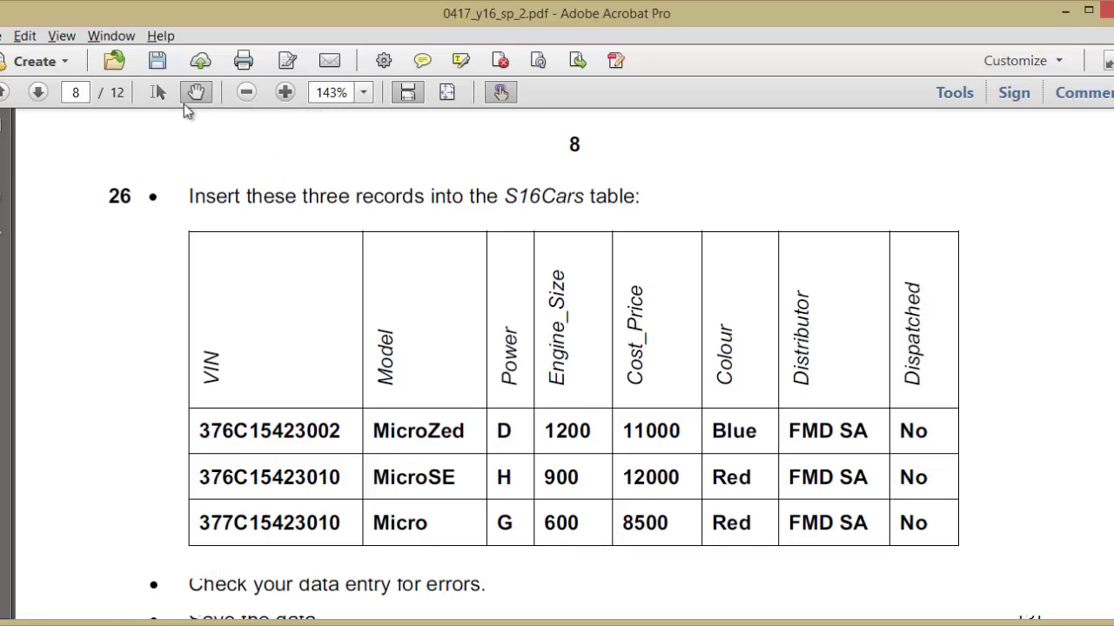
pyautogui.click(166, 94)
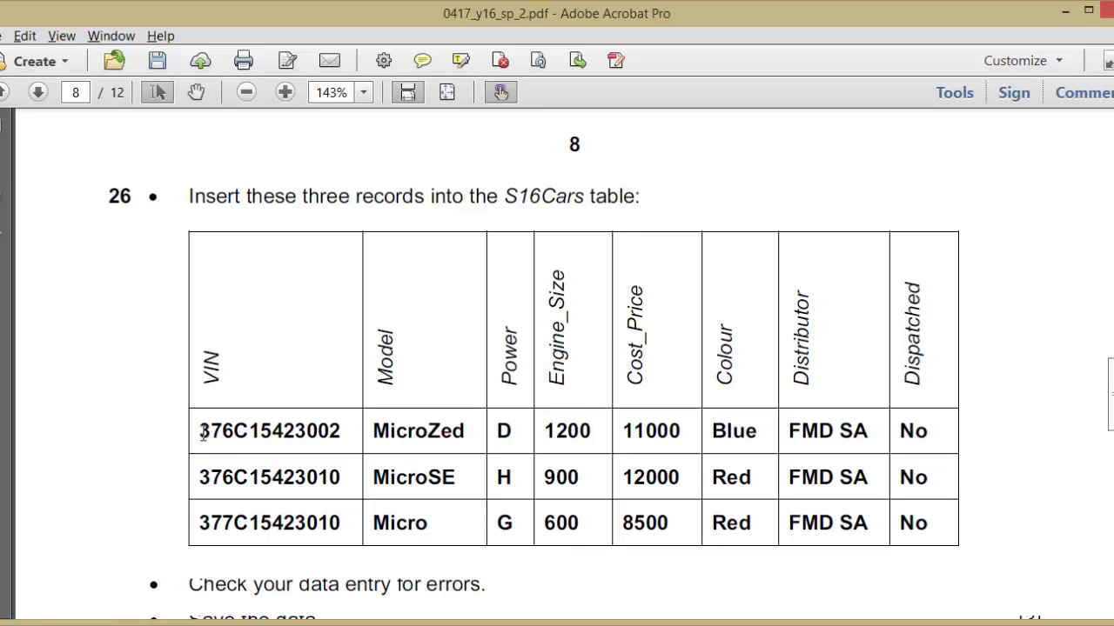
pyautogui.moveTo(202, 432); pyautogui.dragTo(341, 435)
pyautogui.hotkey('ctrl', 'c')
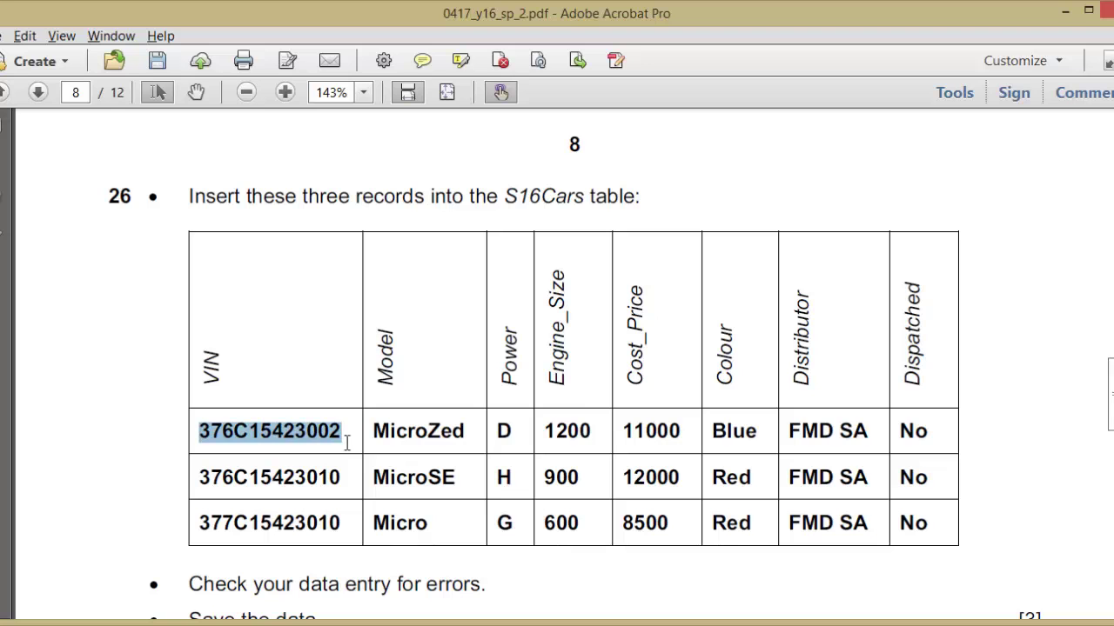
pyautogui.hotkey('alt', 'Tab')
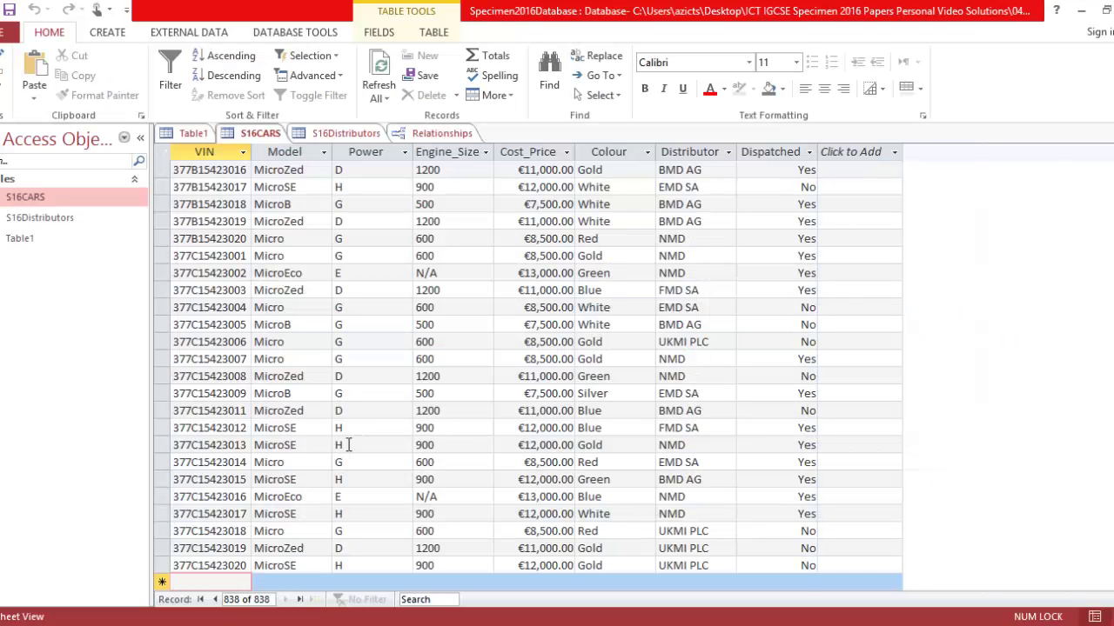
pyautogui.hotkey('ctrl', 'v')
pyautogui.press('Tab')
# Step: Copy the model MicroZed from the PDF into the new S16CARS record's Model field and return to the PDF
pyautogui.hotkey('alt', 'Tab')
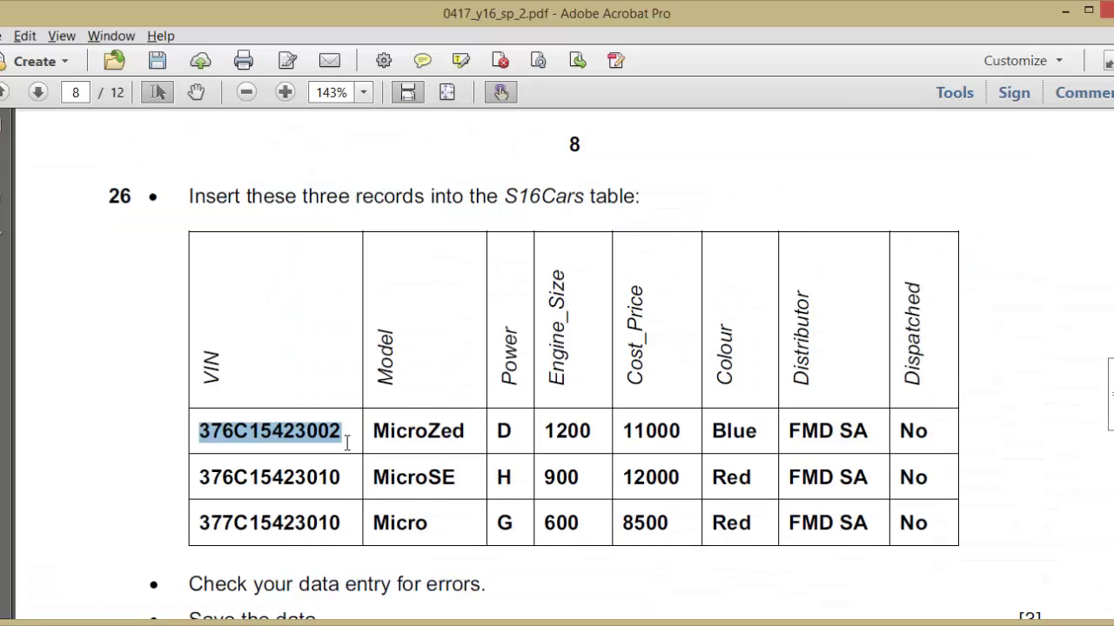
pyautogui.moveTo(374, 432); pyautogui.dragTo(470, 436)
pyautogui.hotkey('ctrl', 'c')
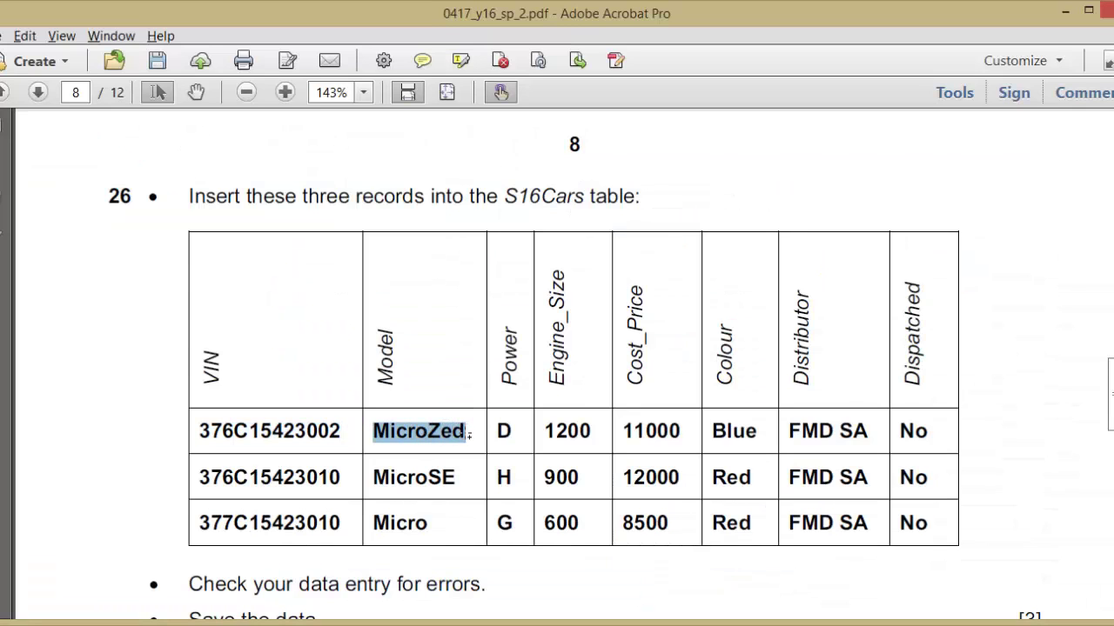
pyautogui.hotkey('alt', 'Tab')
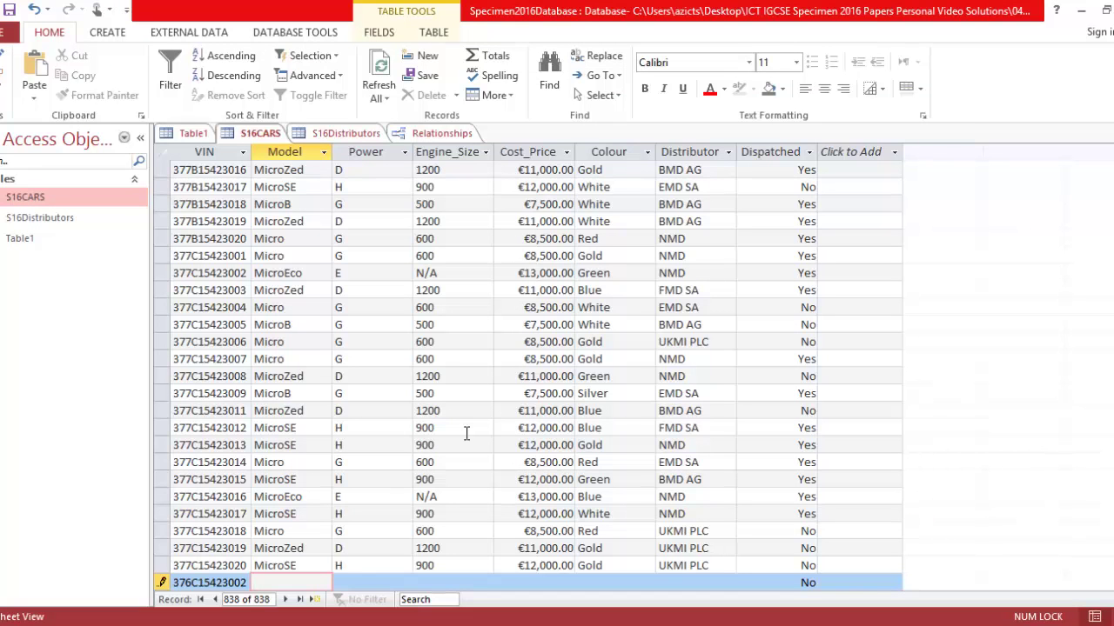
pyautogui.hotkey('ctrl', 'v')
pyautogui.press('Tab')
pyautogui.hotkey('alt', 'Tab')
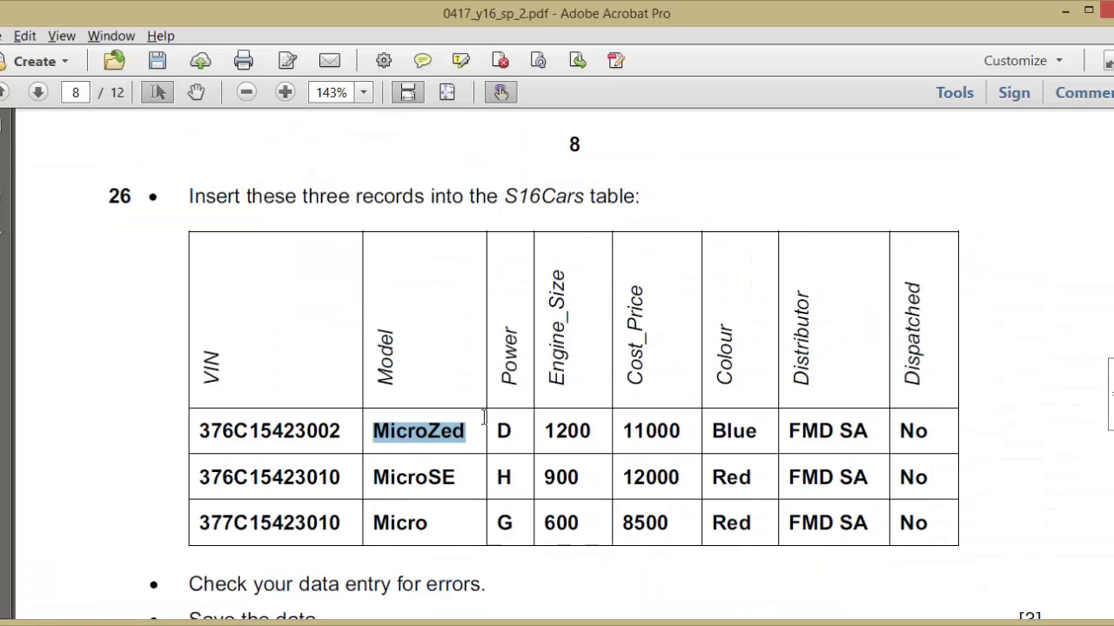
# Step: Enter Power D and Engine_Size 1200 from the PDF's first row into the new S16CARS record in Access
pyautogui.moveTo(496, 431); pyautogui.dragTo(515, 435)
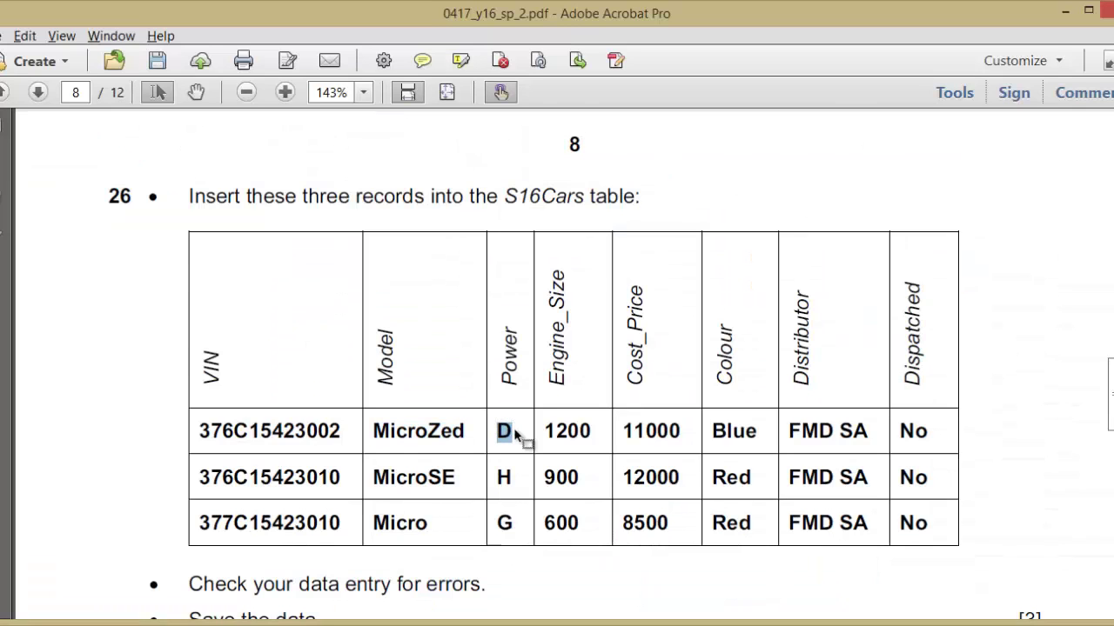
pyautogui.hotkey('alt', 'Tab')
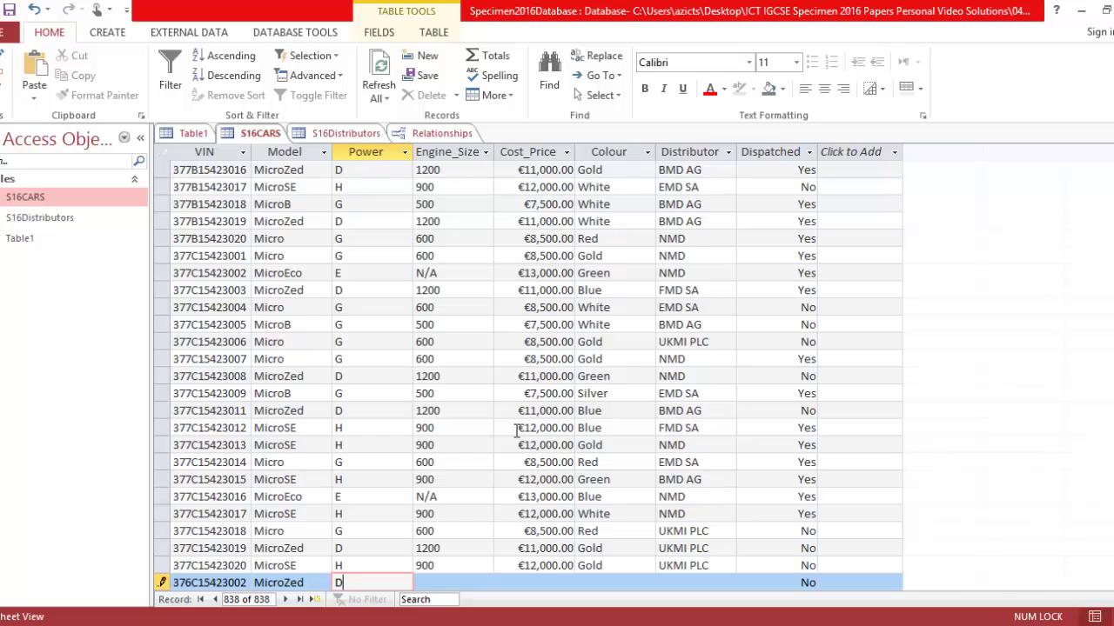
pyautogui.press('Tab')
pyautogui.hotkey('alt', 'Tab')
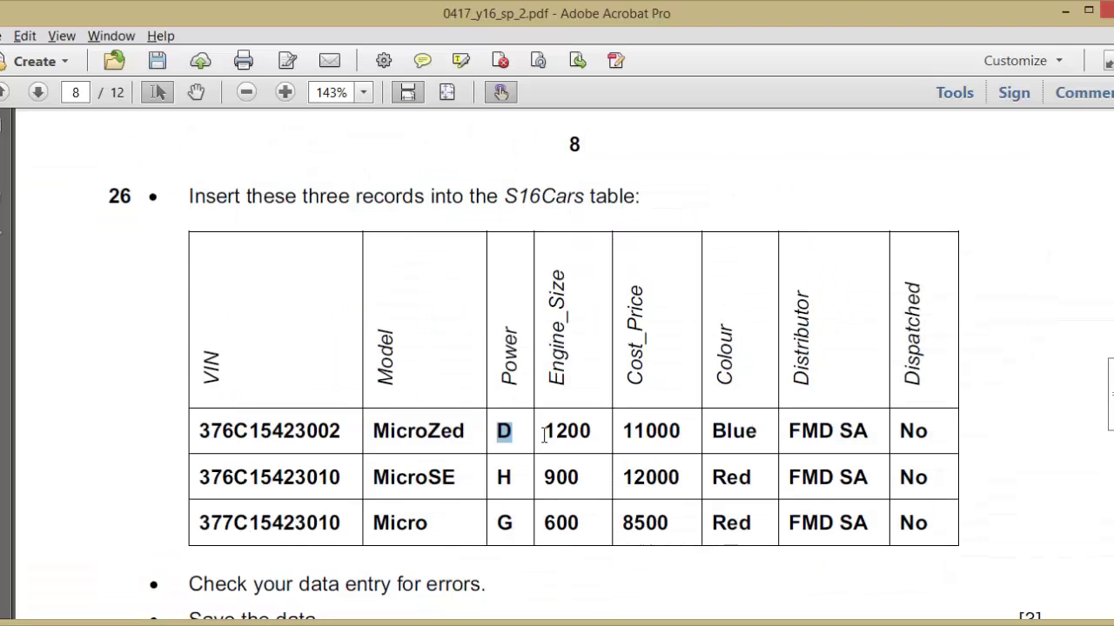
pyautogui.moveTo(545, 432); pyautogui.dragTo(593, 432)
pyautogui.hotkey('ctrl', 'c')
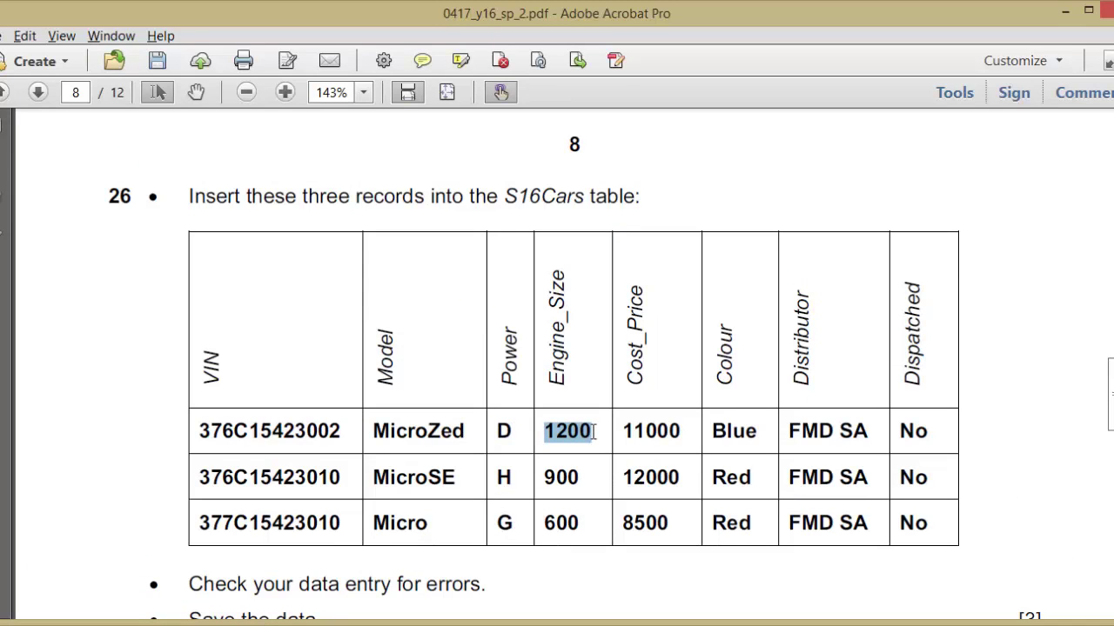
pyautogui.hotkey('alt', 'Tab')
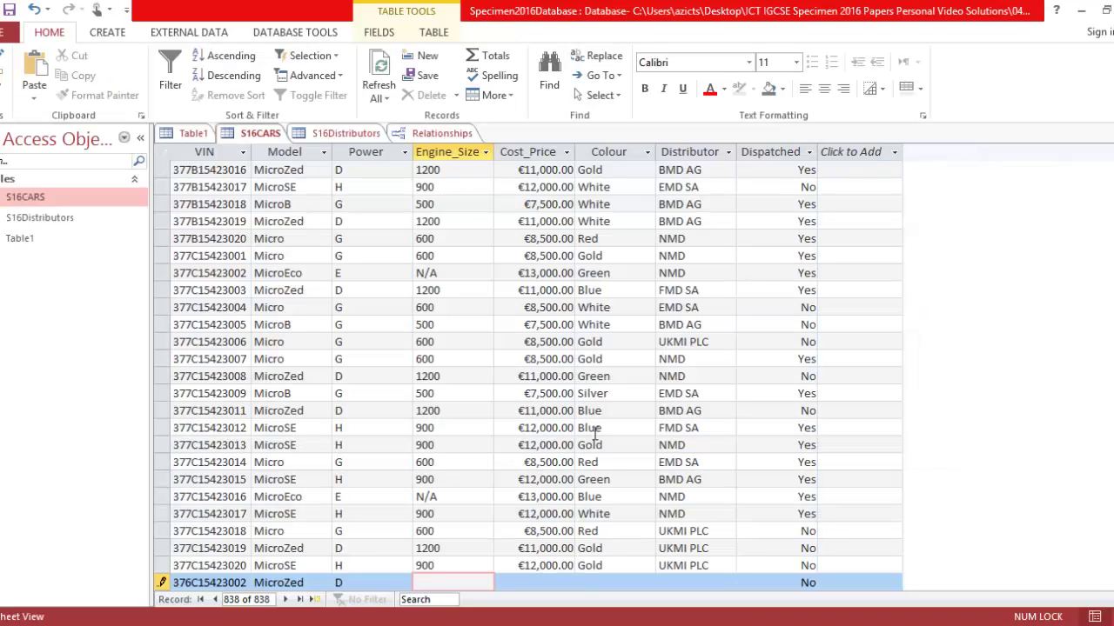
pyautogui.hotkey('ctrl', 'v')
pyautogui.press('Tab')
# Step: Check the first car's cost price in the PDF and enter 11000 as its Cost_Price in the S16CARS record
pyautogui.hotkey('alt', 'Tab')
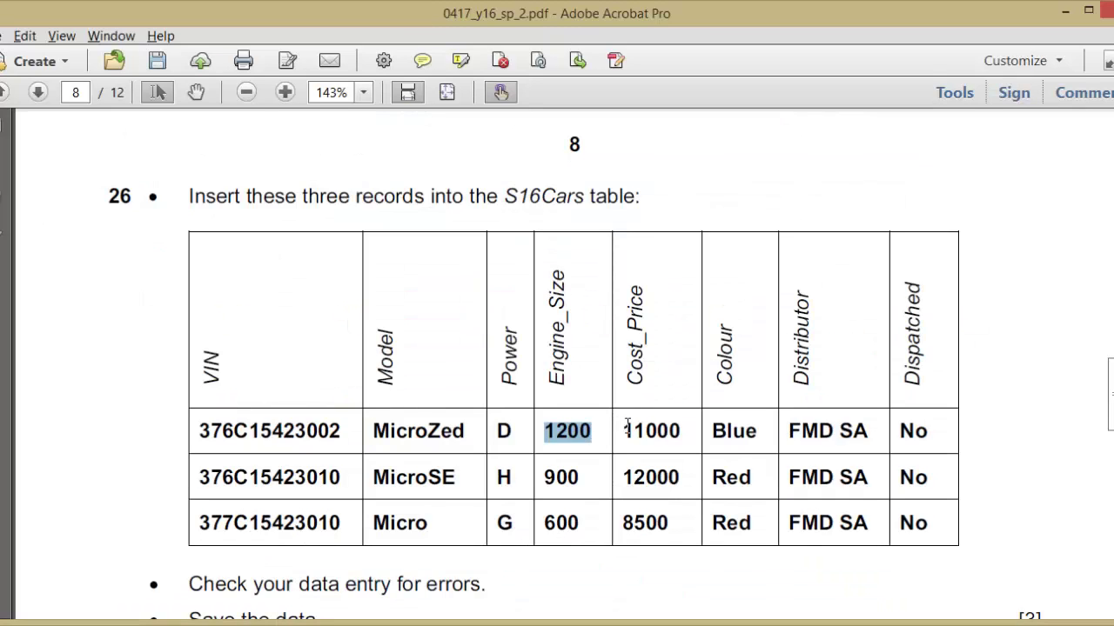
pyautogui.moveTo(625, 431); pyautogui.dragTo(638, 430)
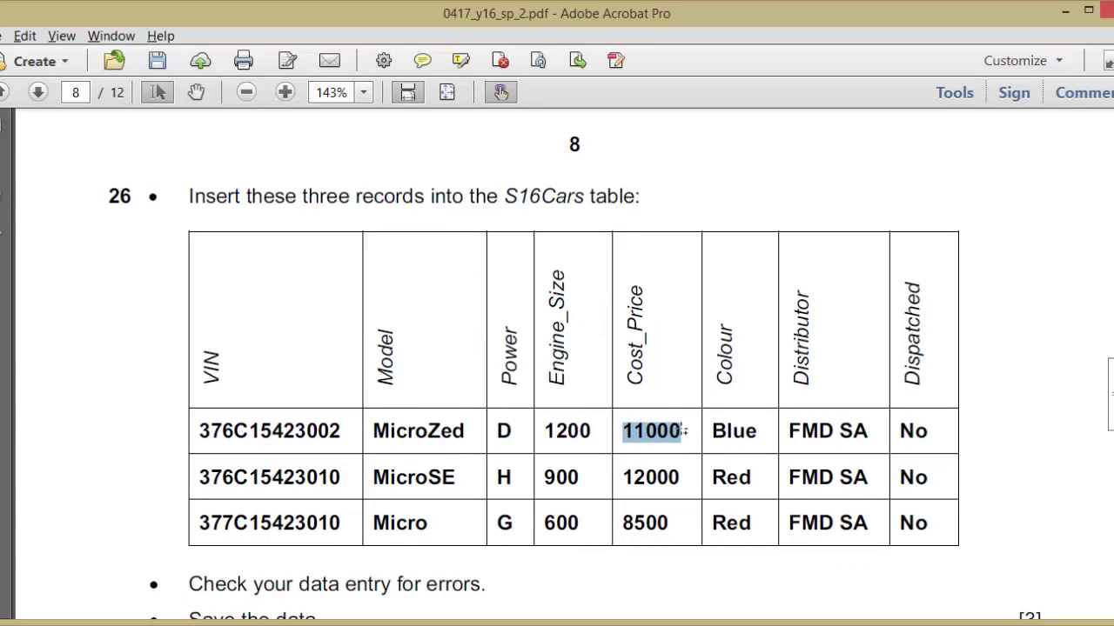
pyautogui.hotkey('alt', 'Tab')
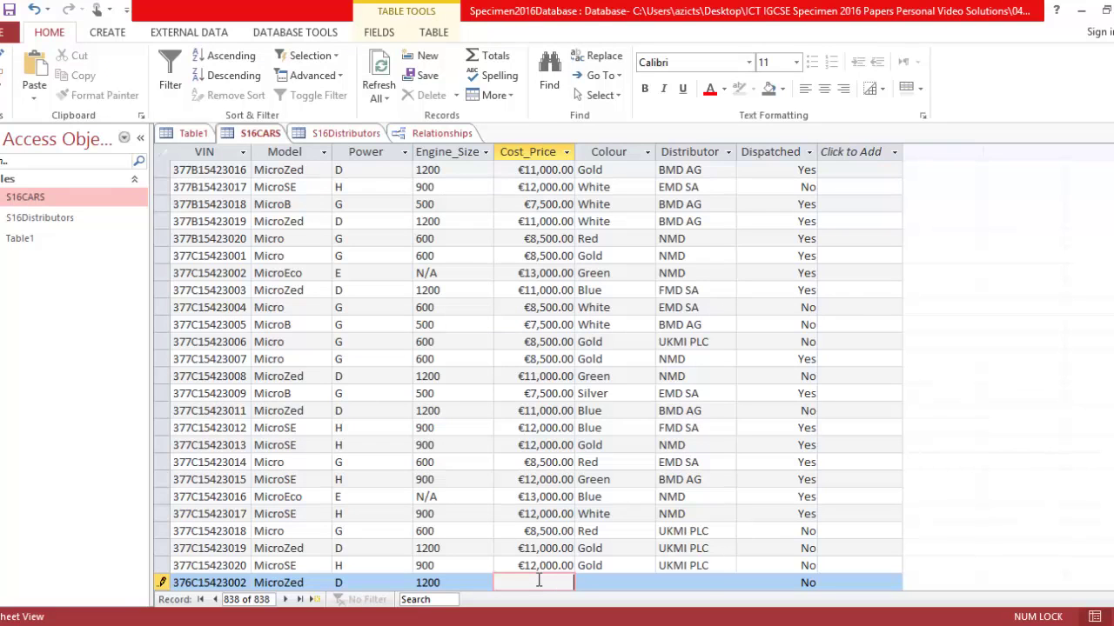
pyautogui.write('11000')
pyautogui.press('Tab')
# Step: Check the first car's colour in the PDF and enter Blue in the S16CARS record's Colour field
pyautogui.hotkey('alt', 'Tab')
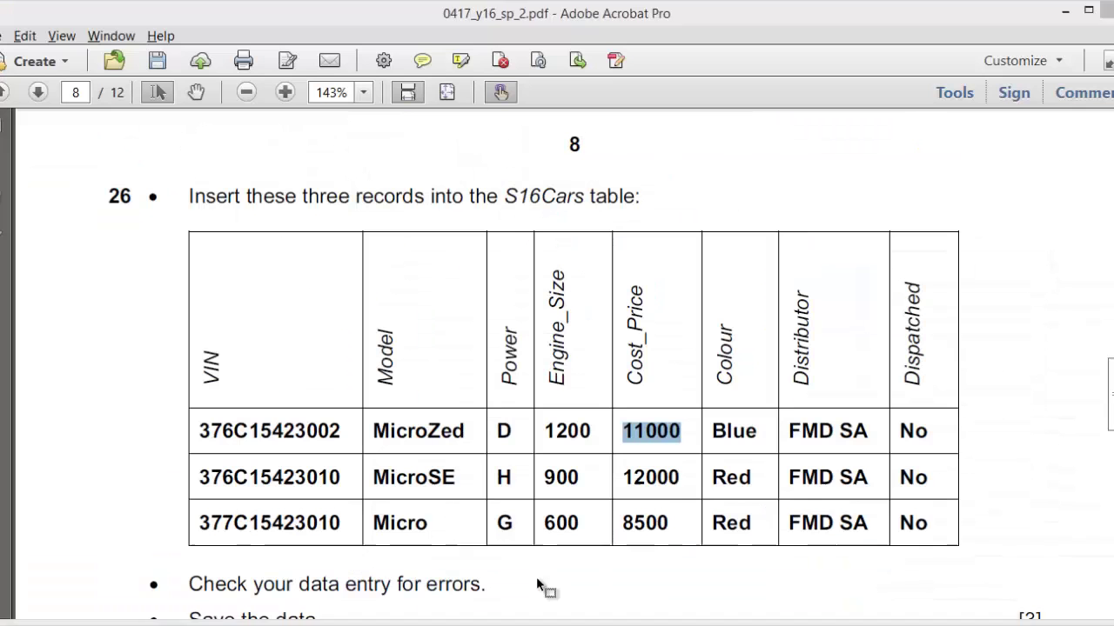
pyautogui.hotkey('alt', 'Tab')
pyautogui.press('capslock')
pyautogui.write('B')
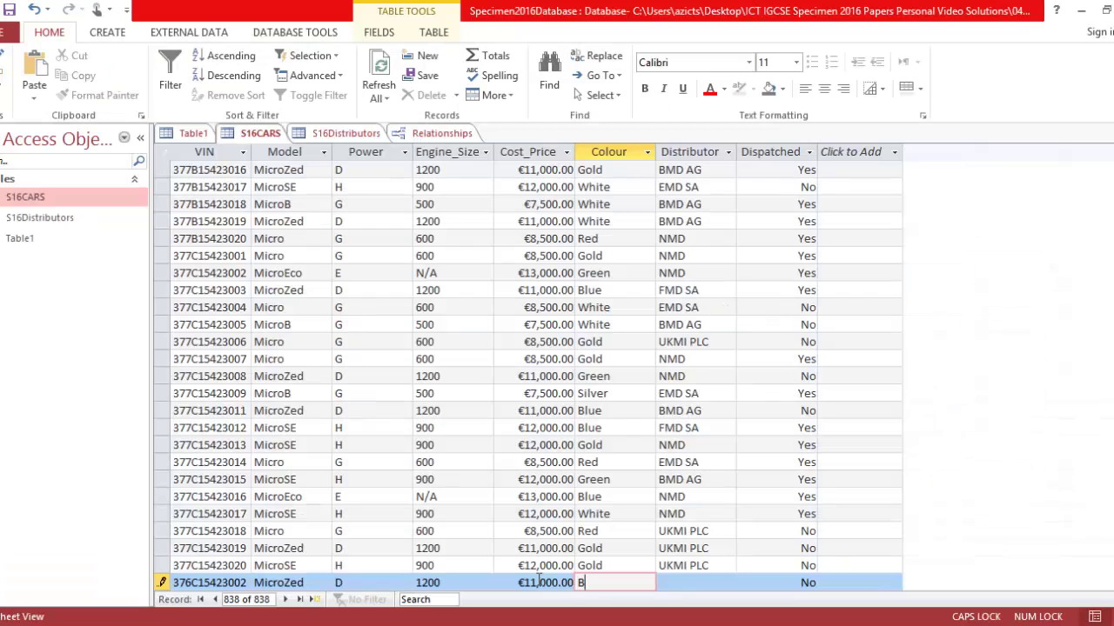
pyautogui.press('capslock')
pyautogui.write('lue')
pyautogui.press('Tab')
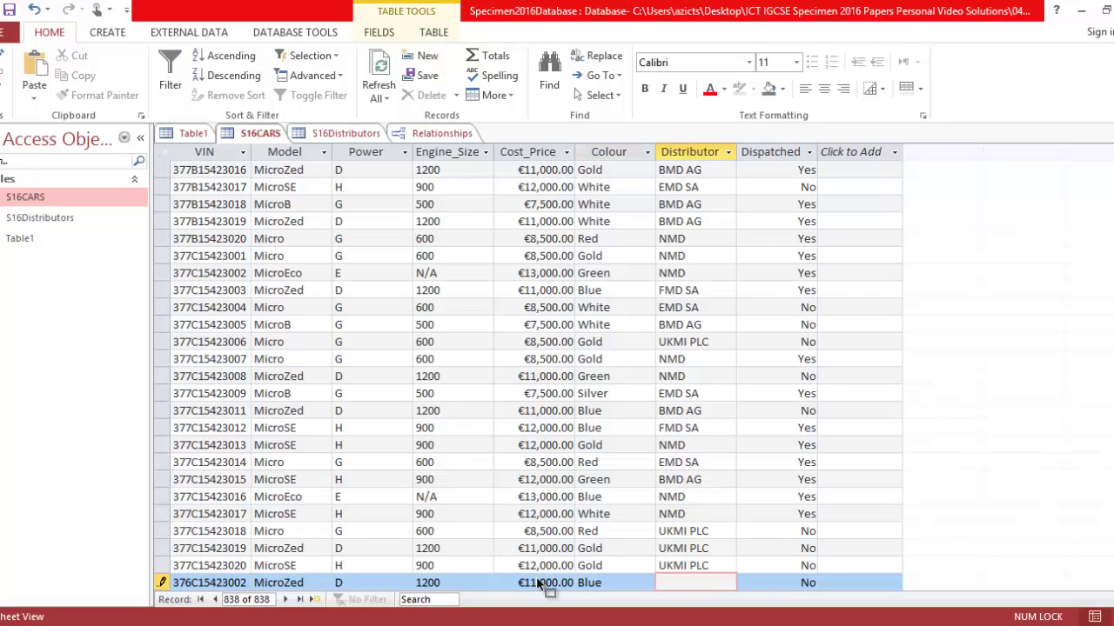
# Step: Copy the distributor FMD SA from the PDF into the first car's record, leave Dispatched at No, and go to a new record
pyautogui.hotkey('alt', 'Tab')
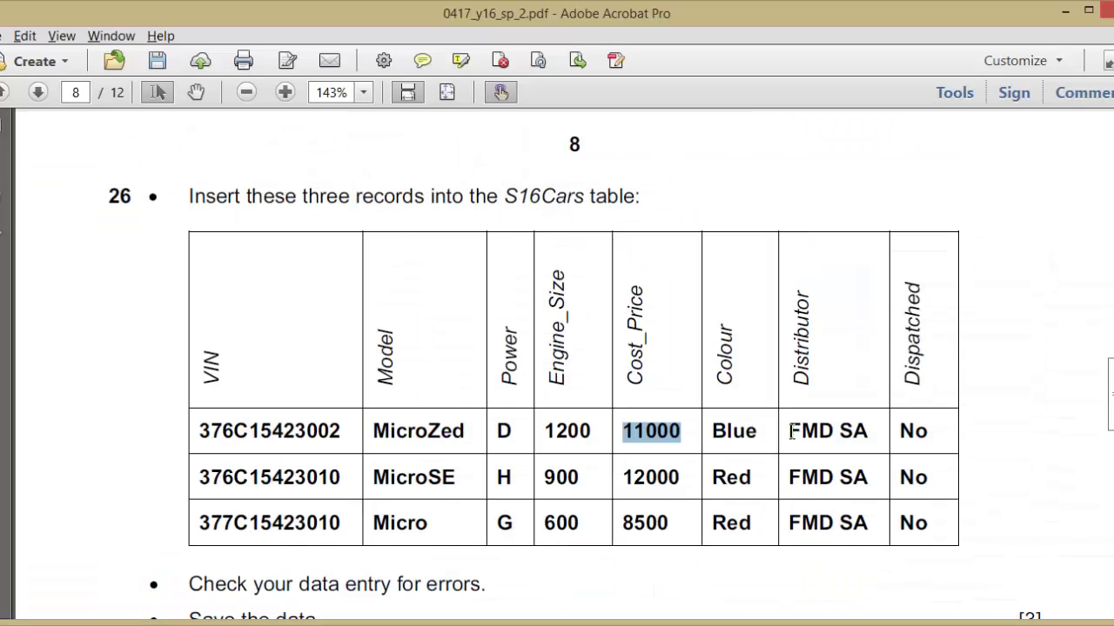
pyautogui.moveTo(787, 431); pyautogui.dragTo(870, 428)
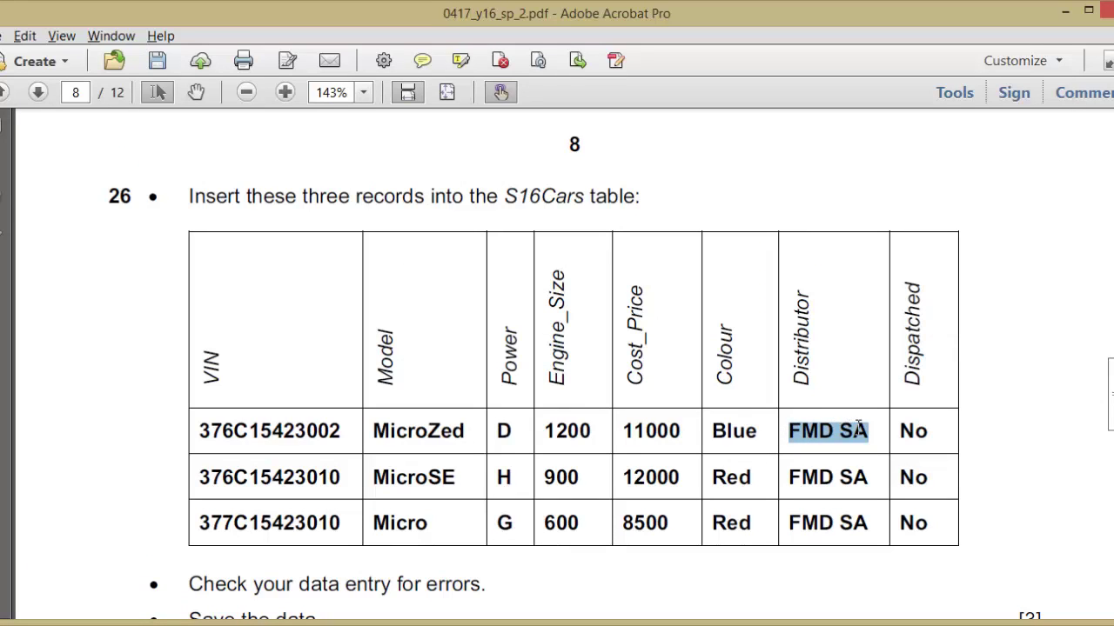
pyautogui.hotkey('ctrl', 'c')
pyautogui.hotkey('alt', 'Tab')
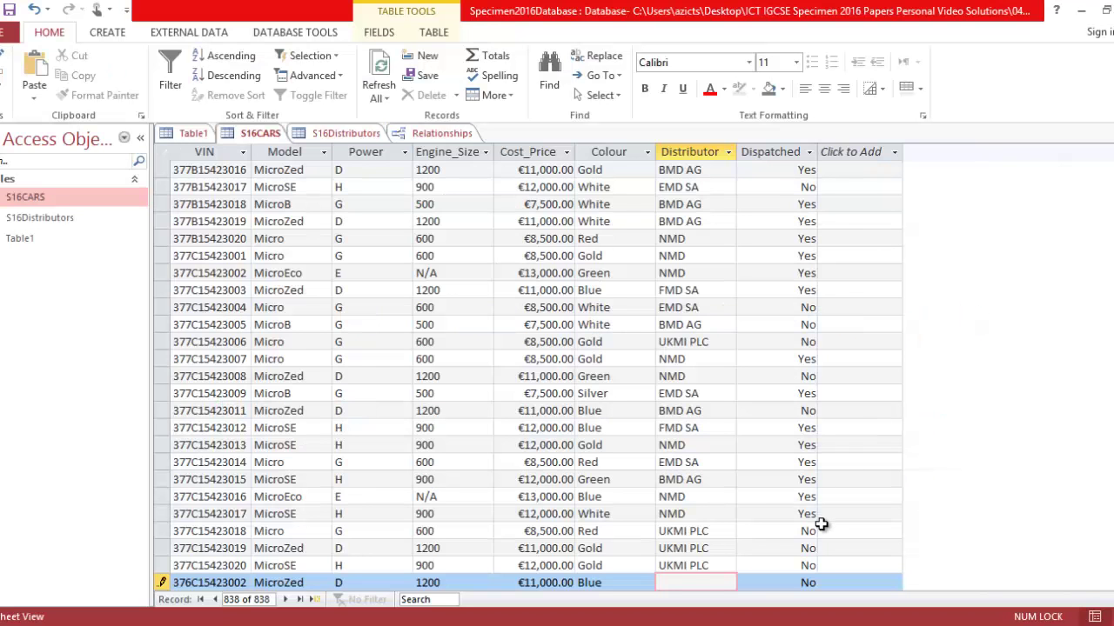
pyautogui.hotkey('ctrl', 'v')
pyautogui.press('Tab')
pyautogui.press('Tab')
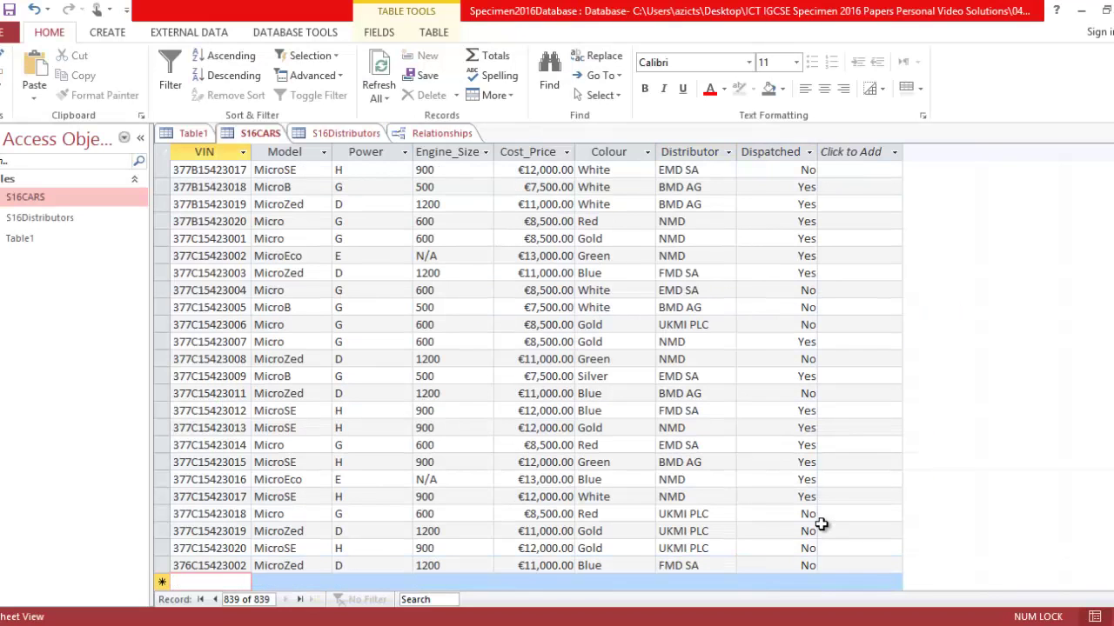
pyautogui.hotkey('alt', 'Tab')
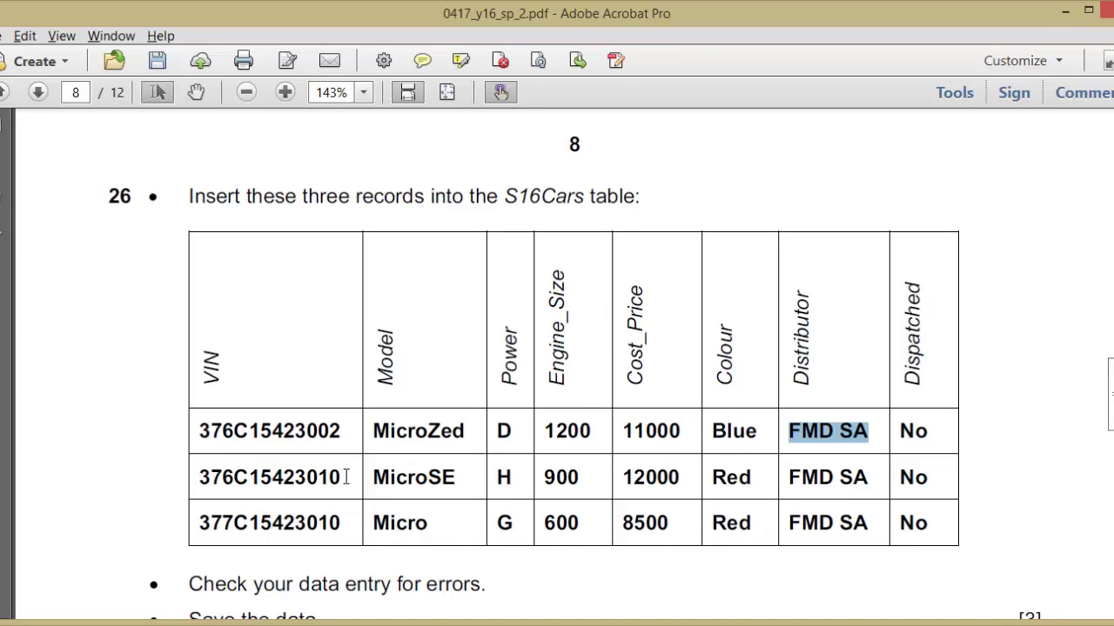
pyautogui.moveTo(344, 477); pyautogui.dragTo(199, 476)
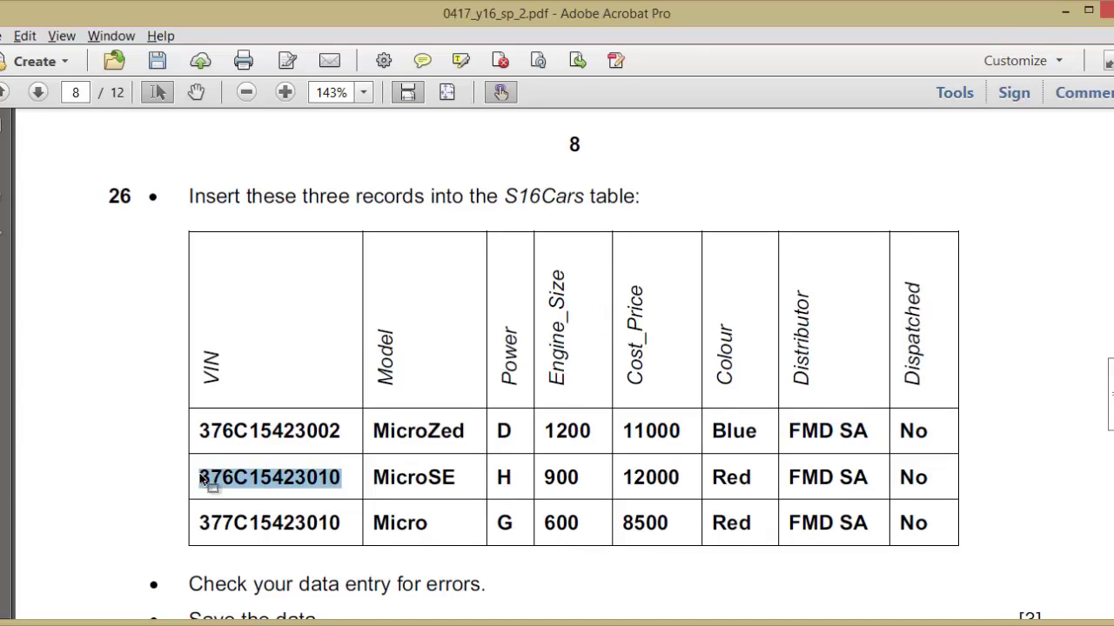
pyautogui.hotkey('ctrl', 'c')
pyautogui.hotkey('alt', 'Tab')
pyautogui.hotkey('ctrl', 'v')
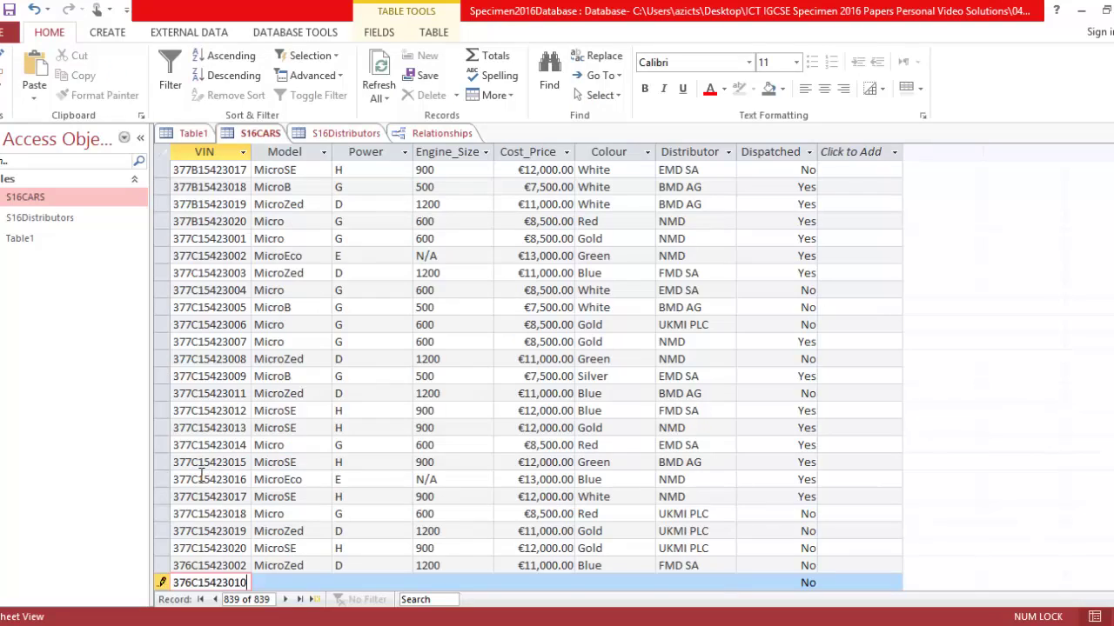
pyautogui.press('Tab')
# Step: Copy the model MicroSE from the PDF into the second car's Model field in S16CARS
pyautogui.hotkey('alt', 'Tab')
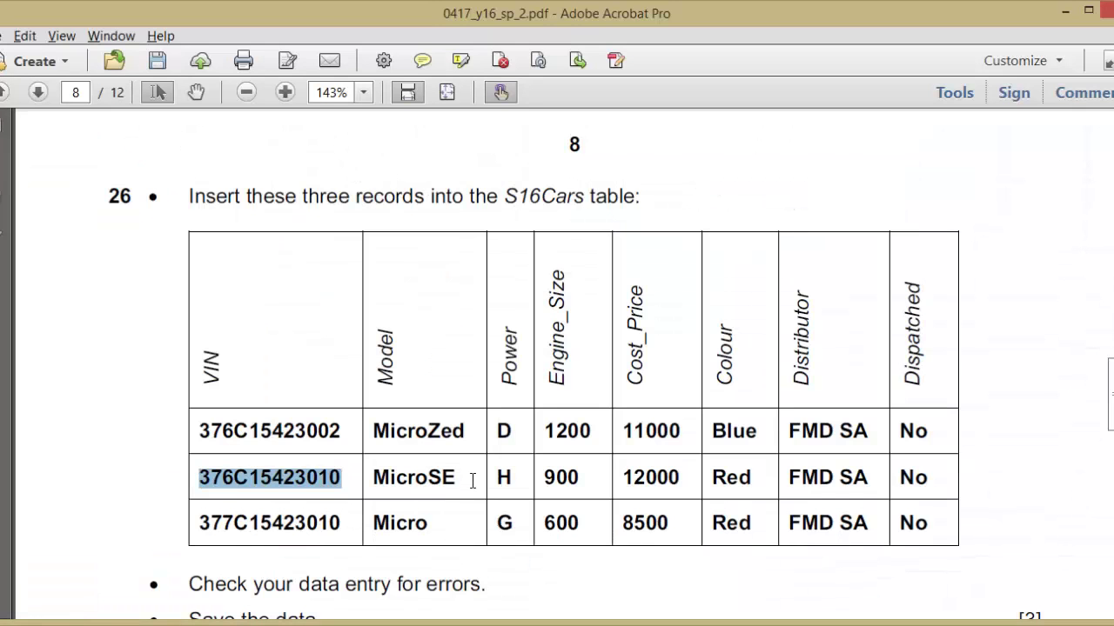
pyautogui.moveTo(456, 476); pyautogui.dragTo(376, 477)
pyautogui.hotkey('ctrl', 'c')
pyautogui.hotkey('alt', 'Tab')
pyautogui.hotkey('ctrl', 'v')
pyautogui.press('Tab')
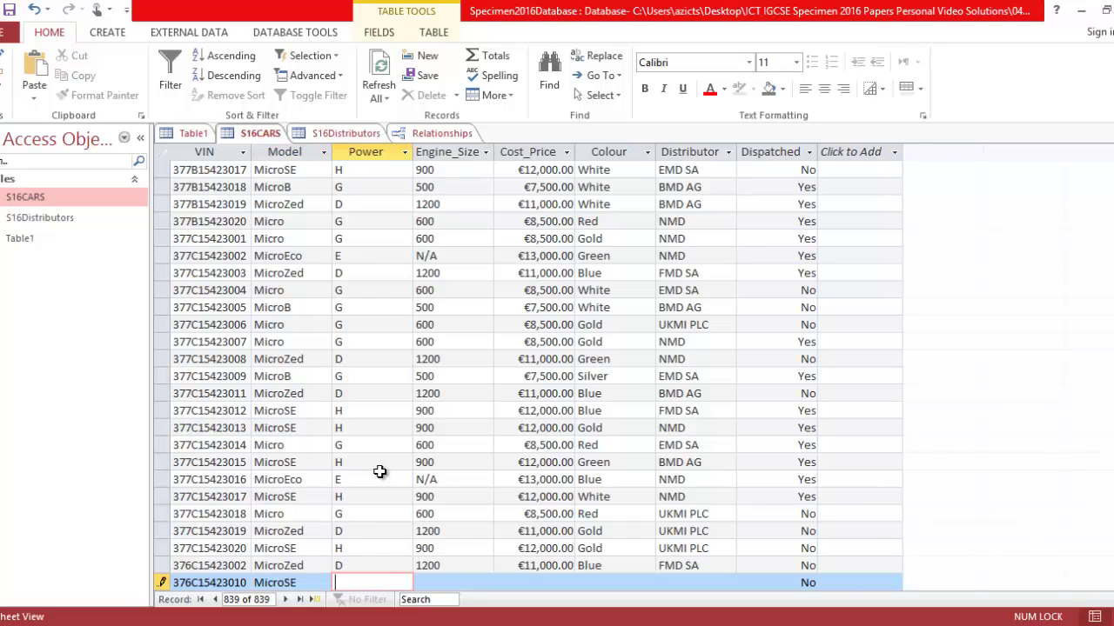
# Step: Enter Power H and Engine_Size 900 for the MicroSE record, checking each value against the PDF
pyautogui.hotkey('alt', 'Tab')
pyautogui.hotkey('alt', 'Tab')
pyautogui.write('H')
pyautogui.press('Tab')
pyautogui.hotkey('alt', 'Tab')
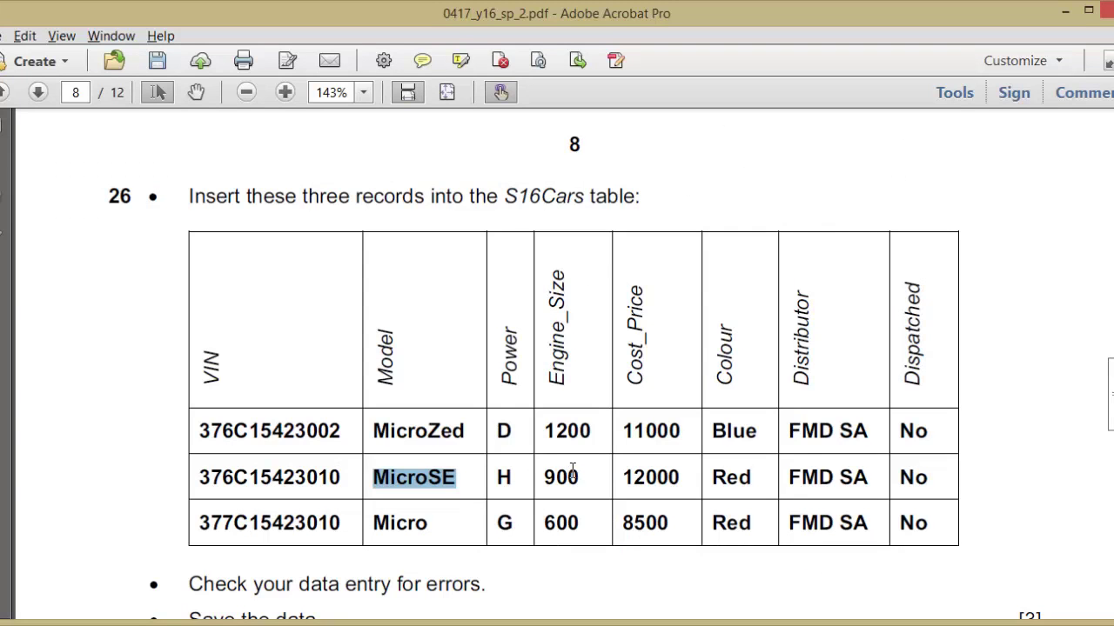
pyautogui.hotkey('alt', 'Tab')
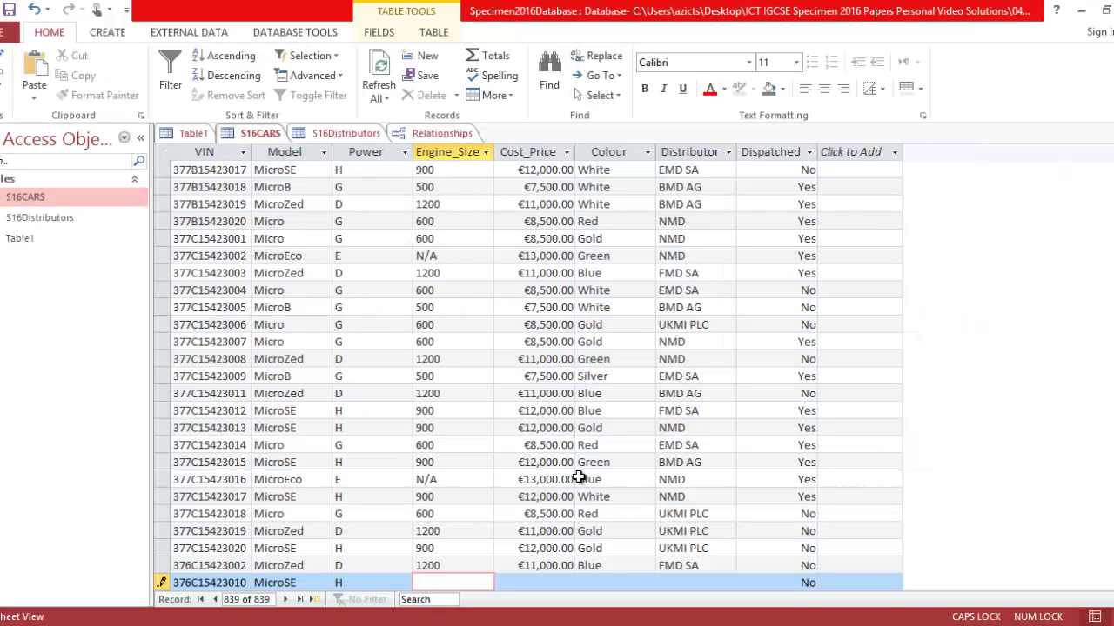
pyautogui.write('900')
pyautogui.press('Tab')
# Step: Check the MicroSE's cost price in the PDF and enter 12000 as its Cost_Price in S16CARS
pyautogui.hotkey('alt', 'Tab')
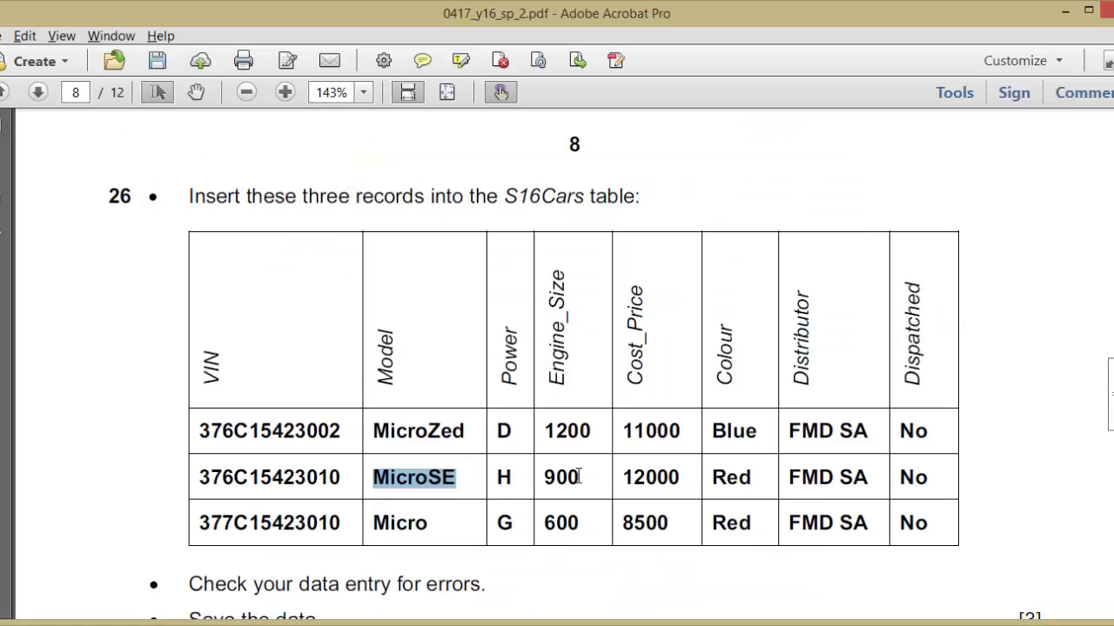
pyautogui.hotkey('alt', 'Tab')
pyautogui.write('1')
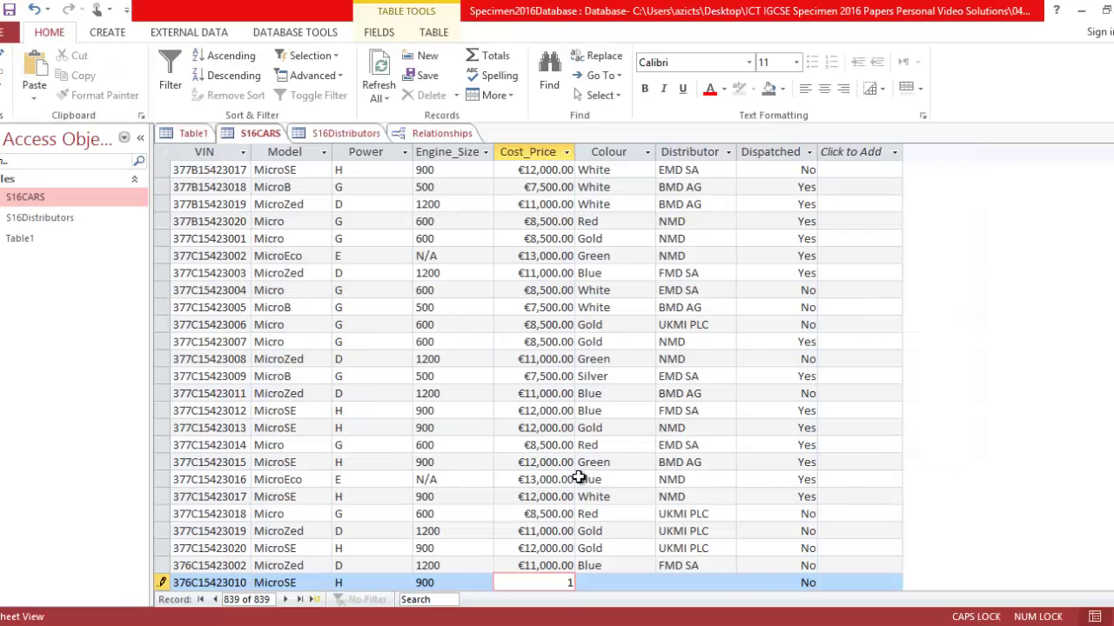
pyautogui.write('2000')
pyautogui.press('Tab')
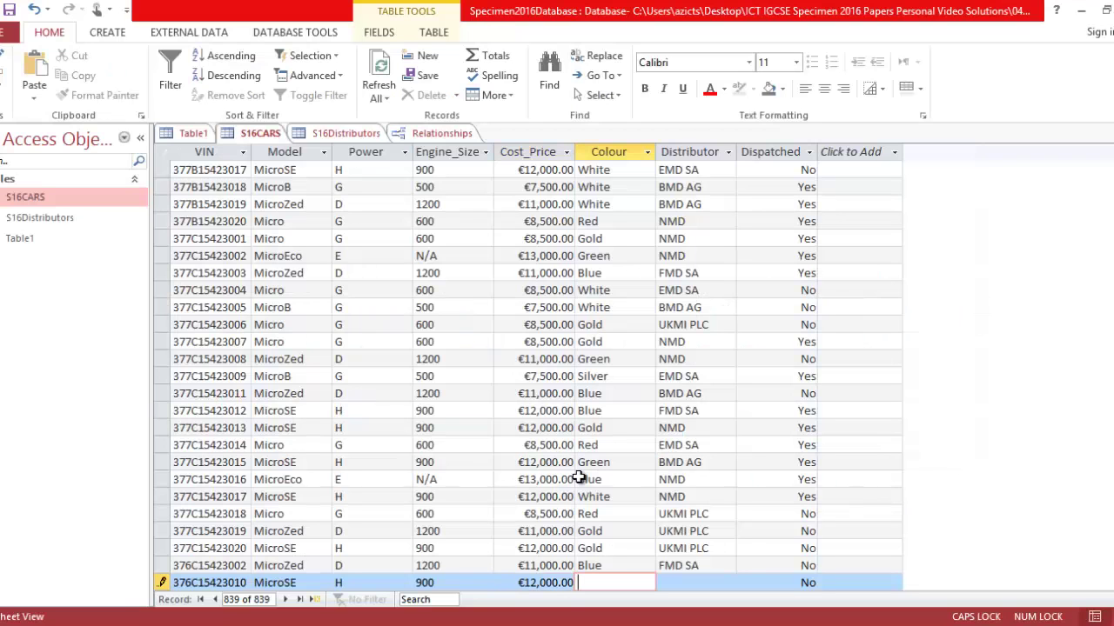
# Step: Check the MicroSE's colour in the PDF and enter Red, with a capital R, in its Colour field
pyautogui.hotkey('alt', 'Tab')
pyautogui.hotkey('alt', 'Tab')
pyautogui.press('capslock')
pyautogui.write('red')
pyautogui.press('BackSpace')
pyautogui.press('BackSpace')
pyautogui.press('BackSpace')
pyautogui.press('capslock')
pyautogui.write('R')
pyautogui.press('capslock')
pyautogui.write('ed')
pyautogui.press('Tab')
# Step: Enter the distributor FMD SA for the MicroSE record, leave Dispatched at No as in the PDF, and go to a new record
pyautogui.hotkey('alt', 'Tab')
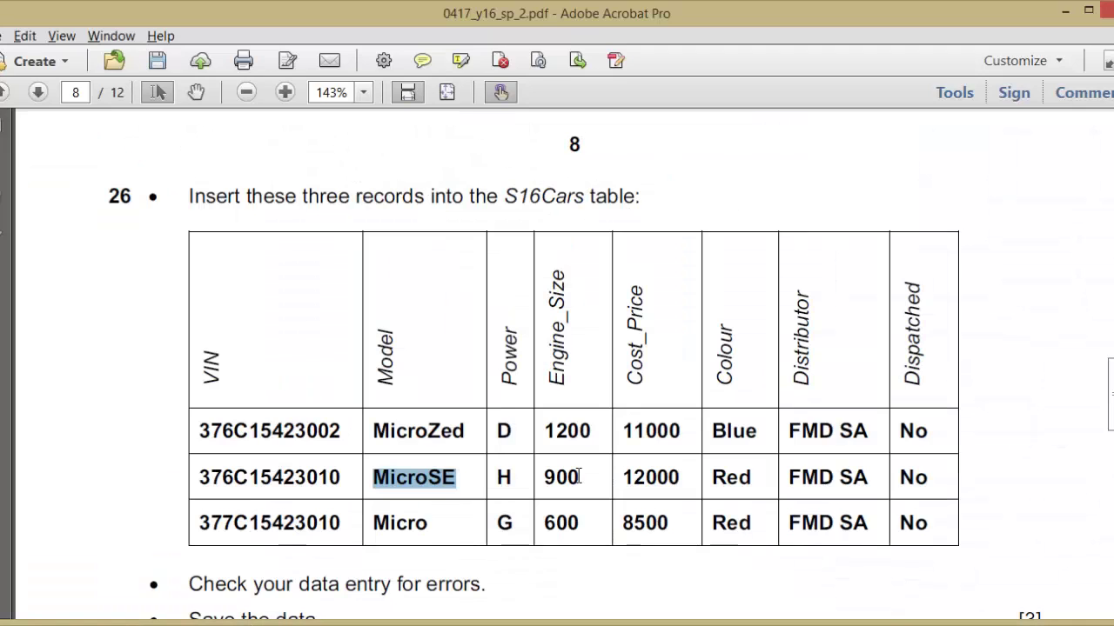
pyautogui.hotkey('alt', 'Tab')
pyautogui.press('capslock')
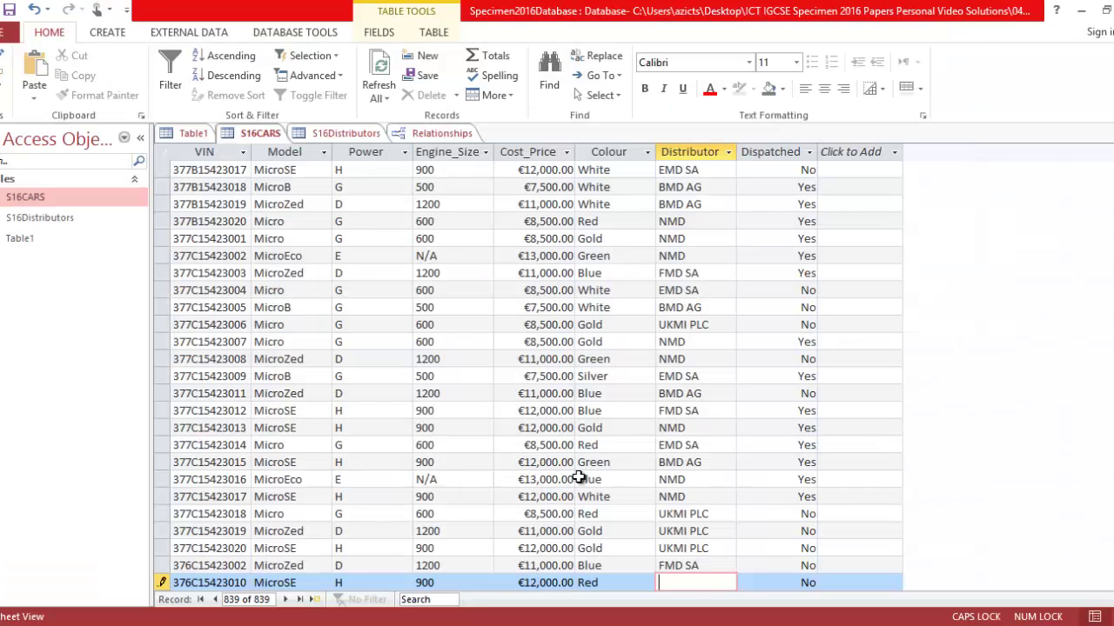
pyautogui.write('FMD SA')
pyautogui.press('Tab')
pyautogui.hotkey('alt', 'Tab')
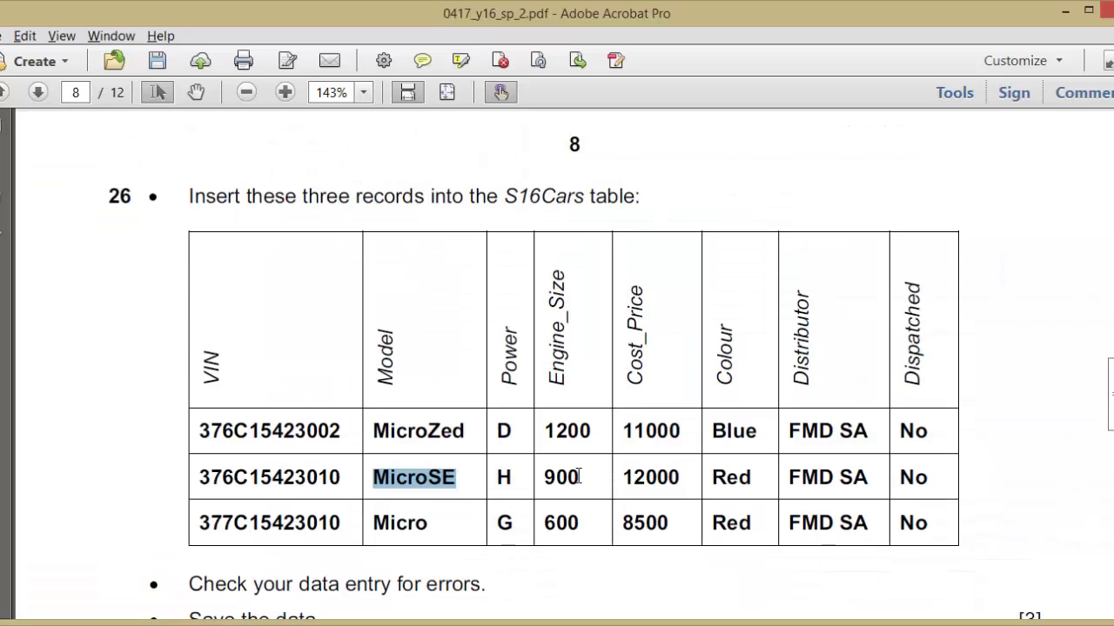
pyautogui.hotkey('alt', 'Tab')
pyautogui.press('Tab')
# Step: Copy the third car's VIN 377C15423010 from the PDF into the new S16CARS record
pyautogui.hotkey('alt', 'Tab')
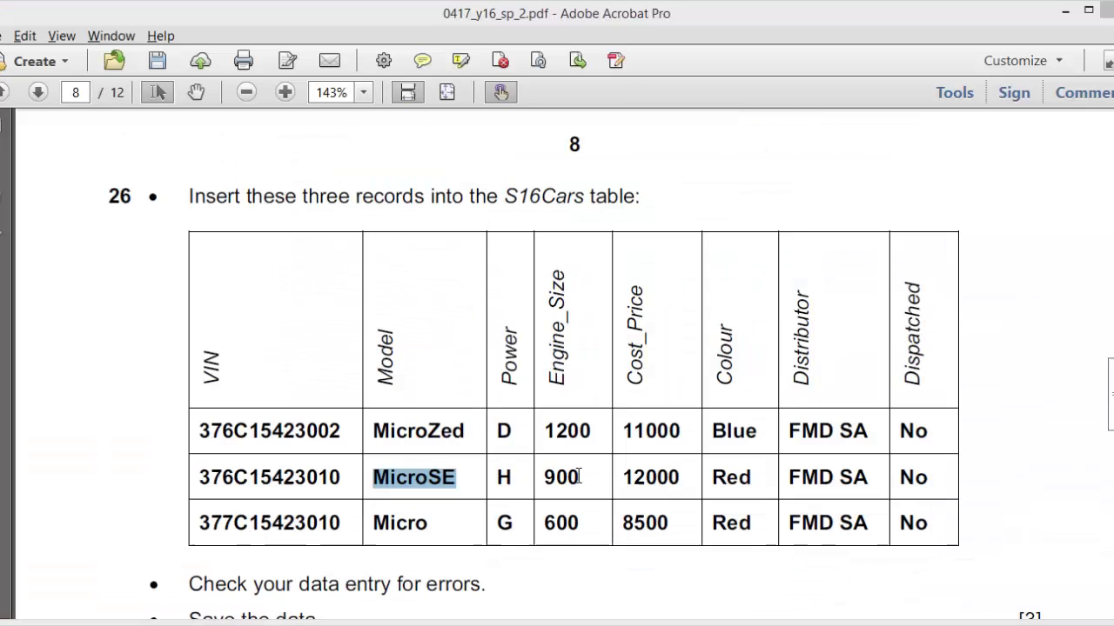
pyautogui.moveTo(344, 522); pyautogui.dragTo(199, 522)
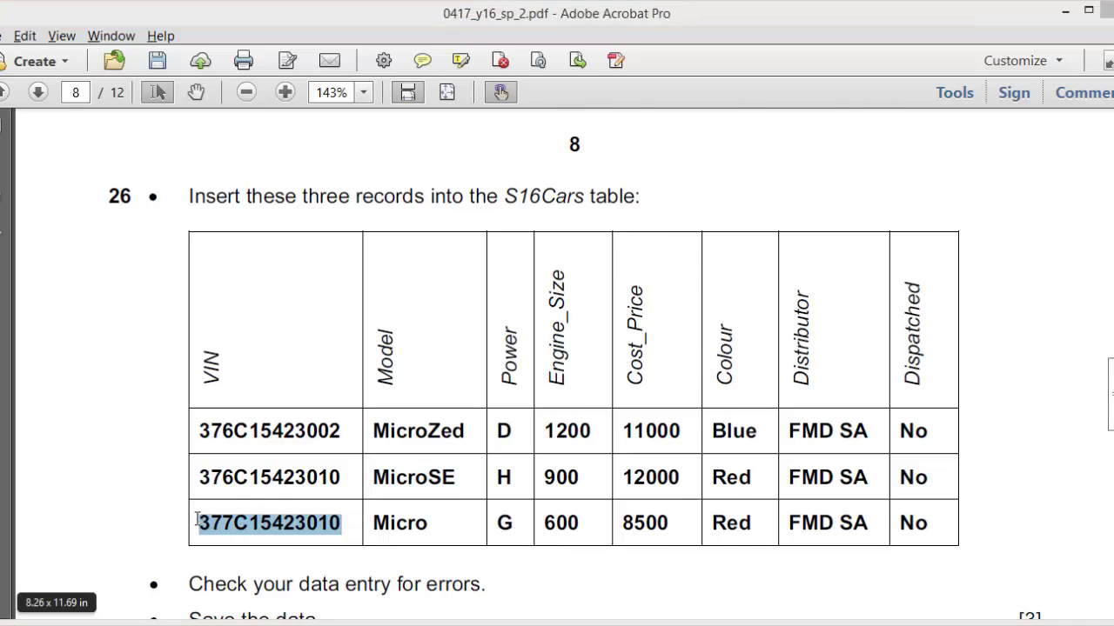
pyautogui.hotkey('alt', 'Tab')
pyautogui.hotkey('ctrl', 'v')
pyautogui.press('Tab')
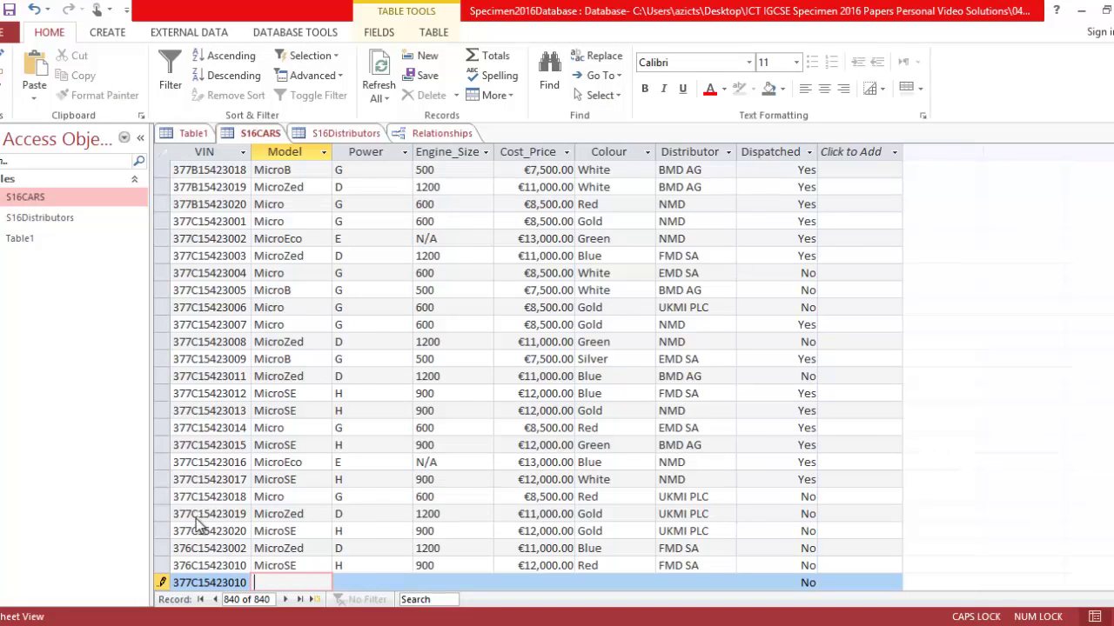
# Step: Check the third car's model in the PDF and enter Micro in its Model field in S16CARS
pyautogui.hotkey('alt', 'Tab')
pyautogui.hotkey('alt', 'Tab')
pyautogui.write('M')
pyautogui.press('capslock')
pyautogui.write('icro')
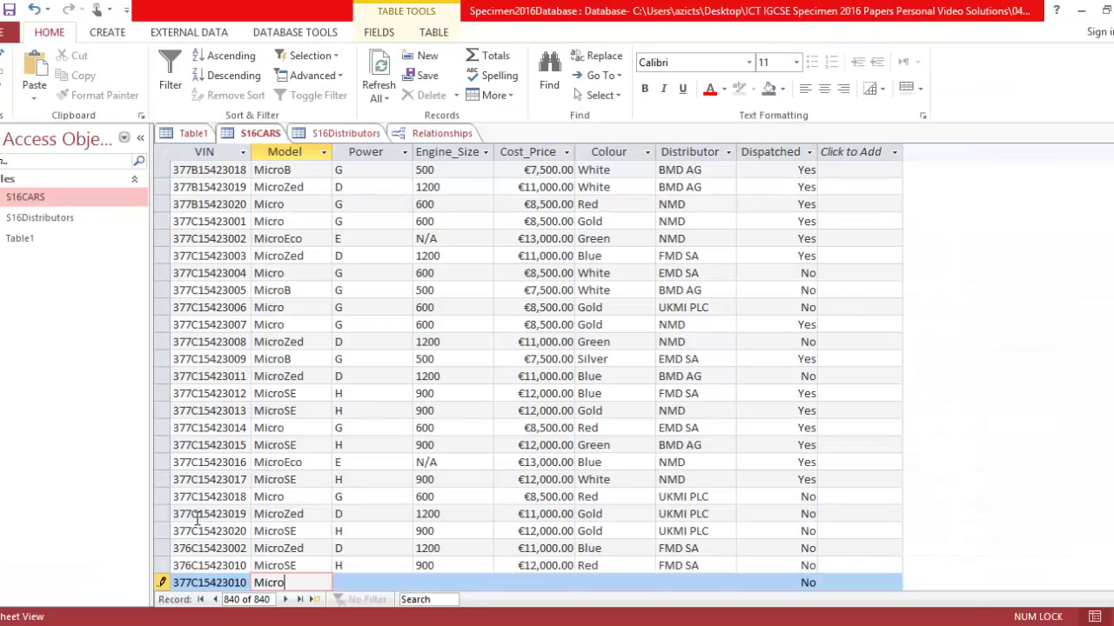
pyautogui.press('Tab')
# Step: Enter Power G and Engine_Size 600 for the third car's record, following the PDF's last row
pyautogui.hotkey('alt', 'Tab')
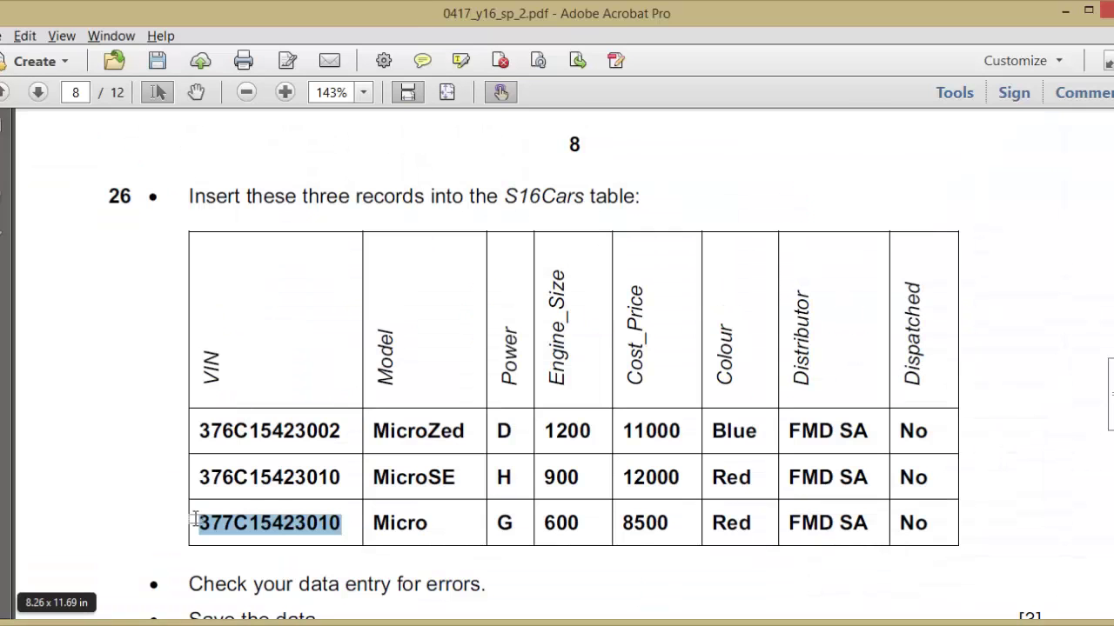
pyautogui.hotkey('alt', 'Tab')
pyautogui.press('capslock')
pyautogui.write('G')
pyautogui.press('Tab')
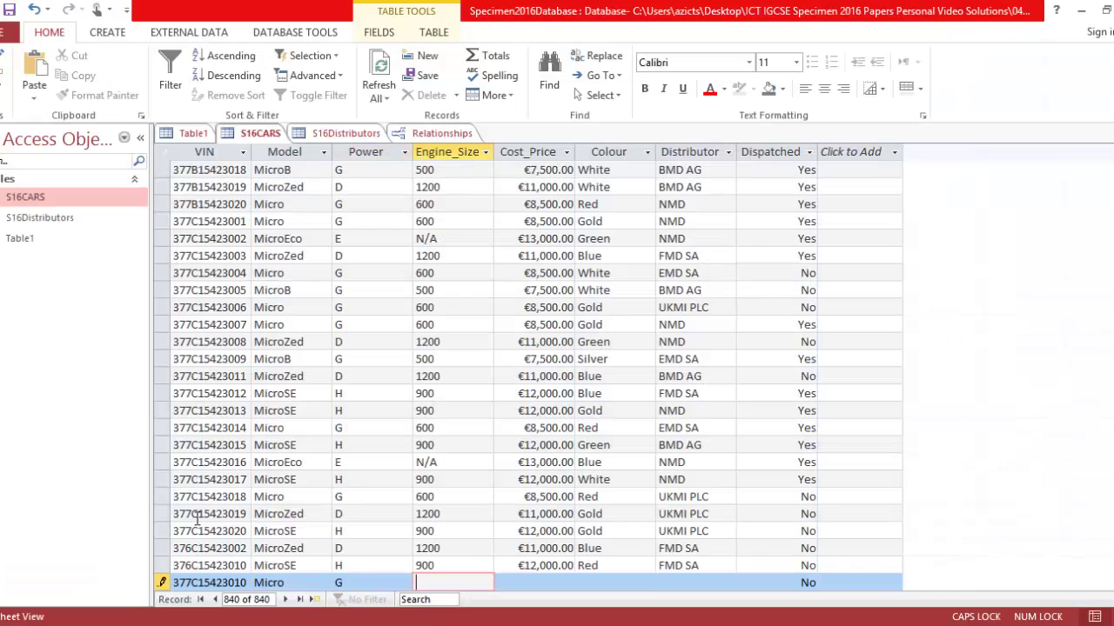
pyautogui.write('600')
pyautogui.press('Tab')
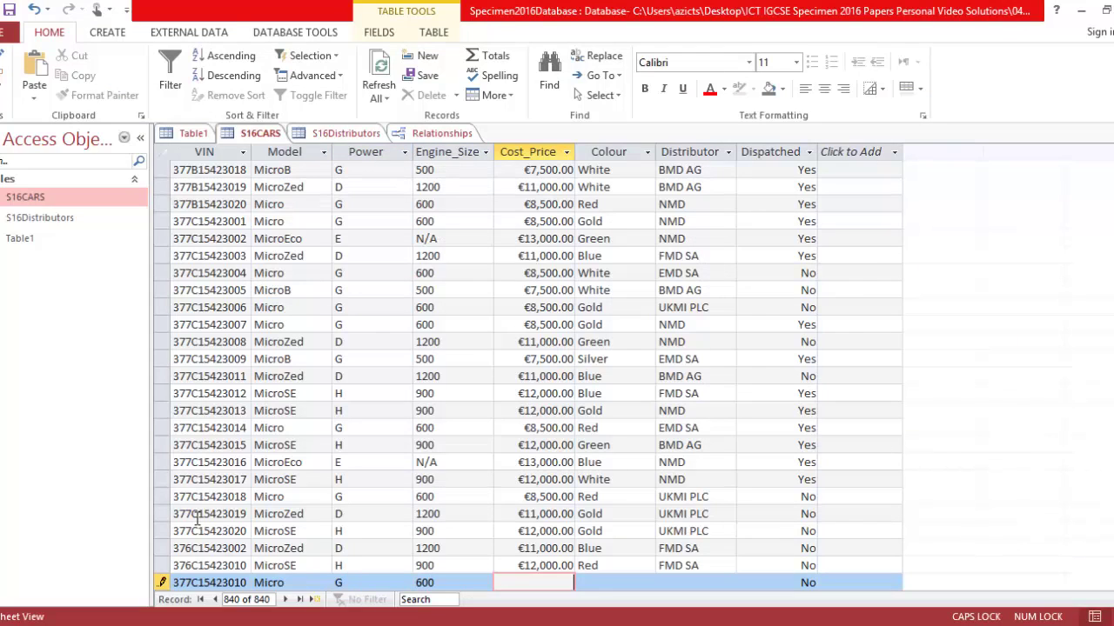
# Step: Check the third car's price in the PDF and enter 8500 as its Cost_Price in S16CARS
pyautogui.hotkey('alt', 'Tab')
pyautogui.hotkey('alt', 'Tab')
pyautogui.write('8500')
pyautogui.press('Tab')
# Step: Check the third car's colour in the PDF and enter Red in its Colour field in S16CARS
pyautogui.hotkey('alt', 'Tab')
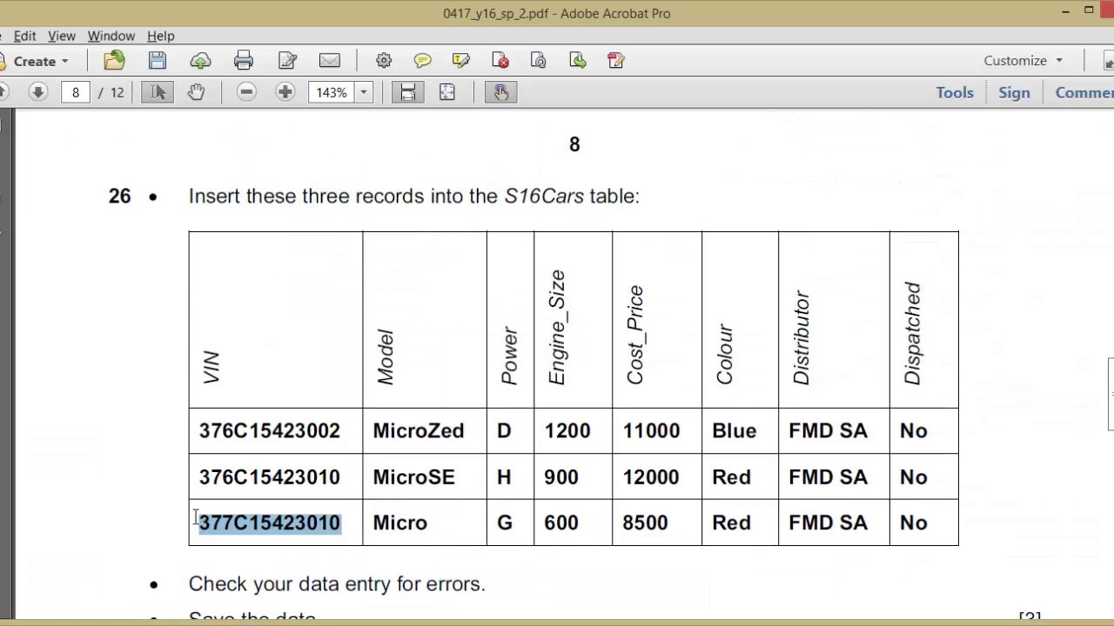
pyautogui.hotkey('alt', 'Tab')
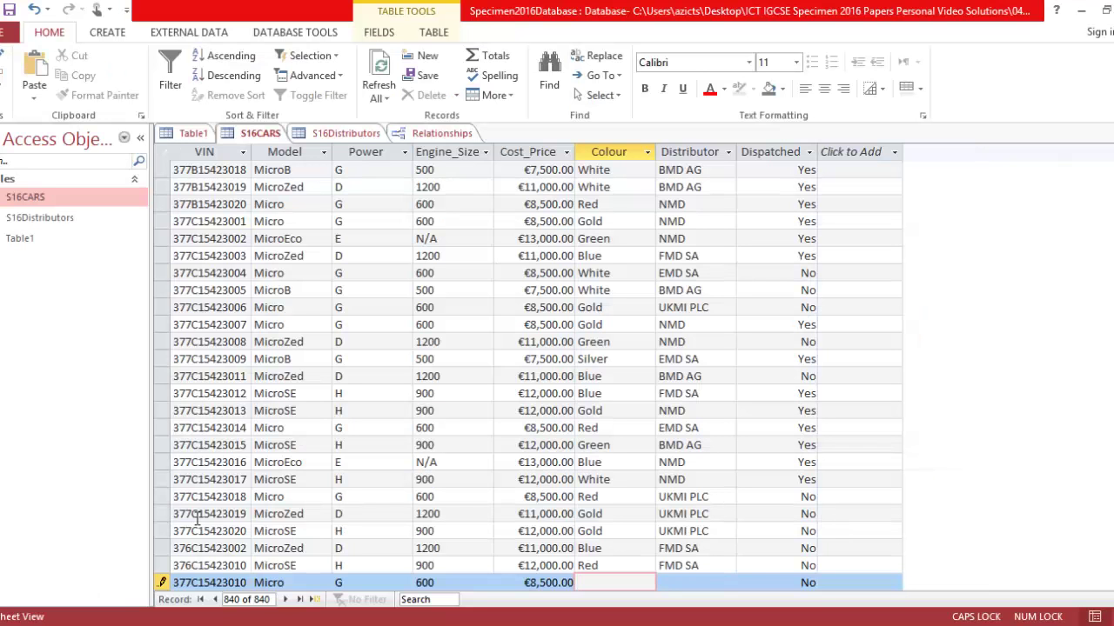
pyautogui.press('capslock')
pyautogui.write('r')
pyautogui.press('capslock')
pyautogui.press('BackSpace')
pyautogui.write('R')
pyautogui.press('capslock')
pyautogui.write('ed')
pyautogui.press('Tab')
# Step: Enter FMD SA as the third car's distributor, then compare the finished record, including Dispatched, with the PDF row
pyautogui.hotkey('alt', 'Tab')
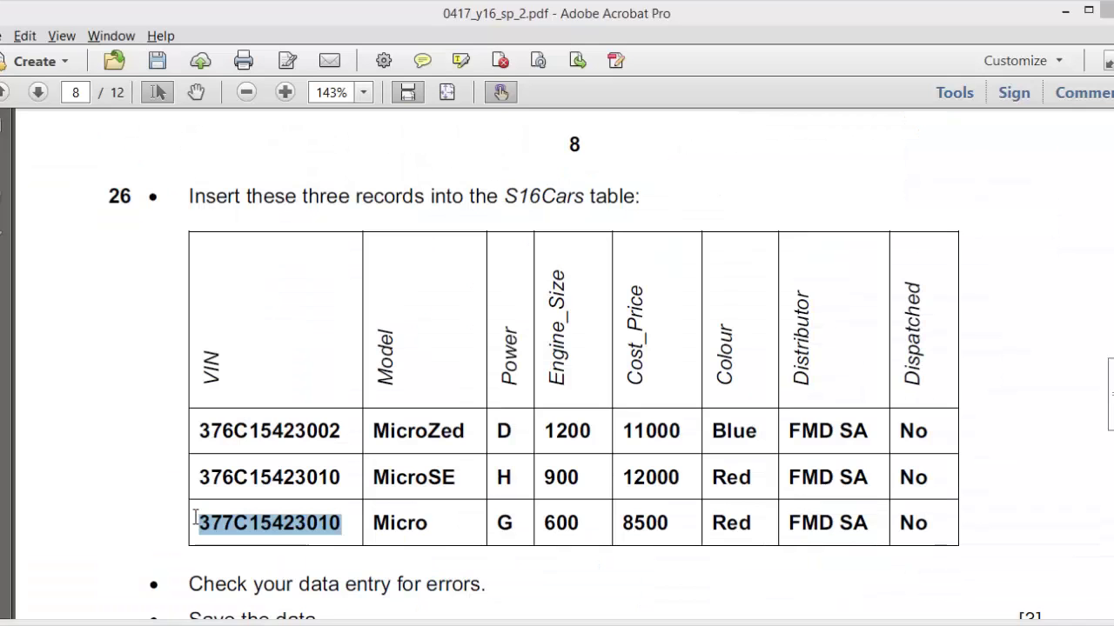
pyautogui.hotkey('alt', 'Tab')
pyautogui.press('capslock')
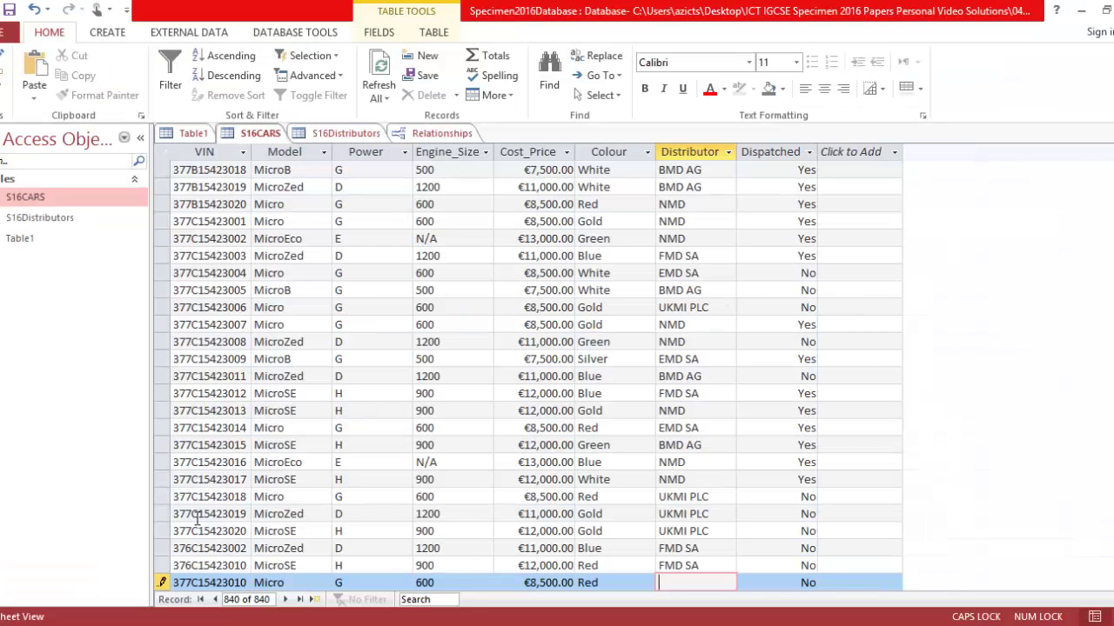
pyautogui.write('FMD SA')
pyautogui.hotkey('alt', 'Tab')
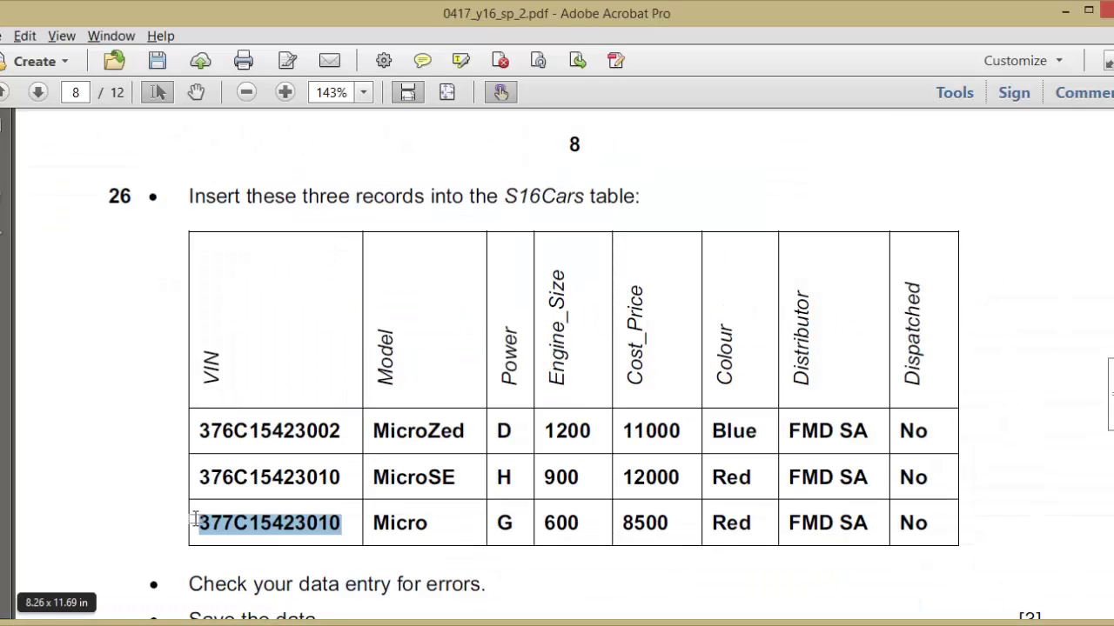
pyautogui.hotkey('alt', 'Tab')
pyautogui.hotkey('alt', 'Tab')
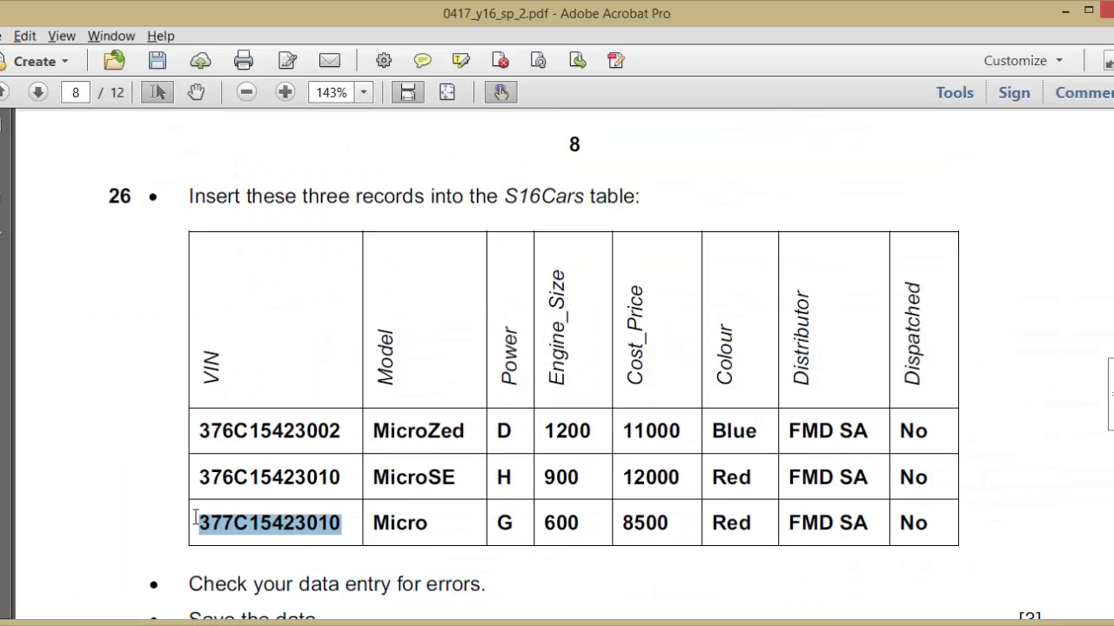
pyautogui.hotkey('alt', 'Tab')
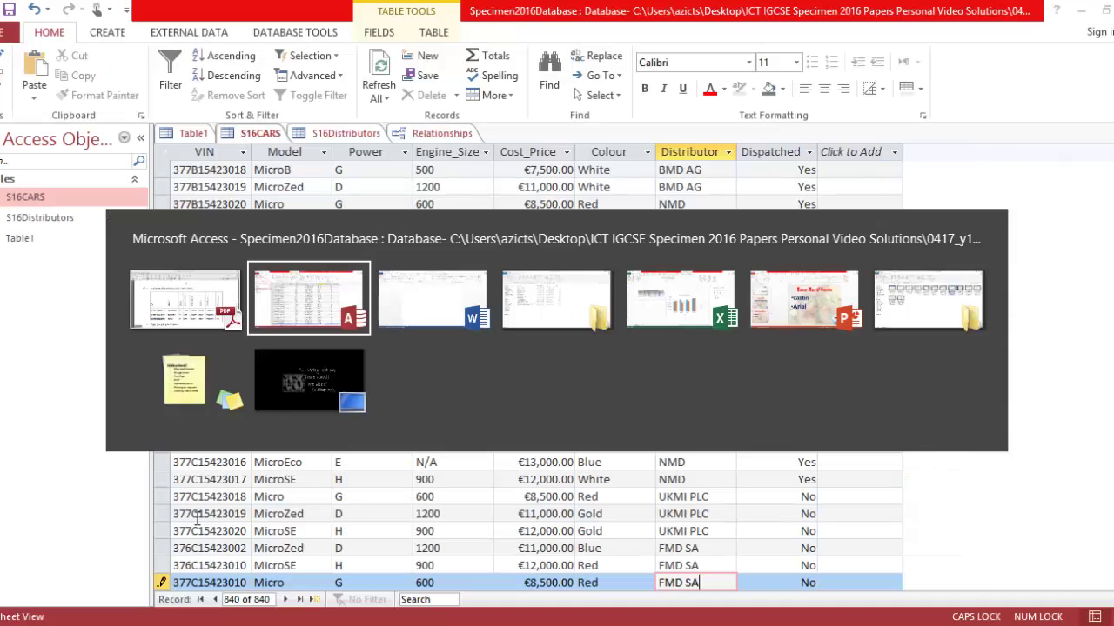
# Step: Read question 26's closing instructions in the PDF and save the new record in S16CARS
pyautogui.hotkey('alt', 'Tab')
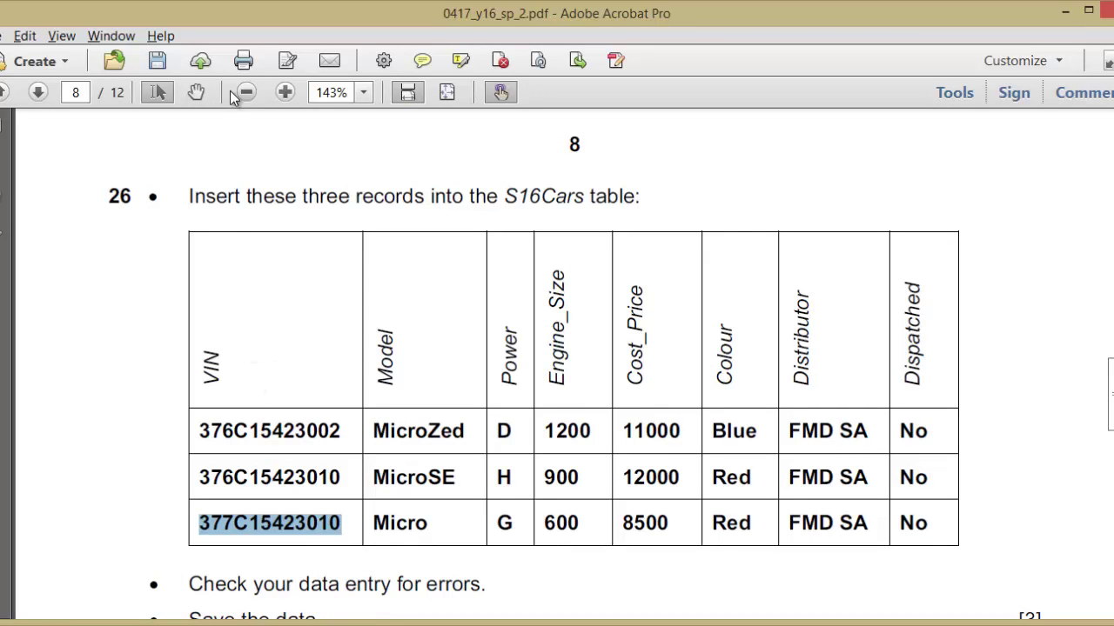
pyautogui.click(197, 93)
pyautogui.scroll(-4, 204, 453)
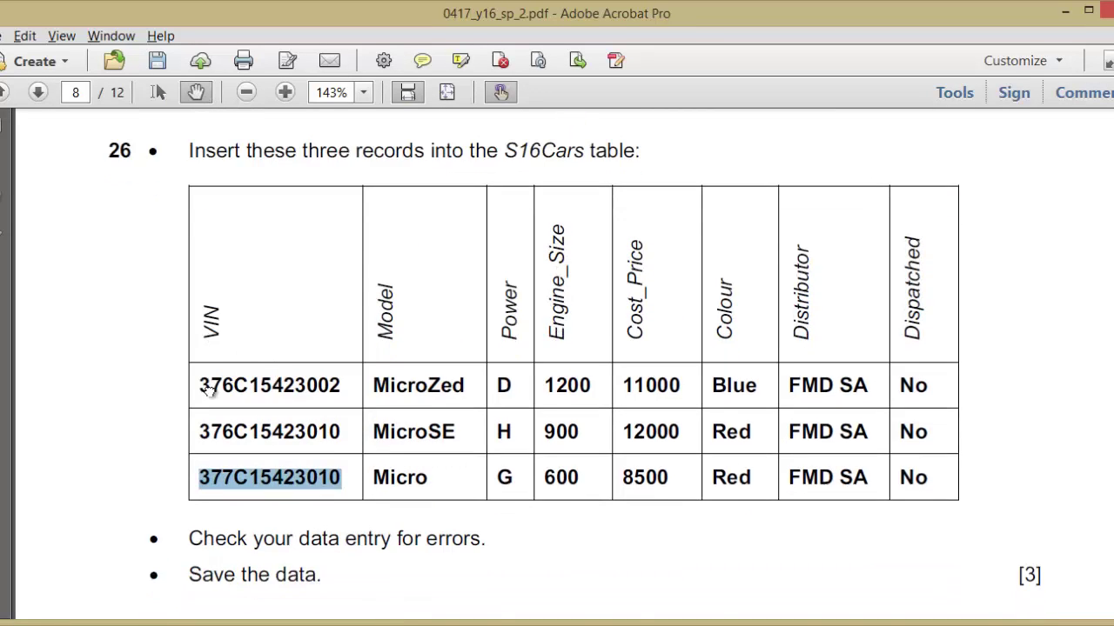
pyautogui.hotkey('alt', 'Tab')
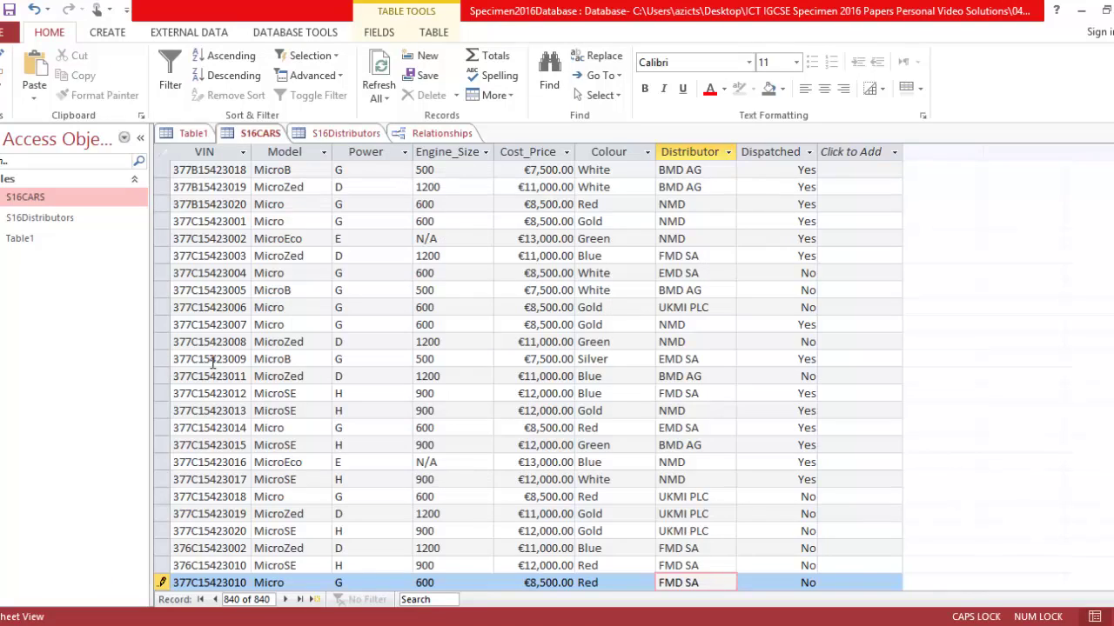
pyautogui.hotkey('alt', 'Tab')
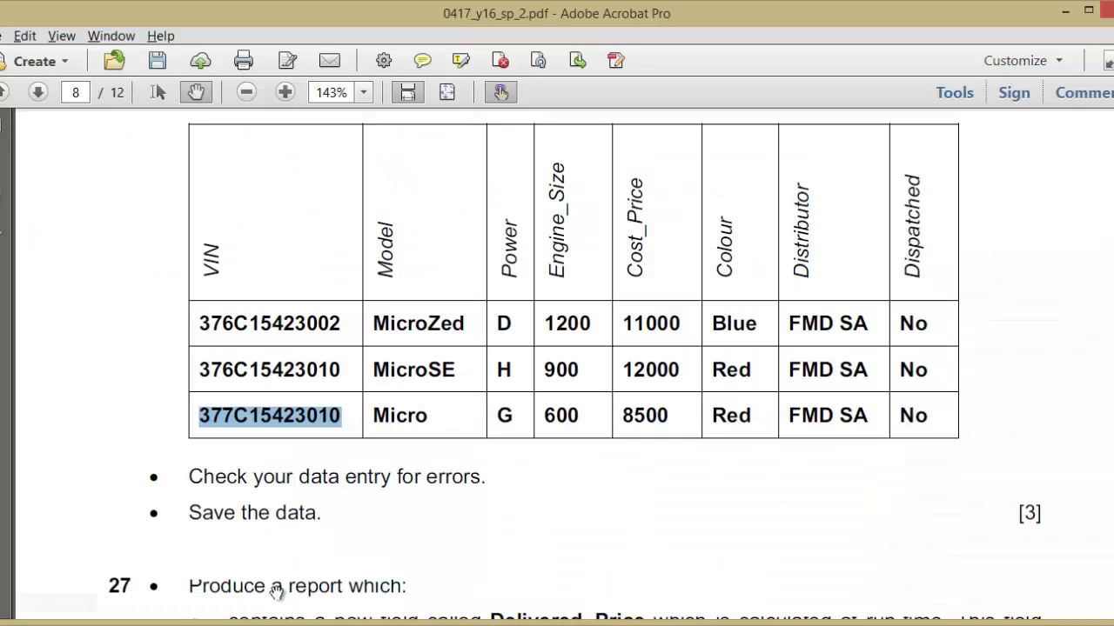
# Step: Read question 27's report requirements in the PDF and start a simple query with the Query Wizard in Access
pyautogui.click(277, 591)
pyautogui.scroll(-3, 335, 435)
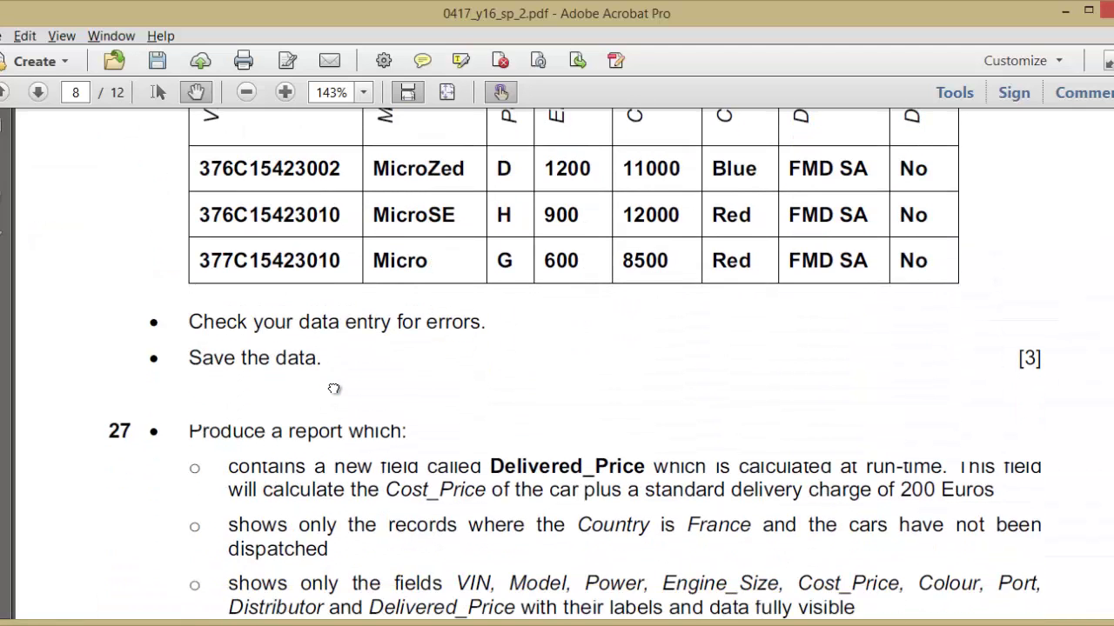
pyautogui.moveTo(334, 389); pyautogui.dragTo(324, 266)
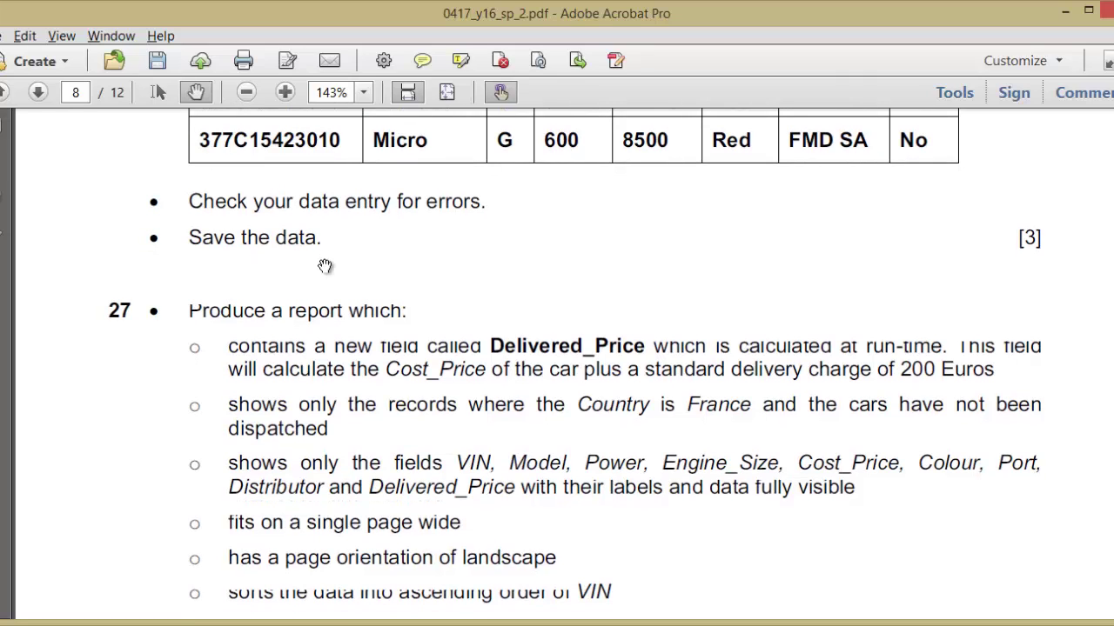
pyautogui.moveTo(367, 422); pyautogui.dragTo(365, 377)
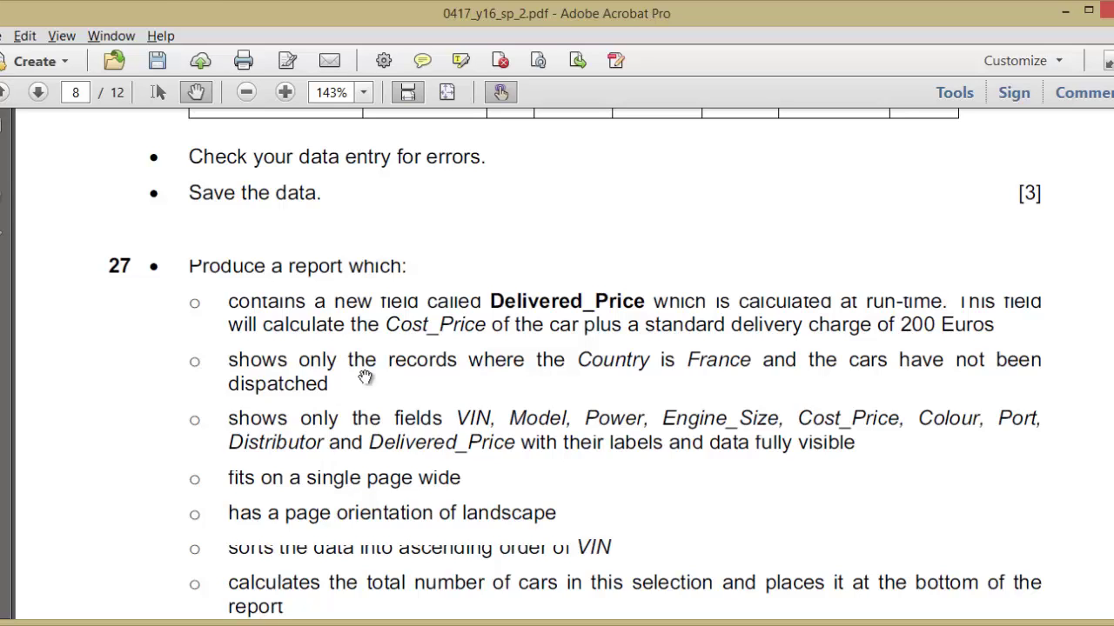
pyautogui.hotkey('alt', 'Tab')
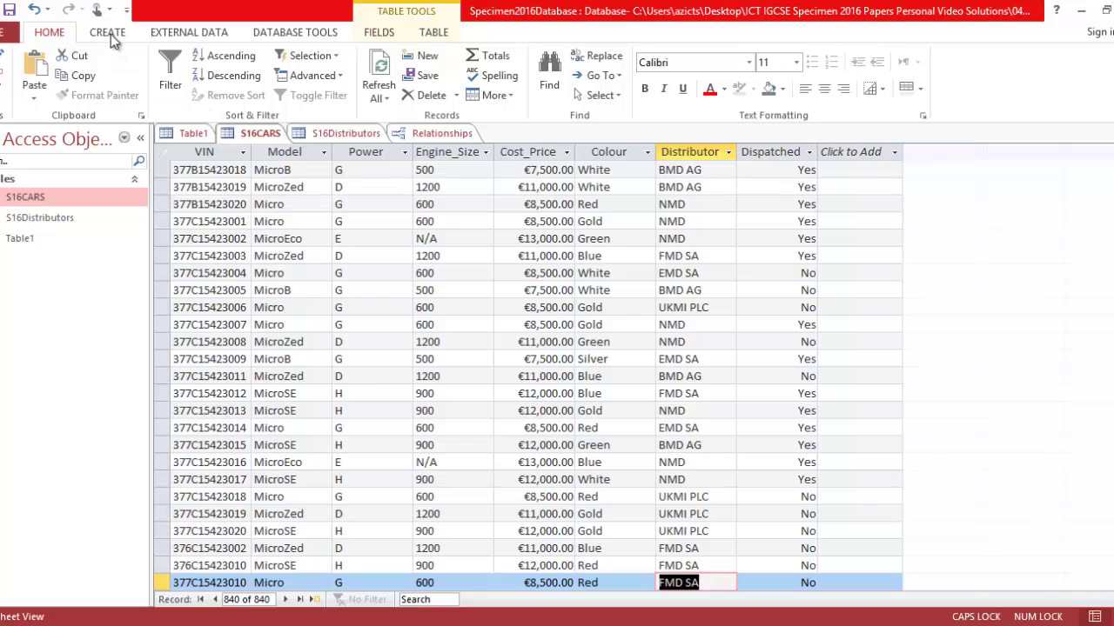
pyautogui.click(107, 32)
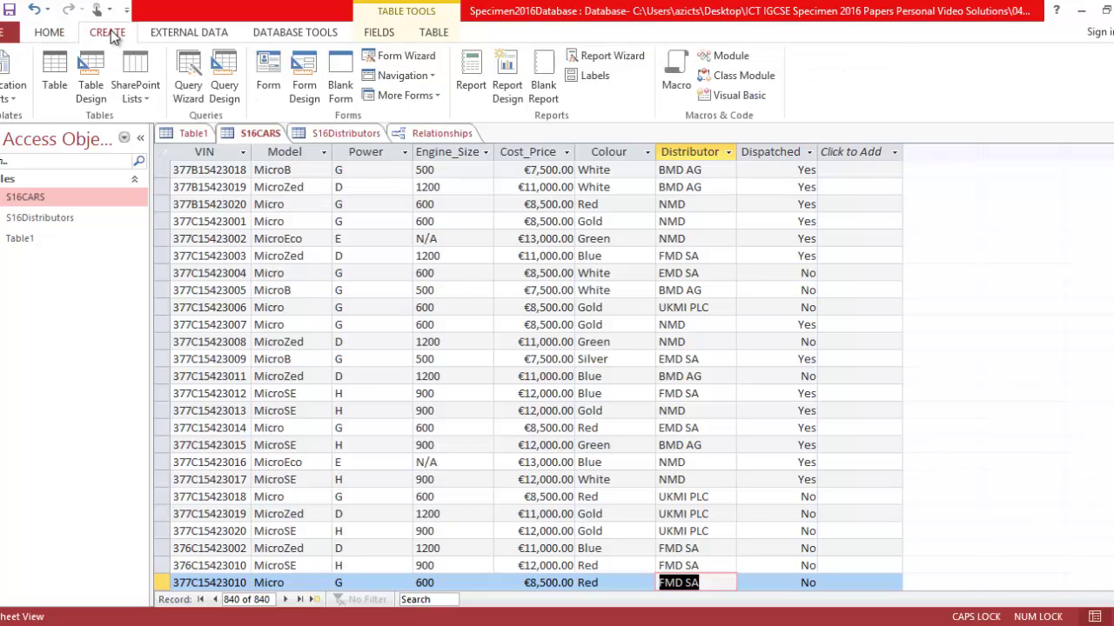
pyautogui.click(188, 98)
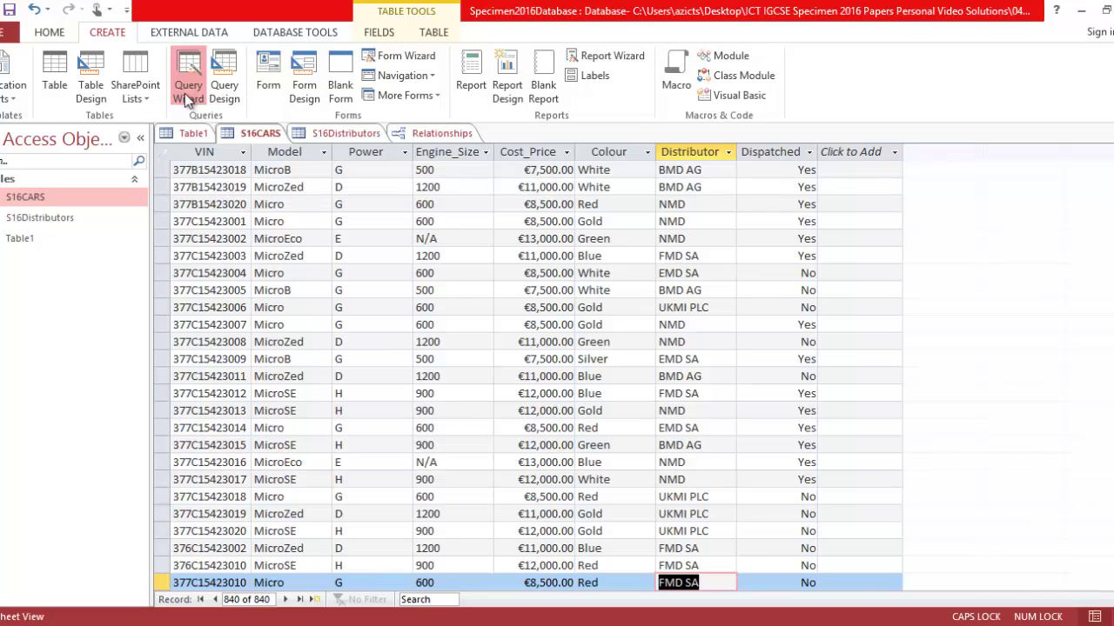
pyautogui.press('Return')
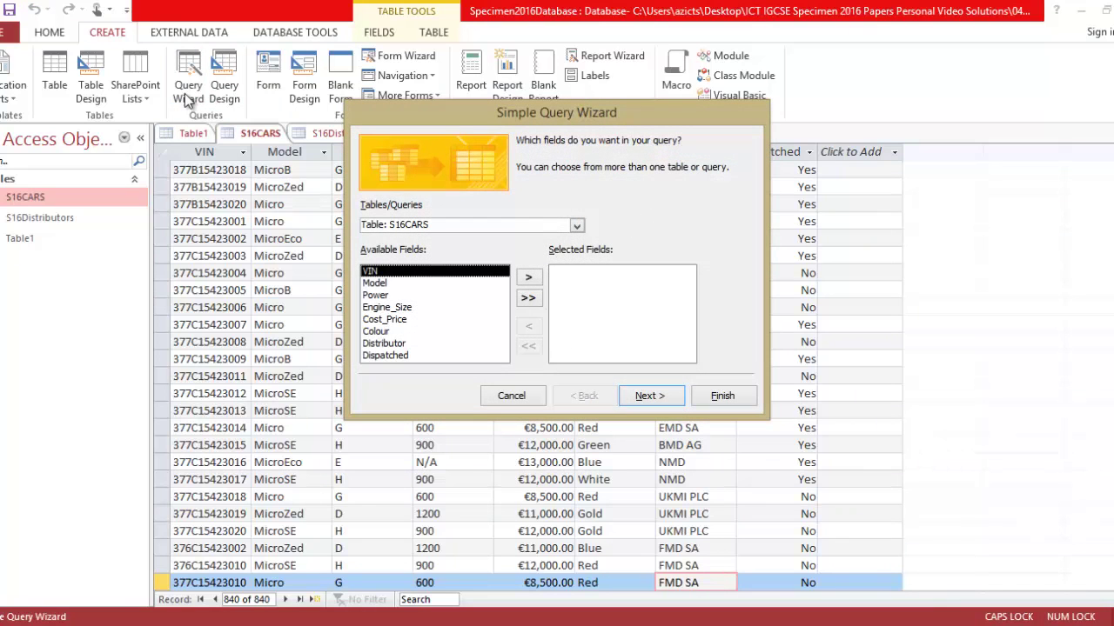
# Step: Check question 27's field list in the PDF and add VIN from S16CARS to the query
pyautogui.hotkey('alt', 'Tab')
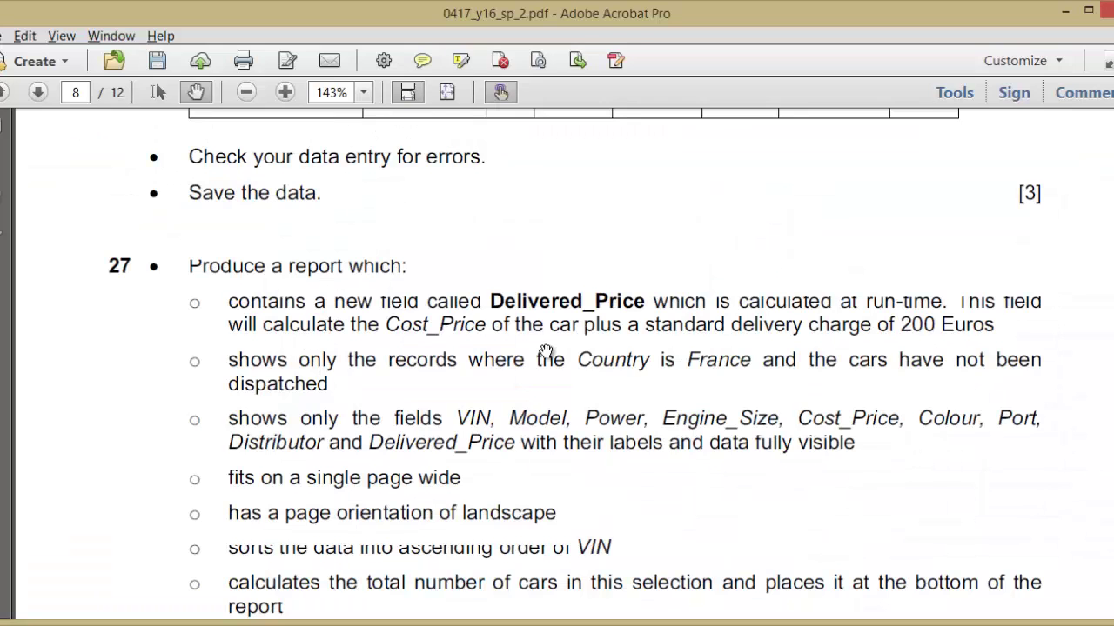
pyautogui.hotkey('alt', 'Tab')
pyautogui.hotkey('alt', 'Tab')
pyautogui.moveTo(497, 468); pyautogui.dragTo(478, 407)
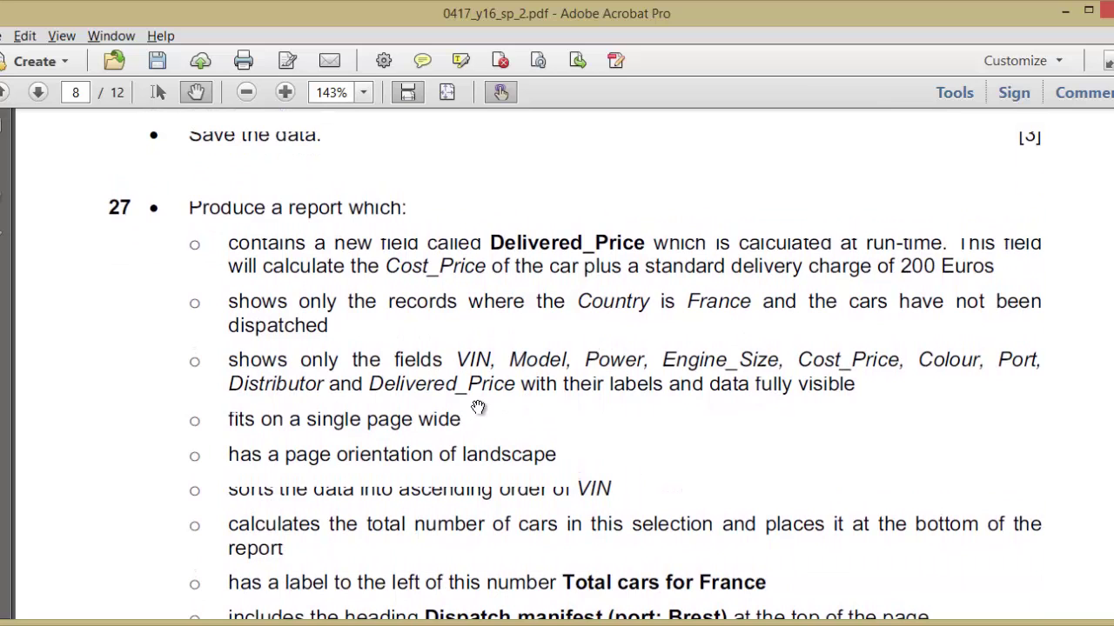
pyautogui.hotkey('alt', 'Tab')
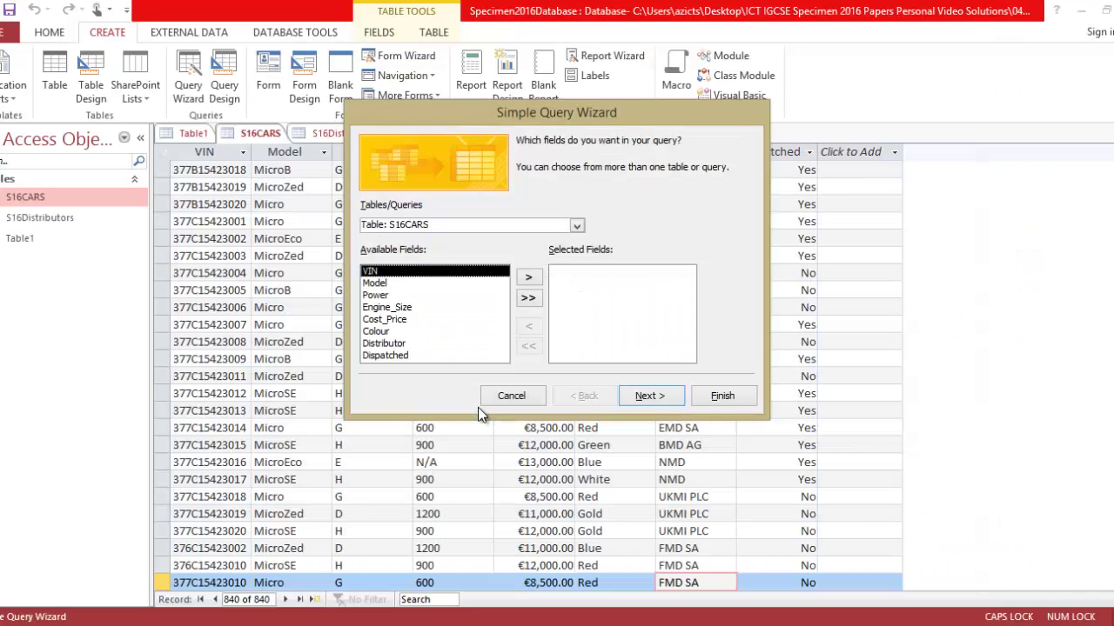
pyautogui.click(529, 277)
# Step: Add the Model, Power and Engine_Size fields to the query, following the PDF's field list
pyautogui.hotkey('alt', 'Tab')
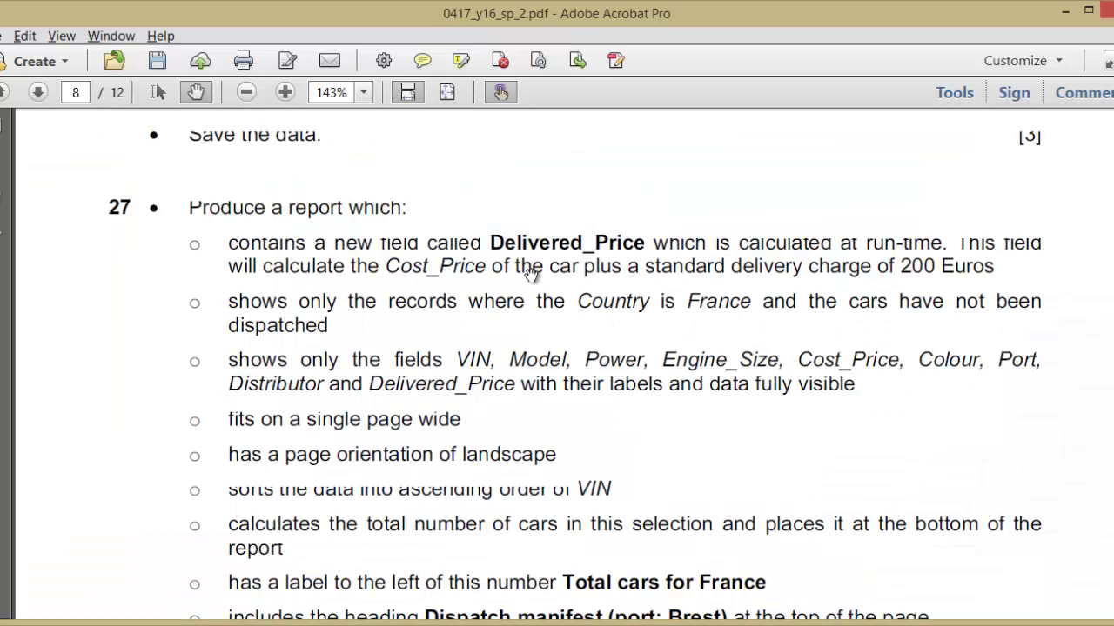
pyautogui.hotkey('alt', 'Tab')
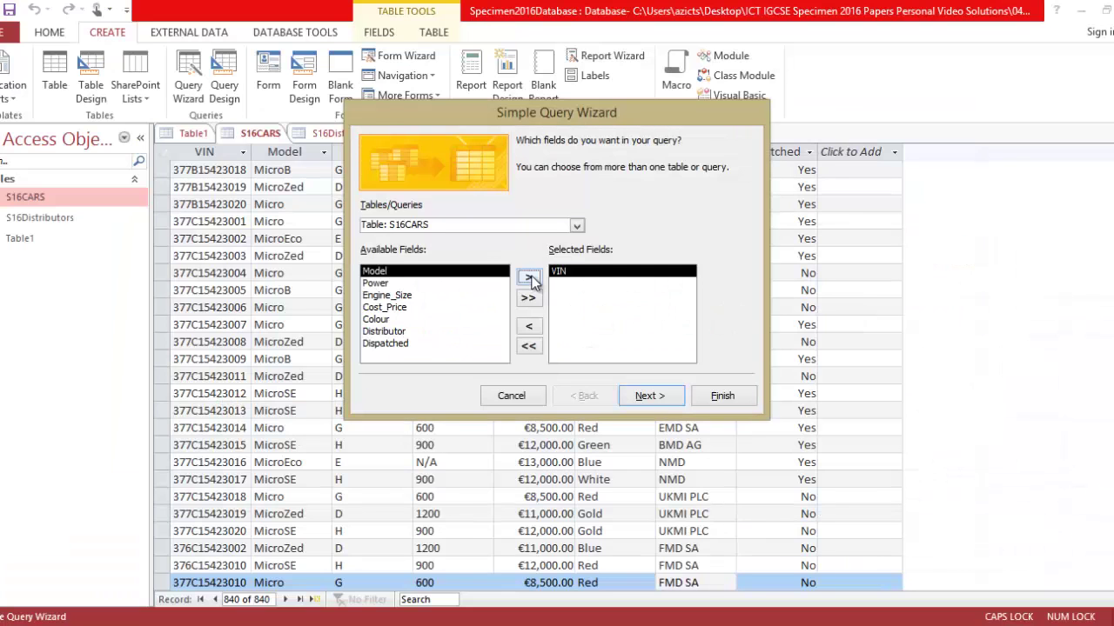
pyautogui.click(529, 278)
pyautogui.click(529, 278)
pyautogui.hotkey('alt', 'Tab')
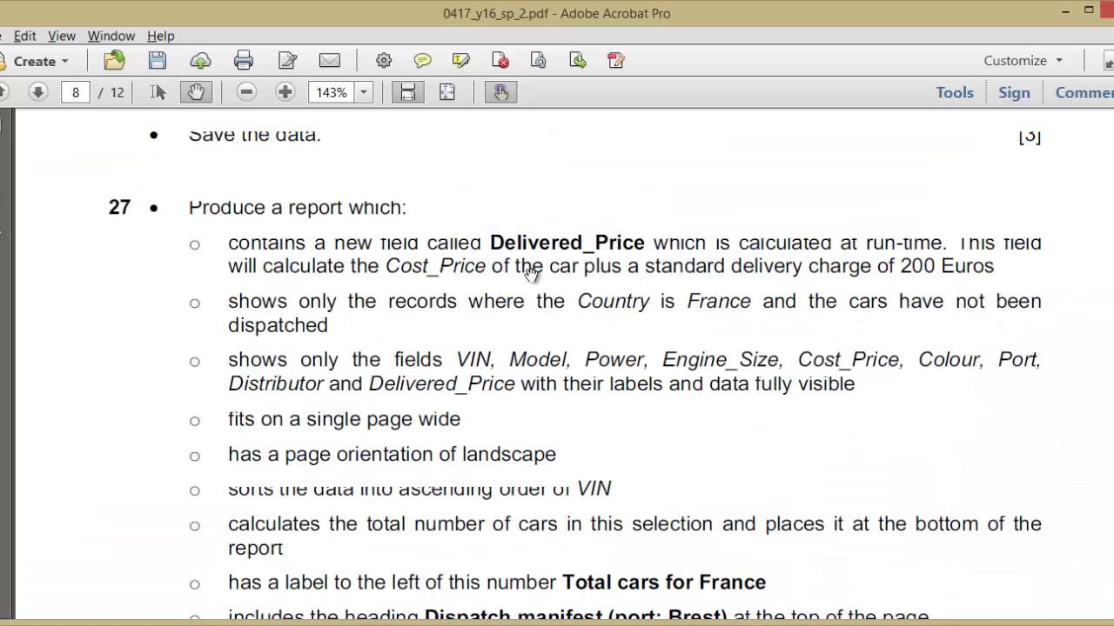
pyautogui.hotkey('alt', 'Tab')
pyautogui.click(529, 277)
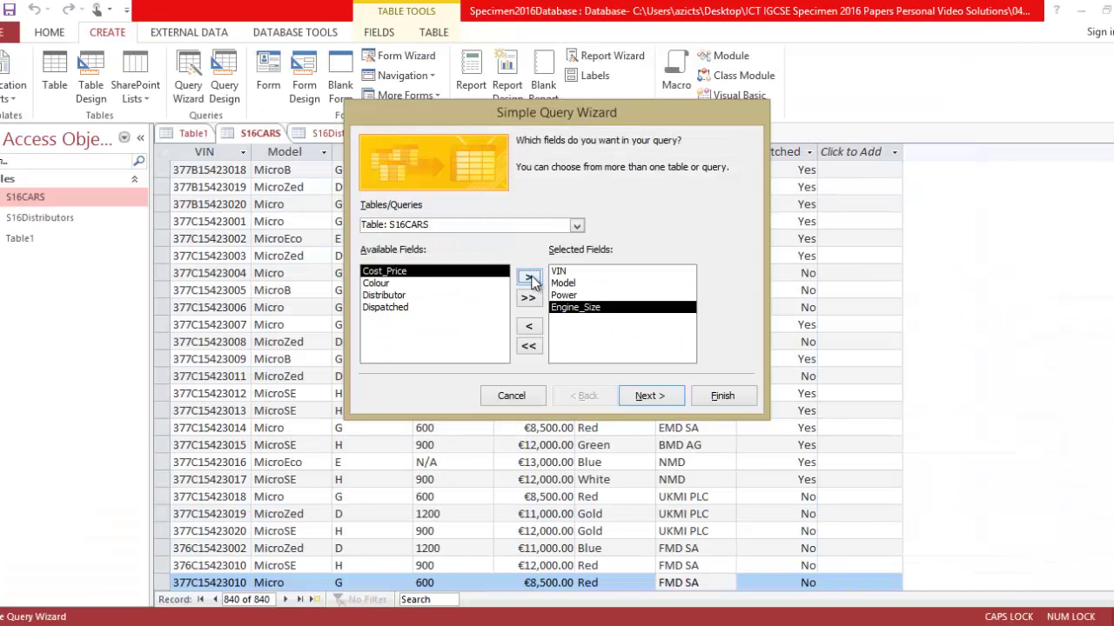
# Step: Add the Cost_Price and Colour fields from S16CARS to the query, checking them against the PDF
pyautogui.hotkey('alt', 'Tab')
pyautogui.hotkey('alt', 'Tab')
pyautogui.click(529, 278)
pyautogui.hotkey('alt', 'Tab')
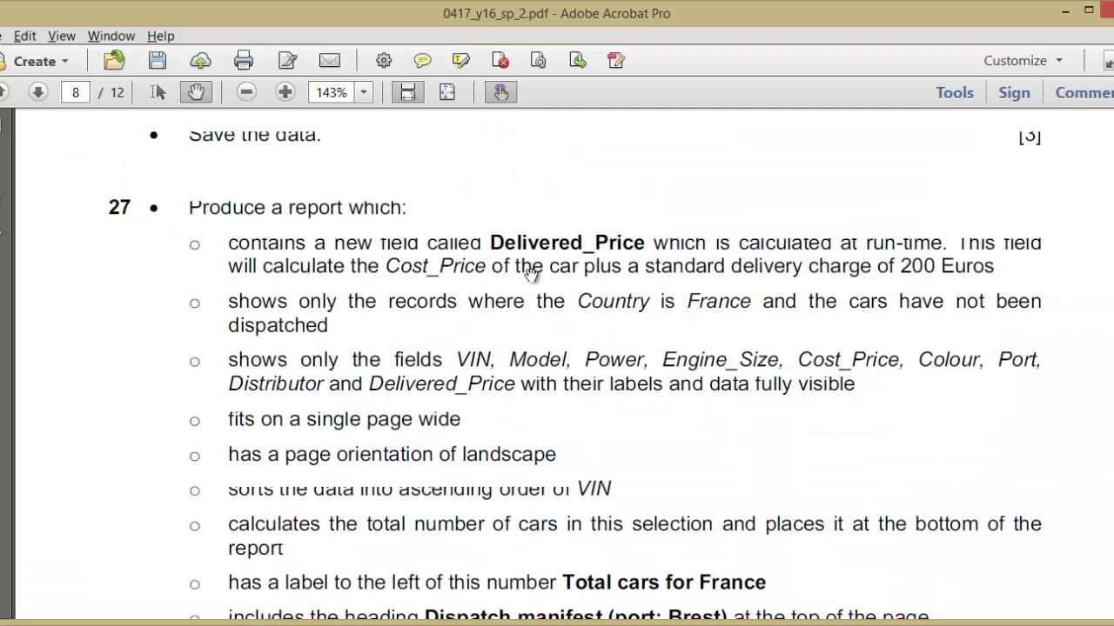
pyautogui.hotkey('alt', 'Tab')
pyautogui.click(529, 278)
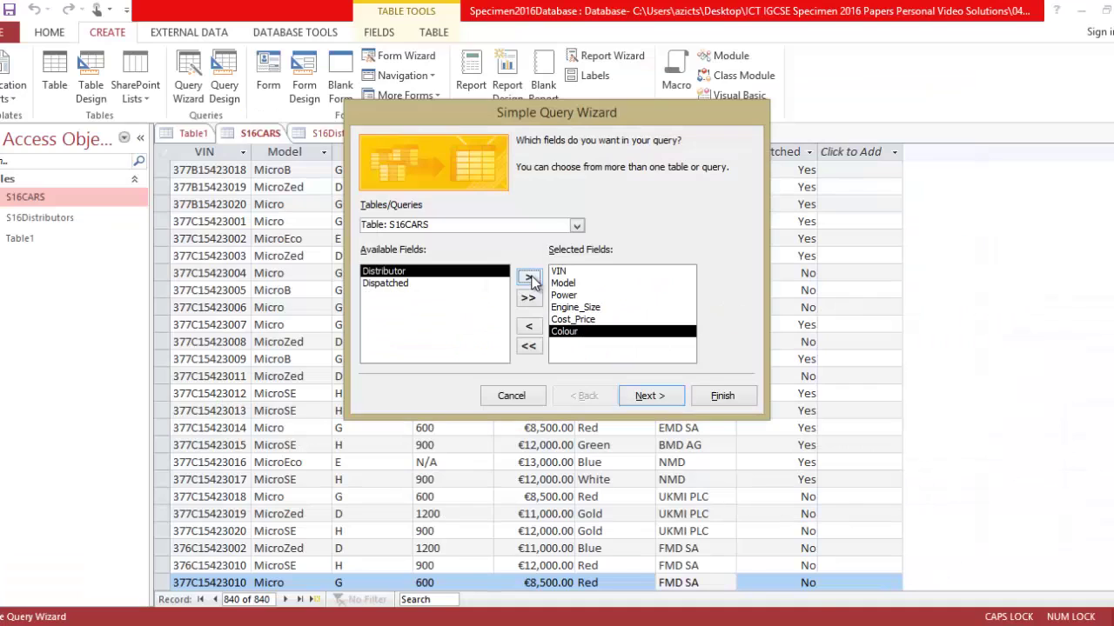
# Step: Compare the remaining required fields with the PDF and add Distributor from S16CARS to the query
pyautogui.hotkey('alt', 'Tab')
pyautogui.hotkey('alt', 'Tab')
pyautogui.hotkey('alt', 'Tab')
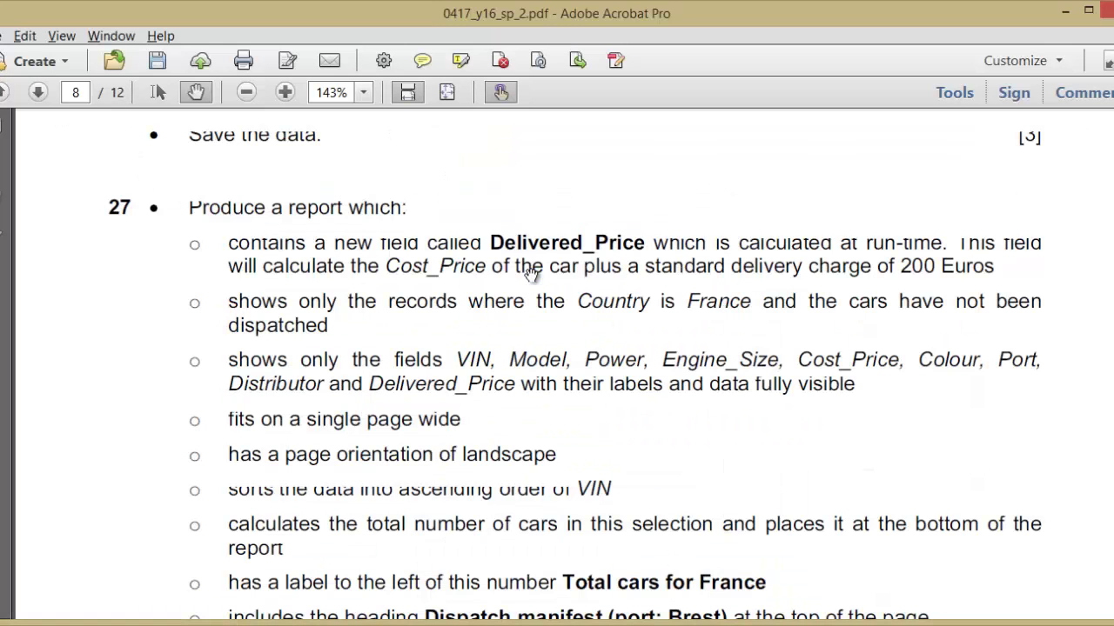
pyautogui.hotkey('alt', 'Tab')
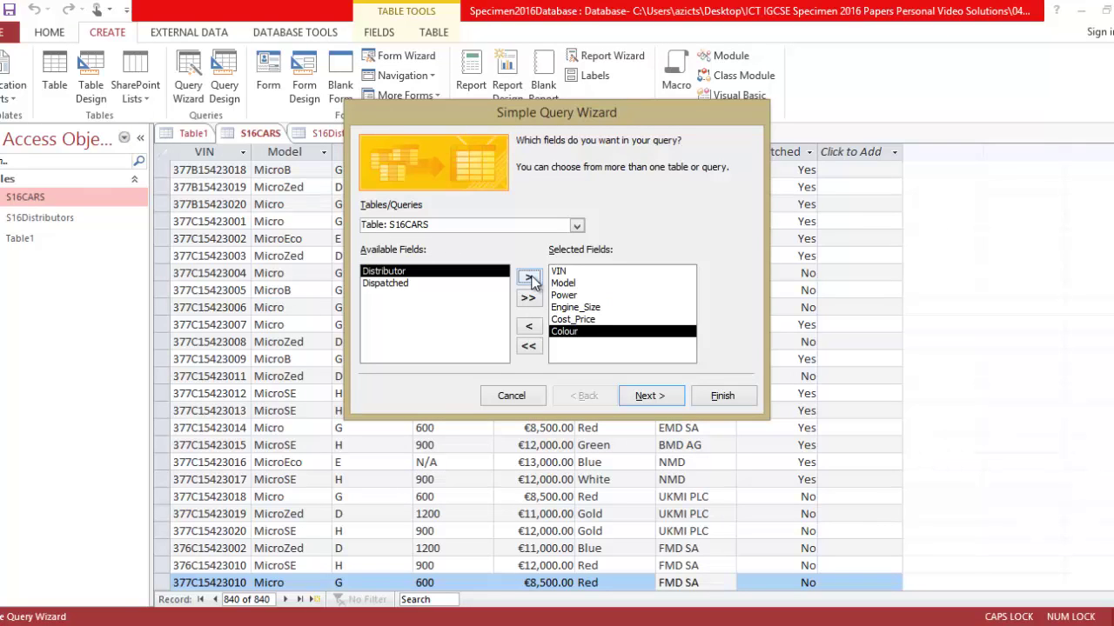
pyautogui.click(529, 277)
# Step: Choose S16Distributors as the query's next source table and check which of its fields question 27 requires
pyautogui.hotkey('alt', 'Tab')
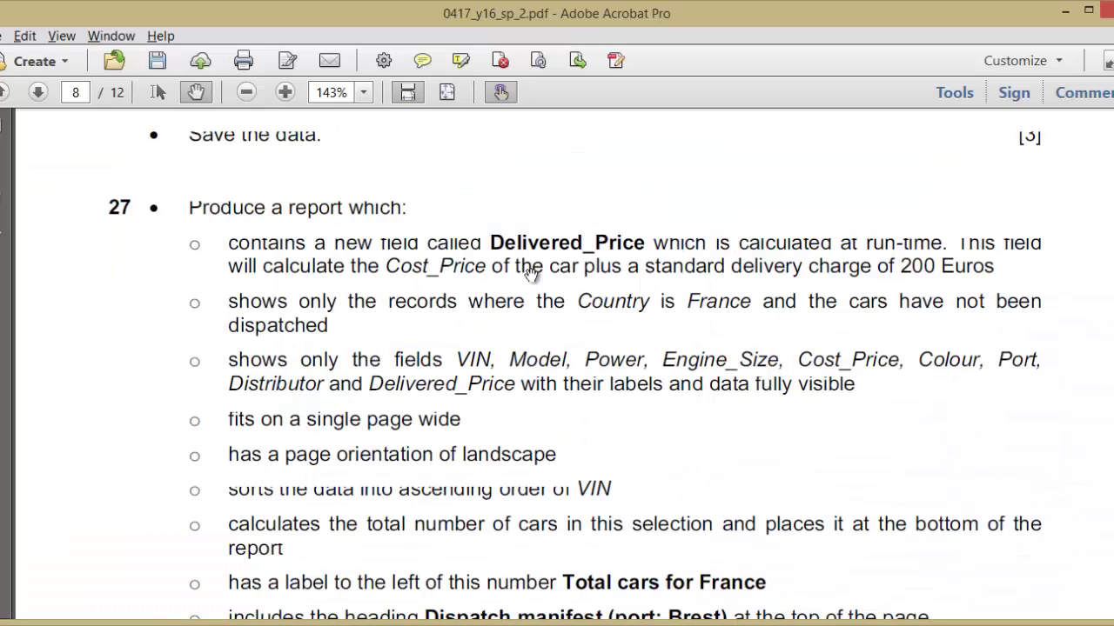
pyautogui.hotkey('alt', 'Tab')
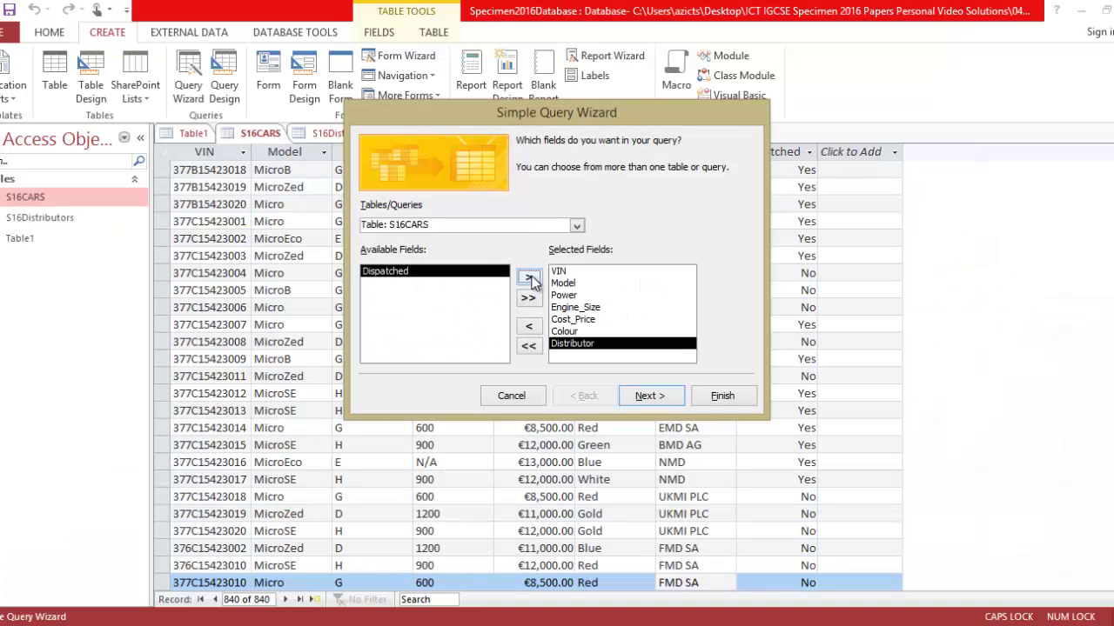
pyautogui.hotkey('alt', 'Tab')
pyautogui.hotkey('alt', 'Tab')
pyautogui.click(576, 225)
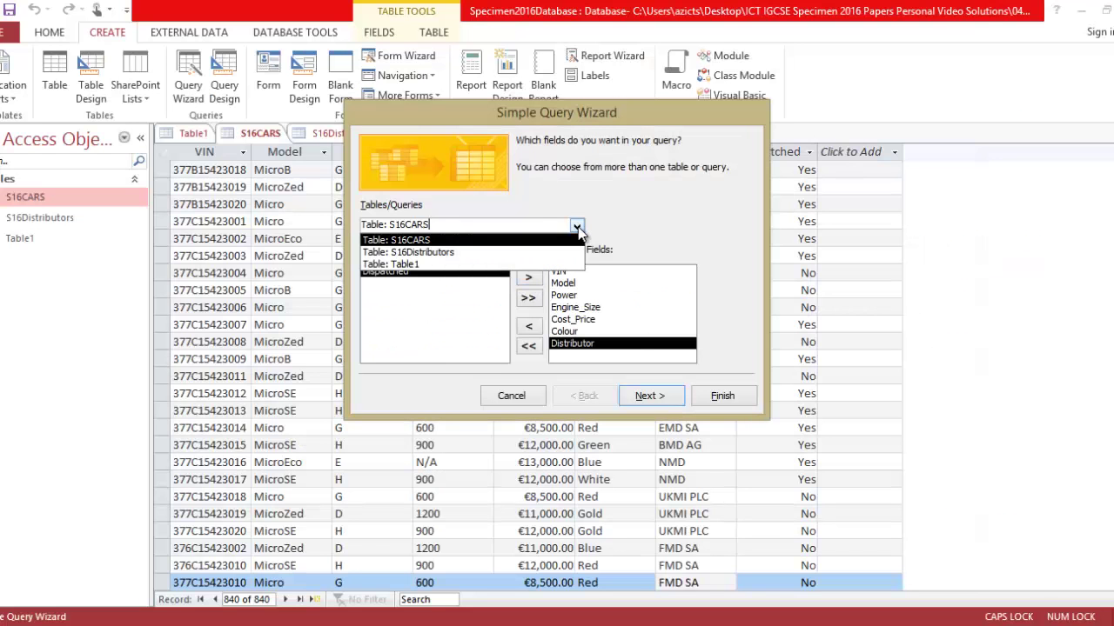
pyautogui.click(538, 252)
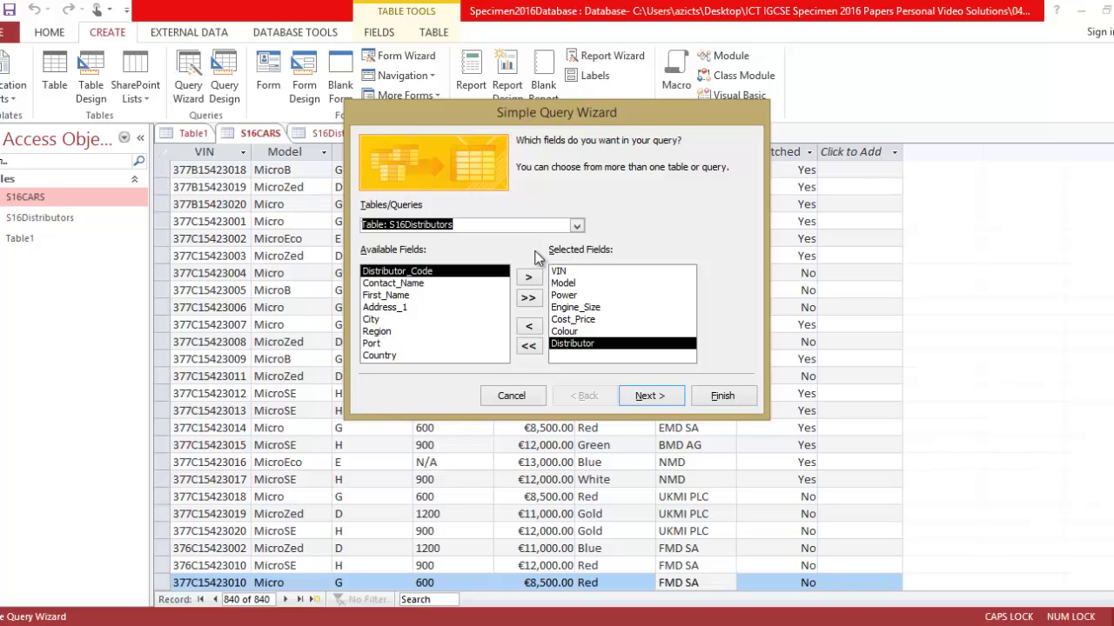
pyautogui.hotkey('alt', 'Tab')
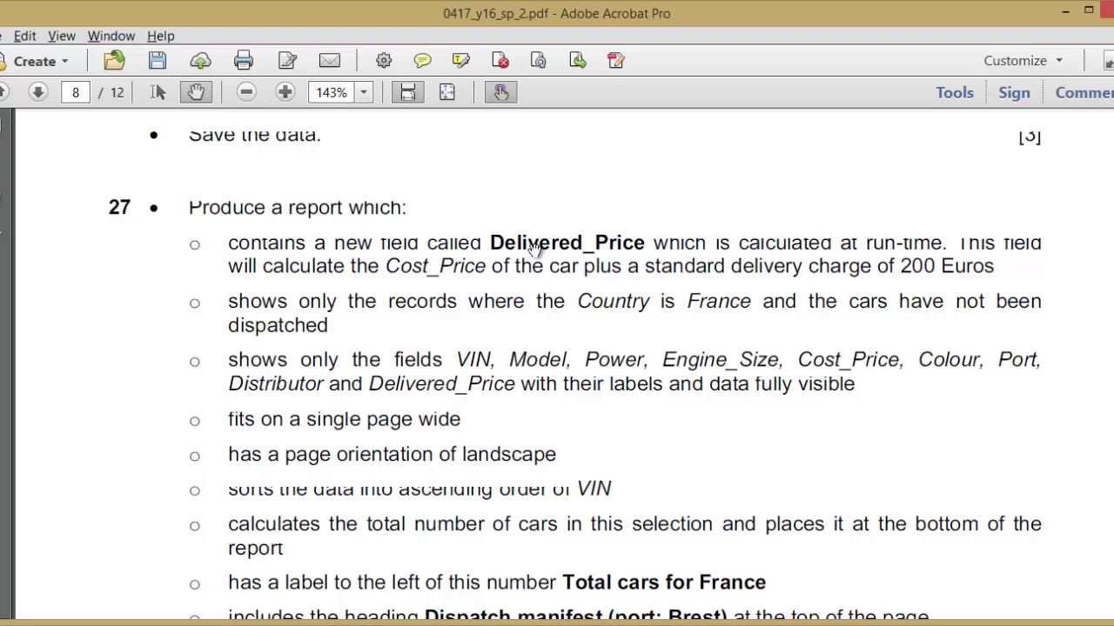
pyautogui.hotkey('alt', 'Tab')
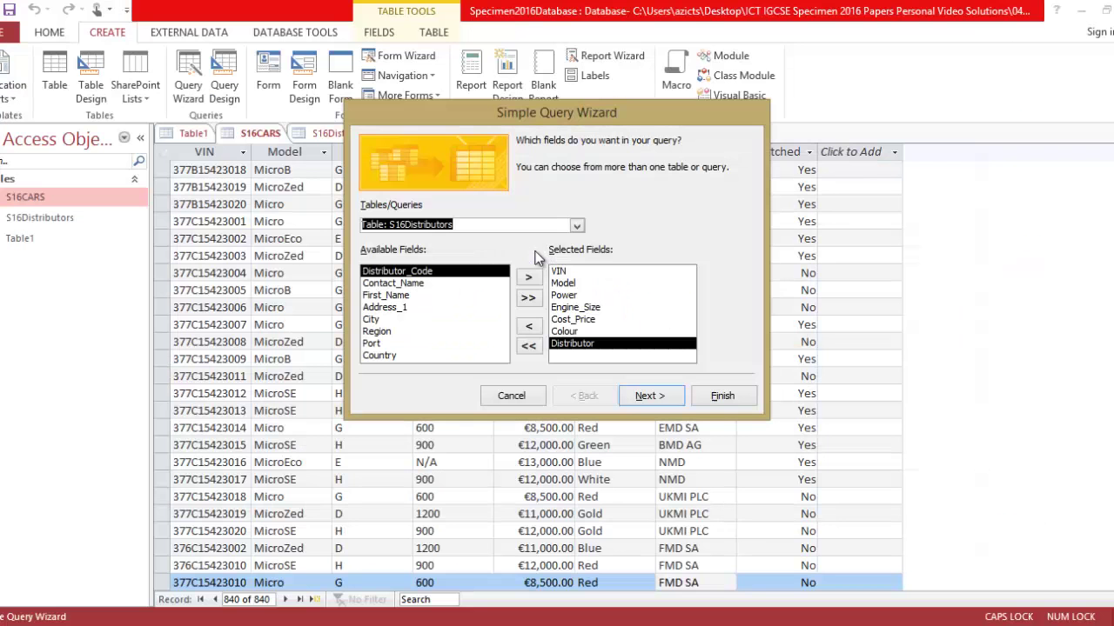
# Step: Add the Port field from S16Distributors to the query, checking the choice against the PDF's field list
pyautogui.click(374, 344)
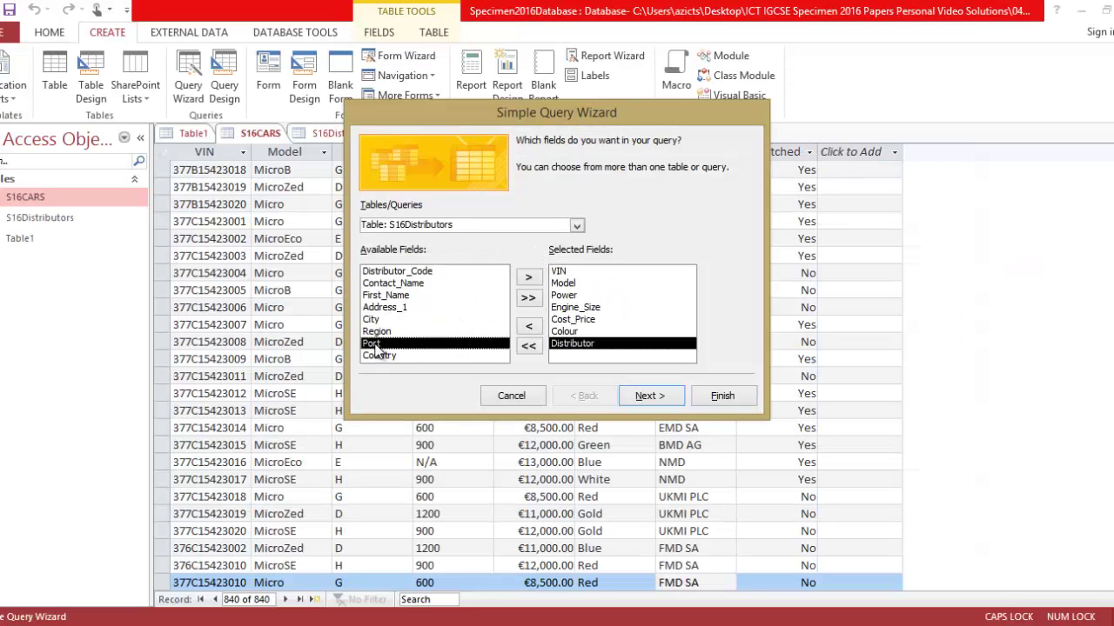
pyautogui.click(528, 278)
pyautogui.hotkey('alt', 'Tab')
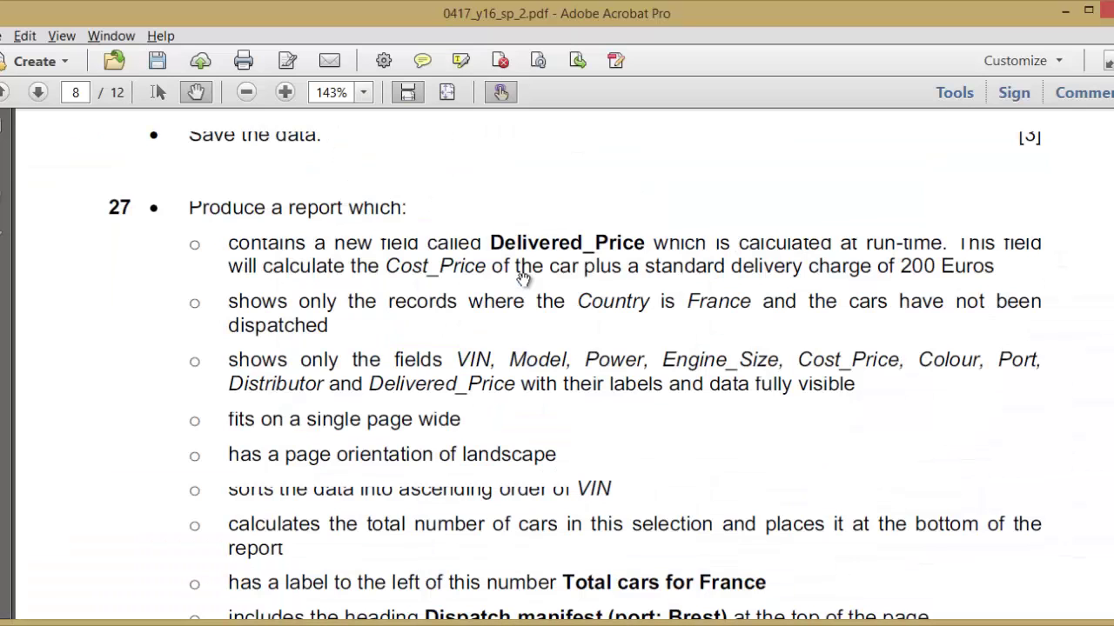
pyautogui.hotkey('alt', 'Tab')
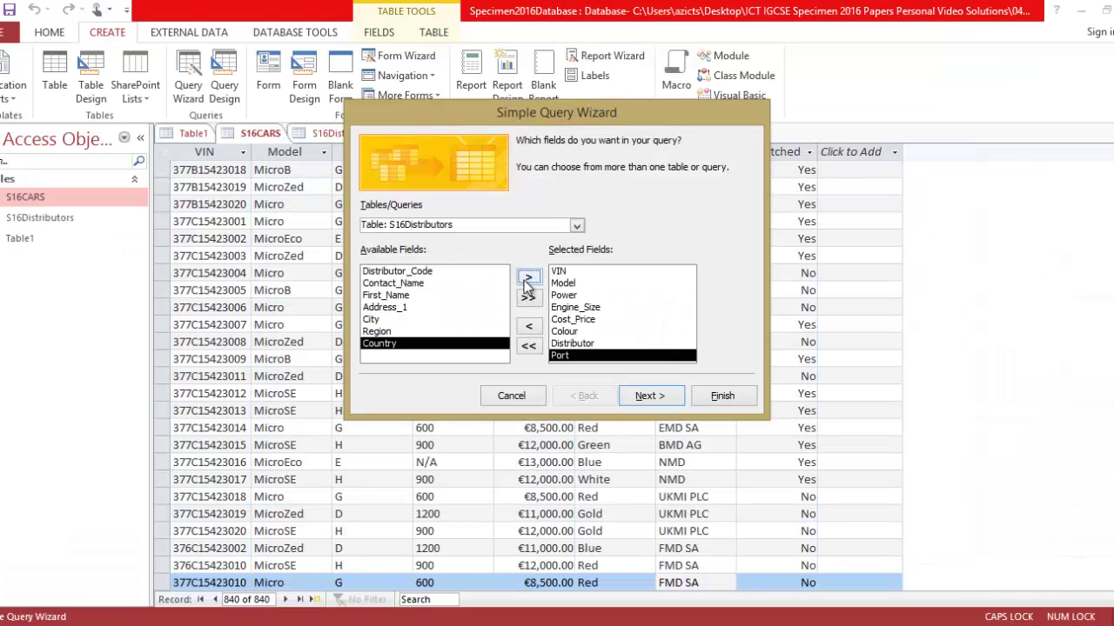
# Step: Keep the query as a detail query and choose to modify its design after creation
pyautogui.click(654, 403)
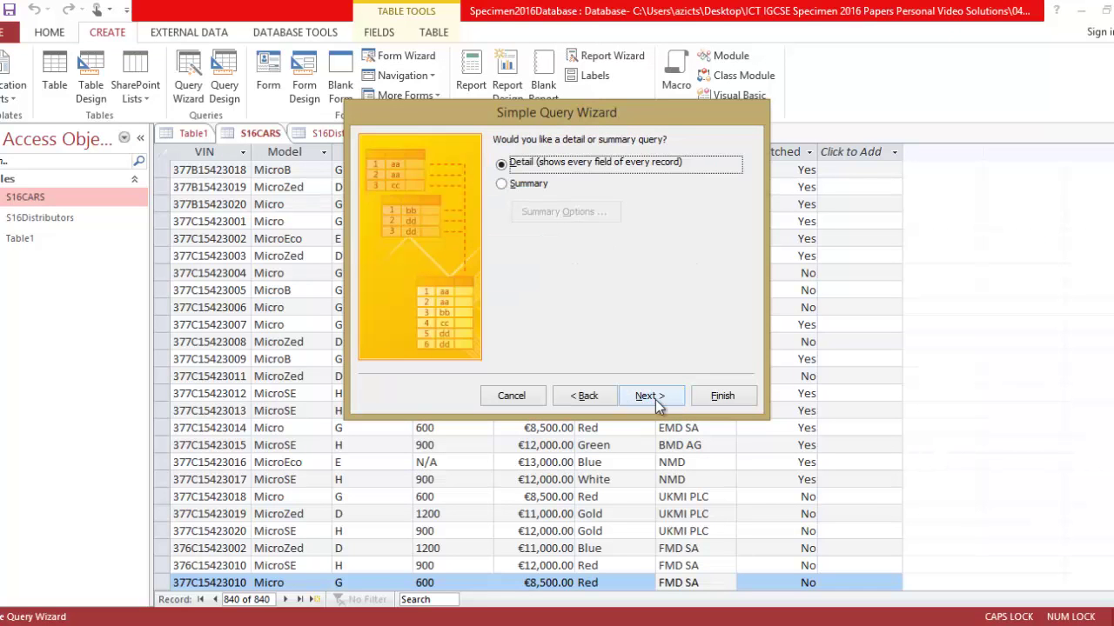
pyautogui.click(654, 402)
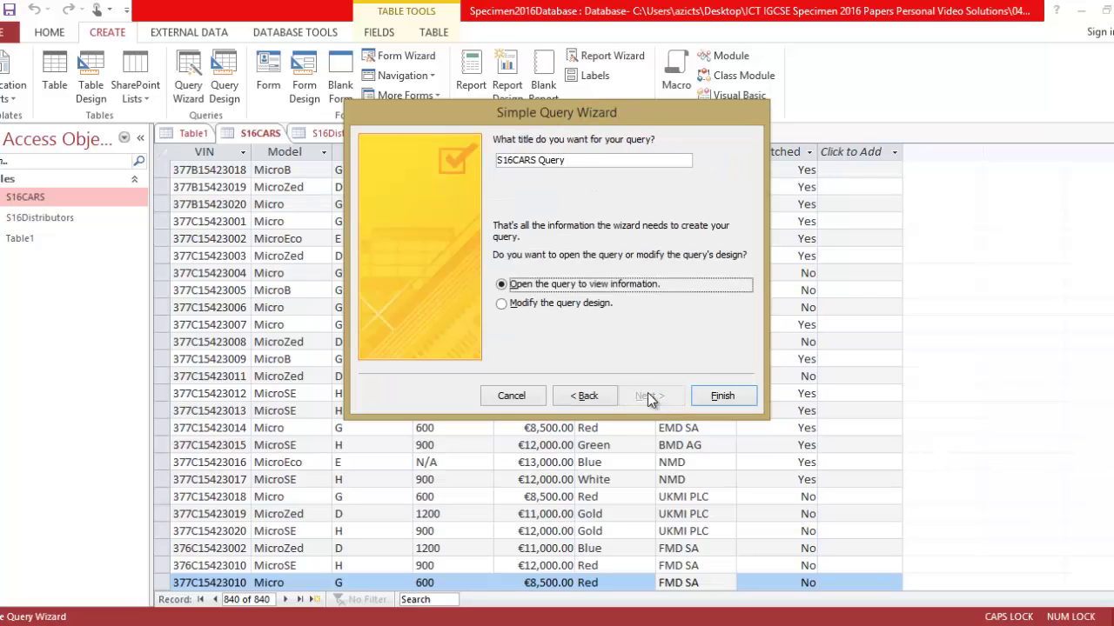
pyautogui.click(574, 303)
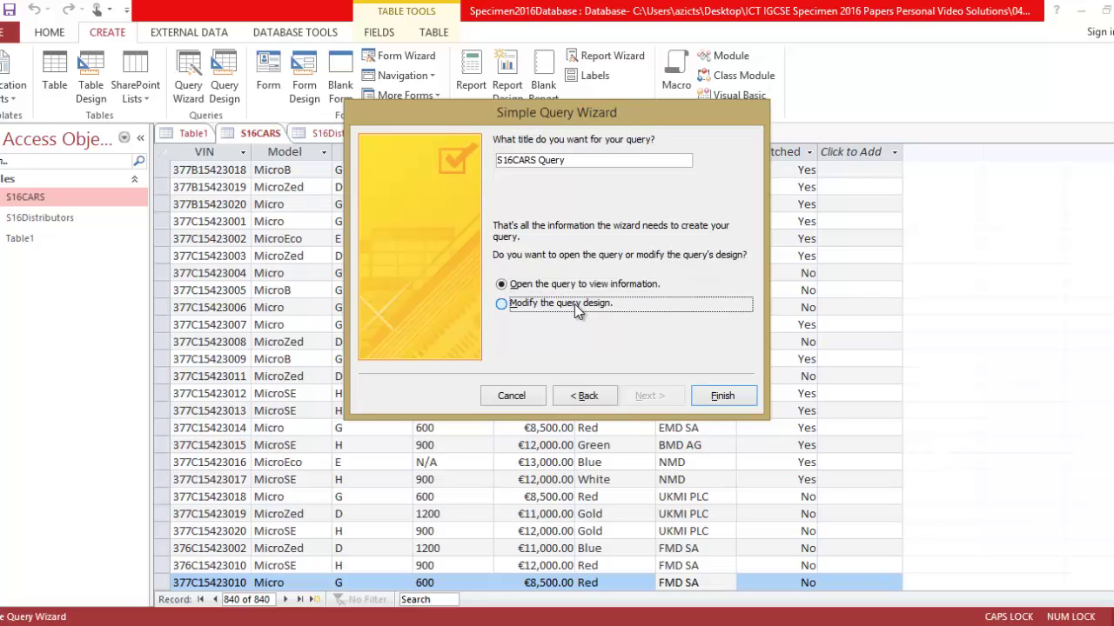
# Step: Title the query First Query and finish the wizard
pyautogui.click(536, 159)
pyautogui.press('BackSpace')
pyautogui.press('BackSpace')
pyautogui.press('BackSpace')
pyautogui.press('BackSpace')
pyautogui.press('BackSpace')
pyautogui.press('BackSpace')
pyautogui.press('BackSpace')
pyautogui.press('BackSpace')
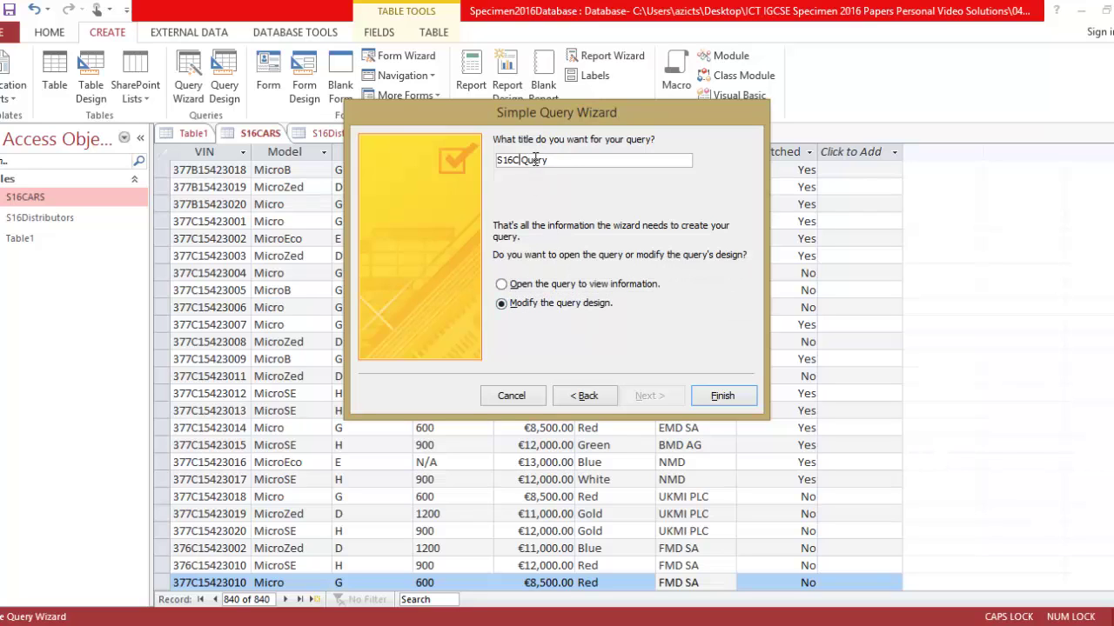
pyautogui.write('F')
pyautogui.press('capslock')
pyautogui.write('irst')
pyautogui.click(723, 396)
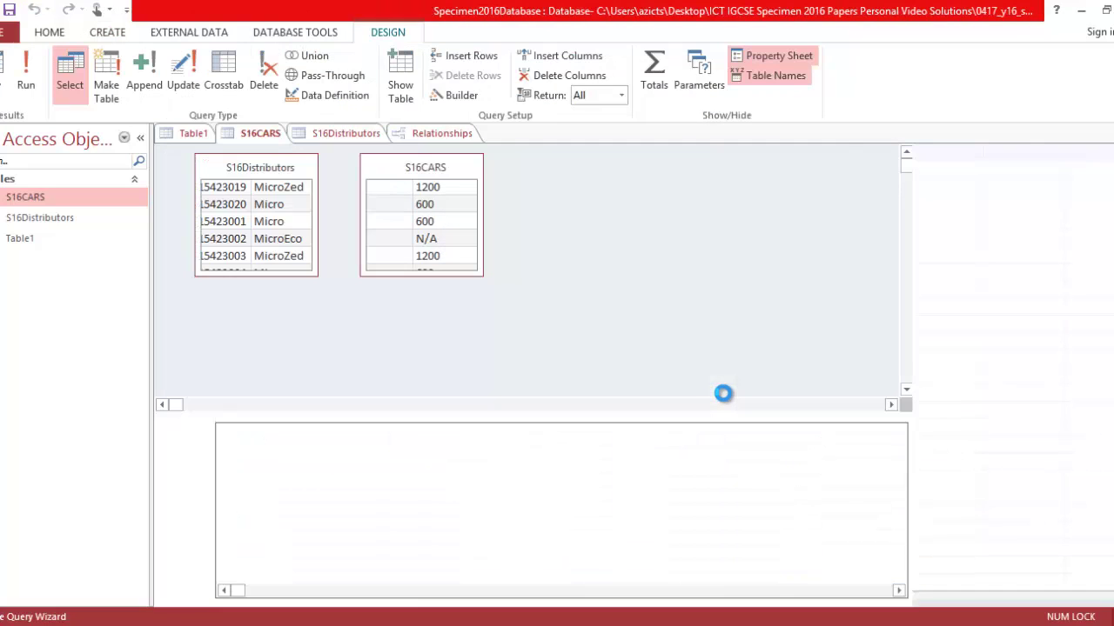
# Step: Start a calculated field named Delivered_Price in the first empty column after Port, checking the requirement in the PDF
pyautogui.hotkey('alt', 'Tab')
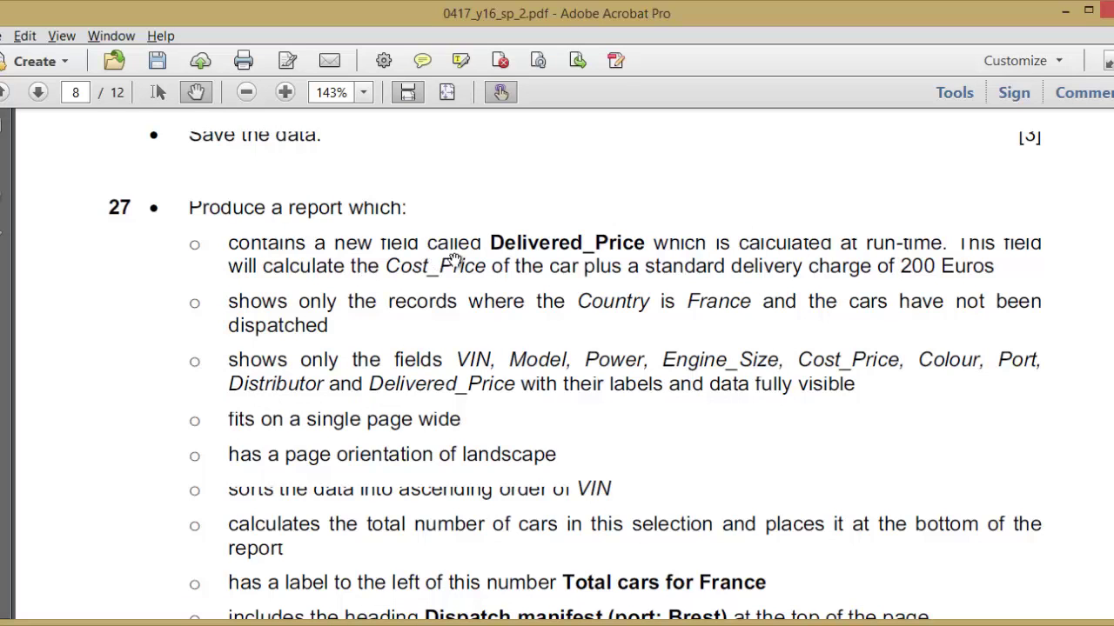
pyautogui.hotkey('alt', 'Tab')
pyautogui.click(898, 590)
pyautogui.click(898, 591)
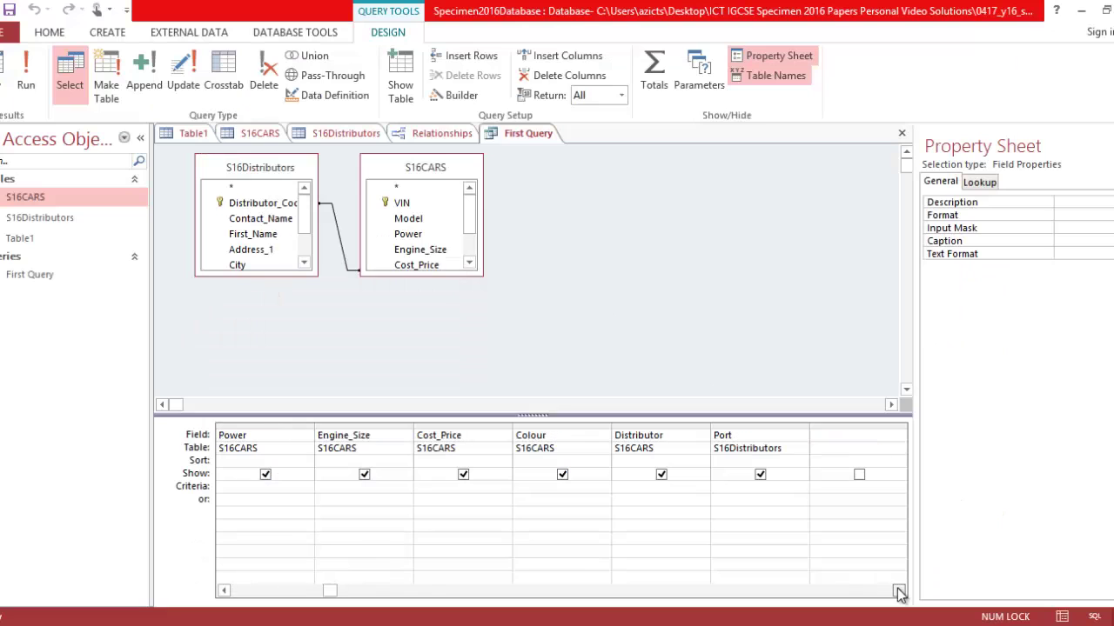
pyautogui.click(837, 439)
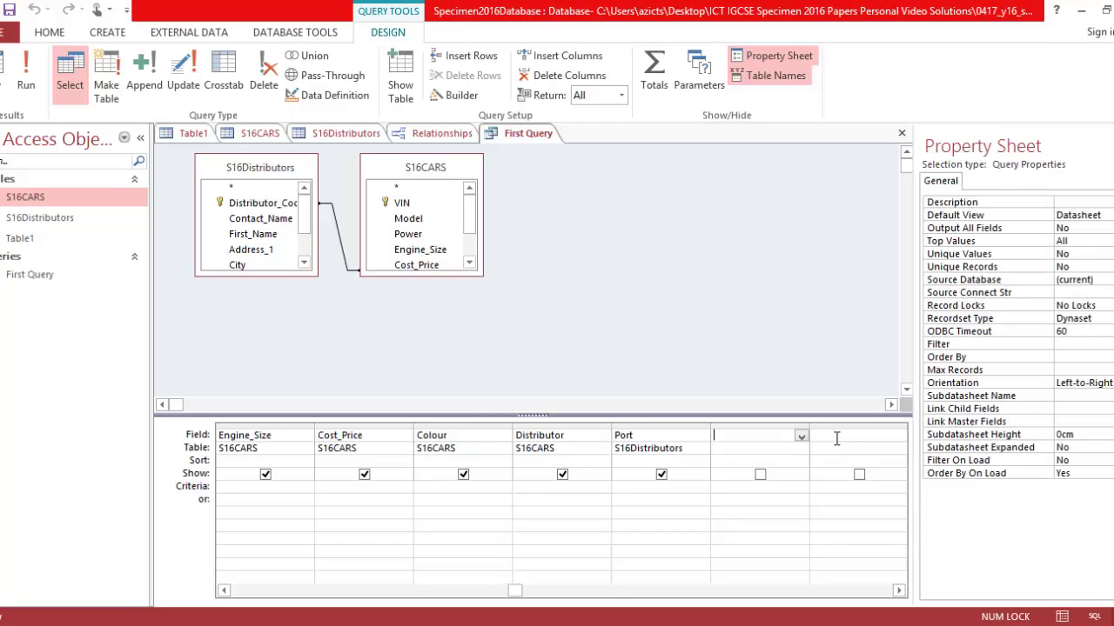
pyautogui.press('capslock')
pyautogui.press('capslock')
pyautogui.write('Delivered_')
pyautogui.press('capslock')
pyautogui.write('P')
pyautogui.press('capslock')
pyautogui.hotkey('alt', 'Tab')
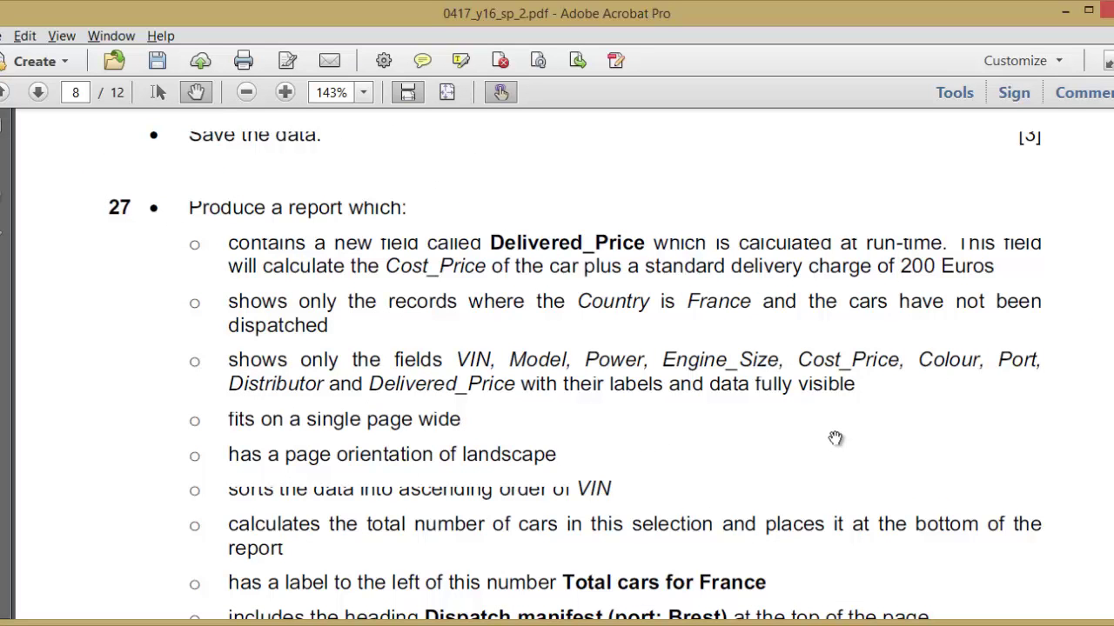
pyautogui.hotkey('alt', 'Tab')
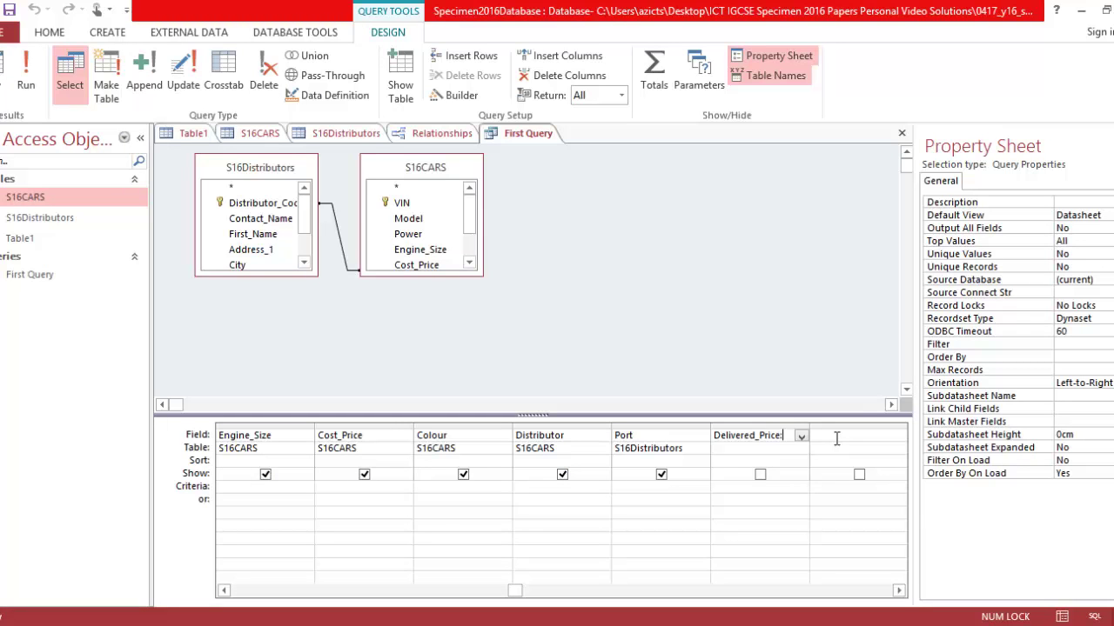
# Step: Complete the Delivered_Price field with the expression [Cost_Price]+200, using the delivery charge given in the PDF
pyautogui.press('capslock')
pyautogui.press('capslock')
pyautogui.write('ost_')
pyautogui.press('capslock')
pyautogui.write('P')
pyautogui.press('capslock')
pyautogui.write('rice')
pyautogui.hotkey('alt', 'Tab')
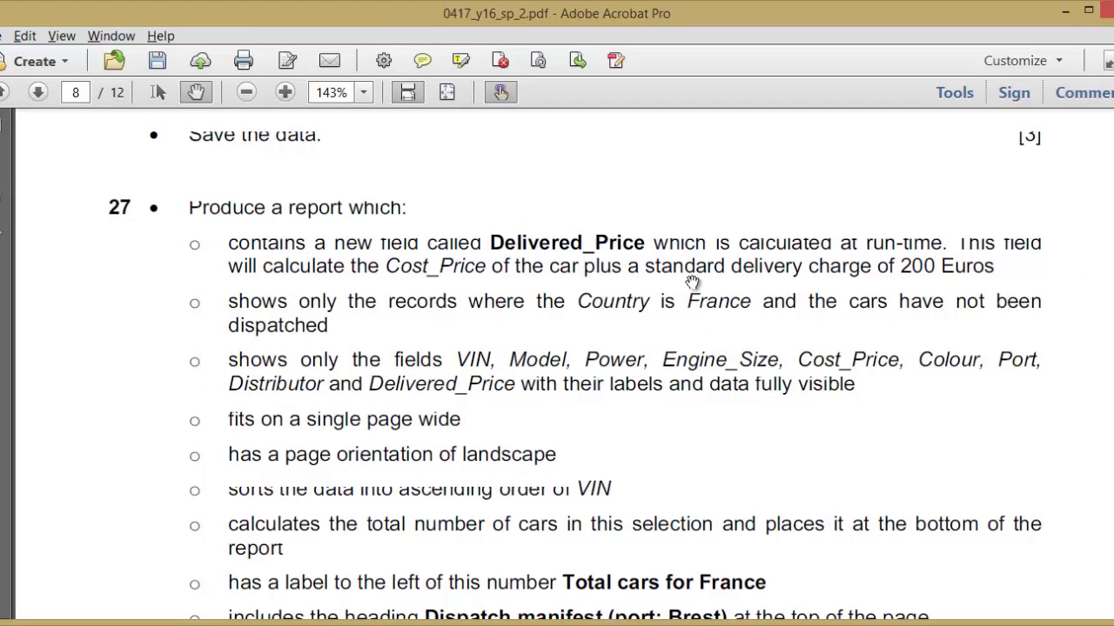
pyautogui.hotkey('alt', 'Tab')
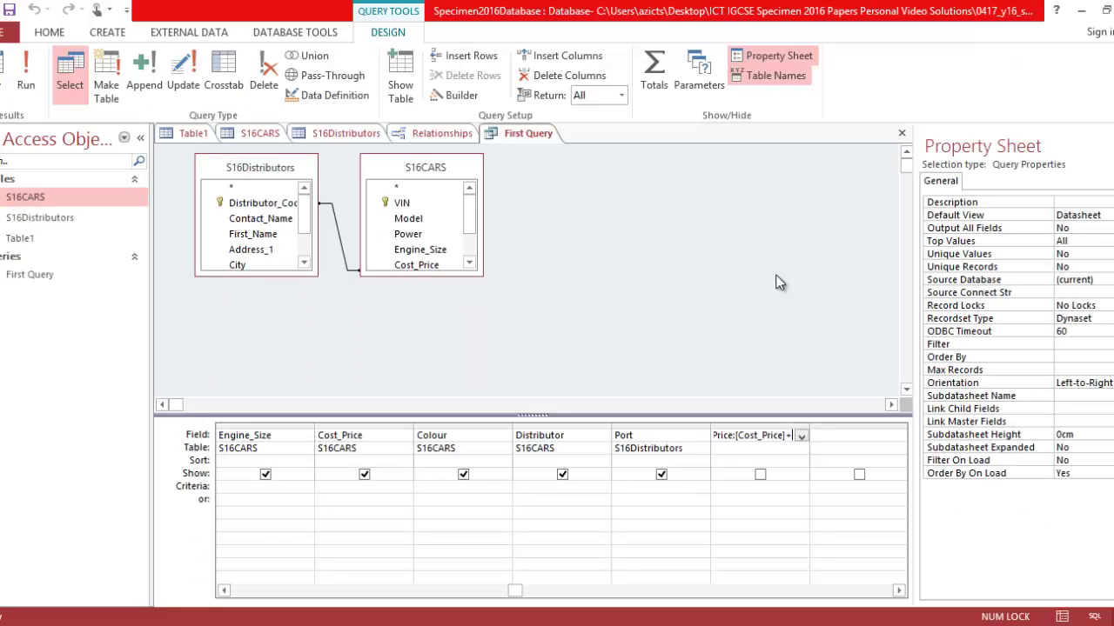
pyautogui.write('200')
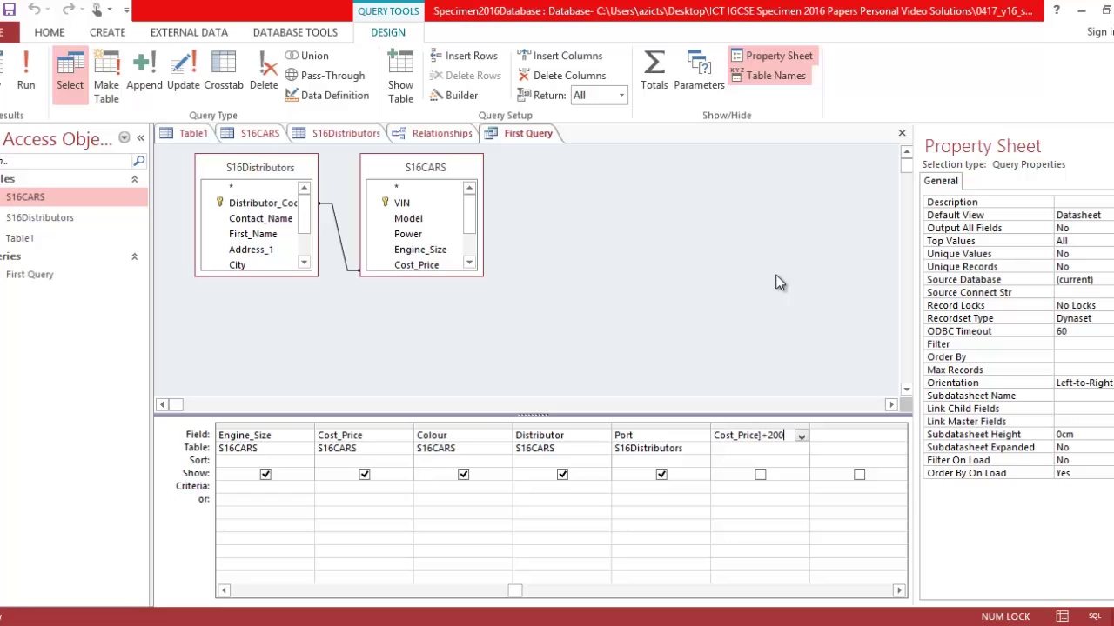
pyautogui.click(693, 434)
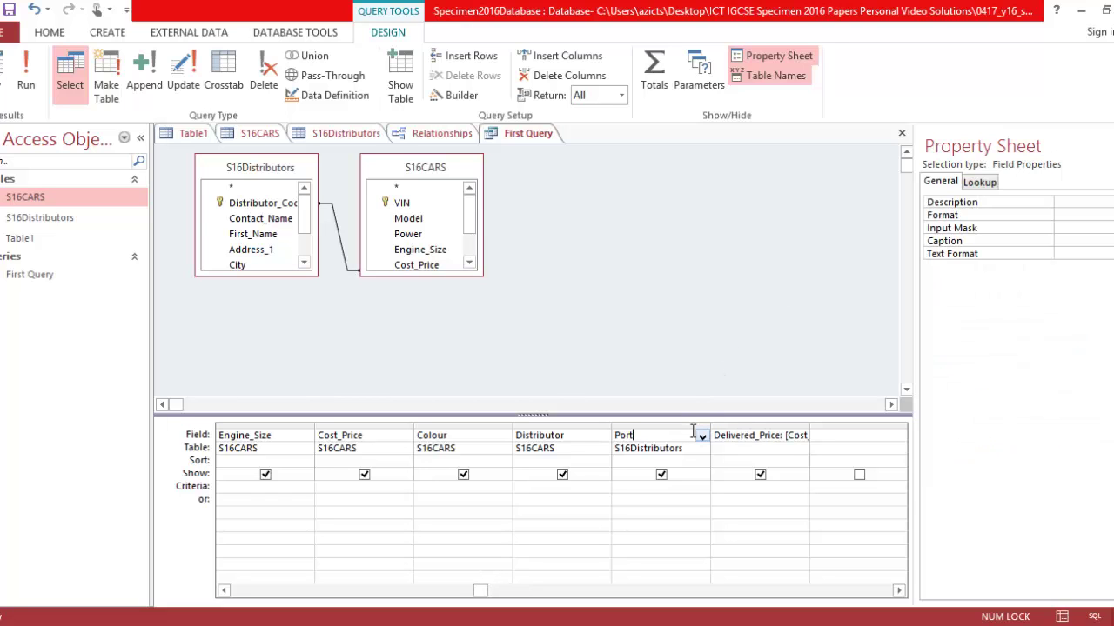
# Step: Run the query to check the Delivered_Price values and their currency, and return to Design View
pyautogui.click(26, 77)
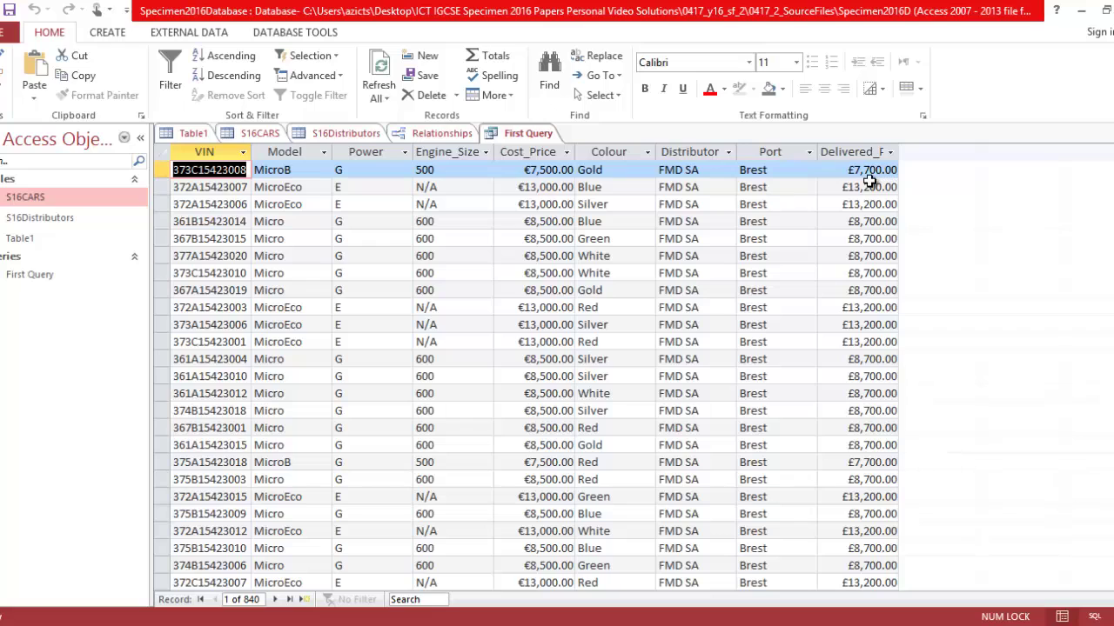
pyautogui.click(545, 135)
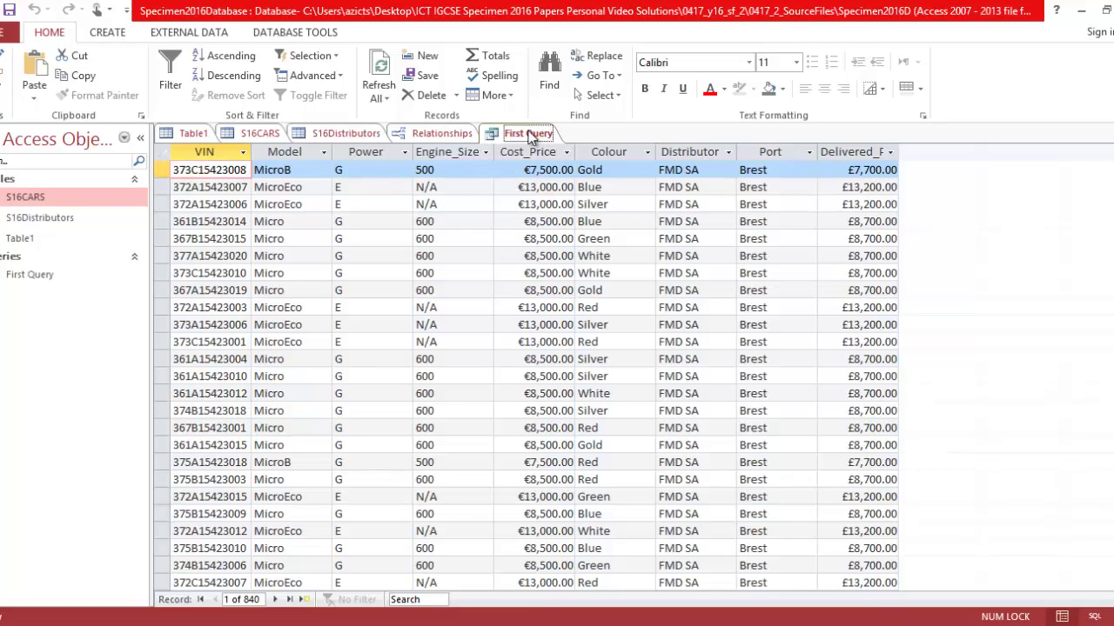
pyautogui.rightClick(544, 135)
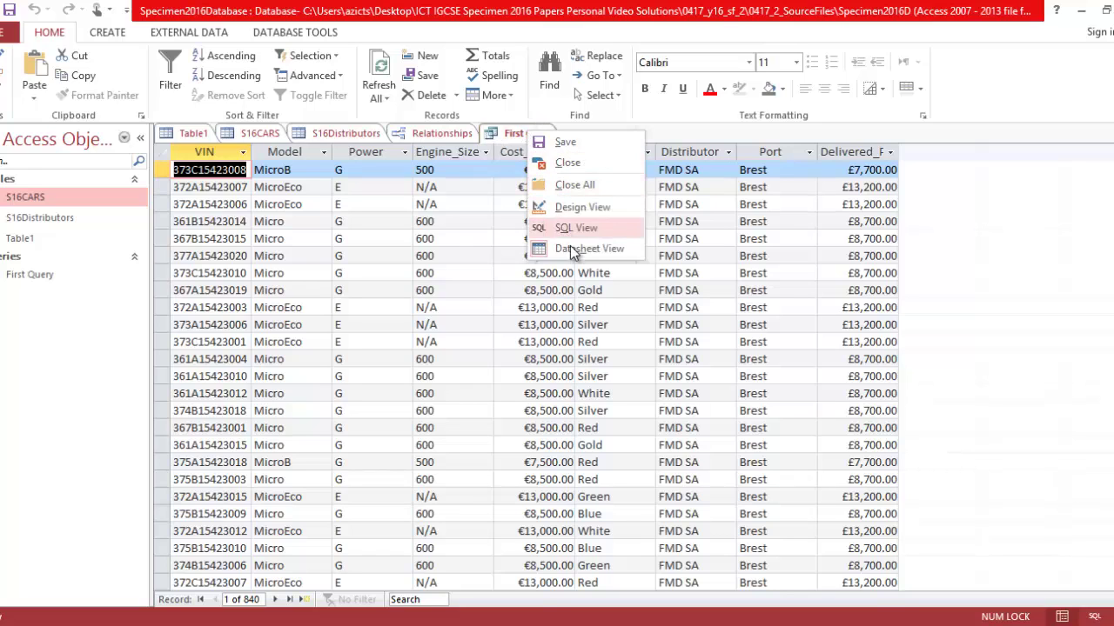
pyautogui.click(579, 207)
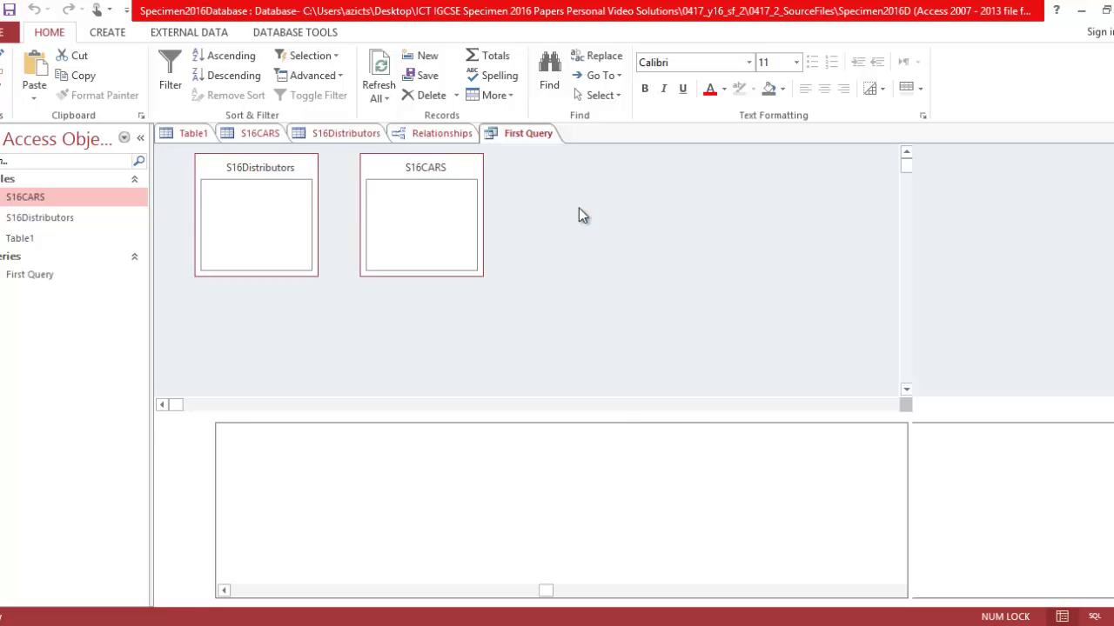
# Step: Format the Delivered_Price field as Euro with 2 decimal places
pyautogui.click(760, 439)
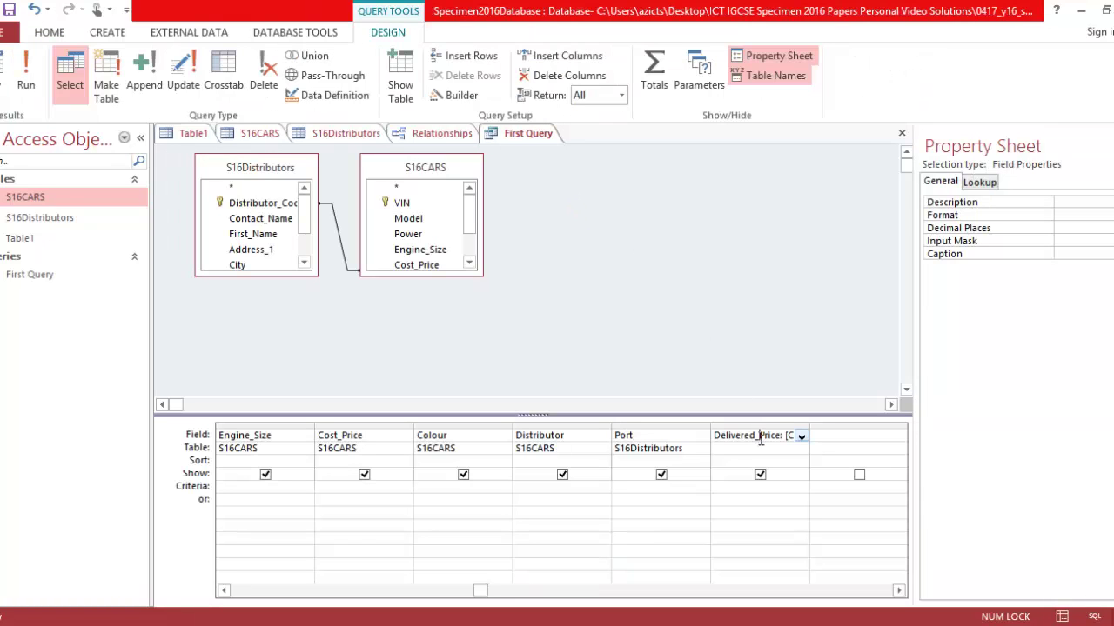
pyautogui.click(1067, 215)
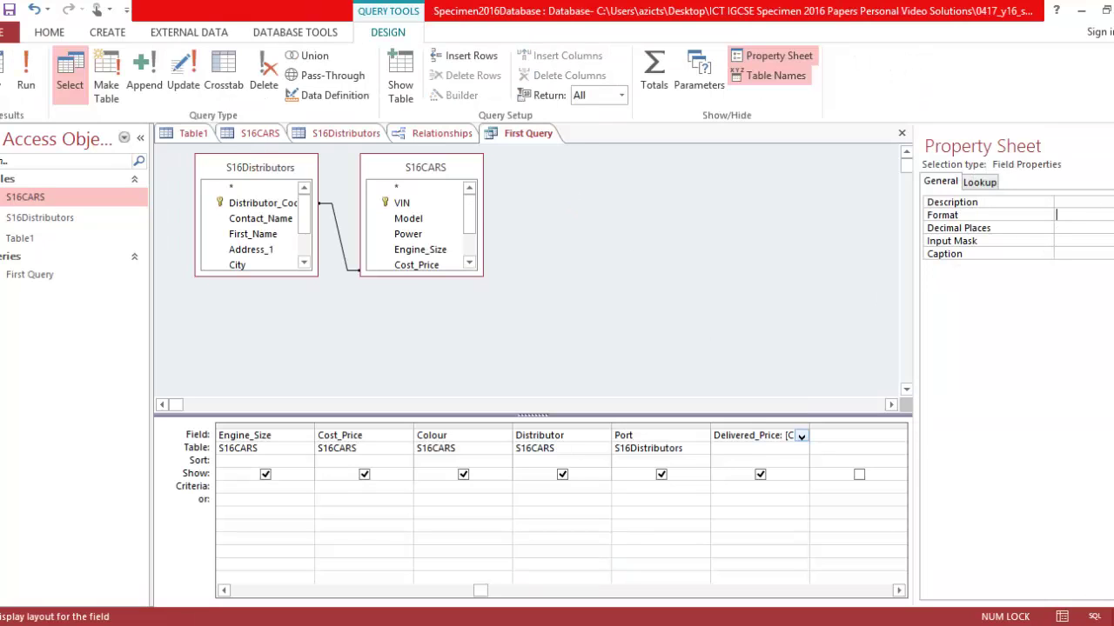
pyautogui.click(1112, 215)
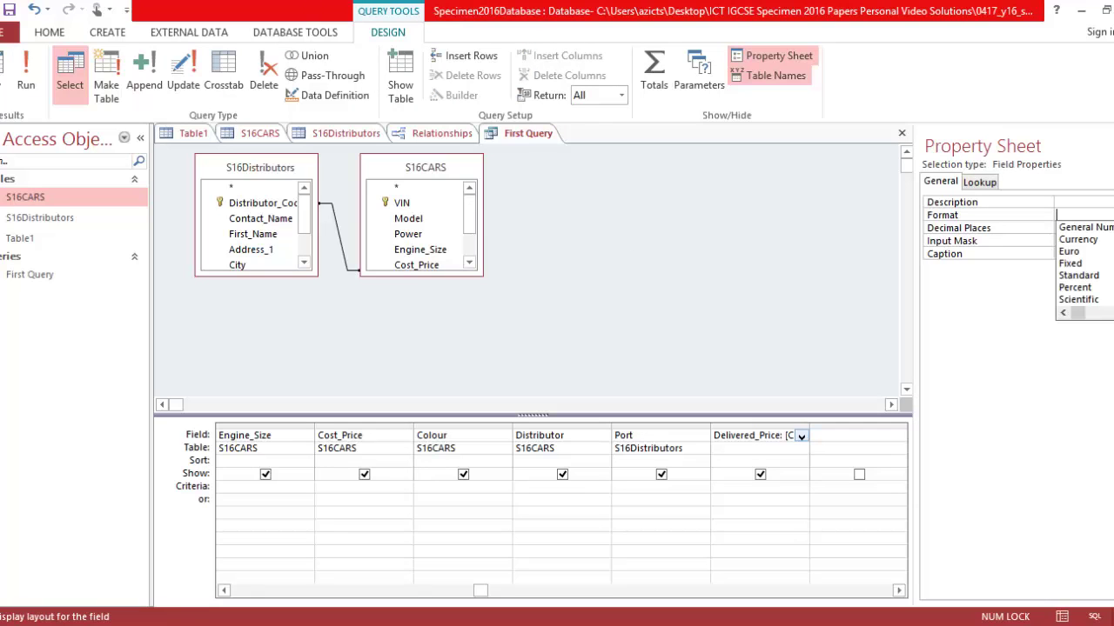
pyautogui.click(1101, 253)
pyautogui.press('Return')
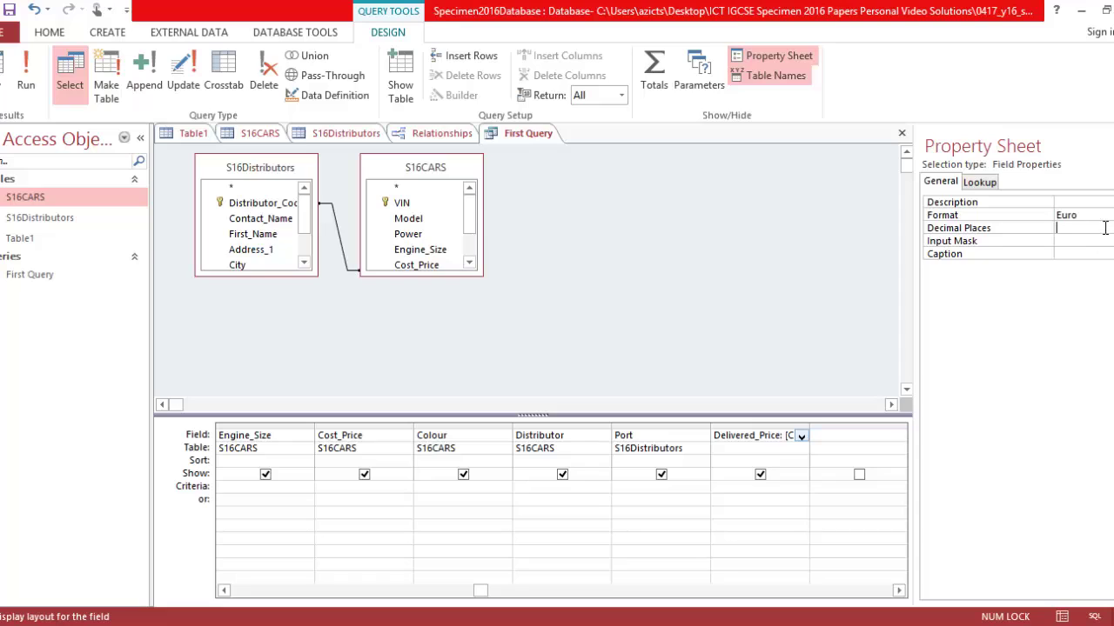
pyautogui.click(1112, 228)
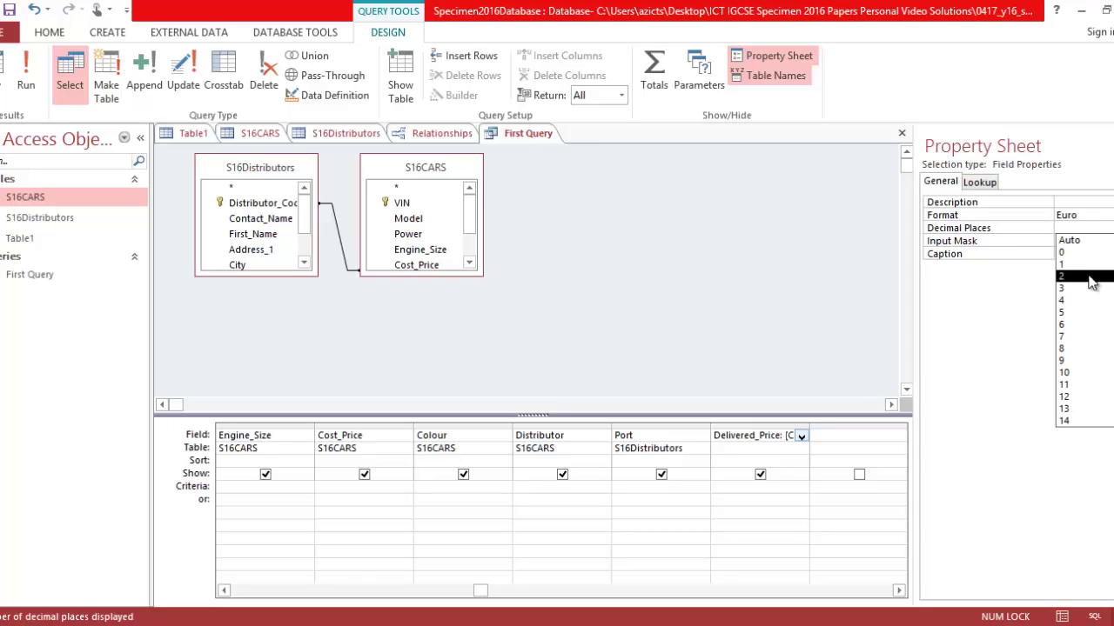
pyautogui.click(1089, 276)
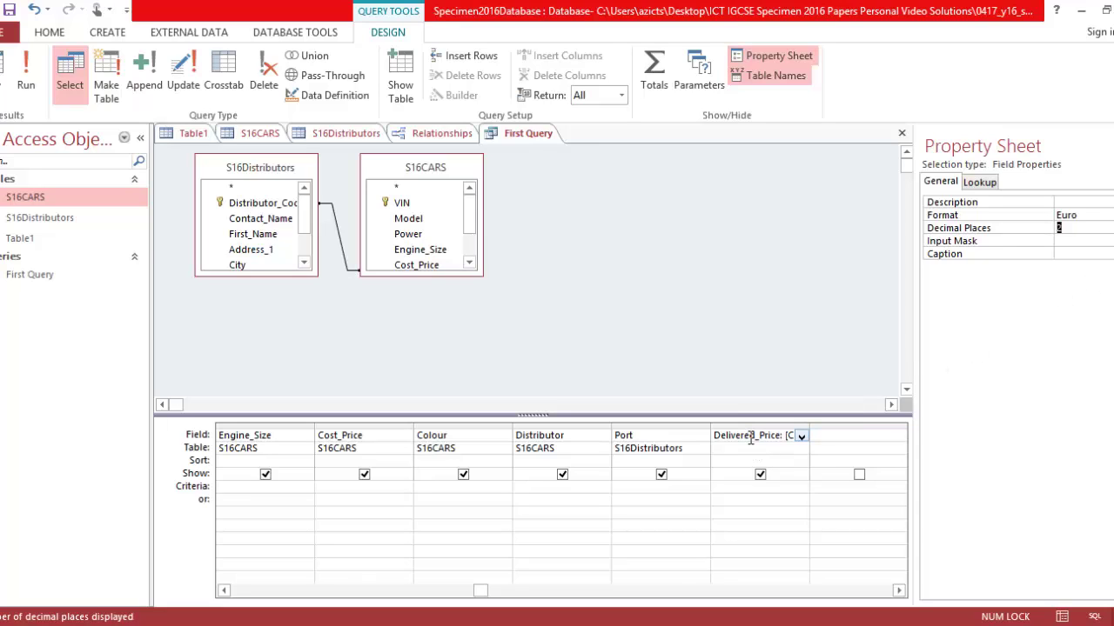
# Step: Highlight question 27's Delivered_Price requirement in the PDF and return to the query design
pyautogui.hotkey('alt', 'Tab')
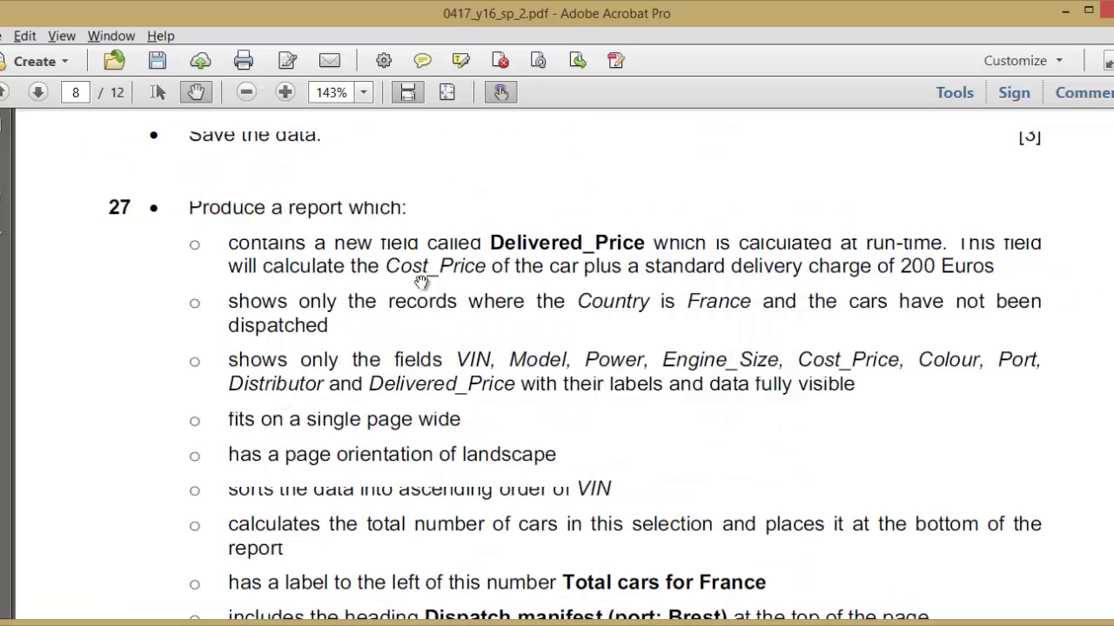
pyautogui.click(461, 60)
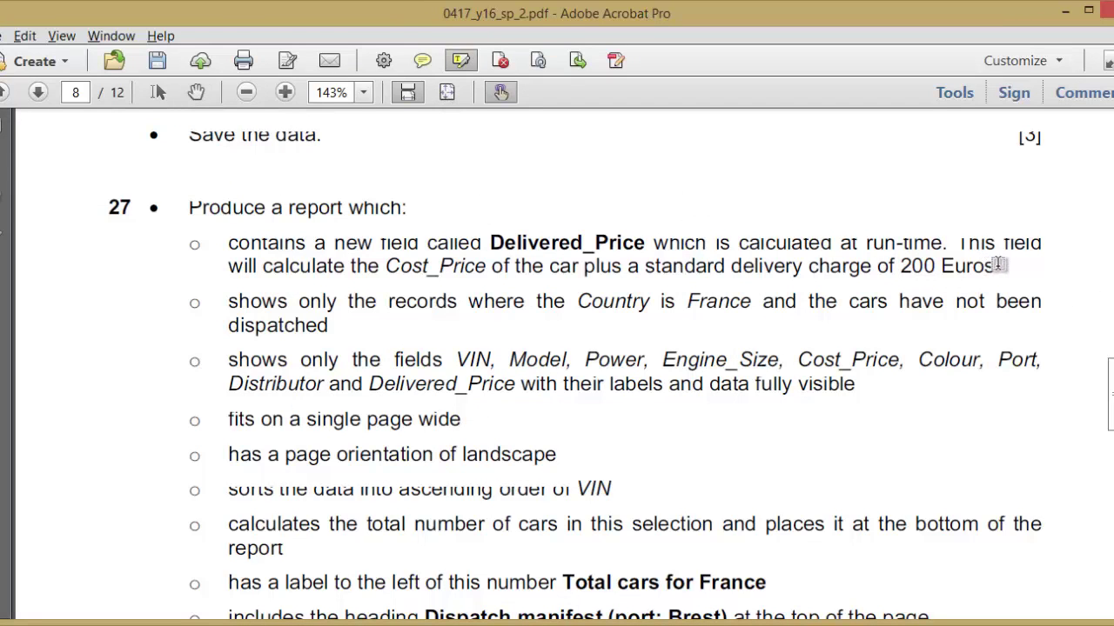
pyautogui.moveTo(997, 265); pyautogui.dragTo(233, 245)
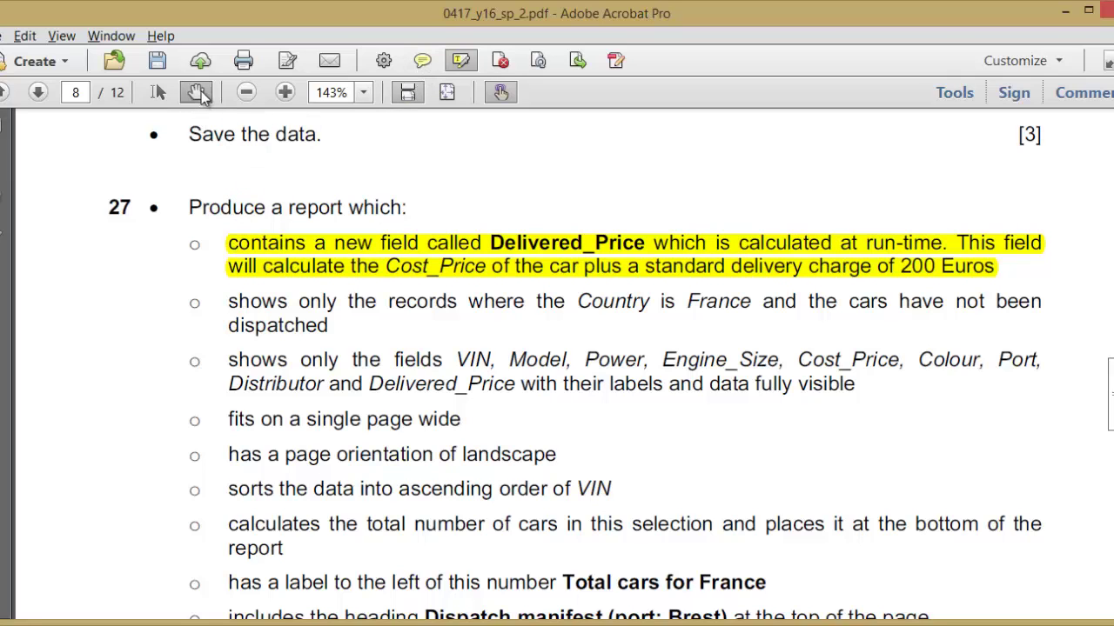
pyautogui.hotkey('alt', 'Tab')
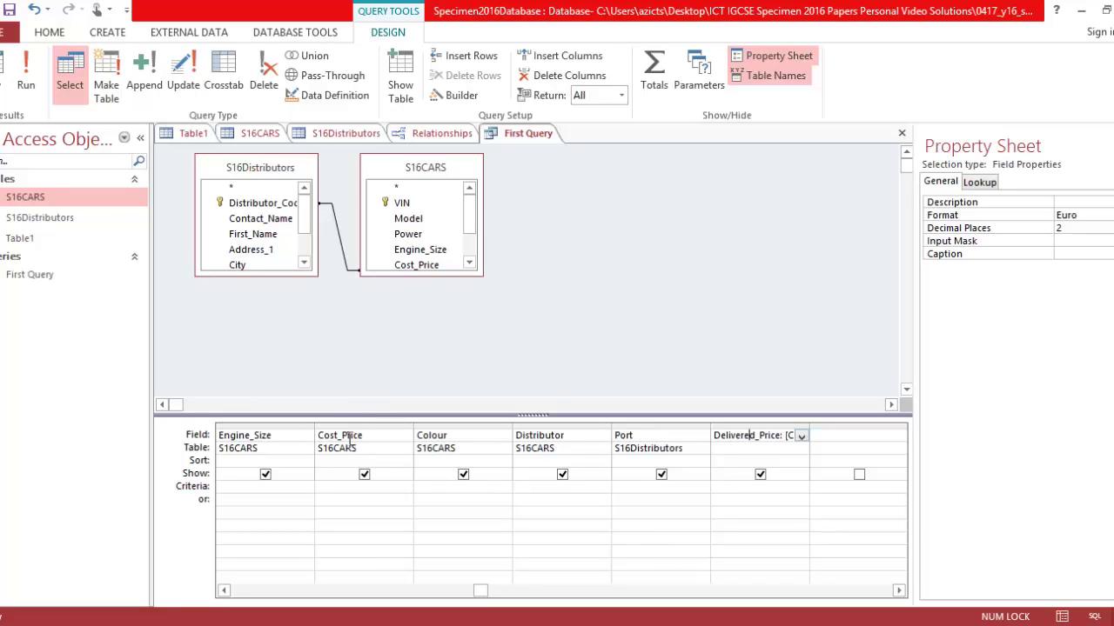
# Step: Add the Country field from S16Distributors after Delivered_Price and give it the criterion France
pyautogui.click(448, 595)
pyautogui.click(294, 598)
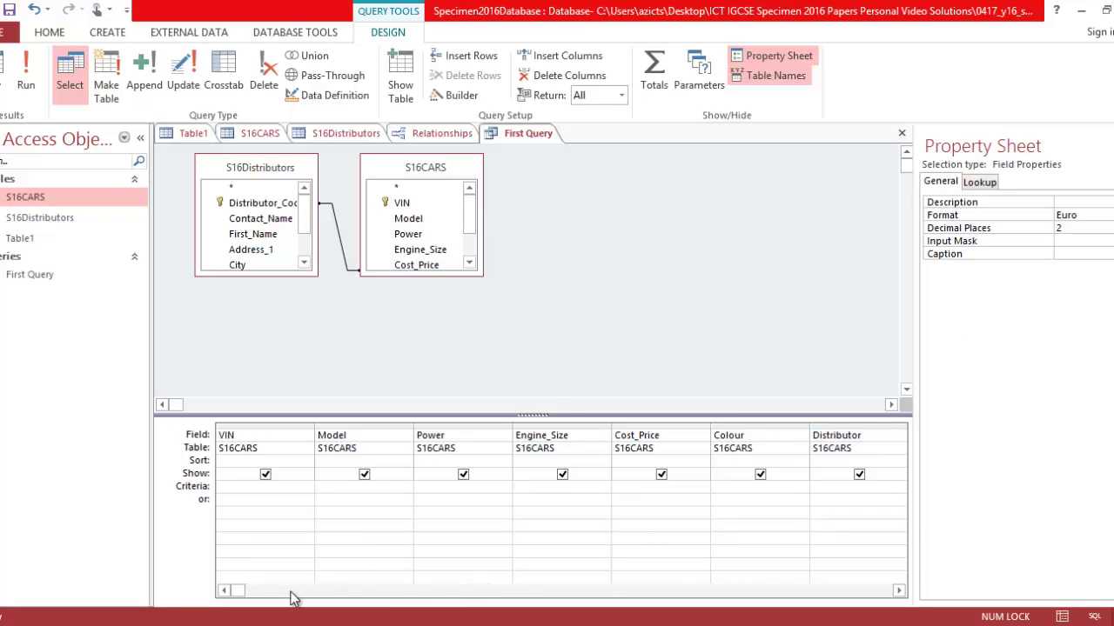
pyautogui.click(898, 592)
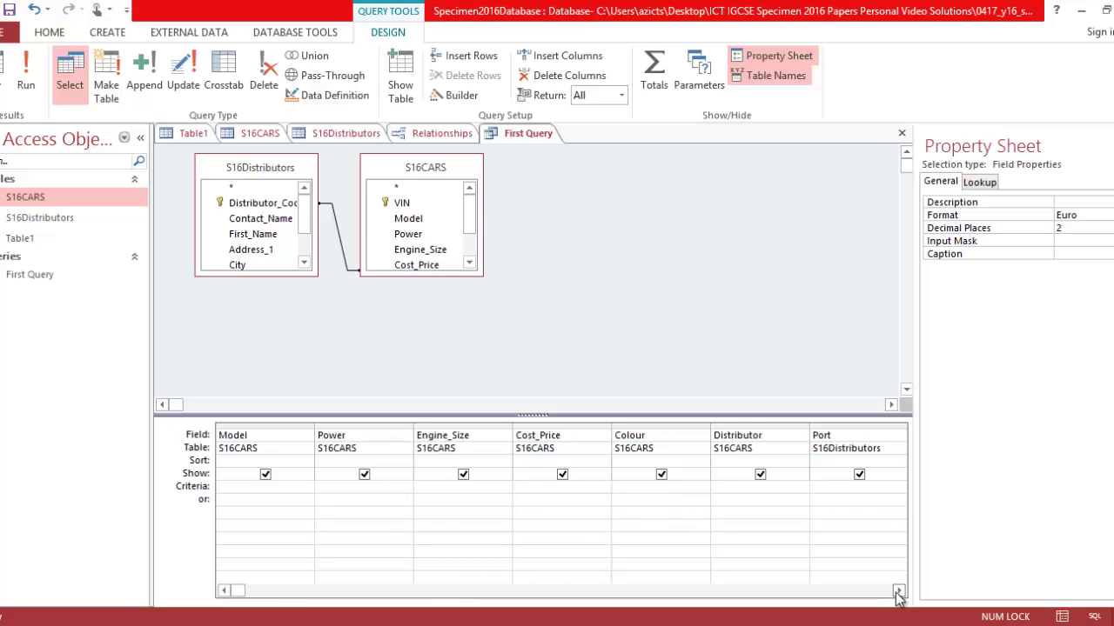
pyautogui.click(898, 592)
pyautogui.click(897, 591)
pyautogui.click(898, 591)
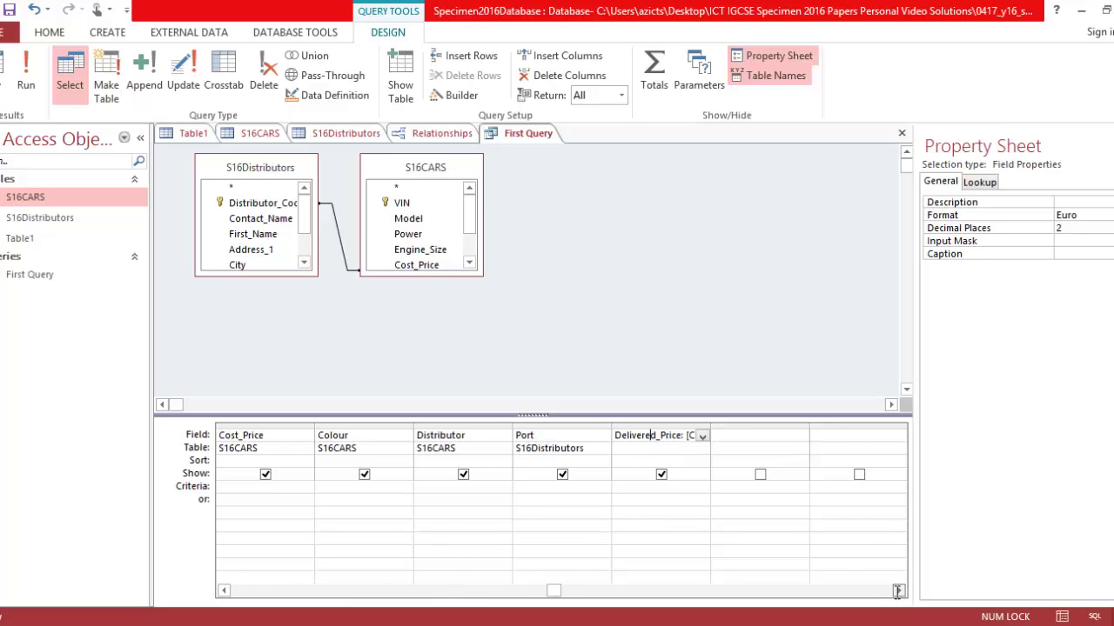
pyautogui.click(779, 444)
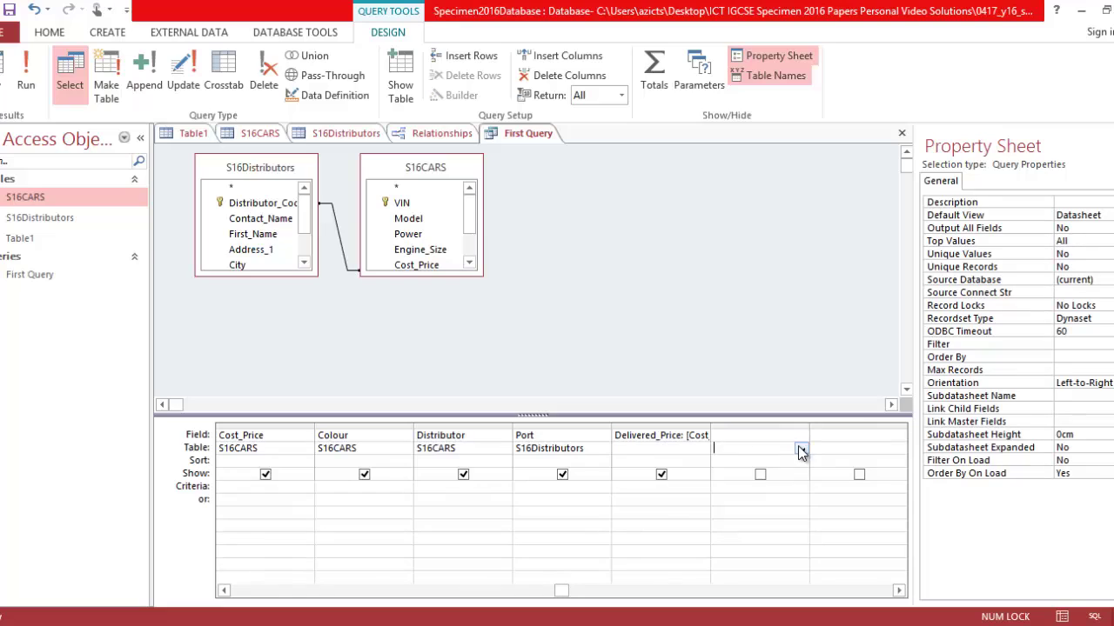
pyautogui.click(800, 449)
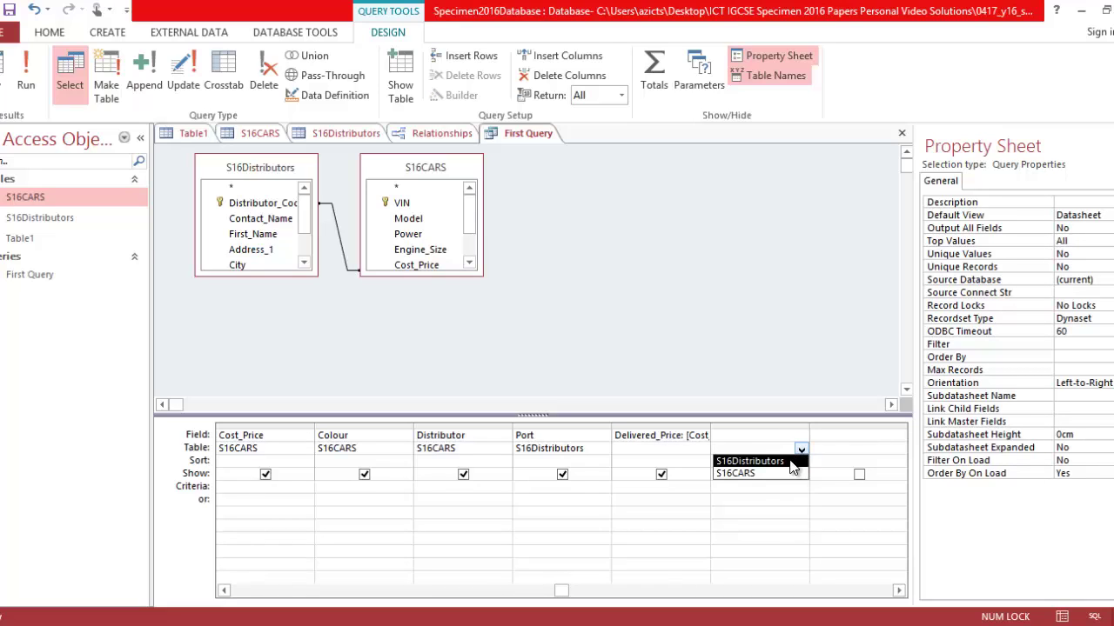
pyautogui.click(792, 462)
pyautogui.click(801, 435)
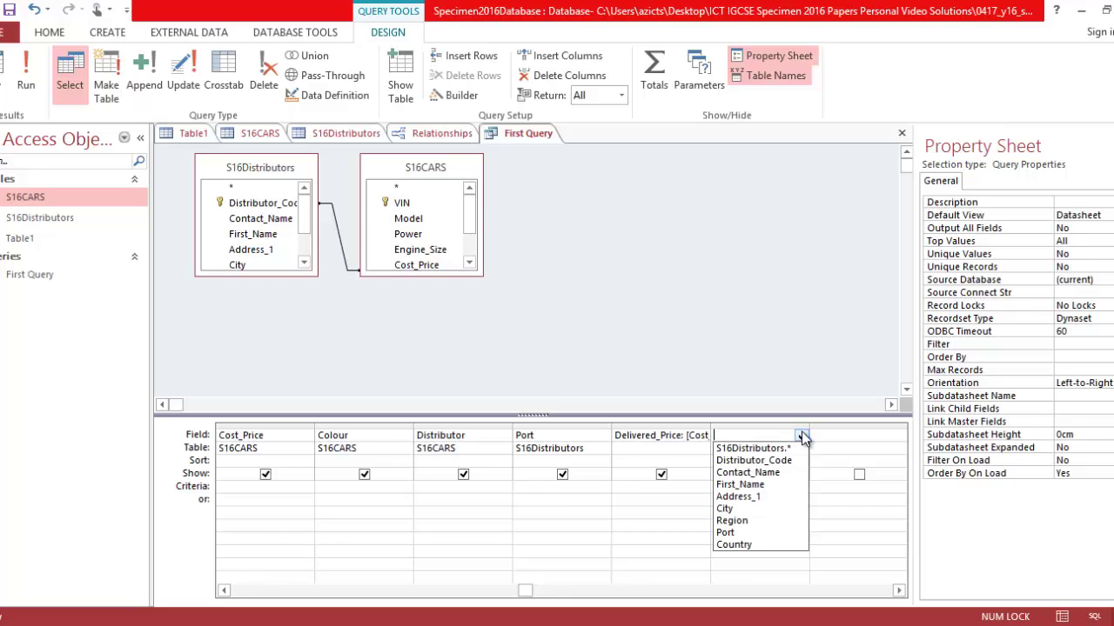
pyautogui.click(778, 544)
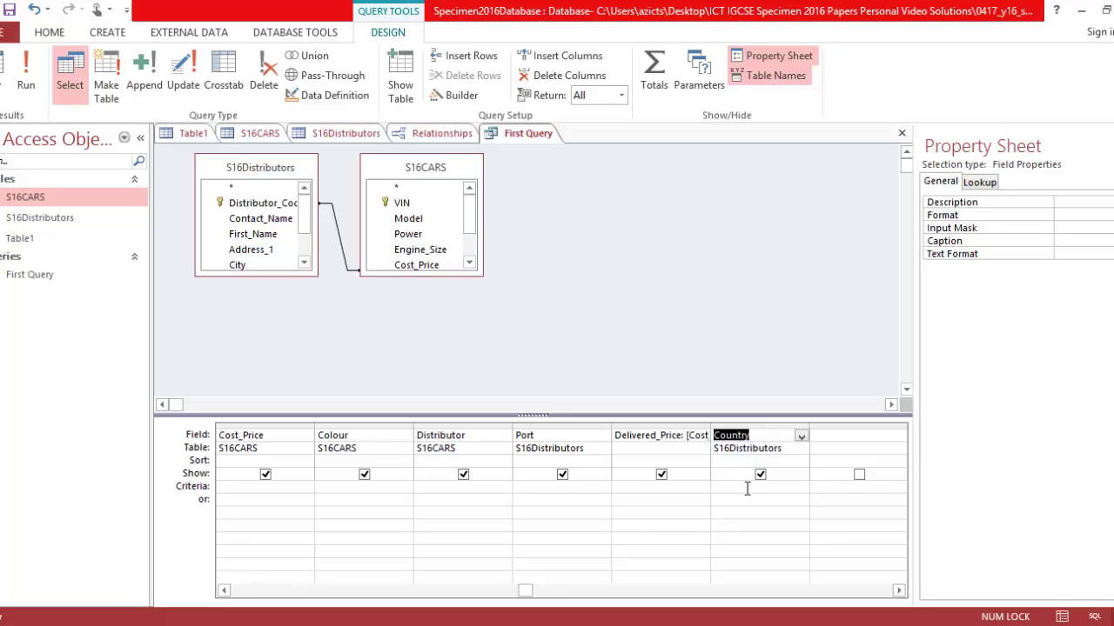
pyautogui.click(747, 487)
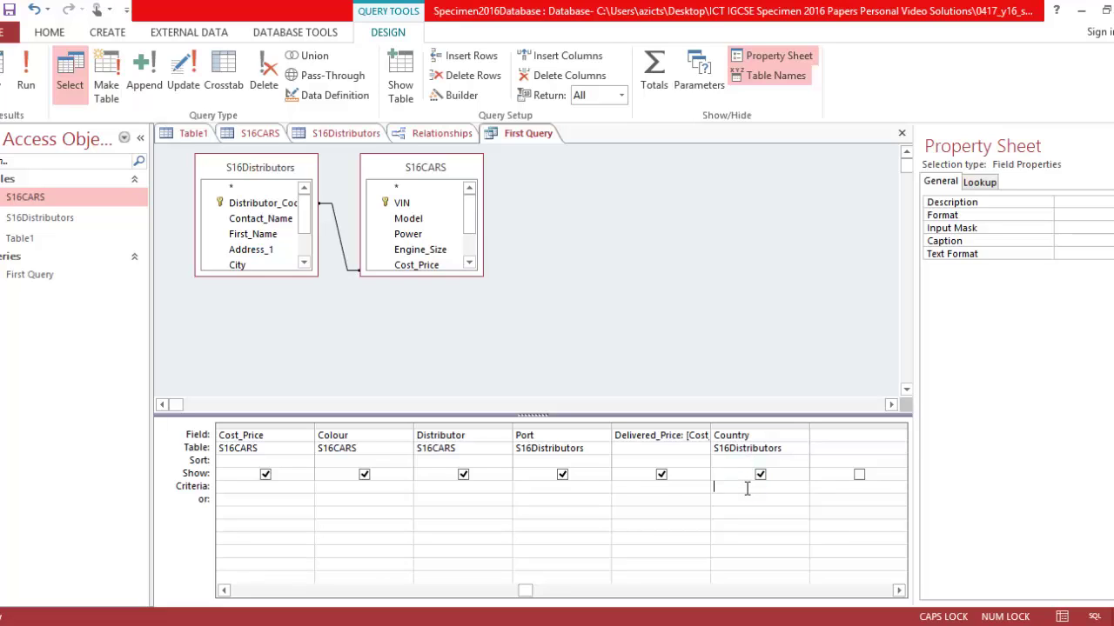
pyautogui.write('France')
# Step: Add the Dispatched field from S16CARS in the column after Country
pyautogui.click(224, 590)
pyautogui.click(224, 591)
pyautogui.click(223, 591)
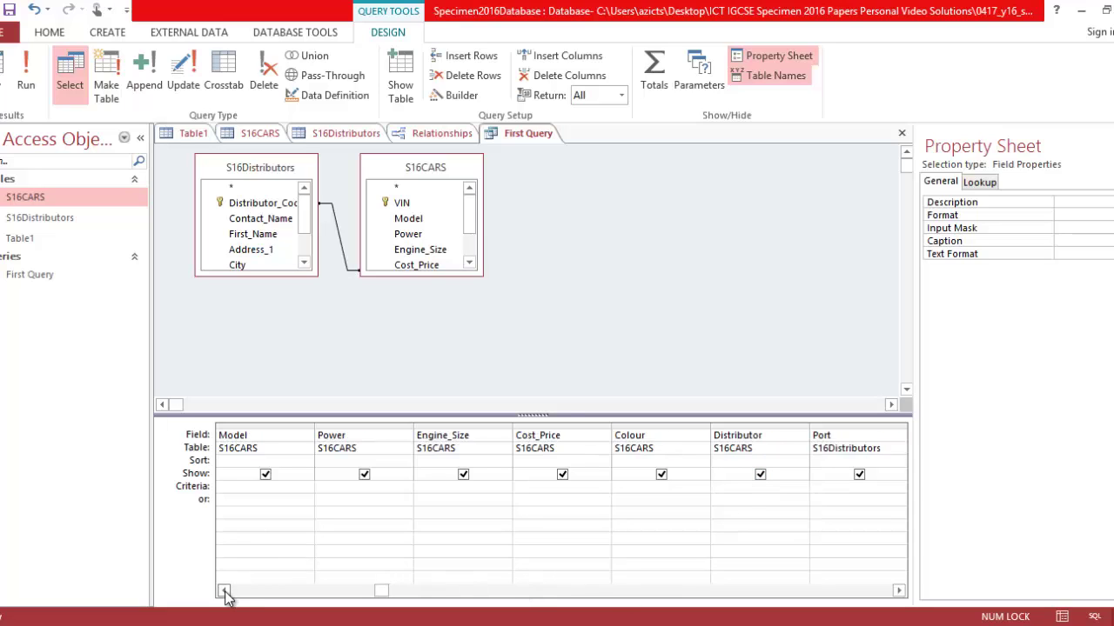
pyautogui.click(223, 591)
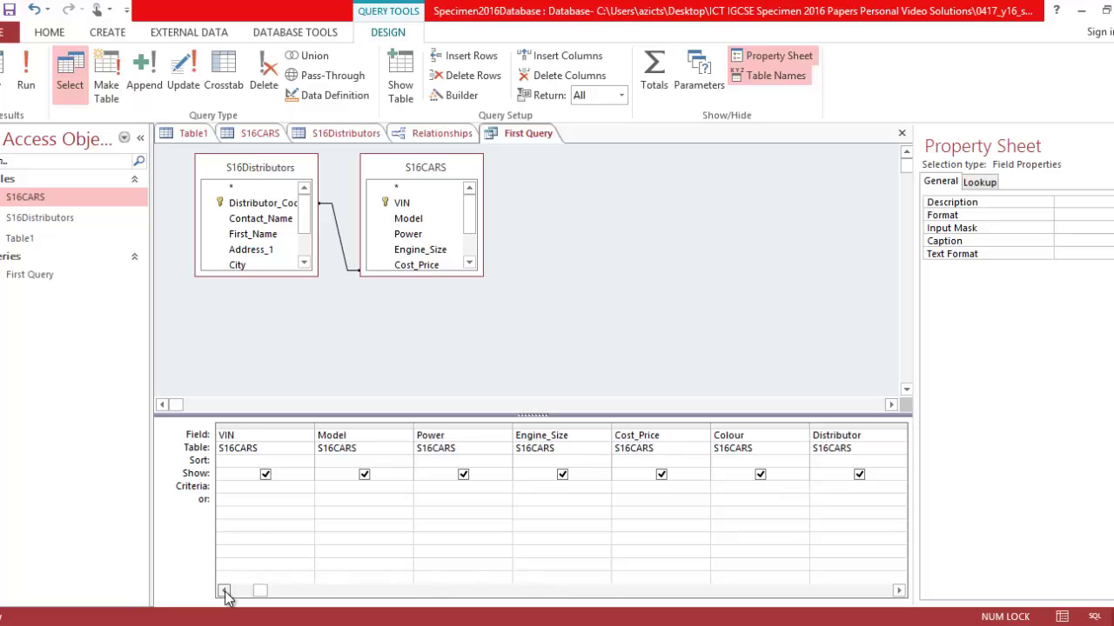
pyautogui.click(901, 591)
pyautogui.click(901, 592)
pyautogui.click(900, 591)
pyautogui.click(900, 591)
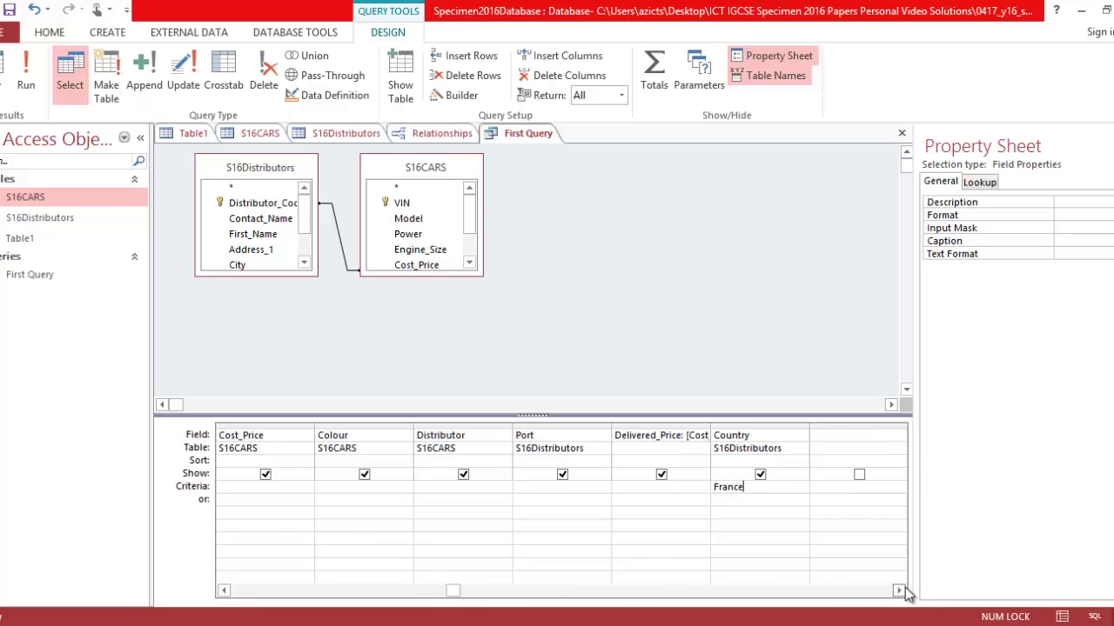
pyautogui.click(900, 592)
pyautogui.click(900, 592)
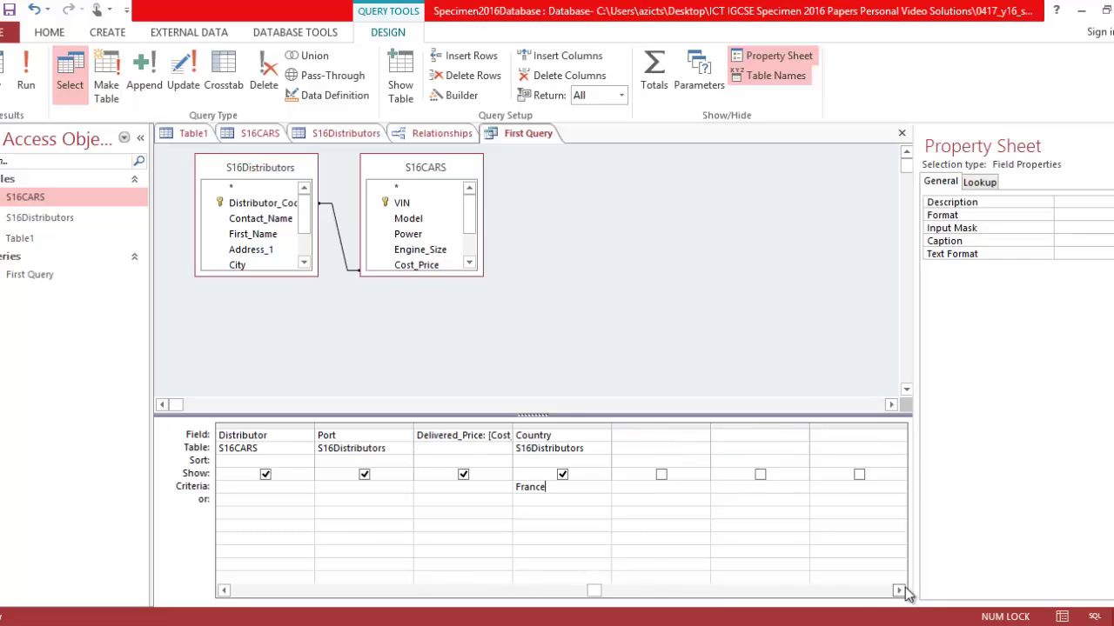
pyautogui.click(648, 436)
pyautogui.click(663, 454)
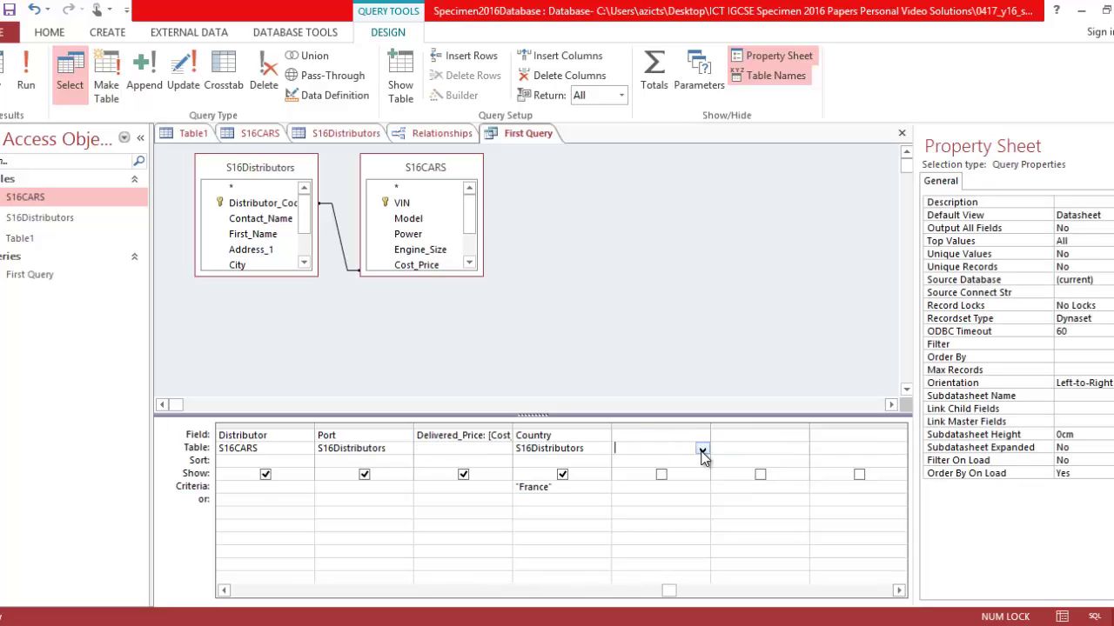
pyautogui.click(702, 450)
pyautogui.click(689, 472)
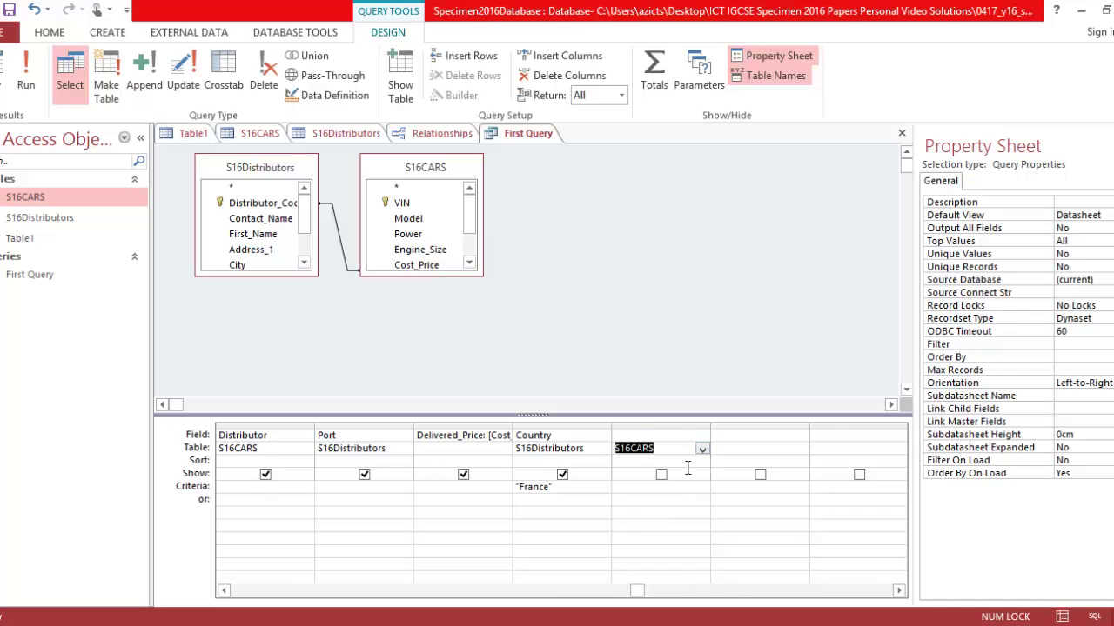
pyautogui.click(690, 432)
pyautogui.click(701, 435)
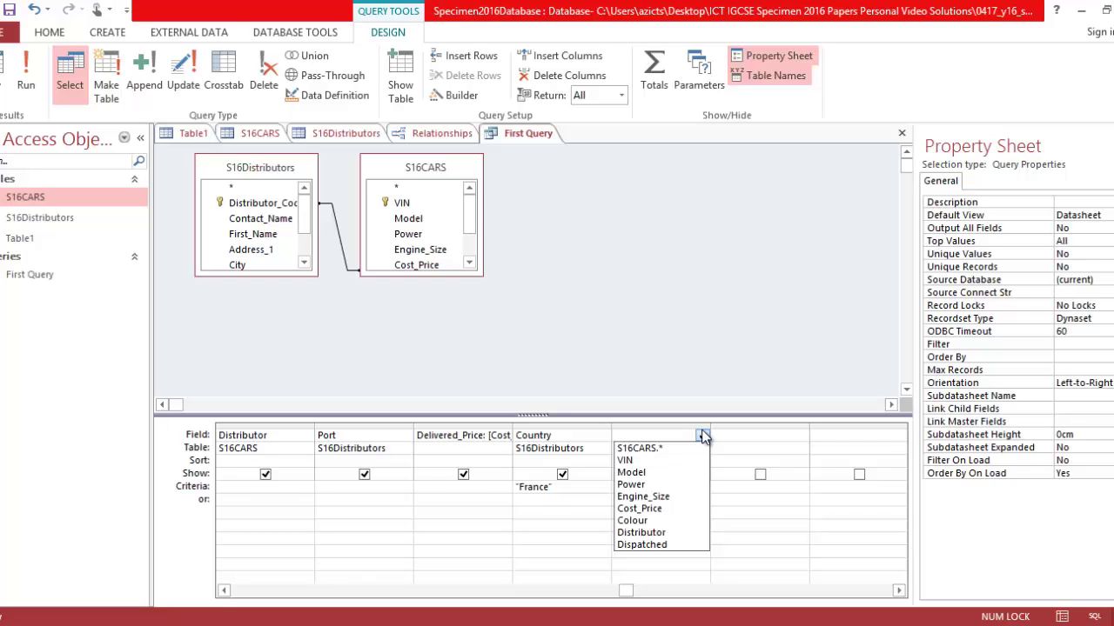
pyautogui.click(676, 545)
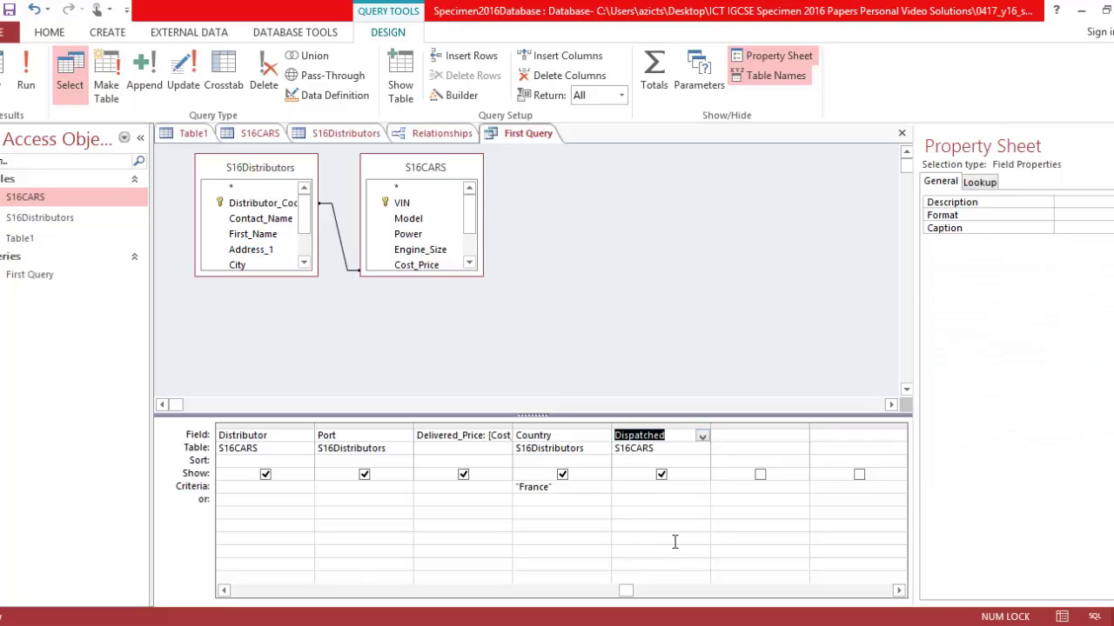
# Step: Set the criterion of the Dispatched field to No
pyautogui.click(667, 487)
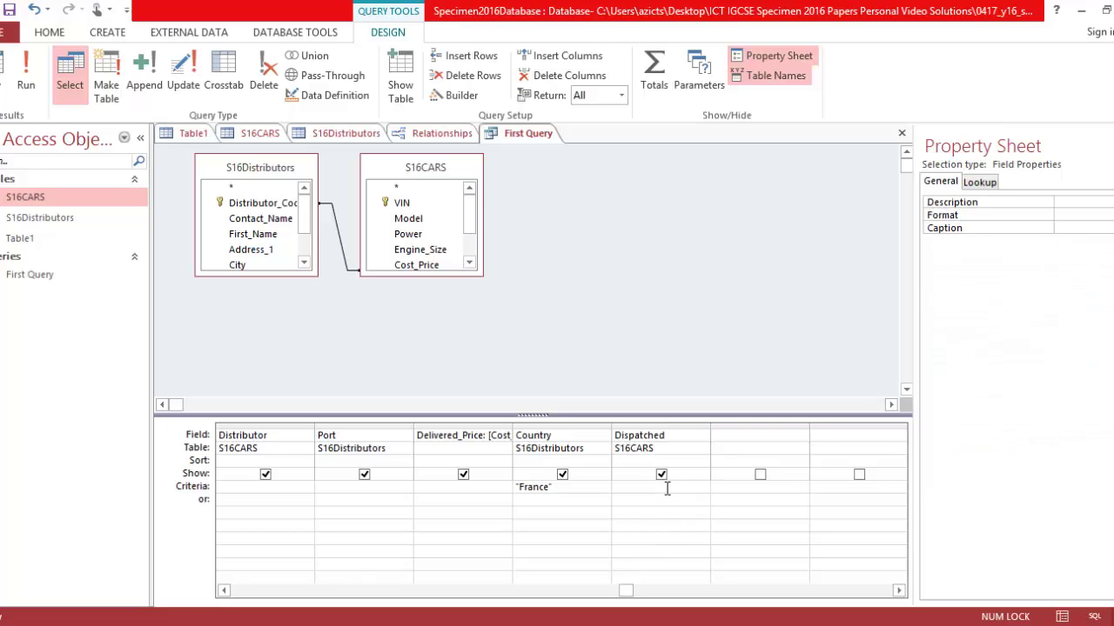
pyautogui.press('capslock')
pyautogui.write('N')
pyautogui.press('capslock')
pyautogui.write('o')
# Step: Check question 27's record selection wording in the PDF, then run First Query to inspect the filtered records
pyautogui.hotkey('alt', 'Tab')
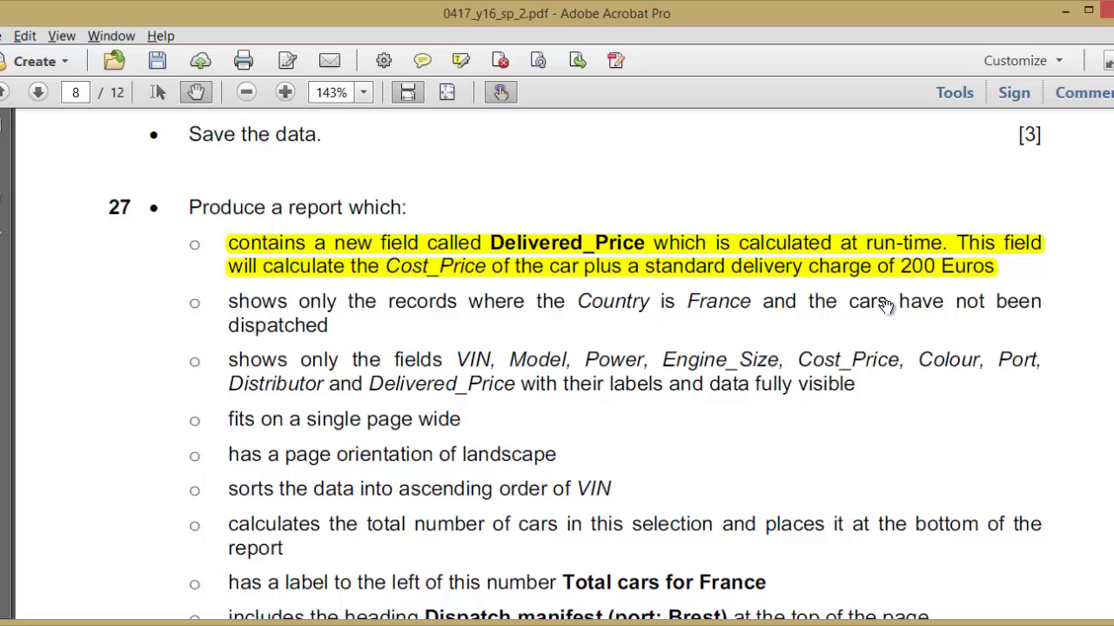
pyautogui.hotkey('alt', 'Tab')
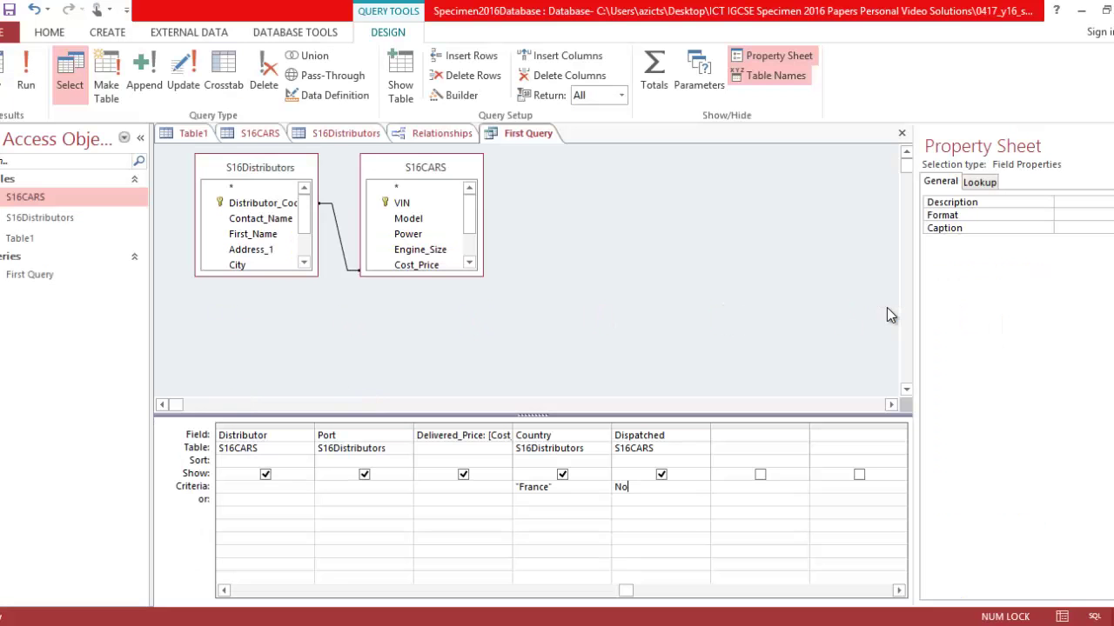
pyautogui.click(33, 85)
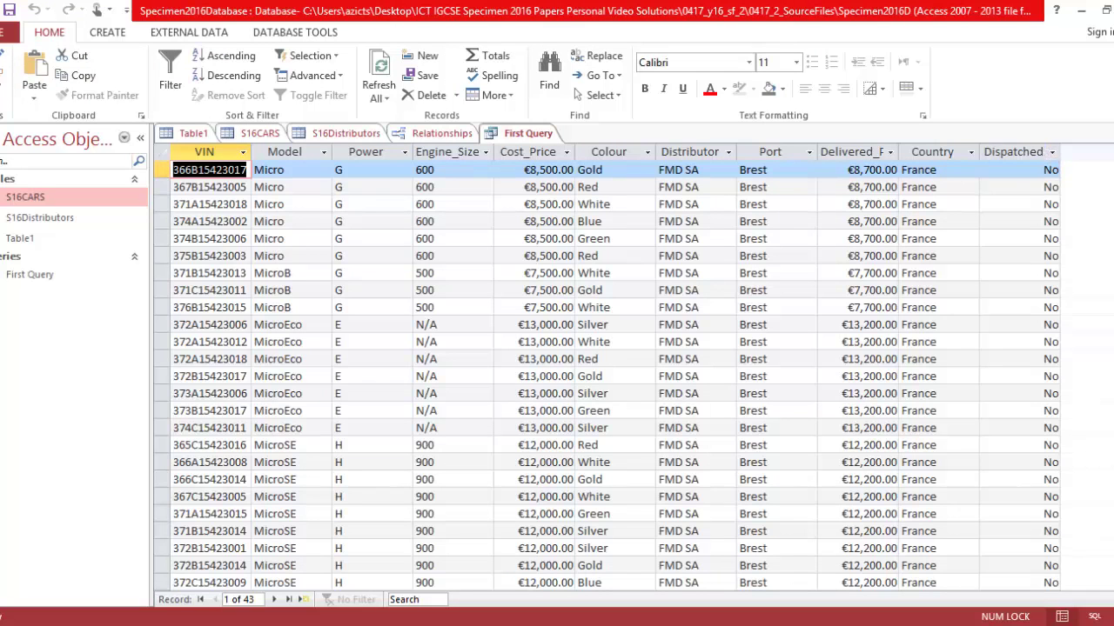
pyautogui.moveTo(1110, 174)
pyautogui.mouseDown()
pyautogui.moveTo(1110, 575)
pyautogui.moveTo(1110, 165)
pyautogui.mouseUp()
# Step: Highlight question 27's requirement about Country being France and cars not dispatched in the PDF, and return to Access
pyautogui.hotkey('alt', 'Tab')
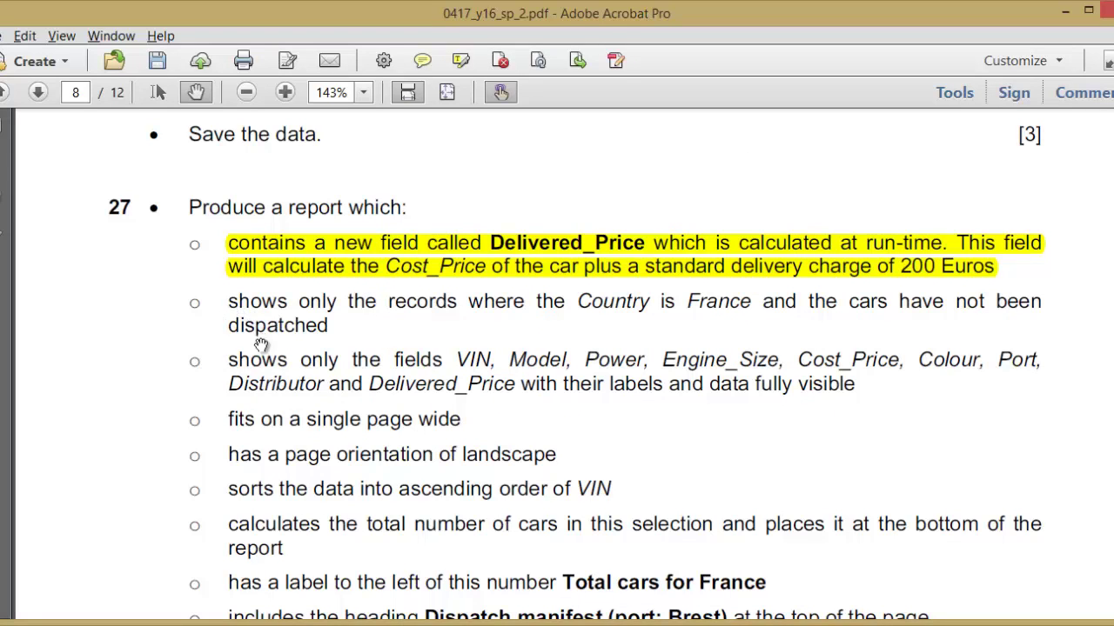
pyautogui.click(460, 60)
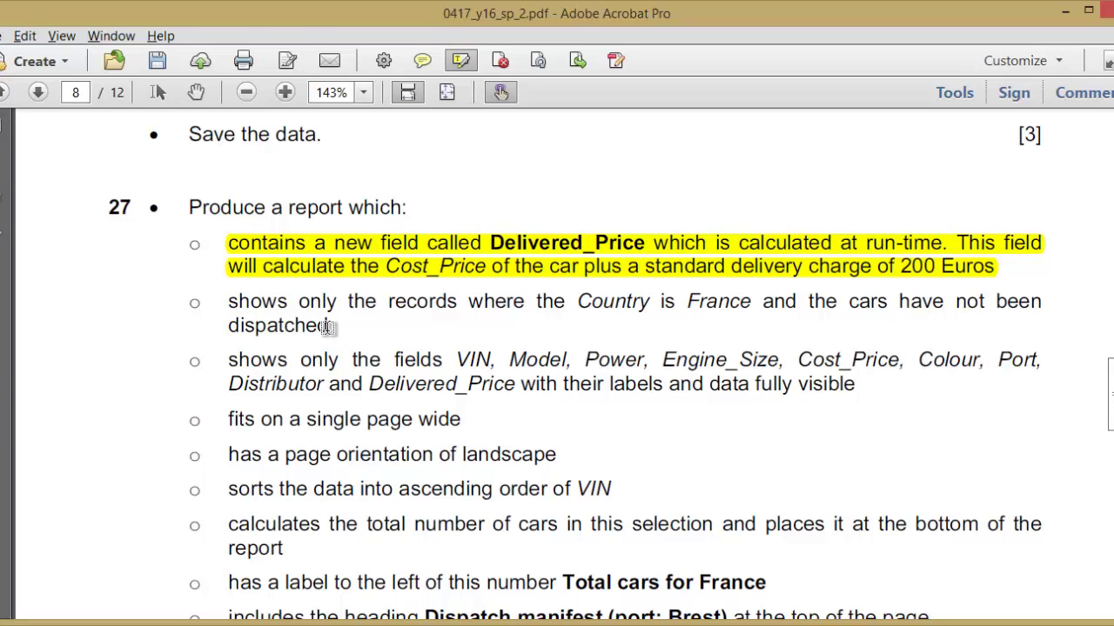
pyautogui.moveTo(331, 321); pyautogui.dragTo(232, 306)
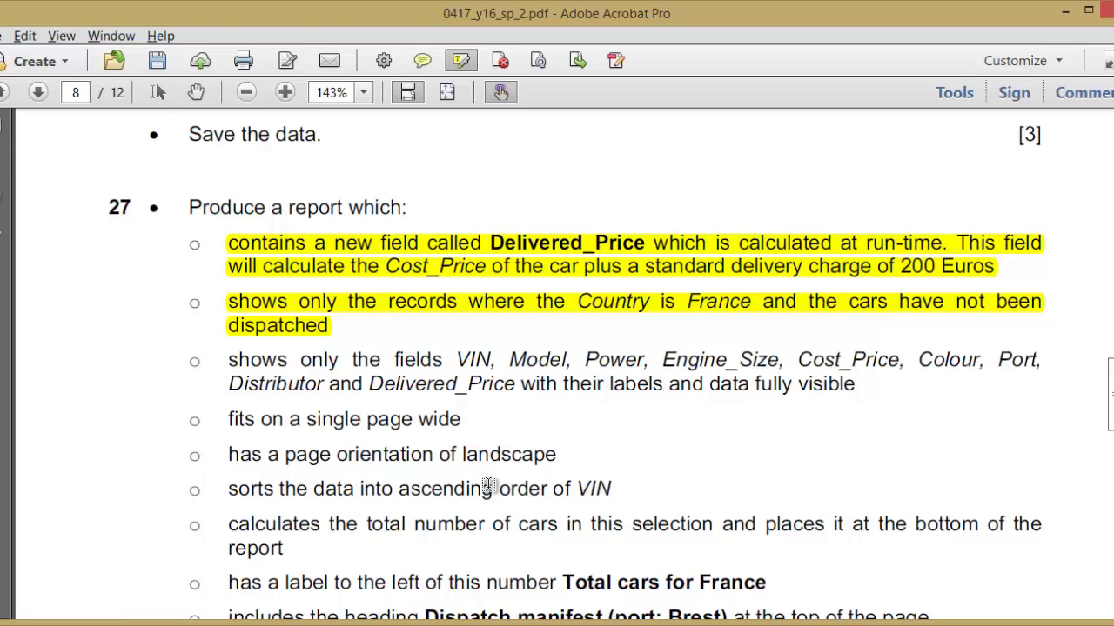
pyautogui.hotkey('alt', 'Tab')
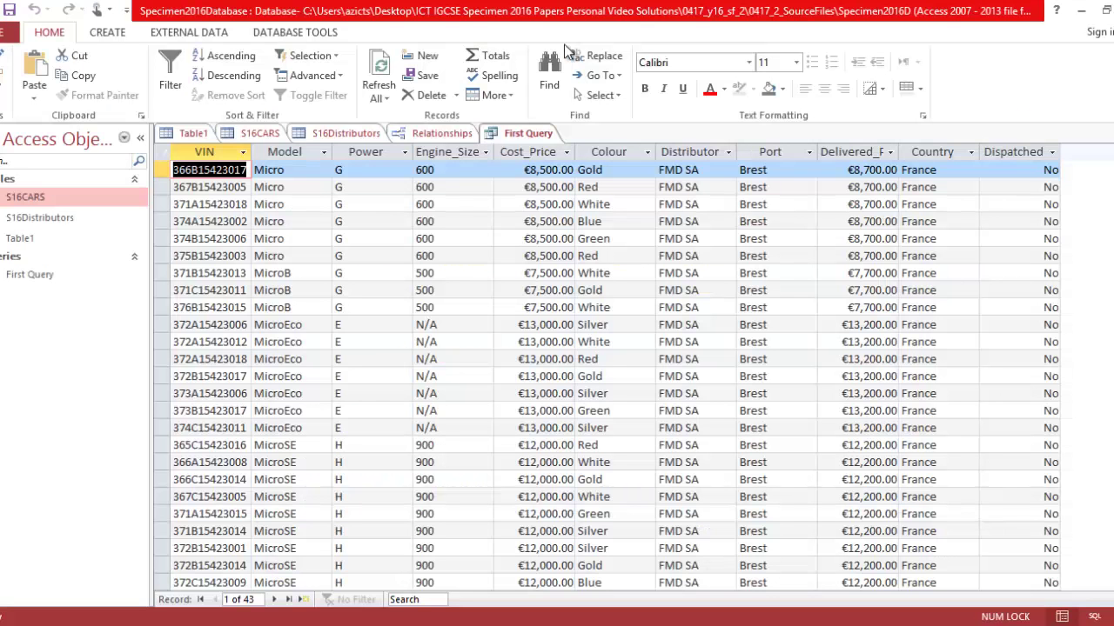
# Step: Return First Query to Design View and sort the VIN field in ascending order
pyautogui.rightClick(528, 136)
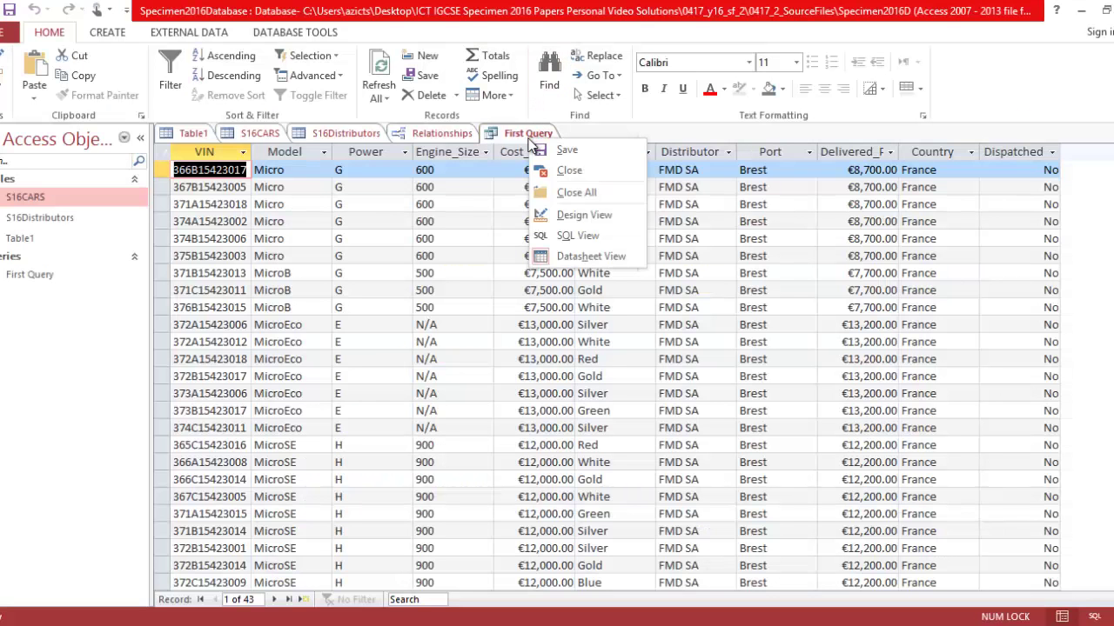
pyautogui.click(558, 216)
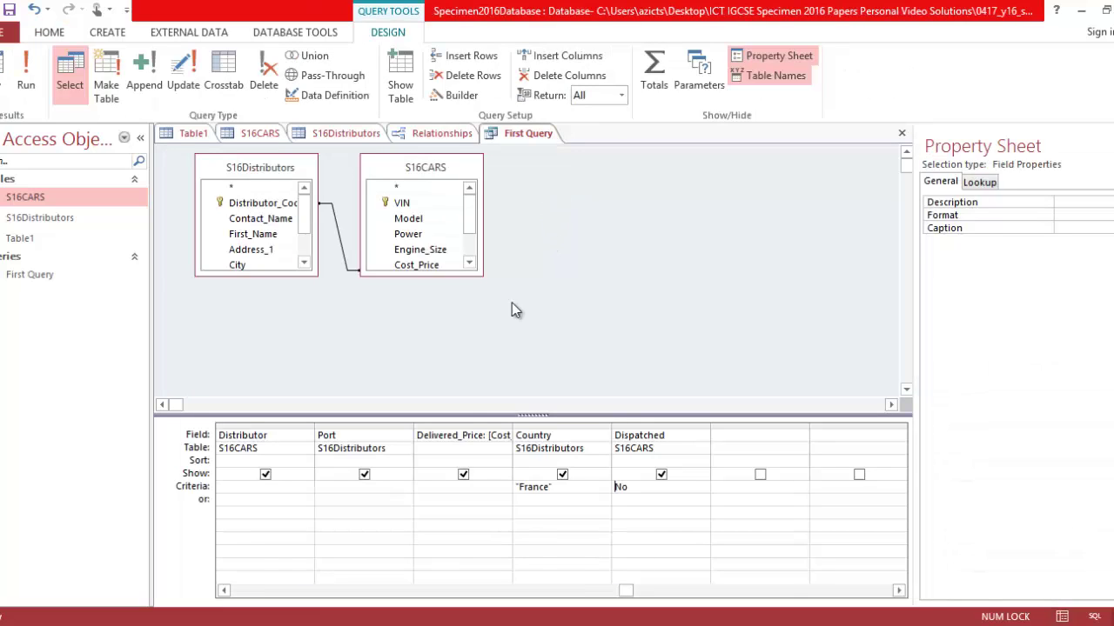
pyautogui.click(223, 590)
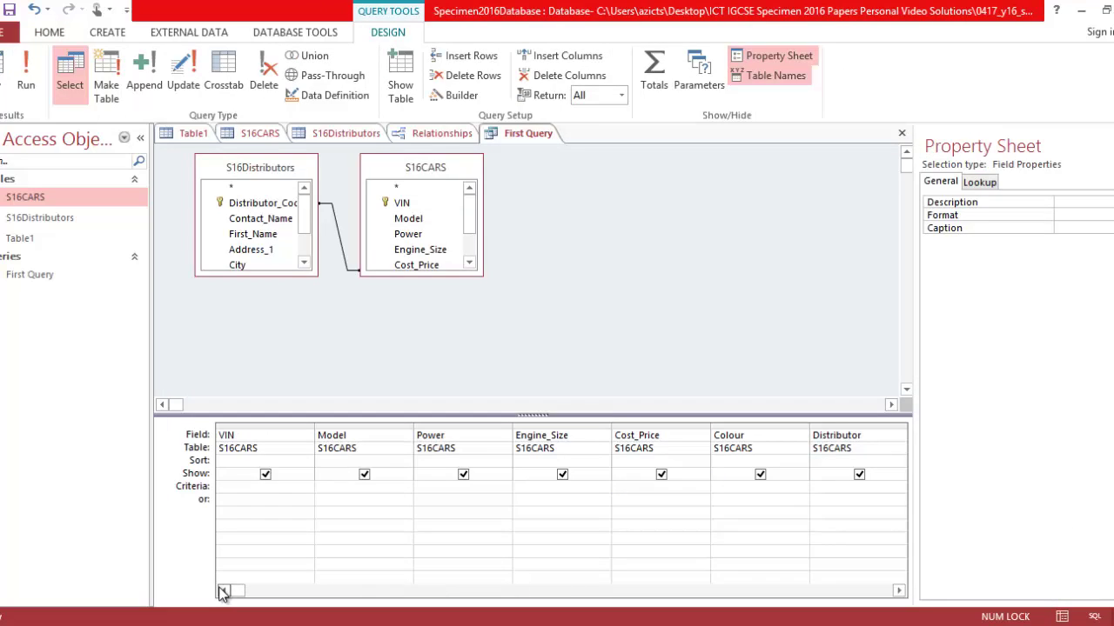
pyautogui.click(249, 461)
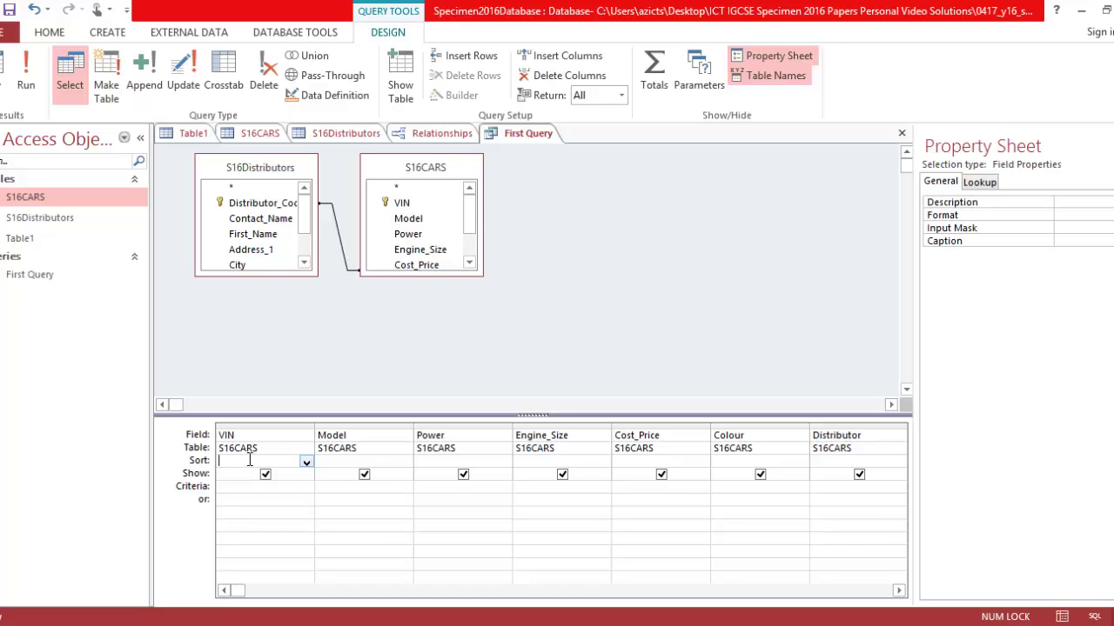
pyautogui.click(306, 462)
pyautogui.click(294, 474)
# Step: Review question 27's remaining report requirements in the PDF and return to the query design in Access
pyautogui.hotkey('alt', 'Tab')
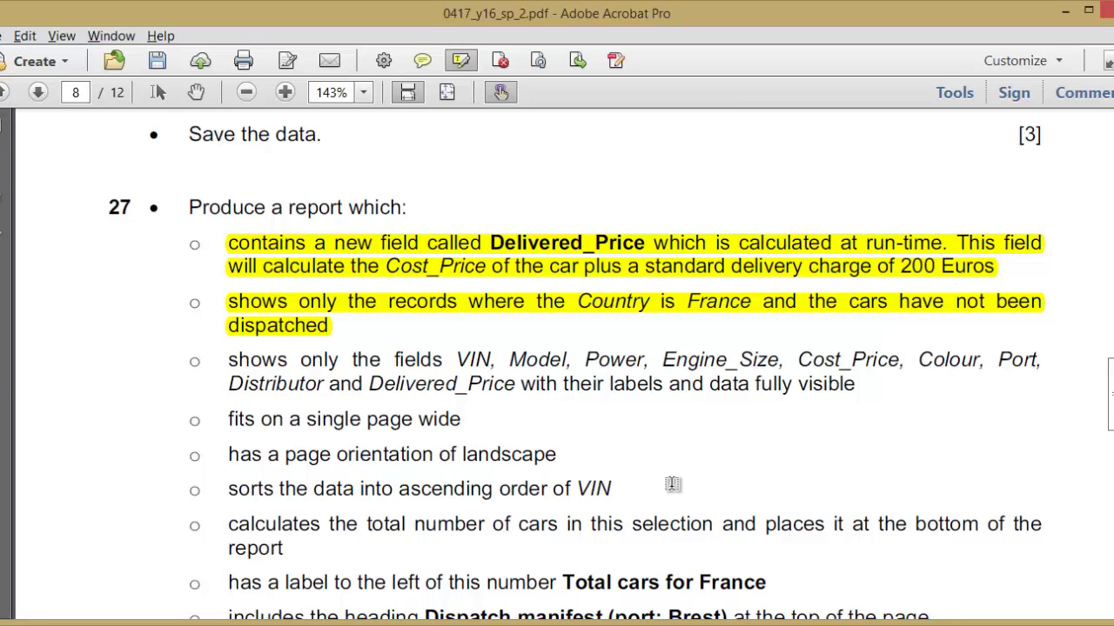
pyautogui.scroll(15, 556, 366)
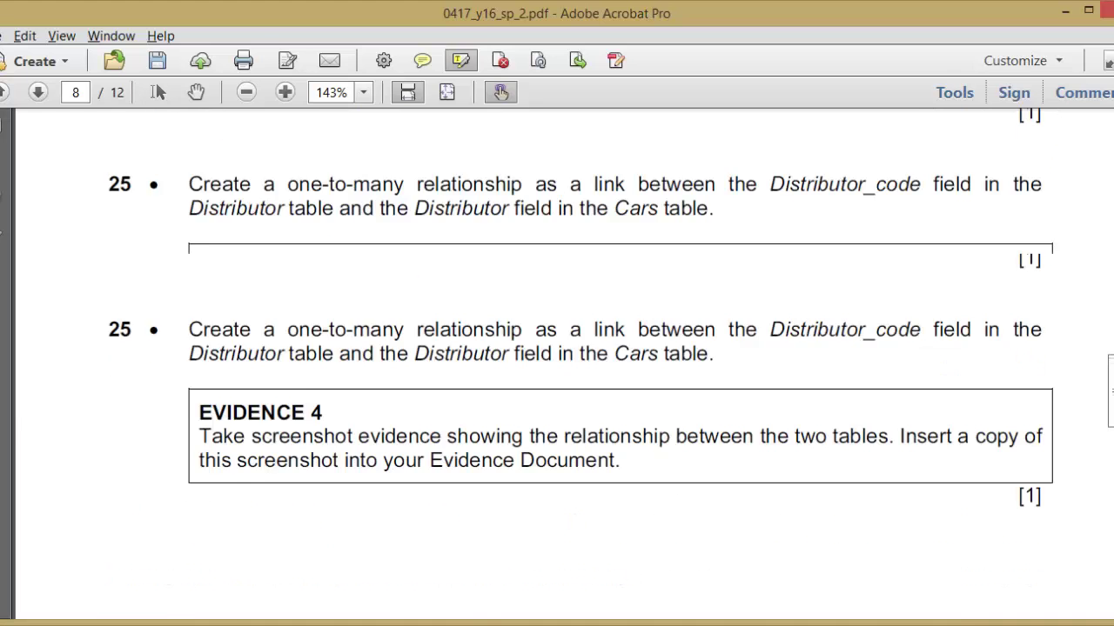
pyautogui.scroll(3, 557, 366)
pyautogui.scroll(-15, 557, 366)
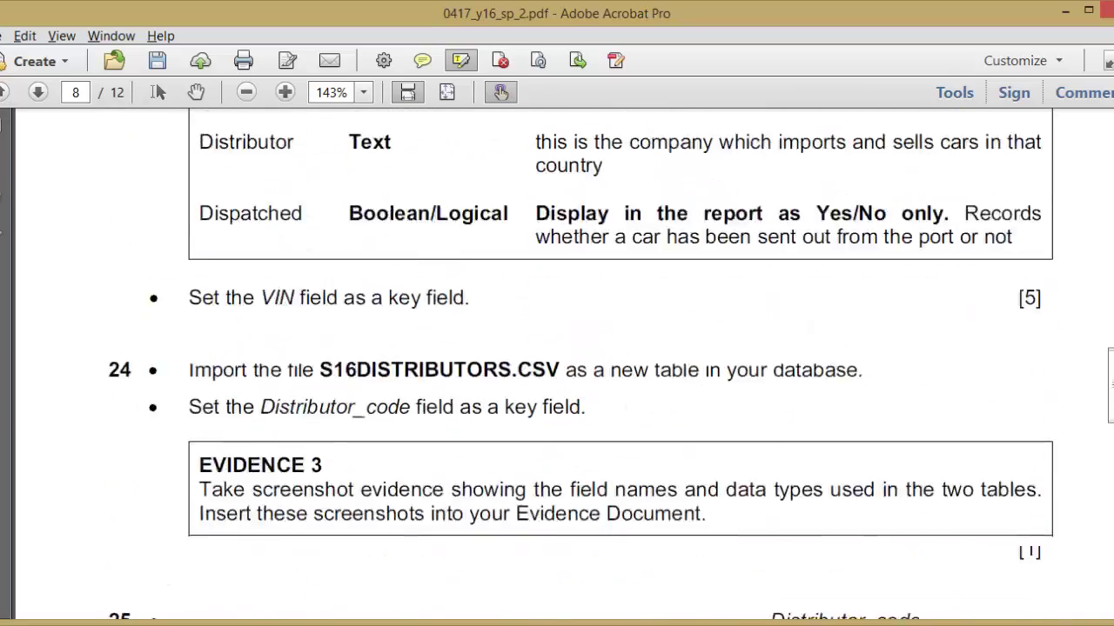
pyautogui.scroll(-10, 557, 365)
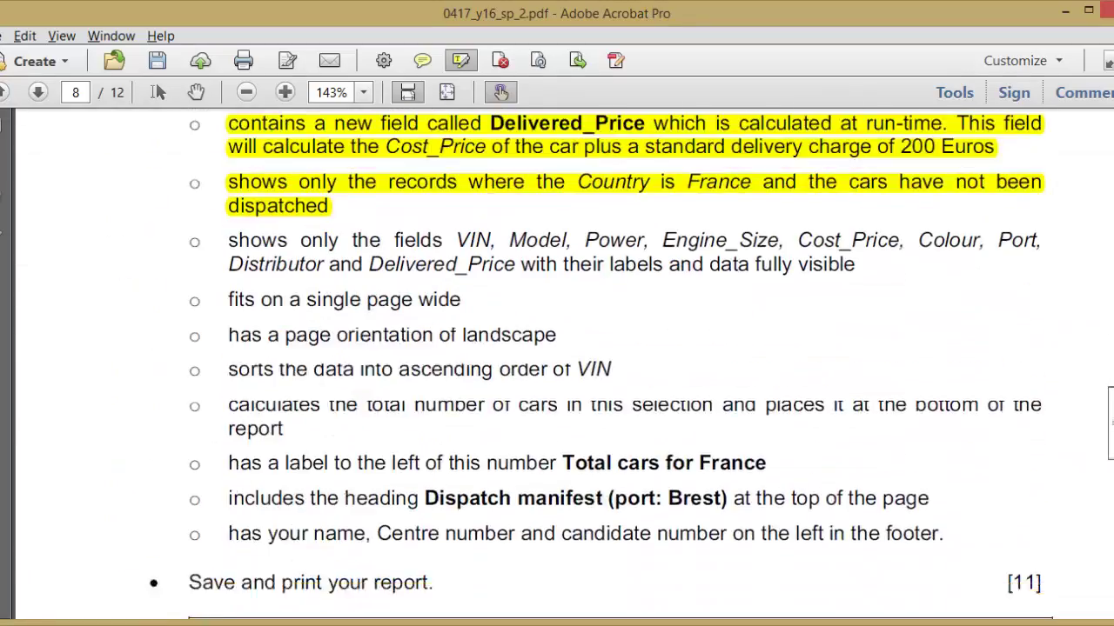
pyautogui.scroll(3, 557, 366)
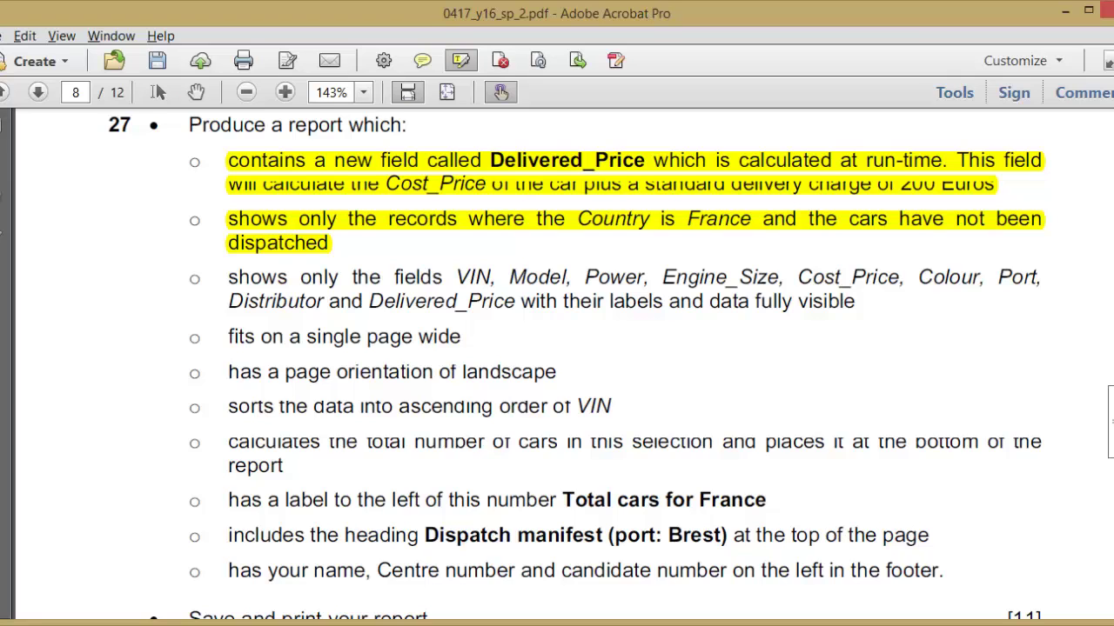
pyautogui.hotkey('alt', 'Tab')
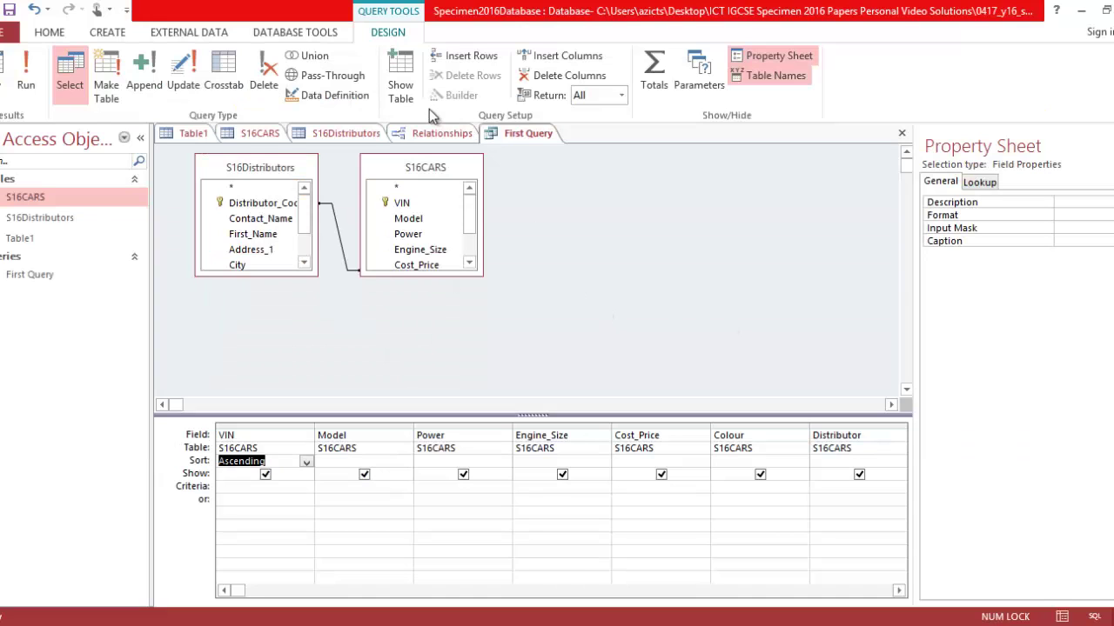
# Step: Start a Report Wizard report based on First Query and add the VIN, Model and Power fields, following question 27's field list in the PDF
pyautogui.click(118, 34)
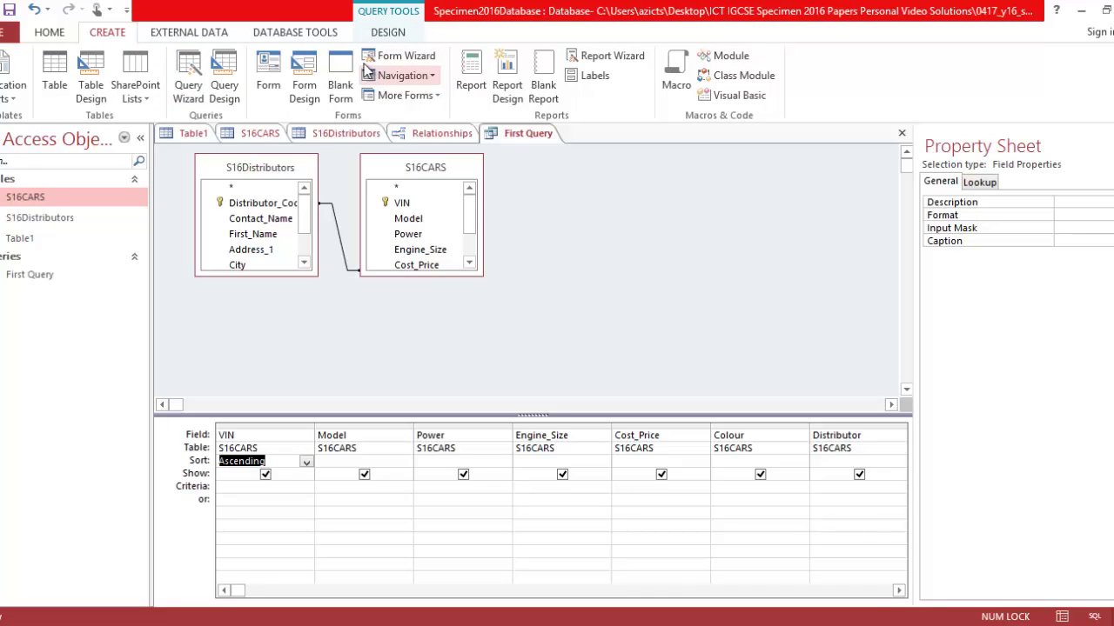
pyautogui.click(600, 57)
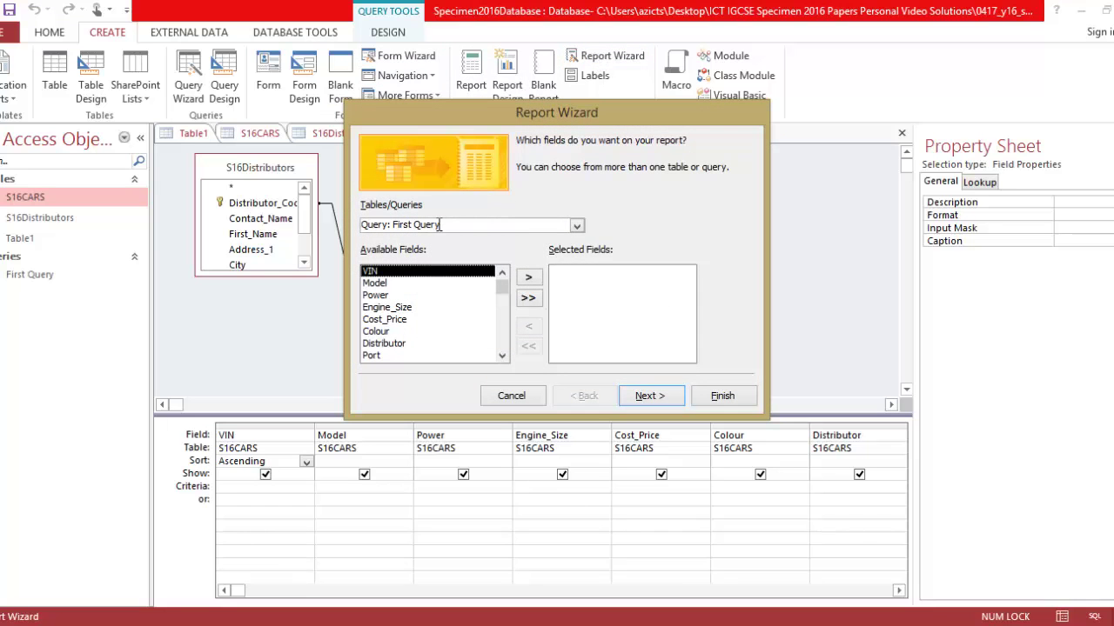
pyautogui.hotkey('alt', 'Tab')
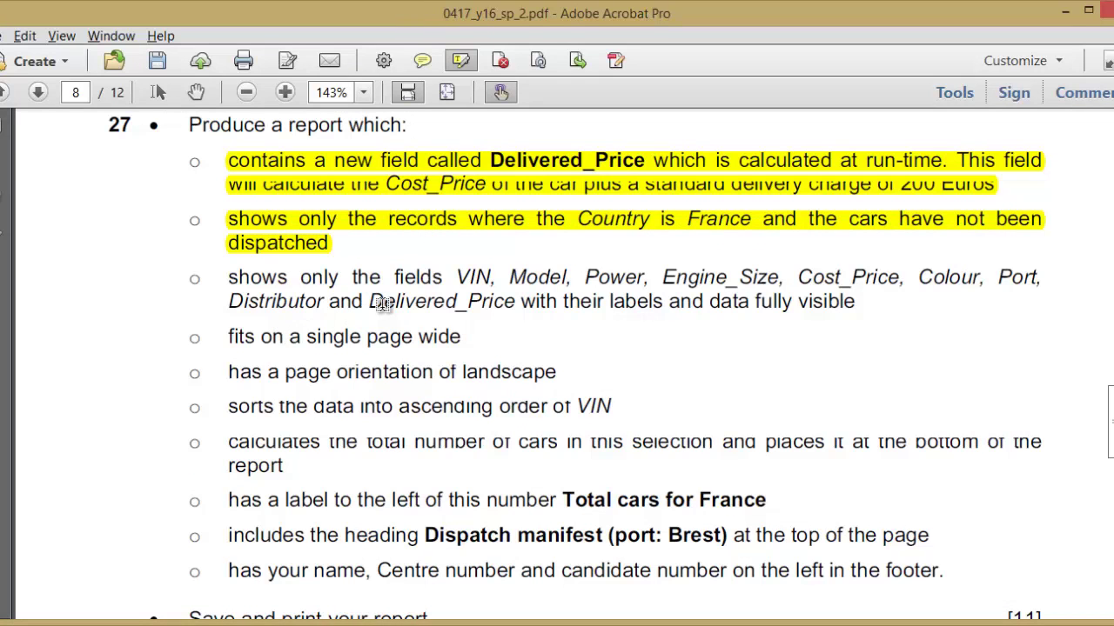
pyautogui.hotkey('alt', 'Tab')
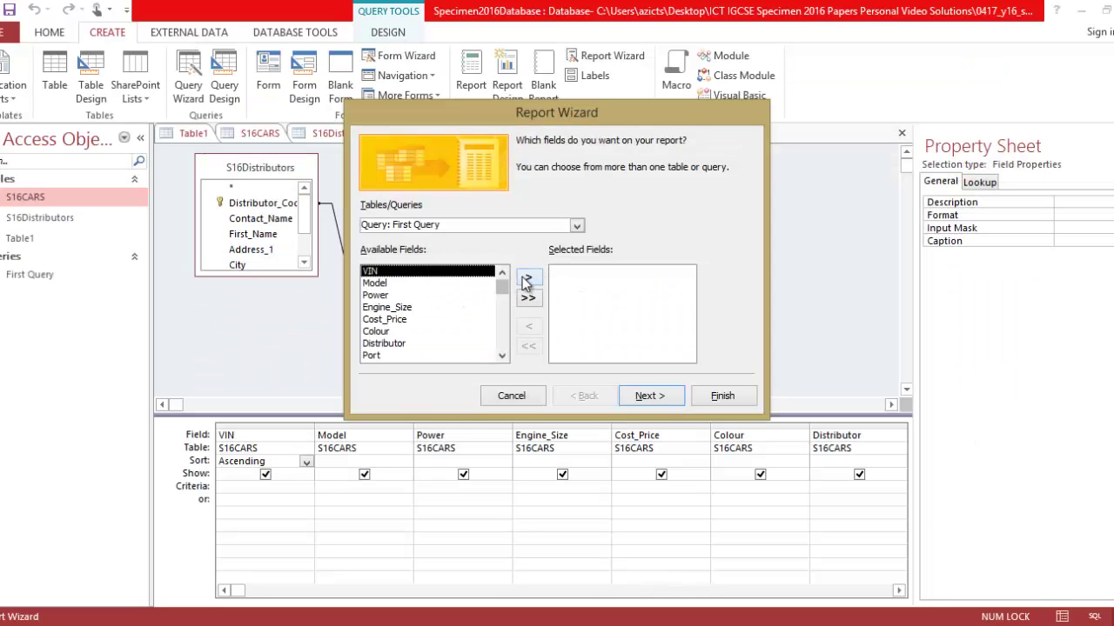
pyautogui.click(529, 277)
pyautogui.click(528, 278)
pyautogui.hotkey('alt', 'Tab')
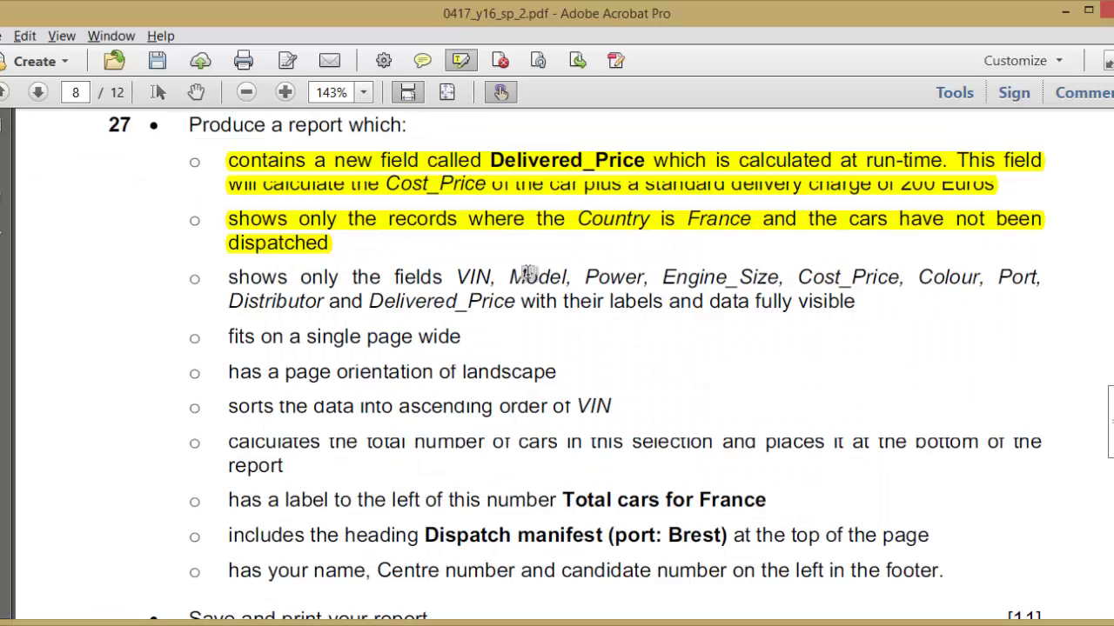
pyautogui.hotkey('alt', 'Tab')
pyautogui.click(529, 277)
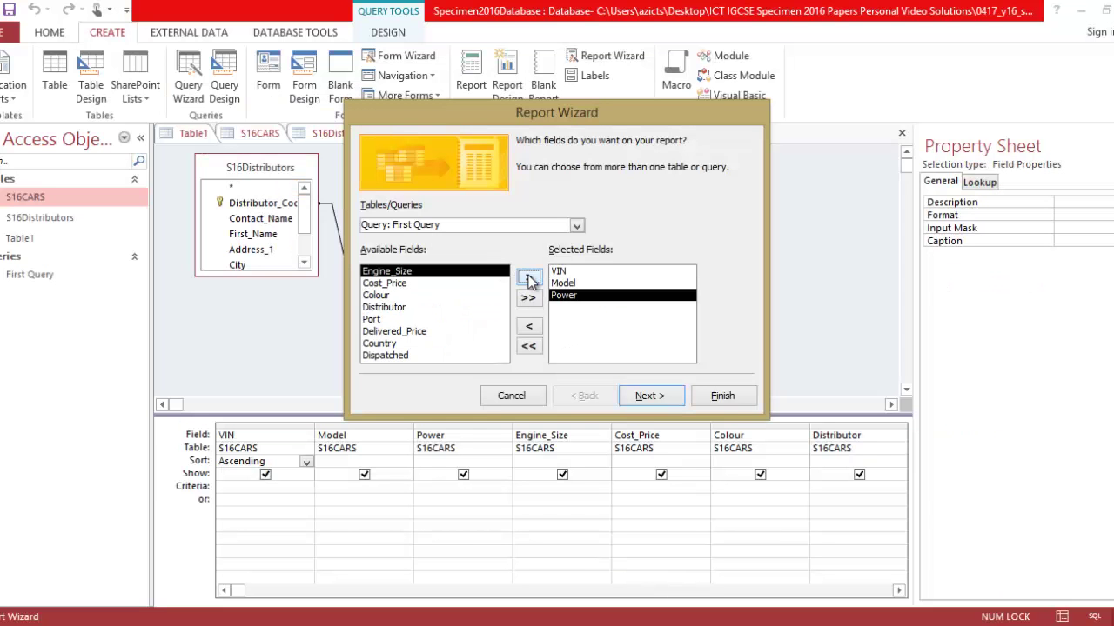
# Step: Add the Engine_Size, Cost_Price and Colour fields to the report, checking their order against the PDF
pyautogui.hotkey('alt', 'Tab')
pyautogui.hotkey('alt', 'Tab')
pyautogui.click(529, 277)
pyautogui.hotkey('alt', 'Tab')
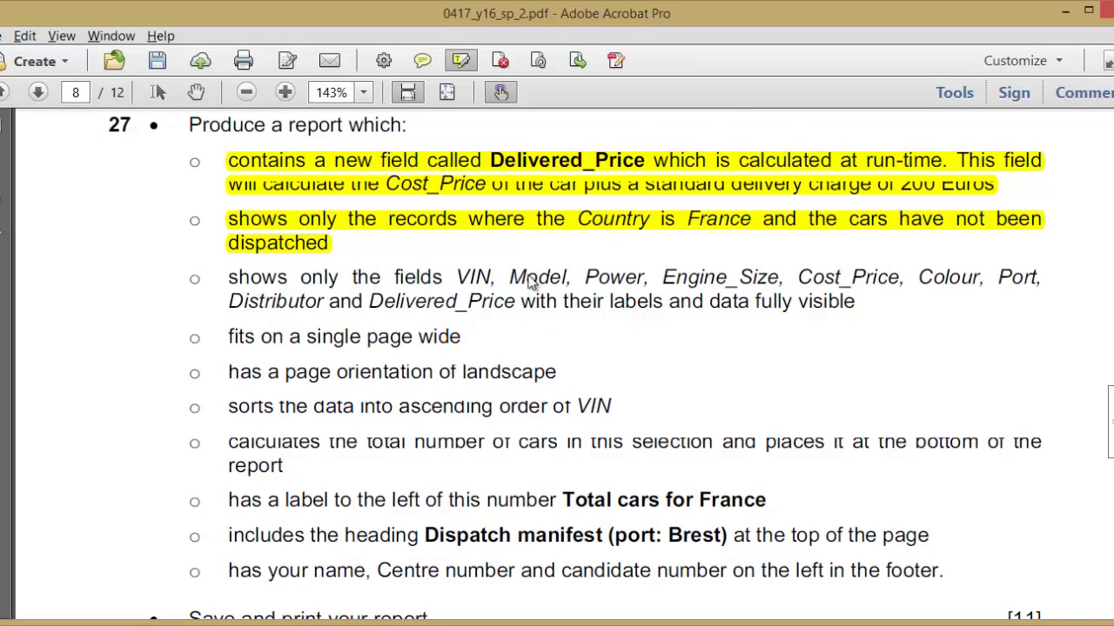
pyautogui.hotkey('alt', 'Tab')
pyautogui.click(529, 278)
pyautogui.hotkey('alt', 'Tab')
pyautogui.hotkey('alt', 'Tab')
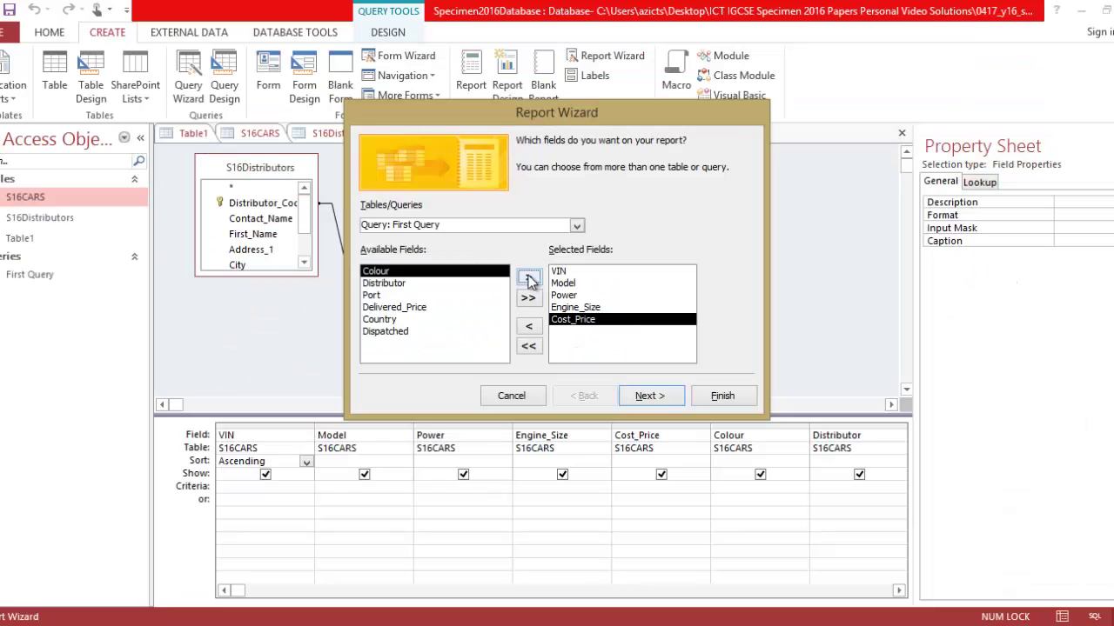
pyautogui.click(529, 279)
# Step: Add Port, Distributor and Delivered_Price to the report's selected fields in the order given in the PDF
pyautogui.hotkey('alt', 'Tab')
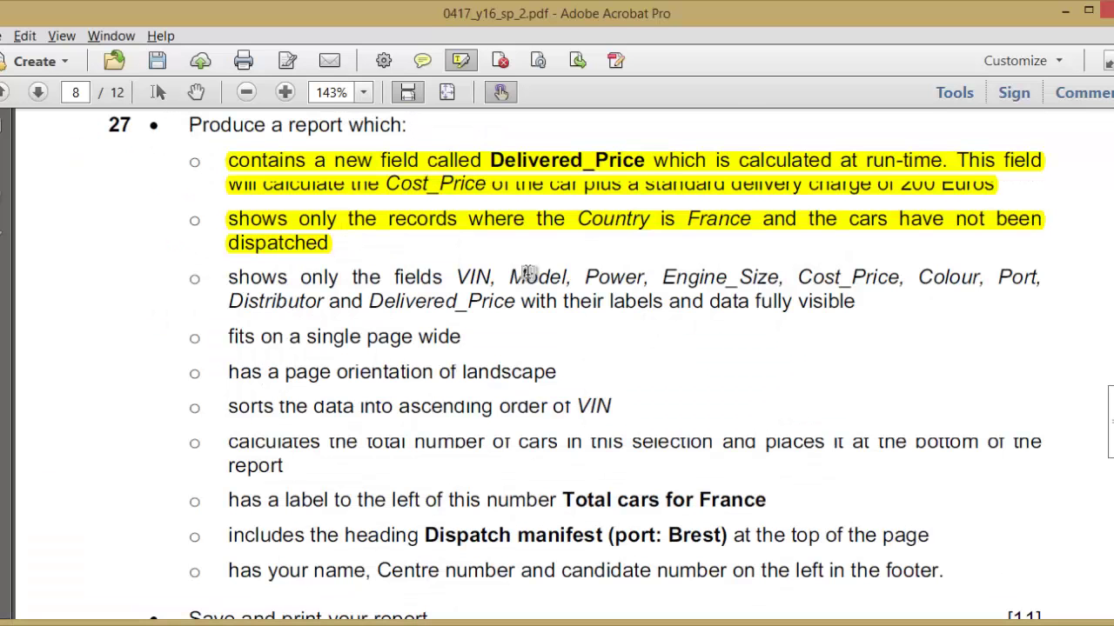
pyautogui.hotkey('alt', 'Tab')
pyautogui.click(433, 284)
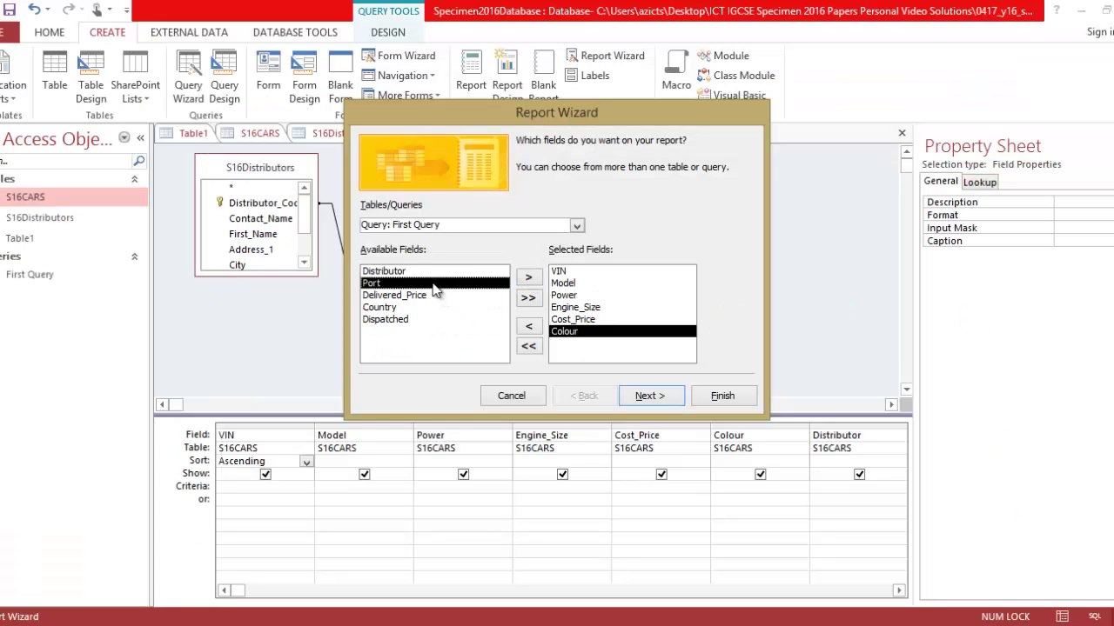
pyautogui.click(528, 277)
pyautogui.hotkey('alt', 'Tab')
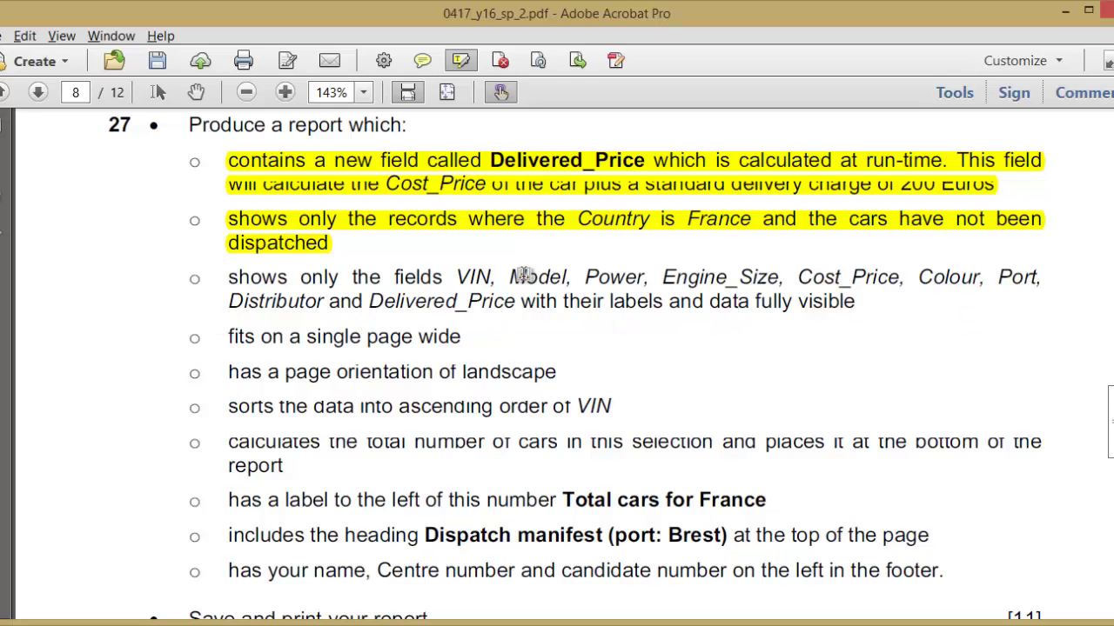
pyautogui.hotkey('alt', 'Tab')
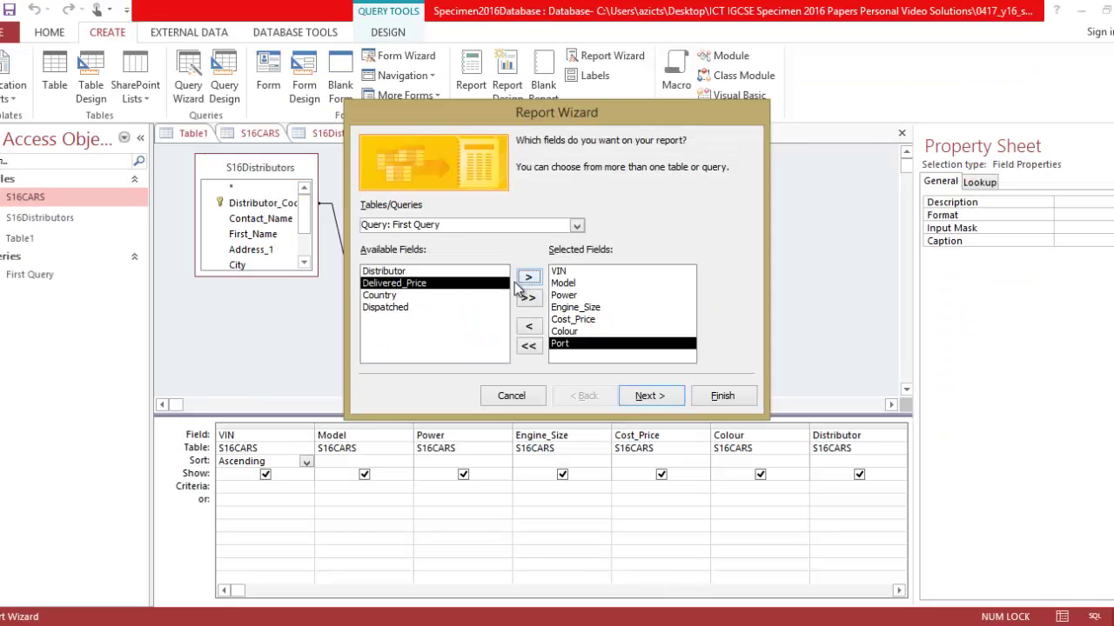
pyautogui.click(463, 272)
pyautogui.click(528, 276)
pyautogui.hotkey('alt', 'Tab')
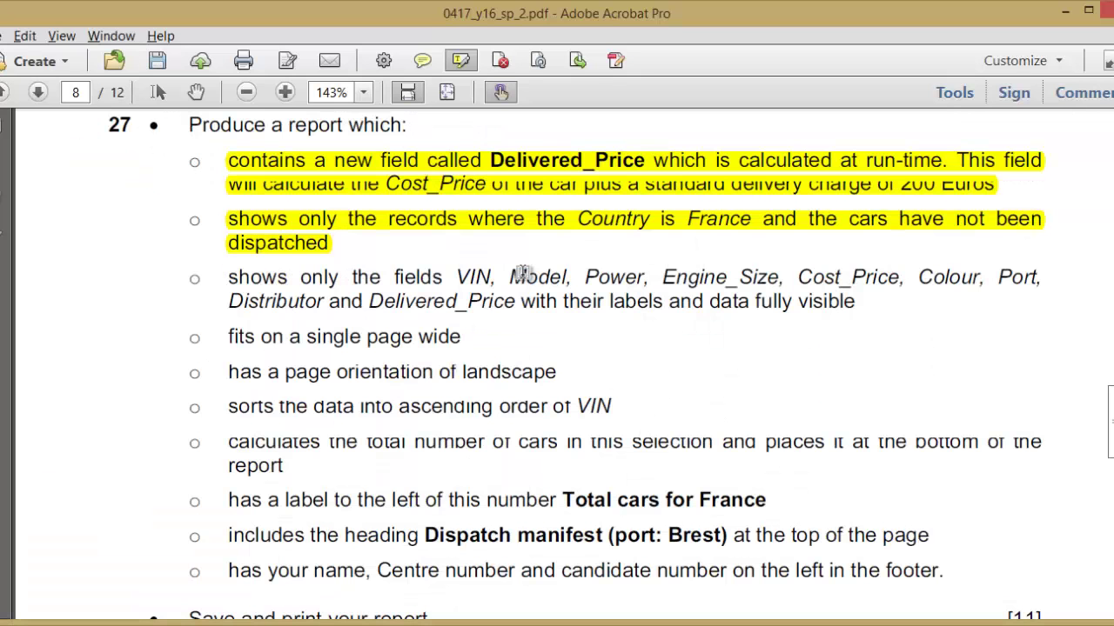
pyautogui.hotkey('alt', 'Tab')
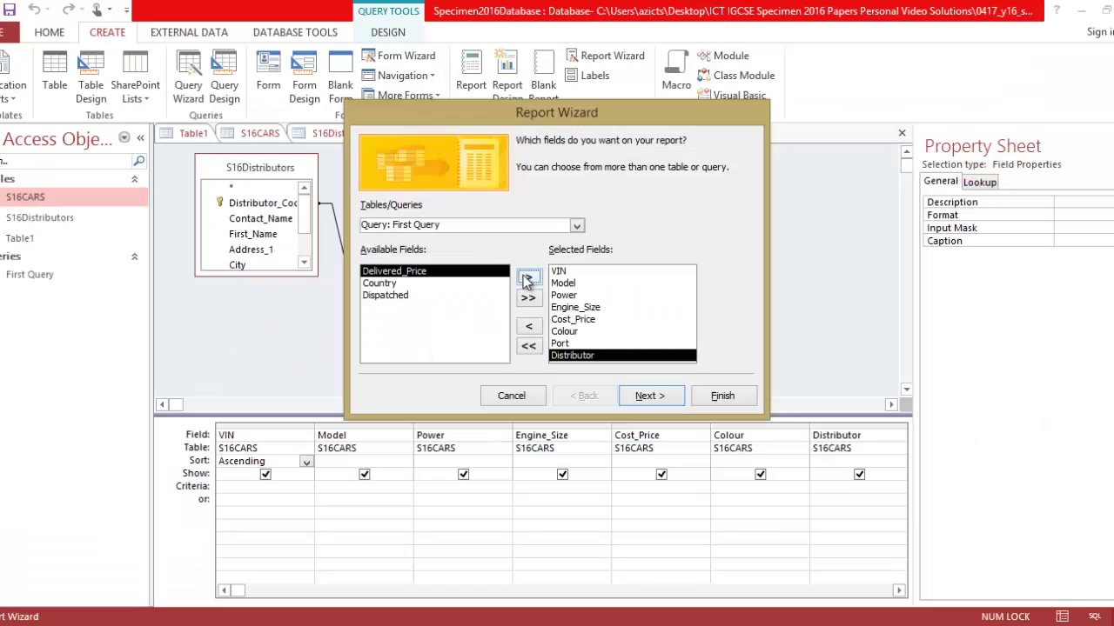
pyautogui.click(526, 277)
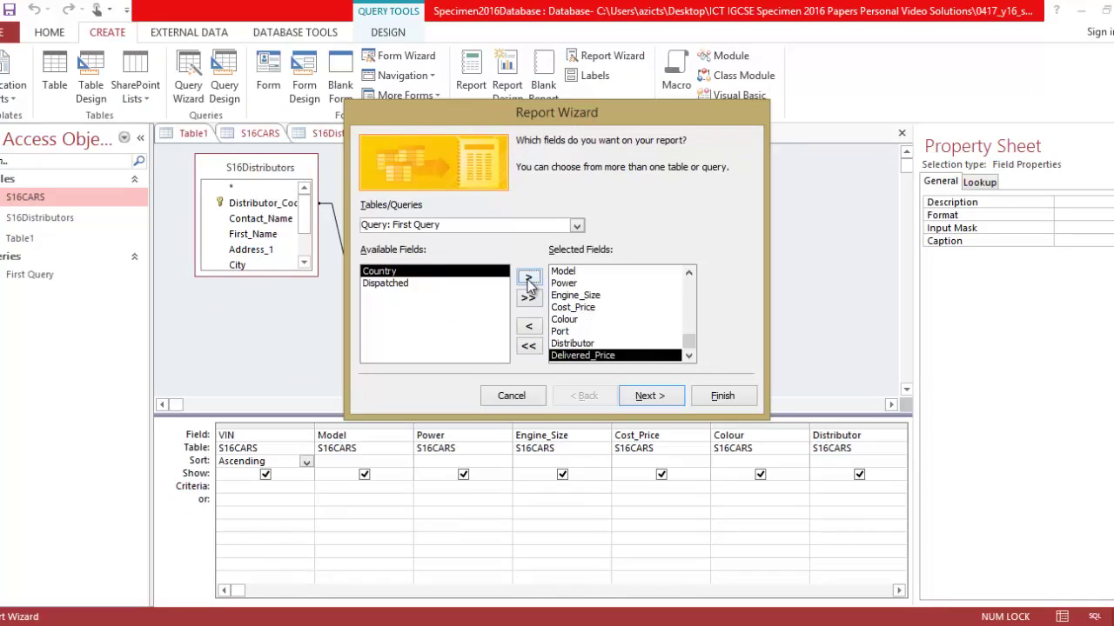
# Step: Keep the report viewed by S16CARS without grouping or extra sorting, and advance the wizard to the layout options
pyautogui.click(648, 396)
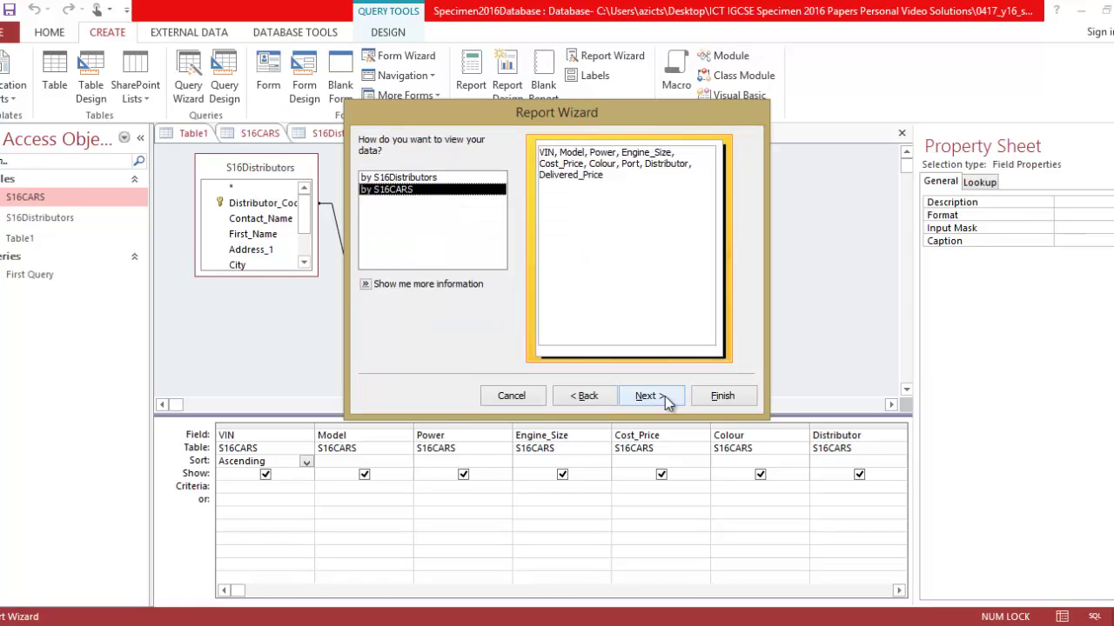
pyautogui.click(648, 396)
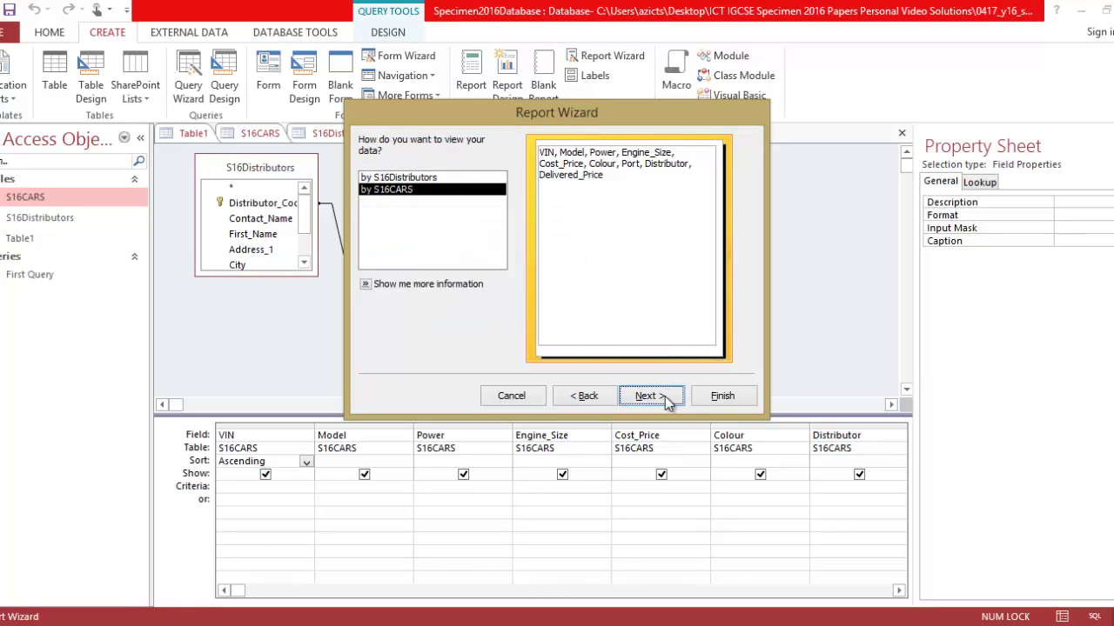
pyautogui.click(648, 396)
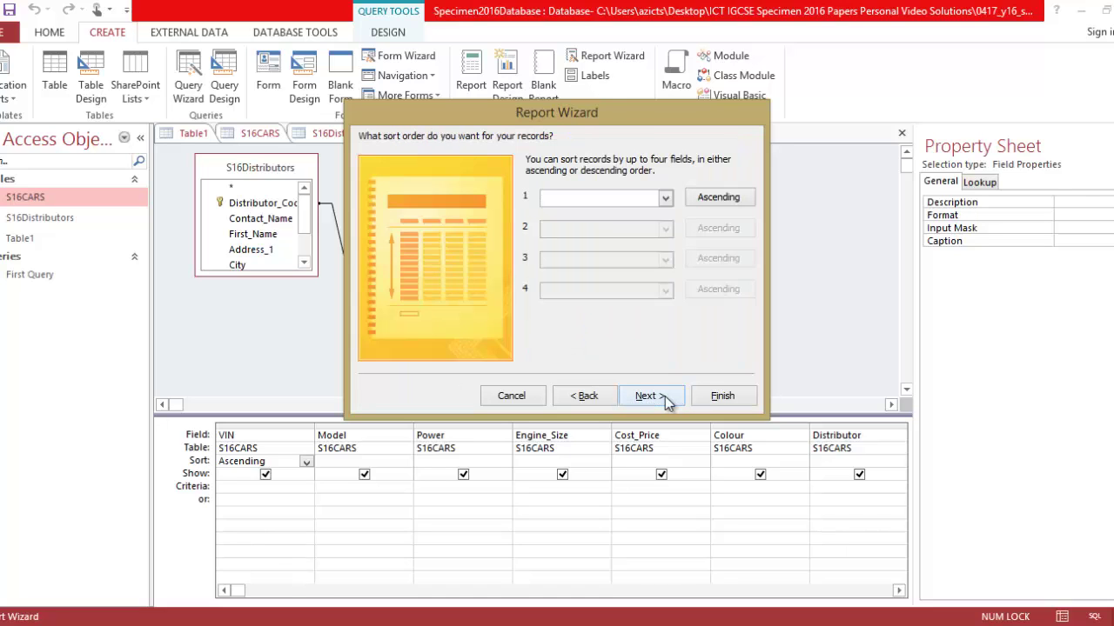
pyautogui.click(666, 399)
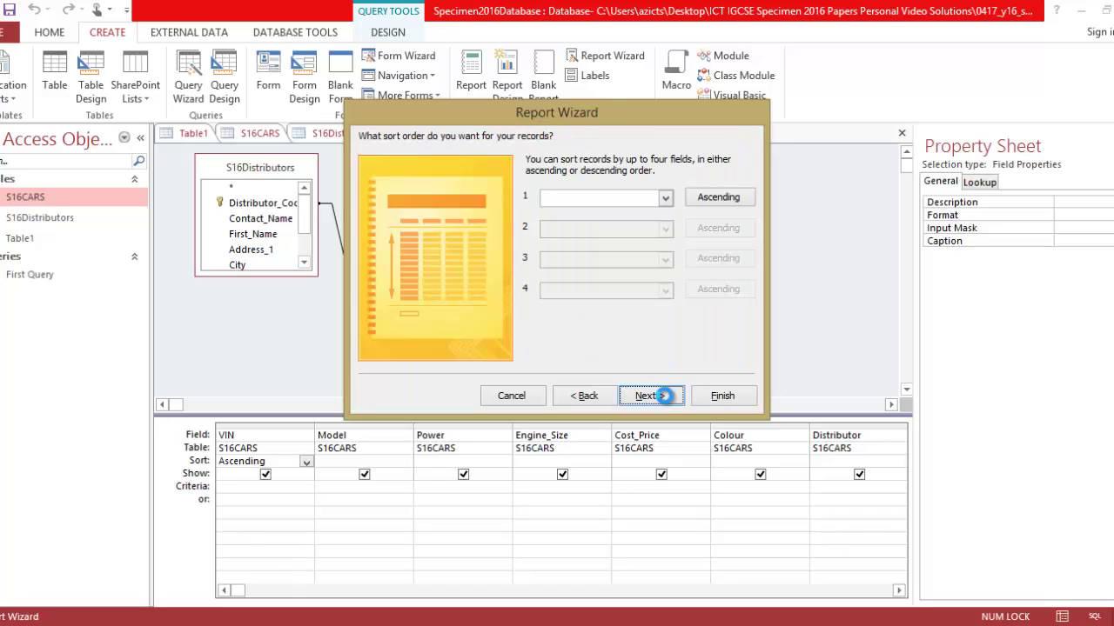
pyautogui.click(588, 397)
pyautogui.click(654, 397)
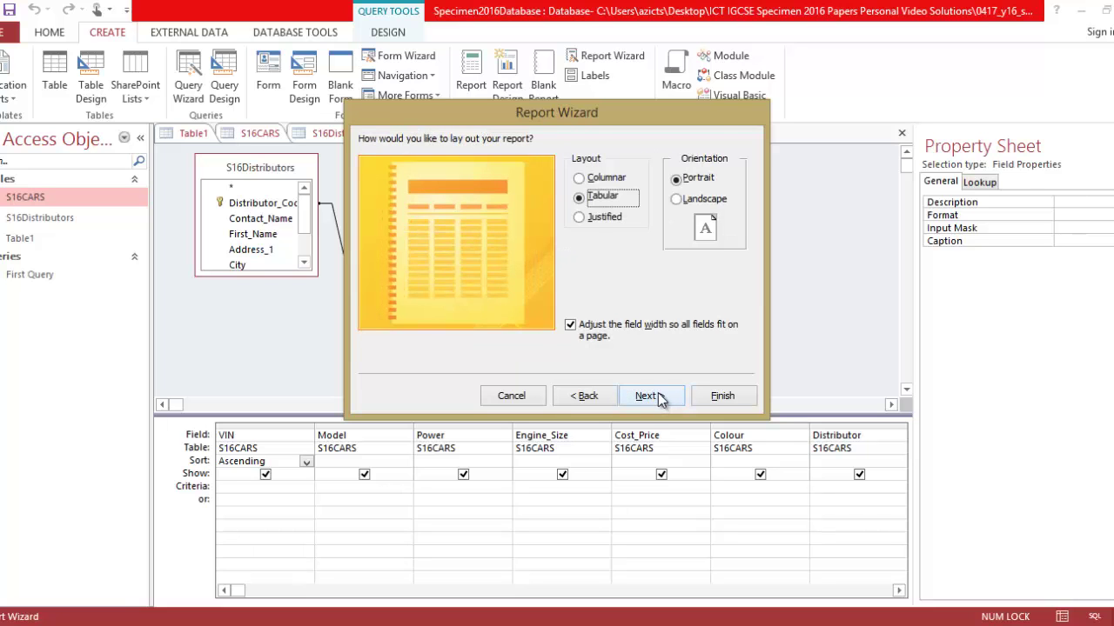
# Step: Highlight question 27's landscape page orientation requirement in the PDF and return to Access
pyautogui.hotkey('alt', 'Tab')
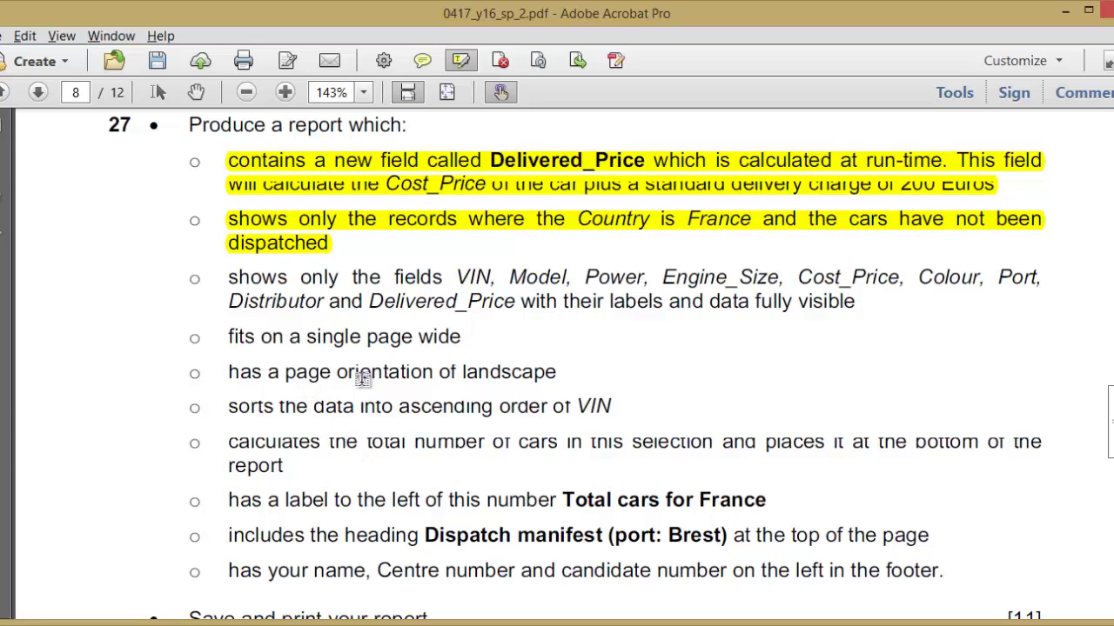
pyautogui.moveTo(562, 369); pyautogui.dragTo(223, 365)
pyautogui.hotkey('alt', 'Tab')
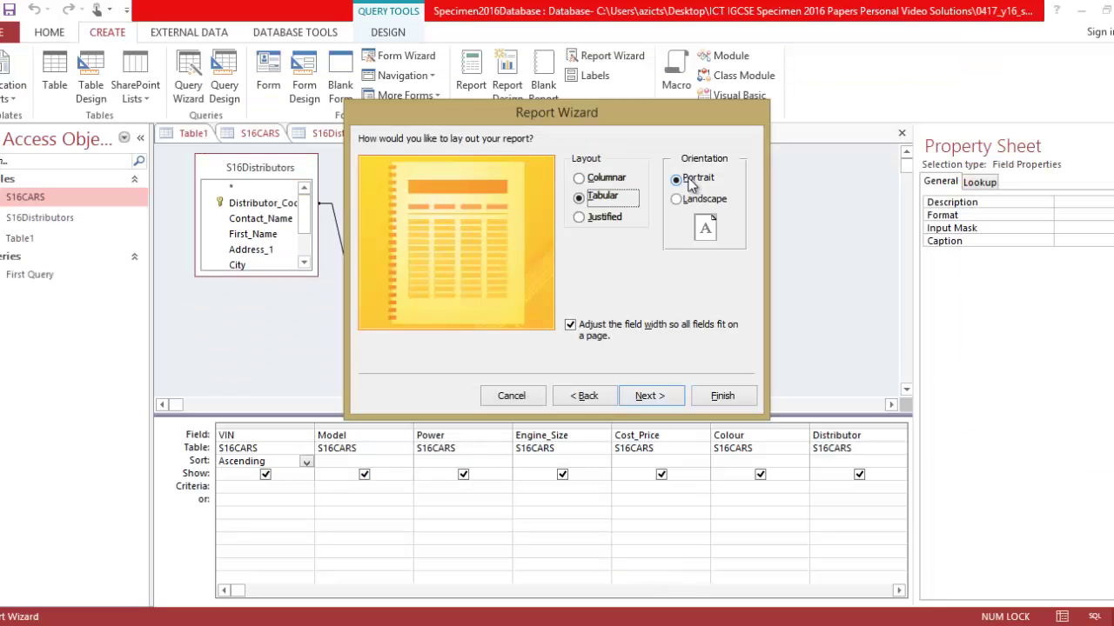
# Step: Set the report to landscape orientation, check the PDF's sorting requirement, and continue to the report title
pyautogui.click(703, 200)
pyautogui.hotkey('alt', 'Tab')
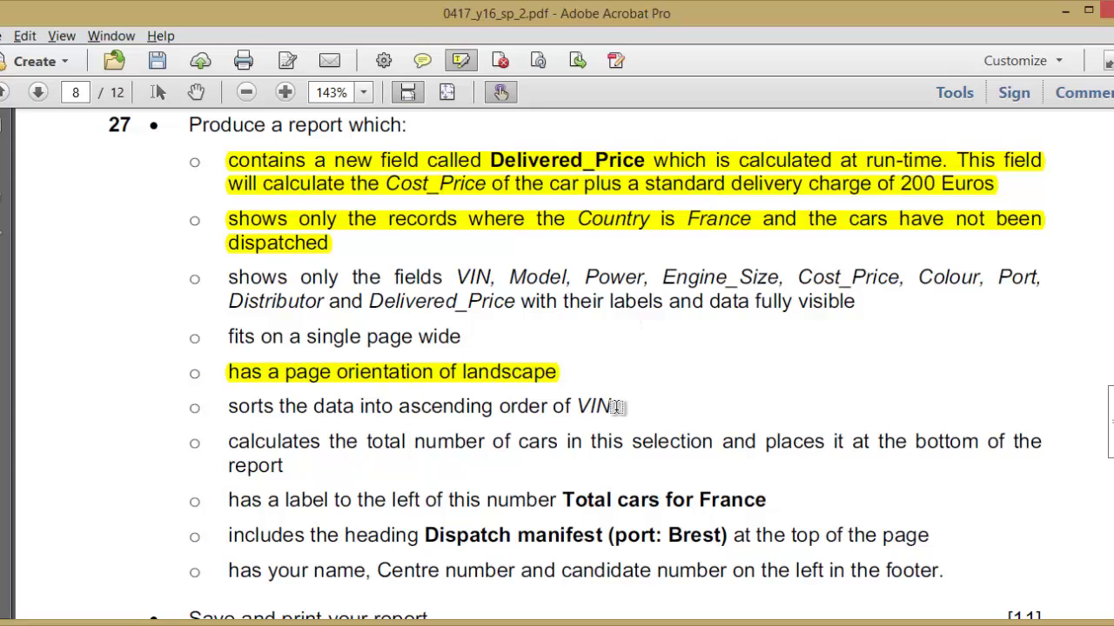
pyautogui.hotkey('alt', 'Tab')
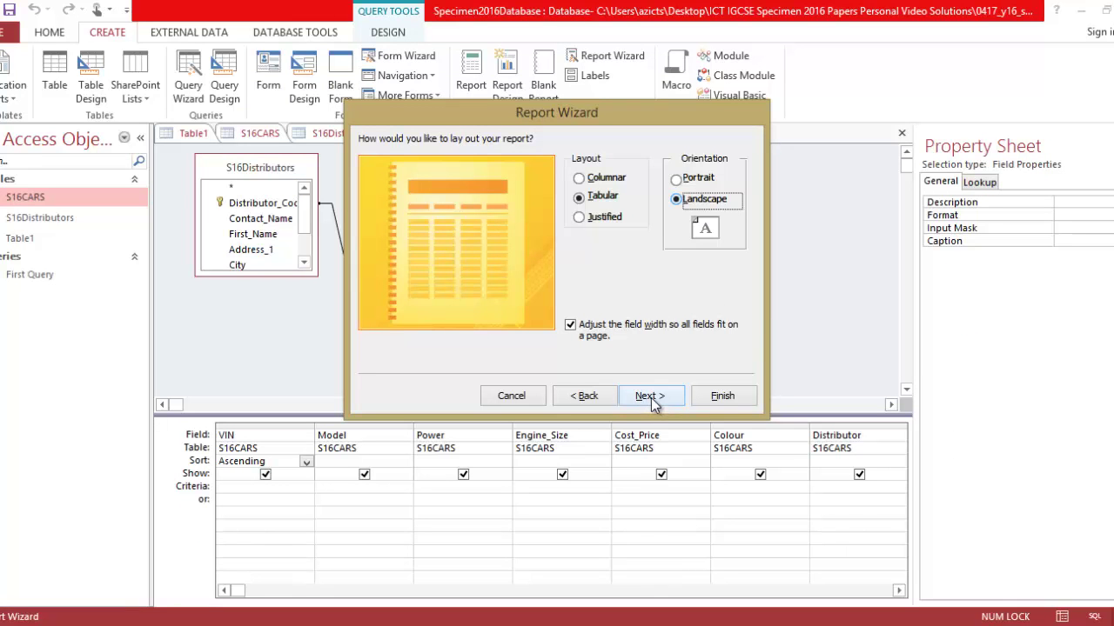
pyautogui.click(651, 398)
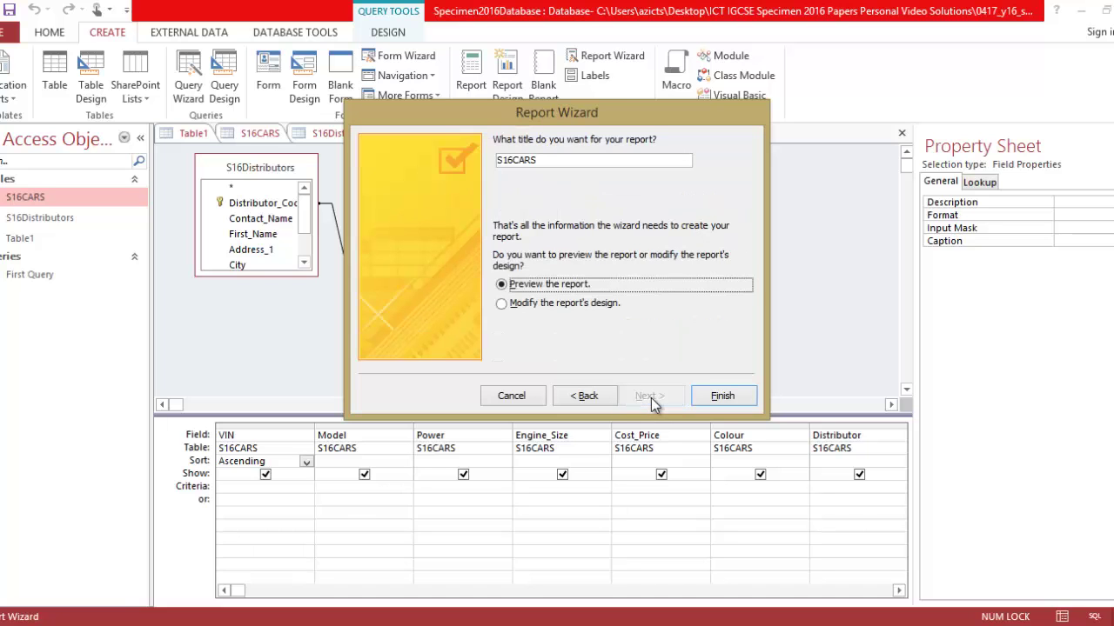
# Step: Replace the default report title with "Dispatch", checking the required heading's wording in the PDF
pyautogui.hotkey('alt', 'Tab')
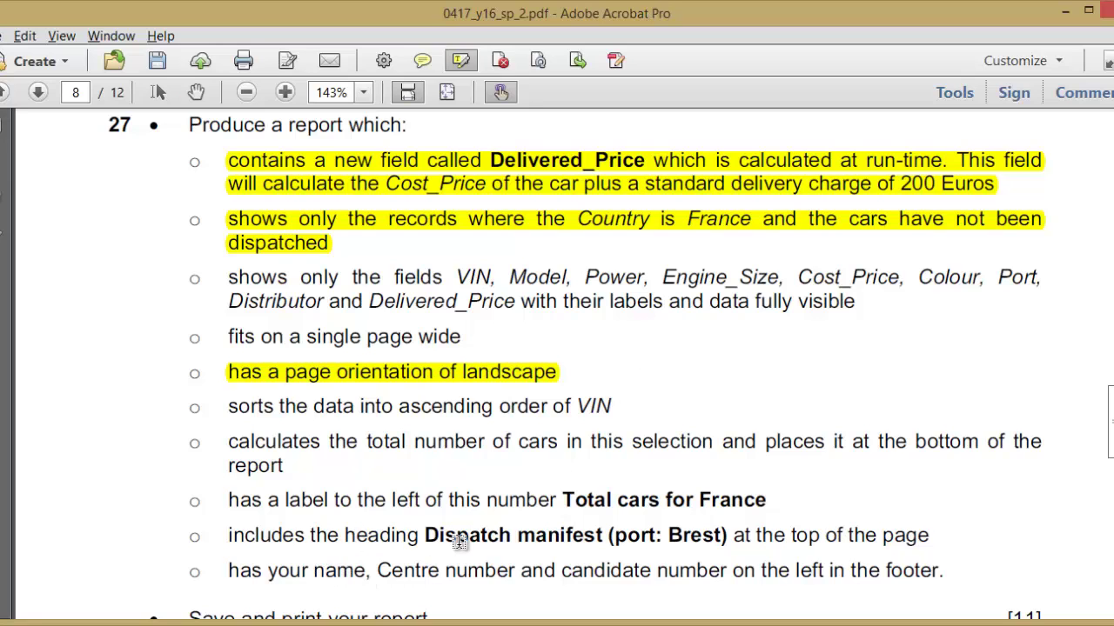
pyautogui.hotkey('alt', 'Tab')
pyautogui.click(564, 163)
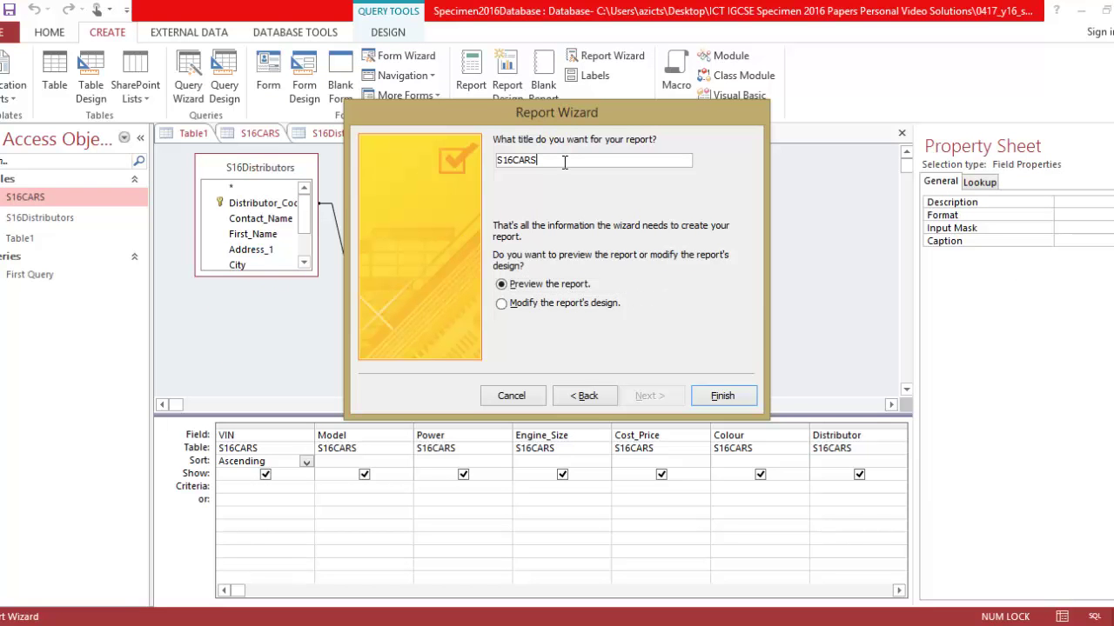
pyautogui.press('BackSpace')
pyautogui.press('BackSpace')
pyautogui.press('BackSpace')
pyautogui.press('BackSpace')
pyautogui.press('BackSpace')
pyautogui.press('BackSpace')
pyautogui.write('Dispatched')
pyautogui.hotkey('alt', 'Tab')
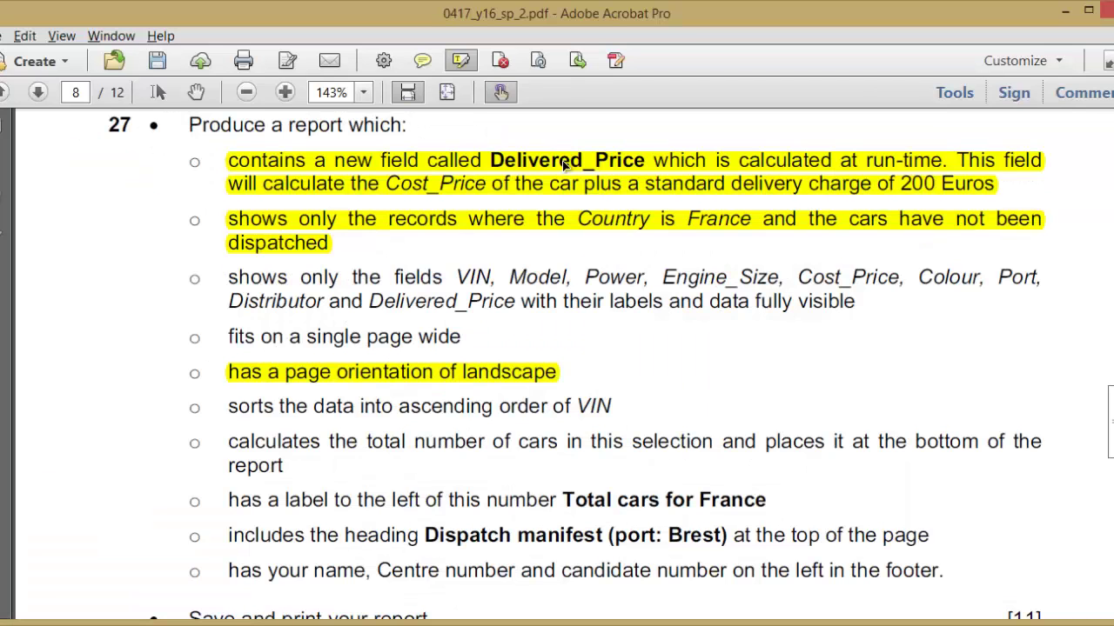
pyautogui.hotkey('alt', 'Tab')
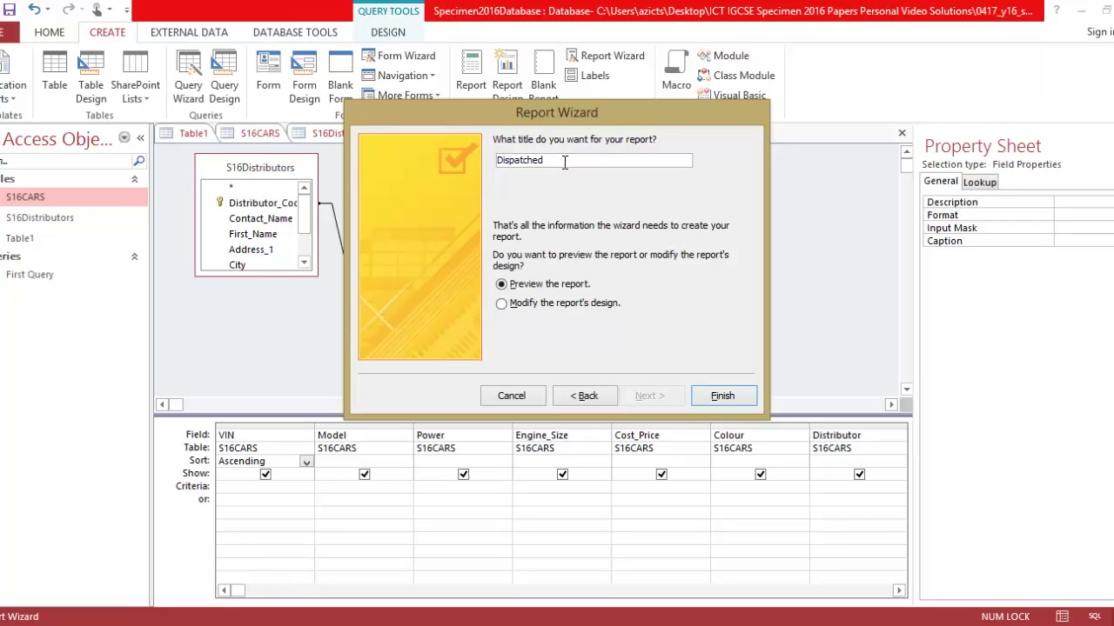
pyautogui.press('BackSpace')
pyautogui.hotkey('alt', 'Tab')
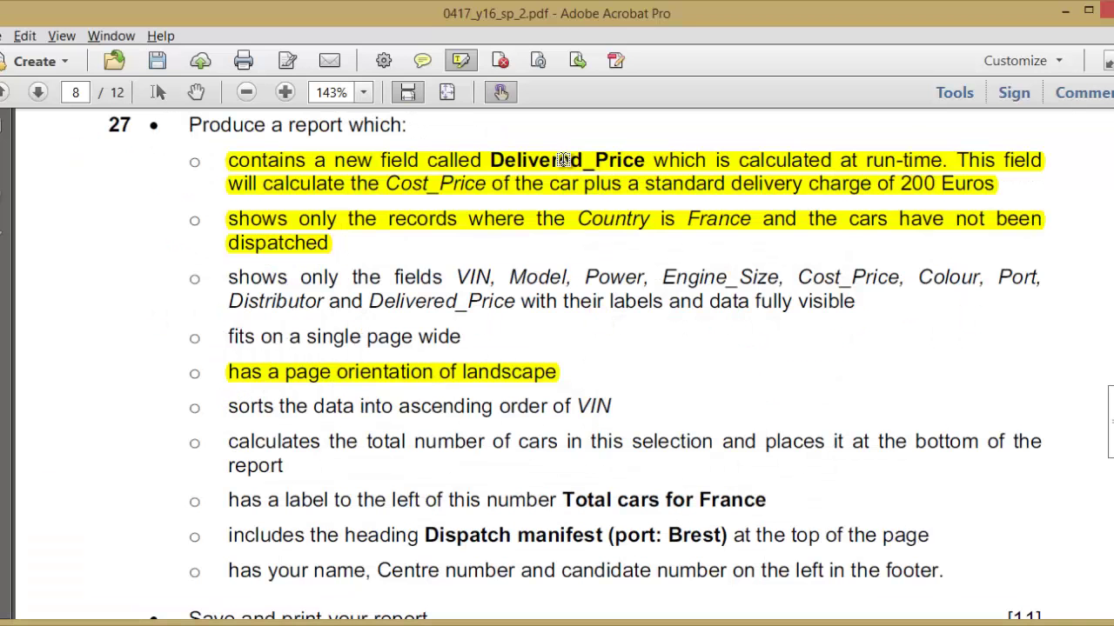
pyautogui.hotkey('alt', 'Tab')
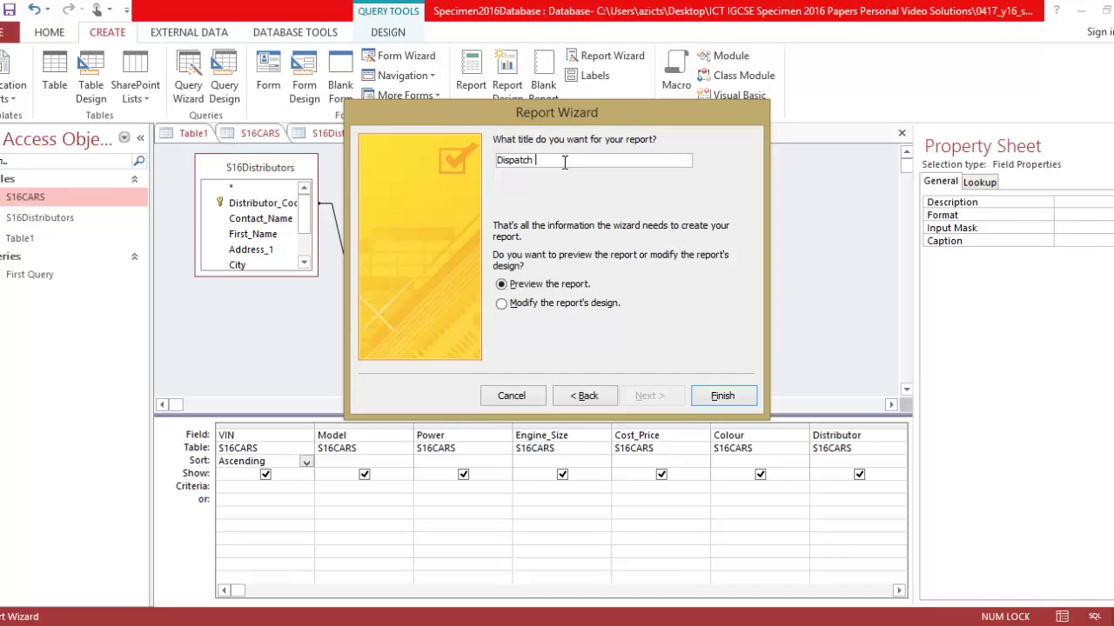
# Step: Complete the report title as "Dispatch manifest (port:Brest)" and compare it with the heading in the PDF
pyautogui.write('manifest')
pyautogui.hotkey('alt', 'Tab')
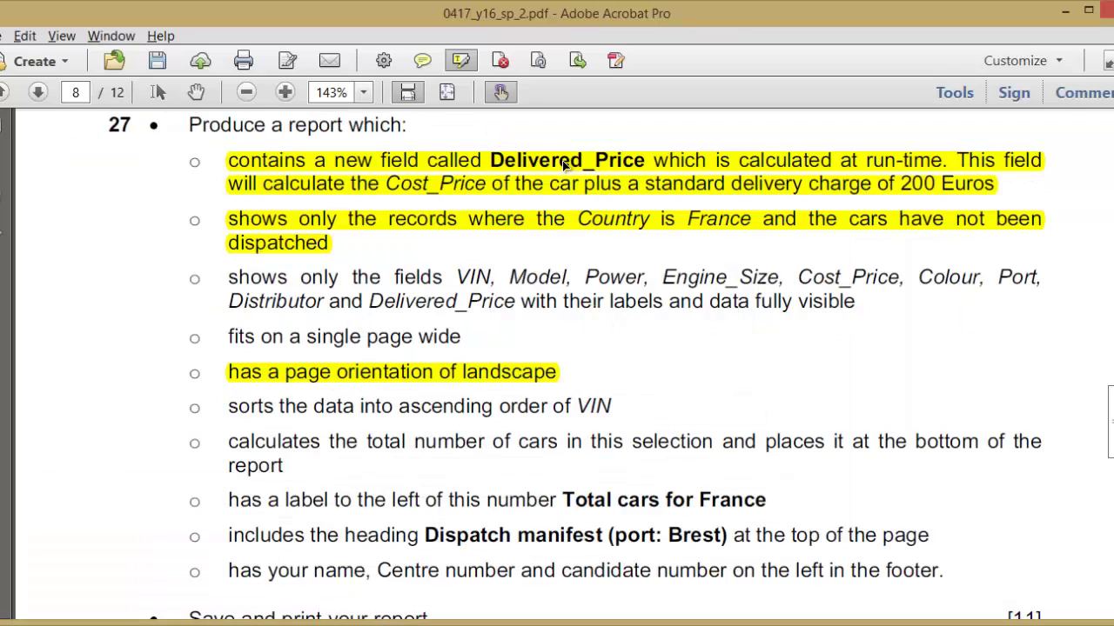
pyautogui.hotkey('alt', 'Tab')
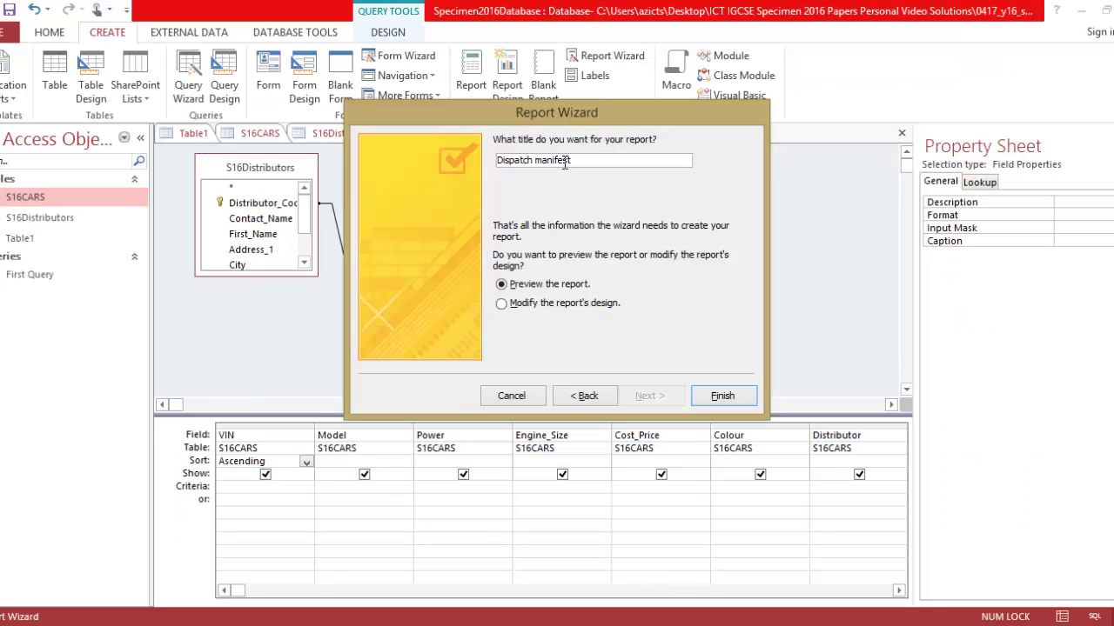
pyautogui.write('(port:Brest)')
pyautogui.hotkey('alt', 'Tab')
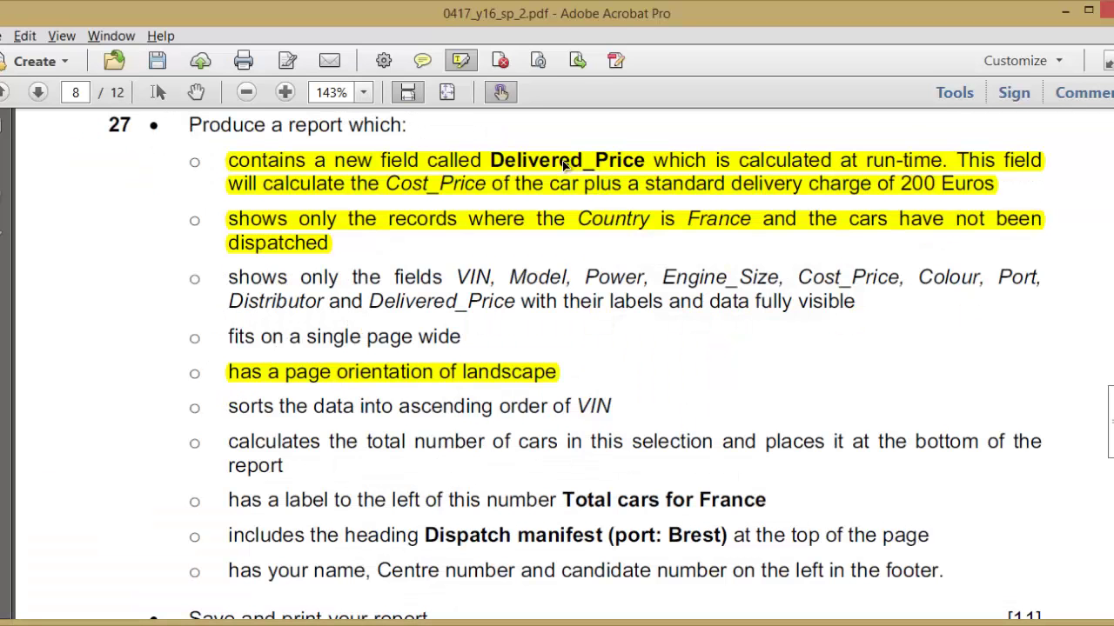
pyautogui.hotkey('alt', 'Tab')
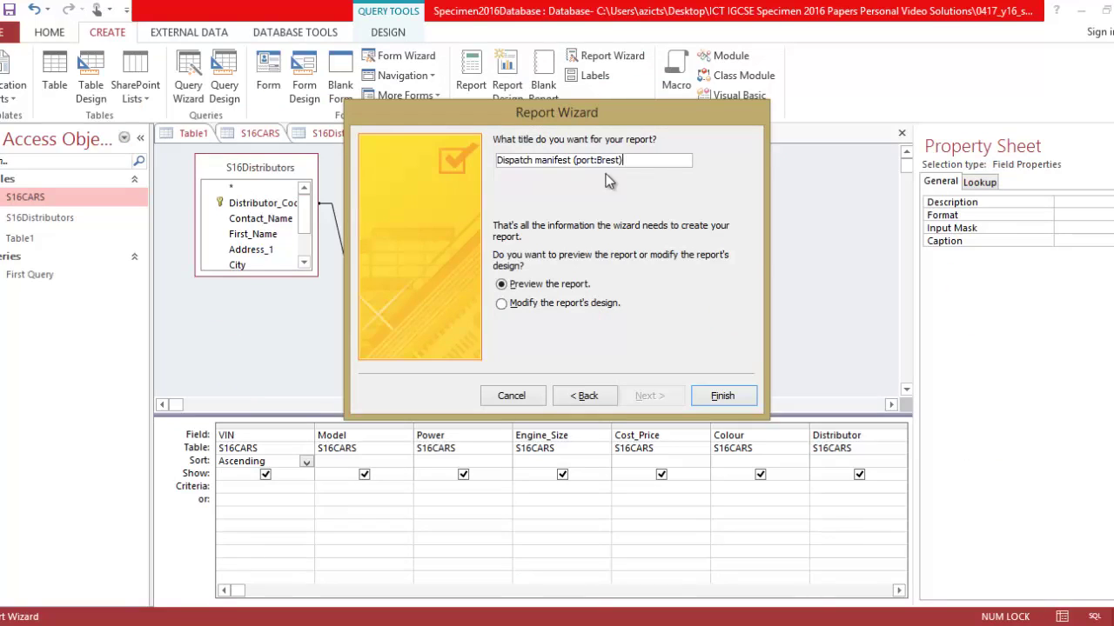
# Step: Finish the Report Wizard with the option to modify the report's design, and hide the property sheet
pyautogui.click(569, 303)
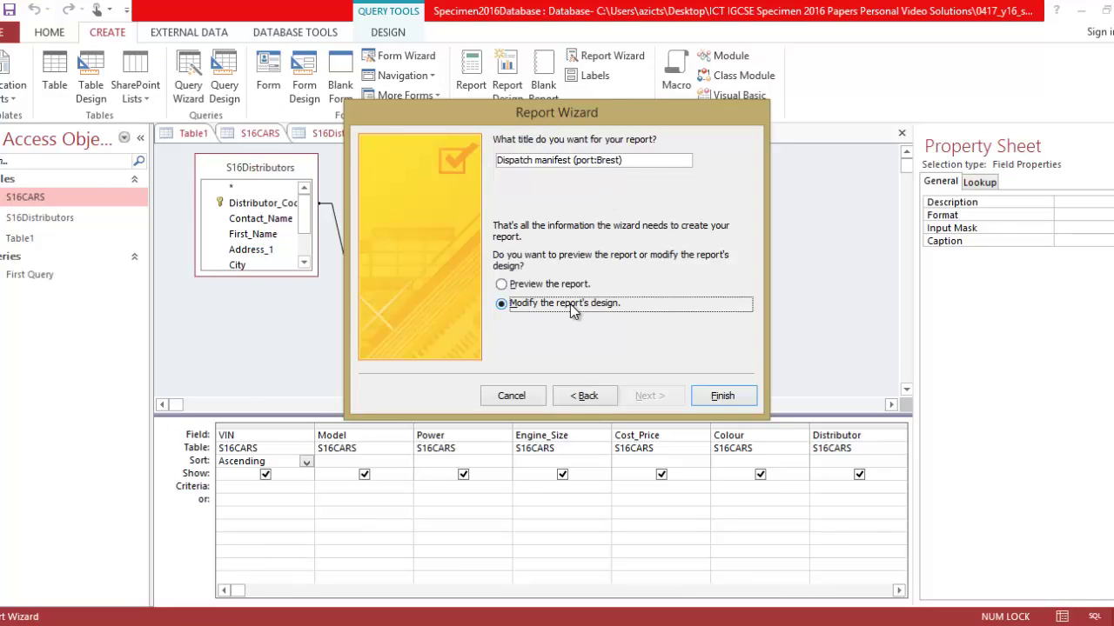
pyautogui.click(714, 397)
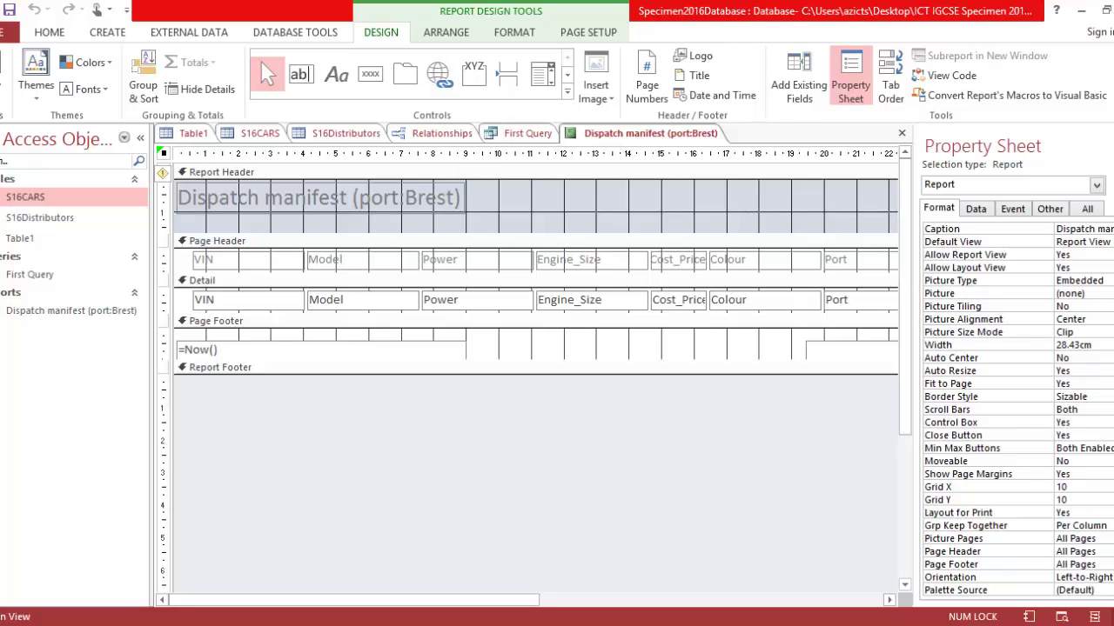
pyautogui.press('F4')
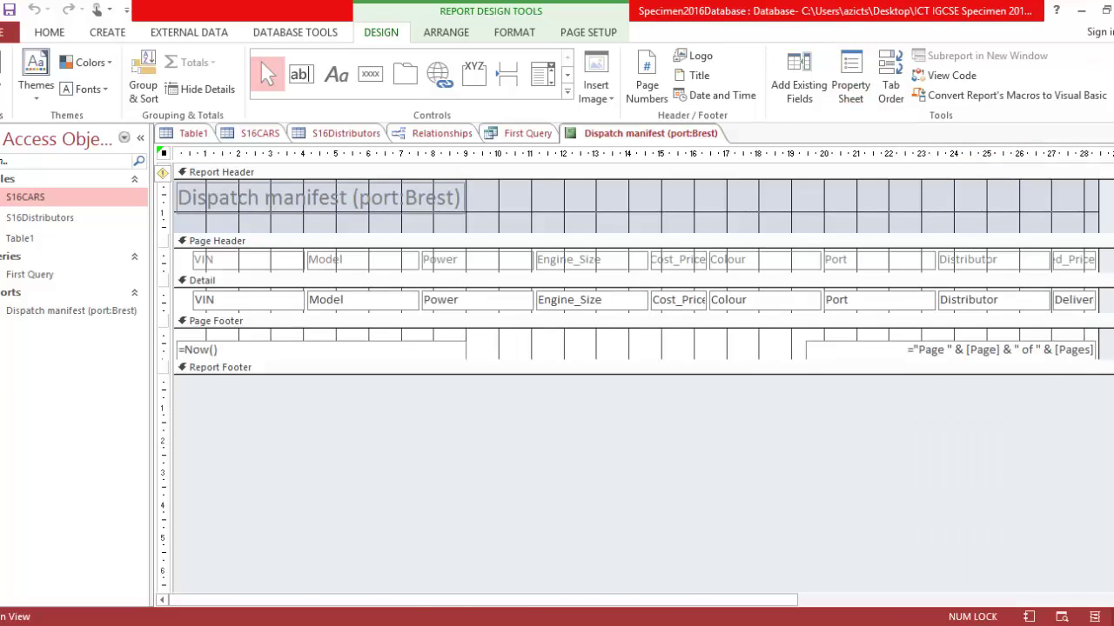
# Step: Highlight question 27's requirement for fields with fully visible labels and data in the PDF, and compare the report design with the requirements
pyautogui.hotkey('alt', 'Tab')
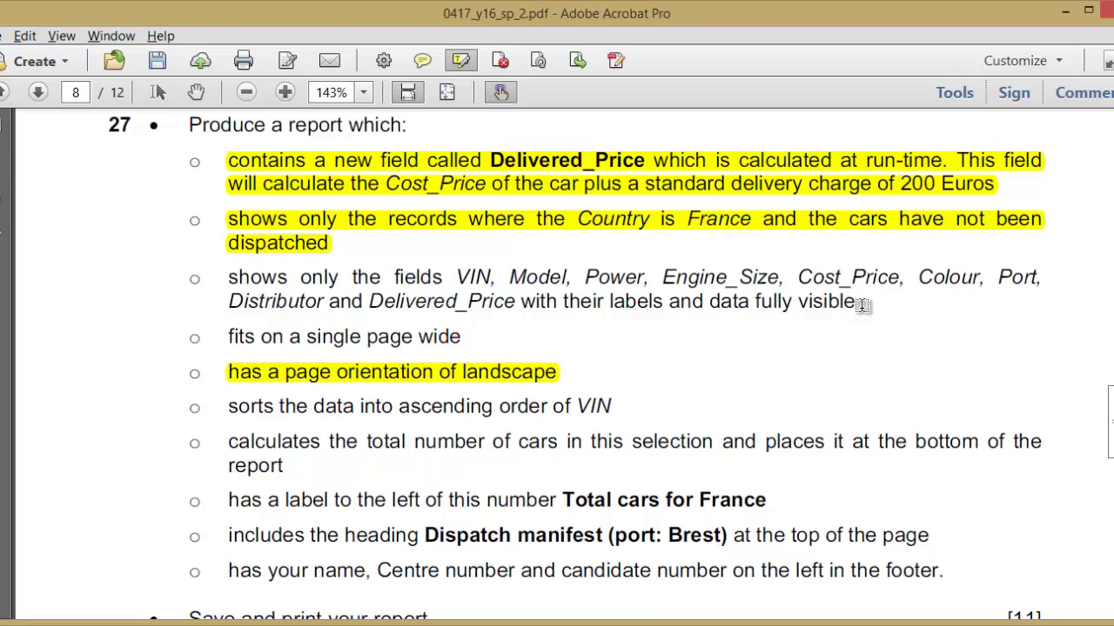
pyautogui.moveTo(856, 305); pyautogui.dragTo(259, 280)
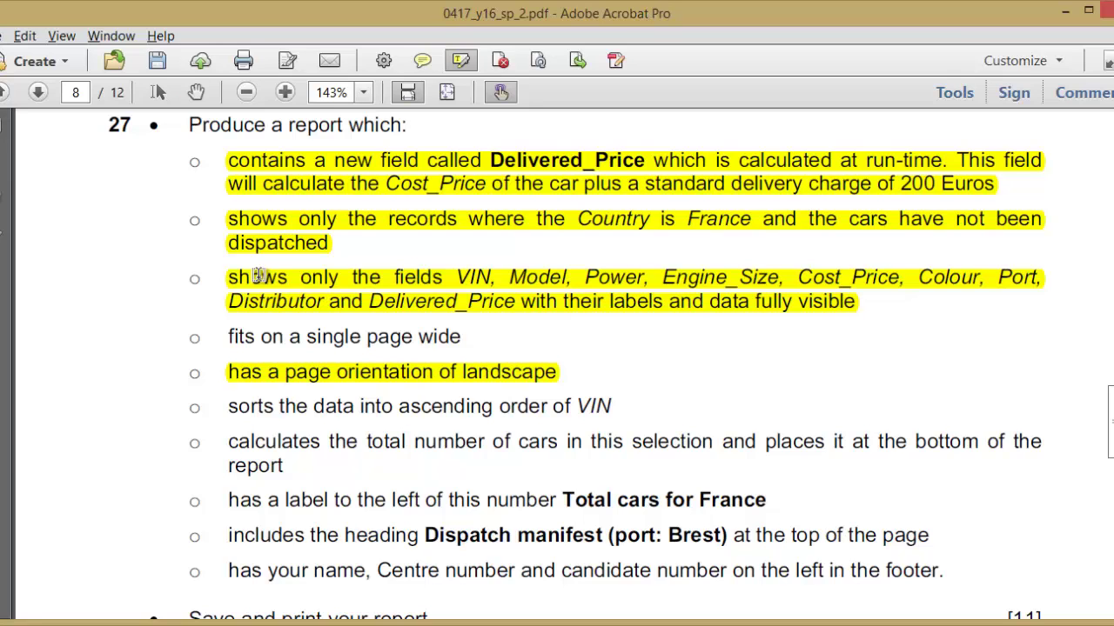
pyautogui.hotkey('alt', 'Tab')
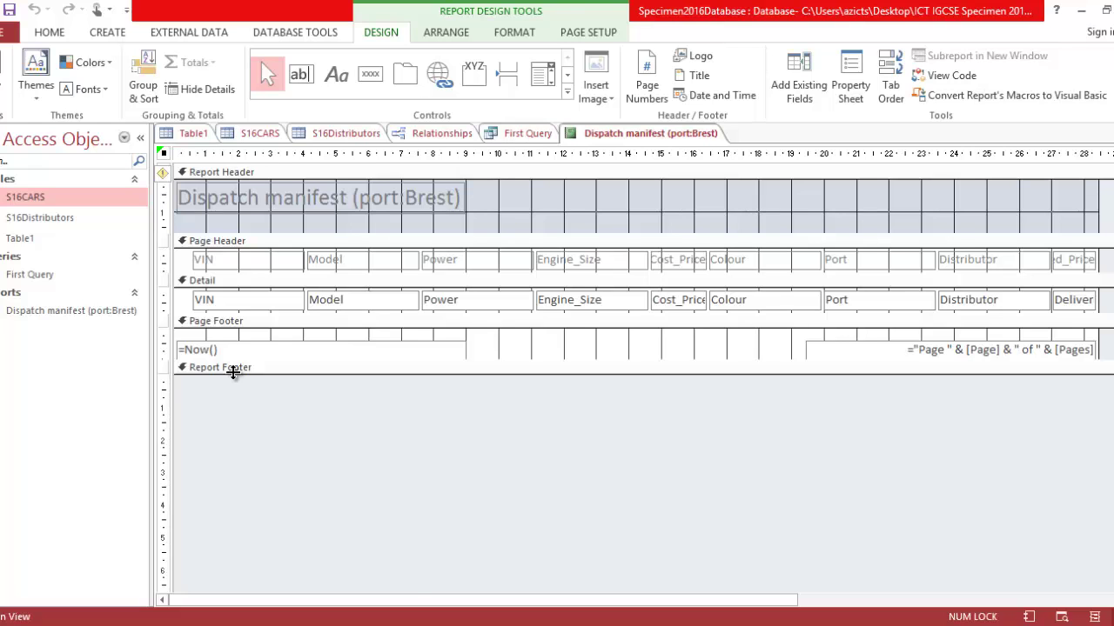
pyautogui.hotkey('alt', 'Tab')
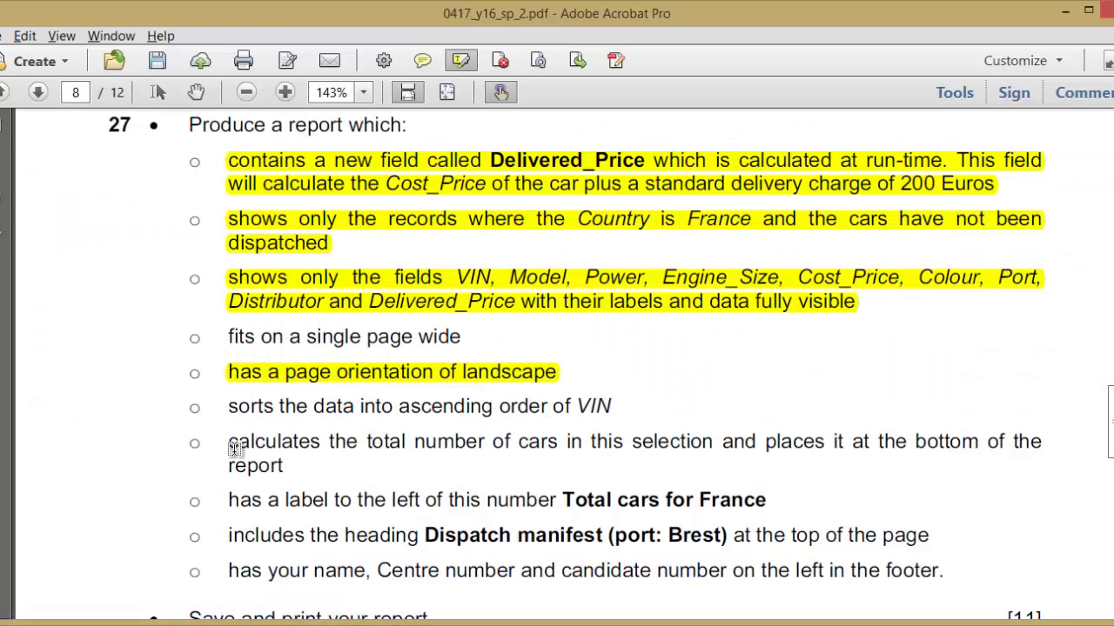